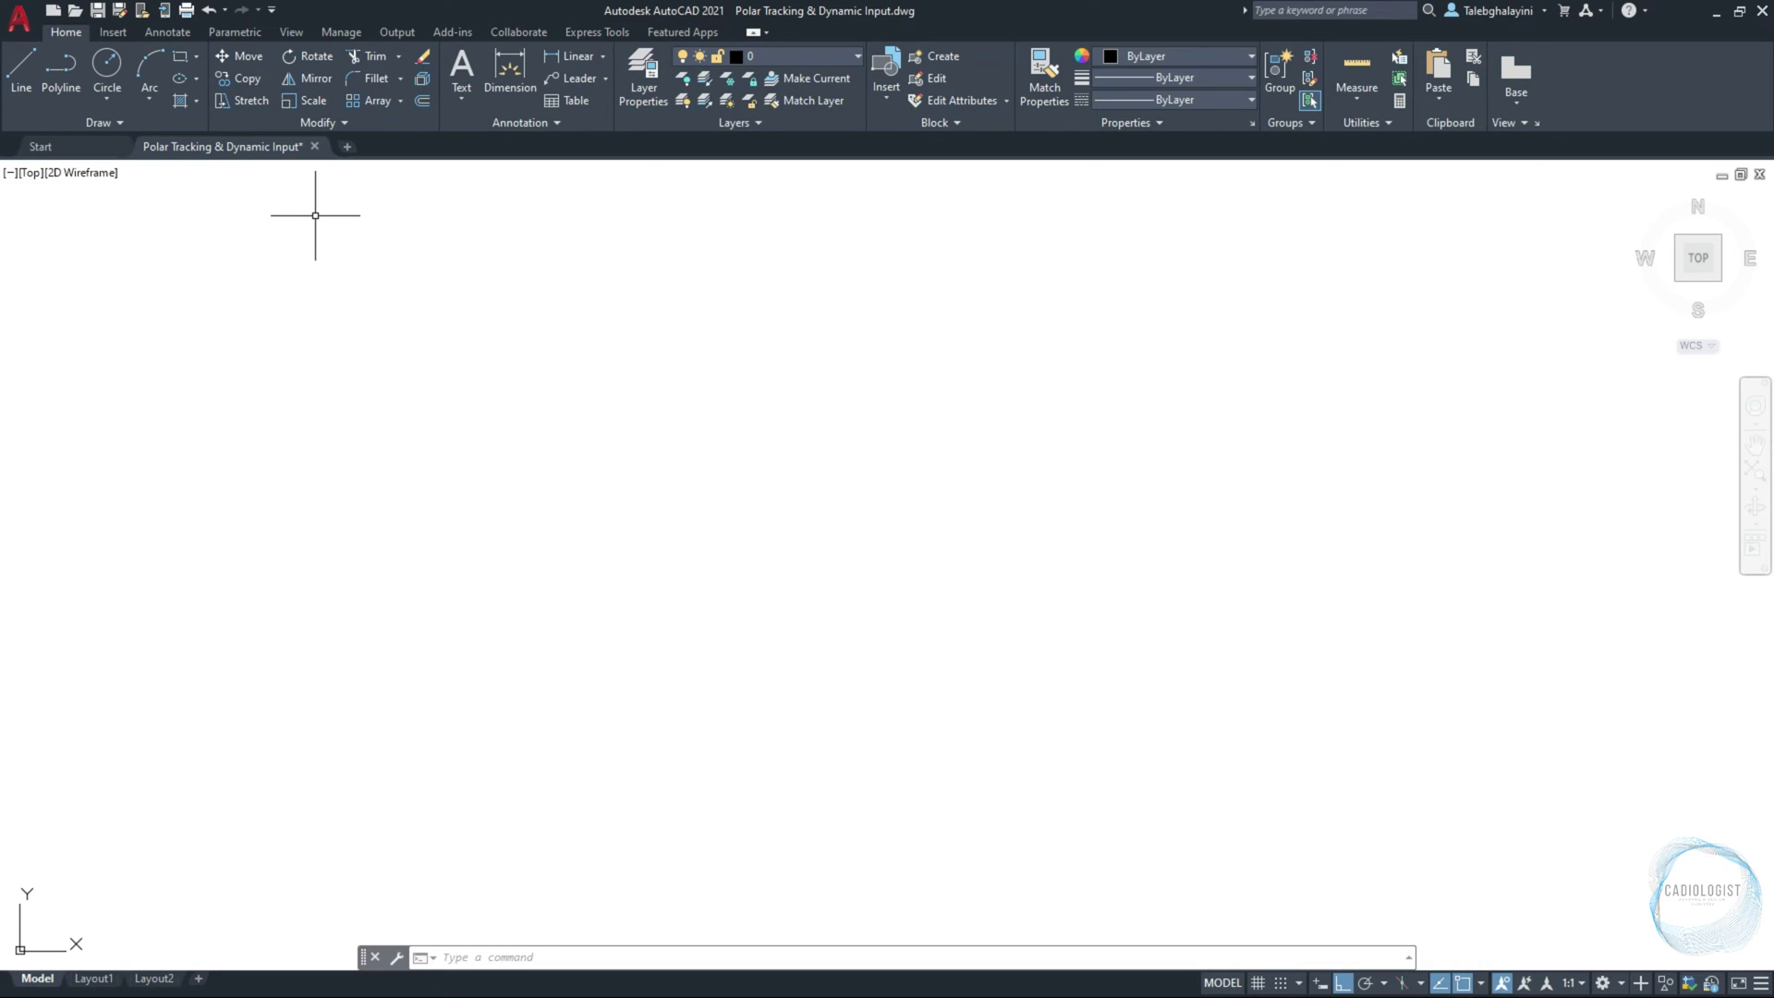
Step: Switch polar tracking on with the status-bar button and the F10 toggle
click(1369, 986)
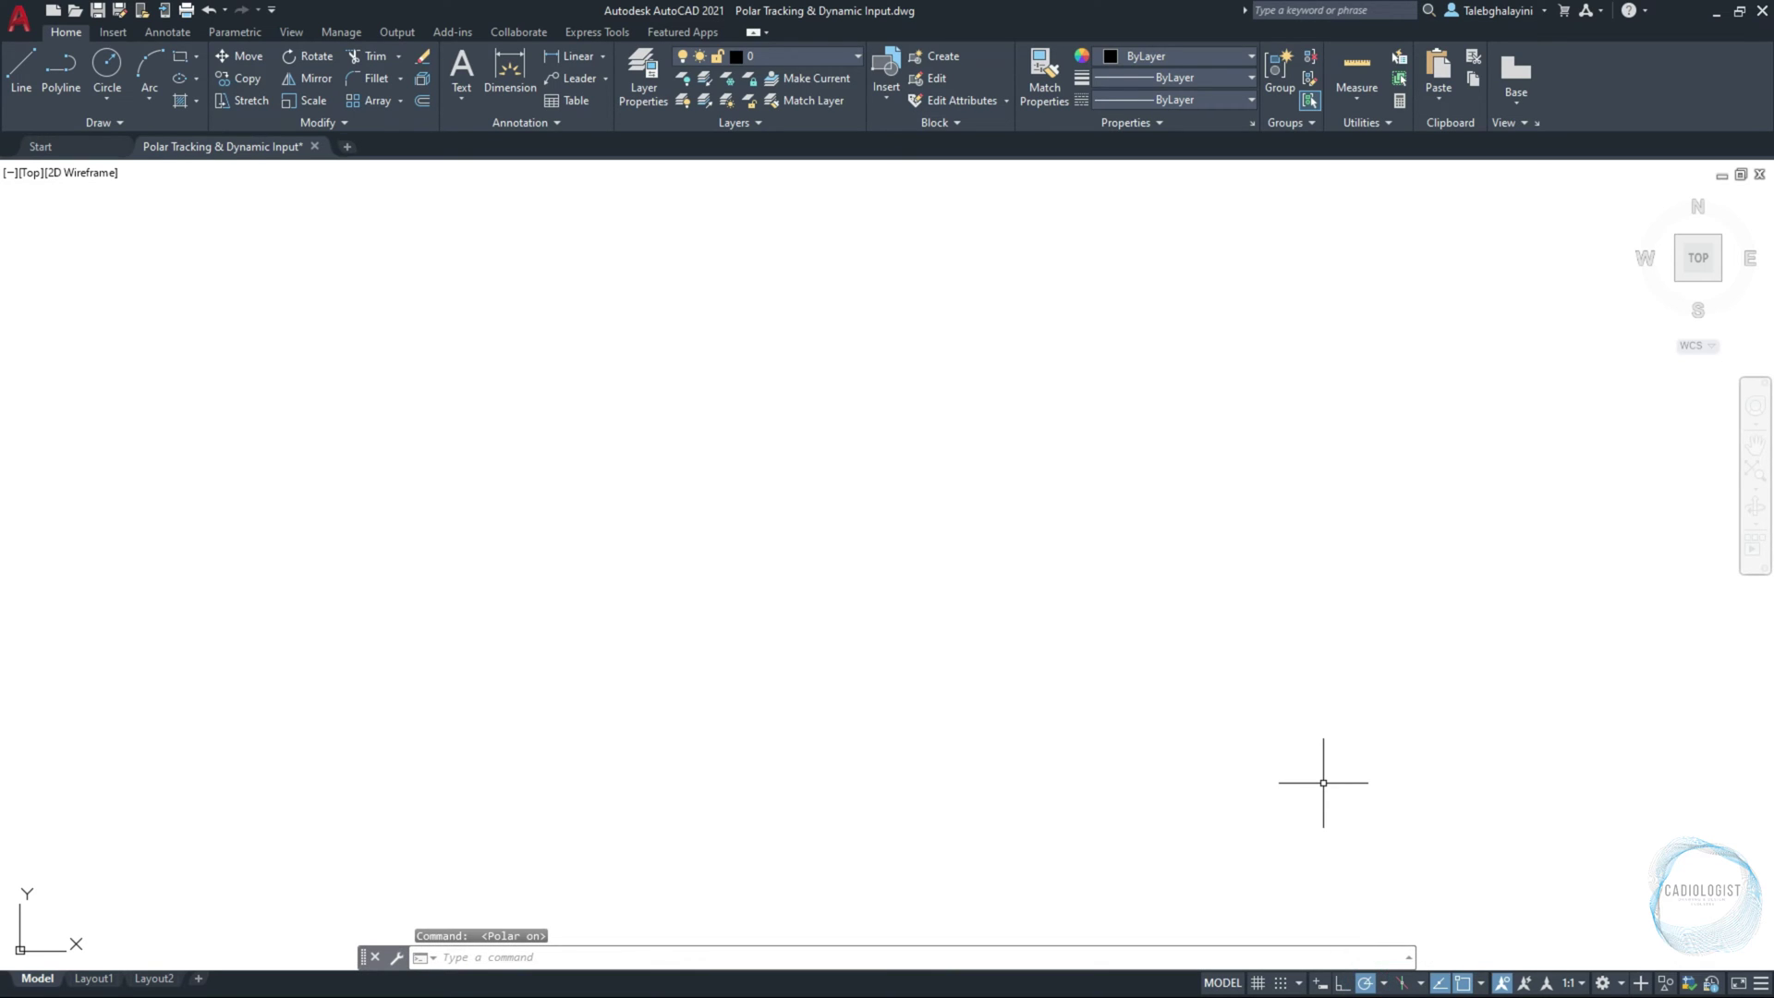
key(F10)
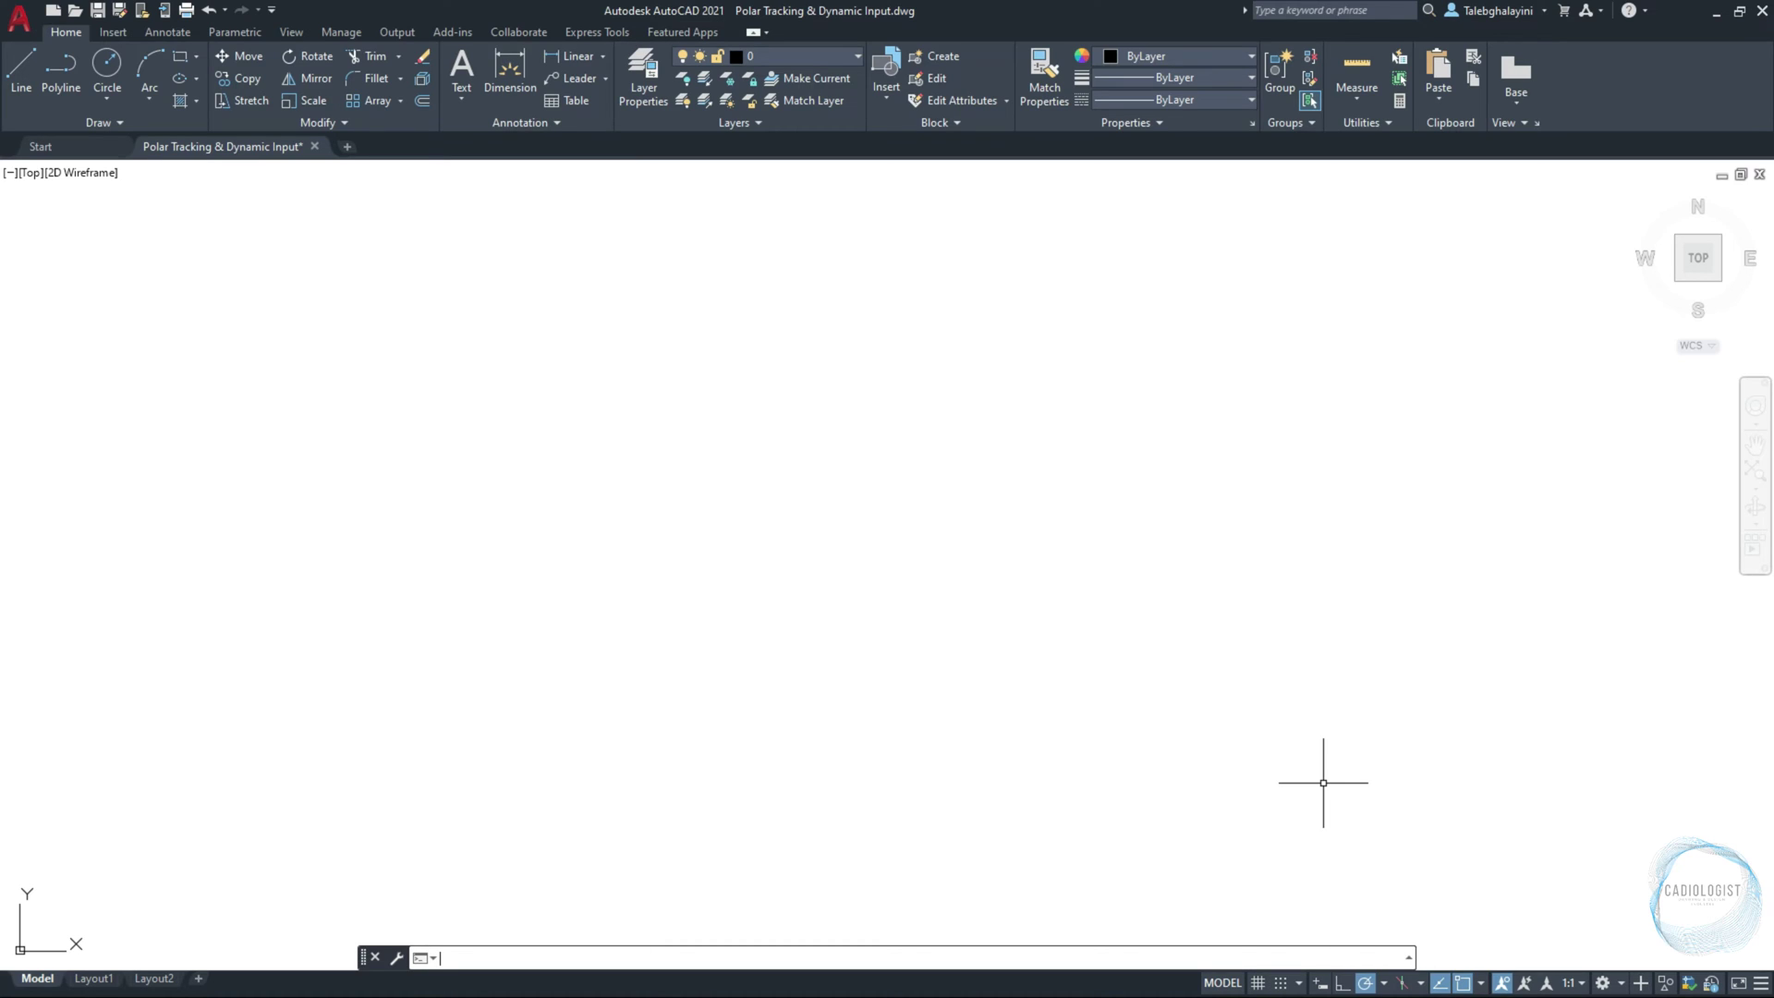
Step: With a 90° polar increment, draw a five-segment orthogonal line chain forming a squared spiral
click(1384, 983)
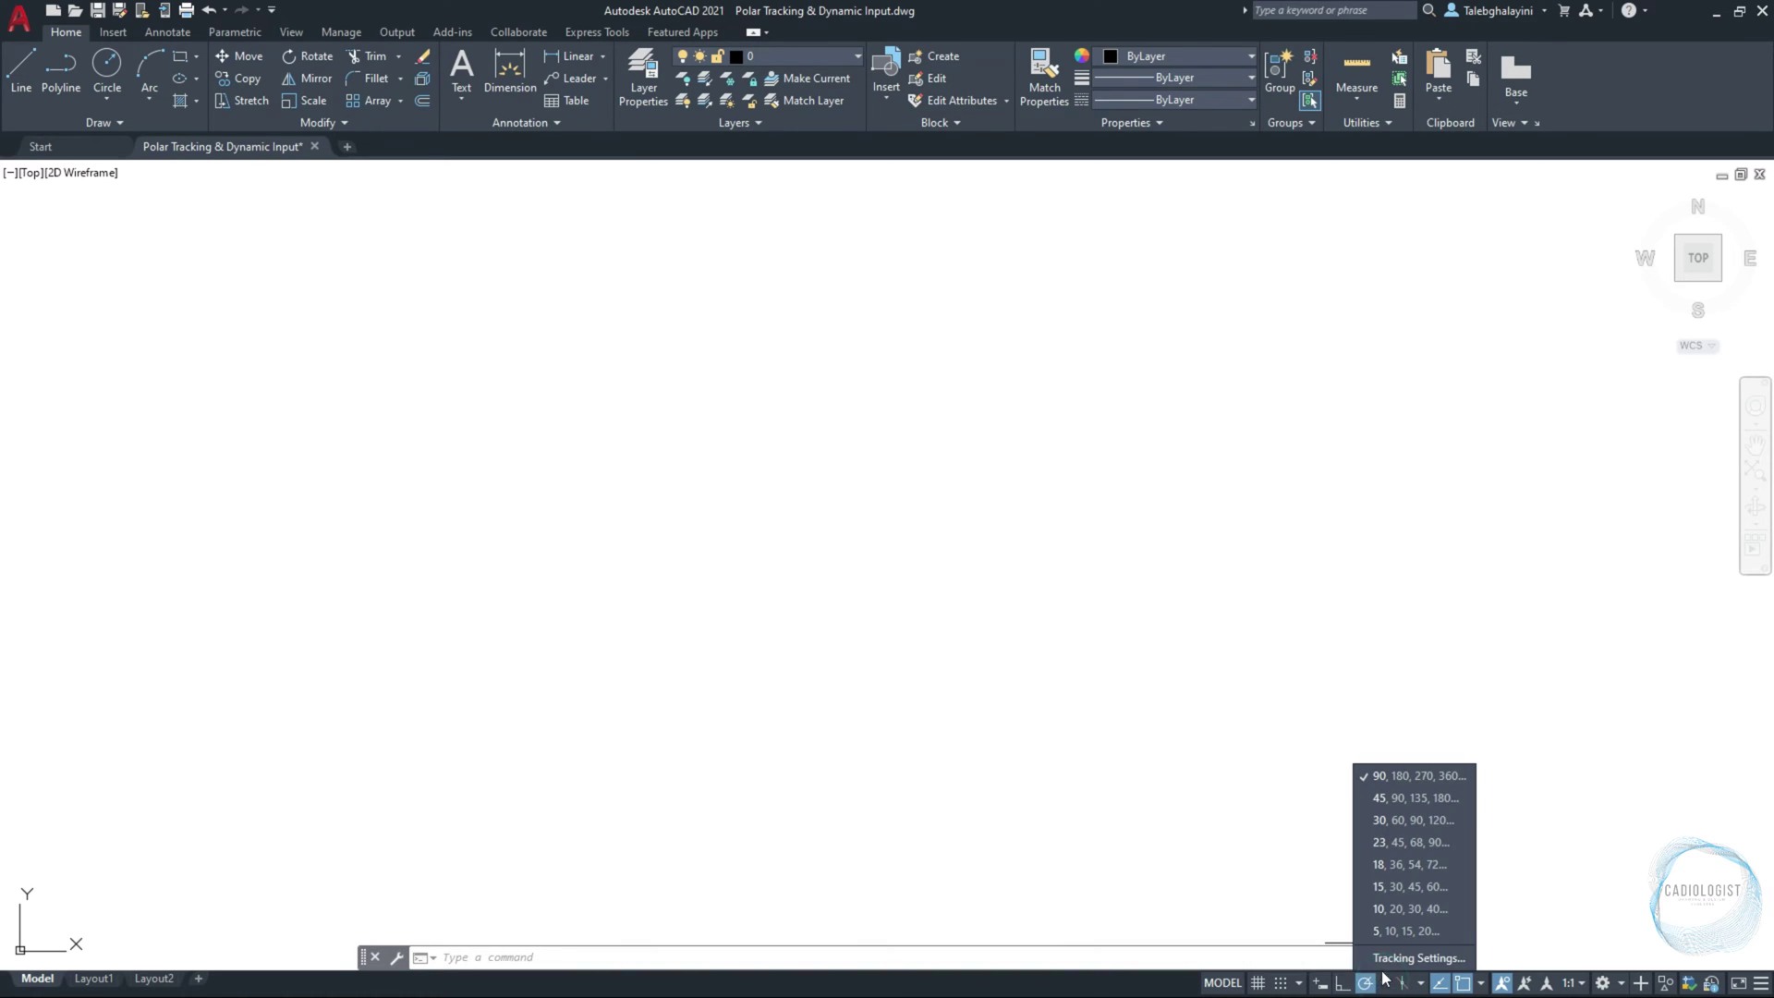
click(1432, 778)
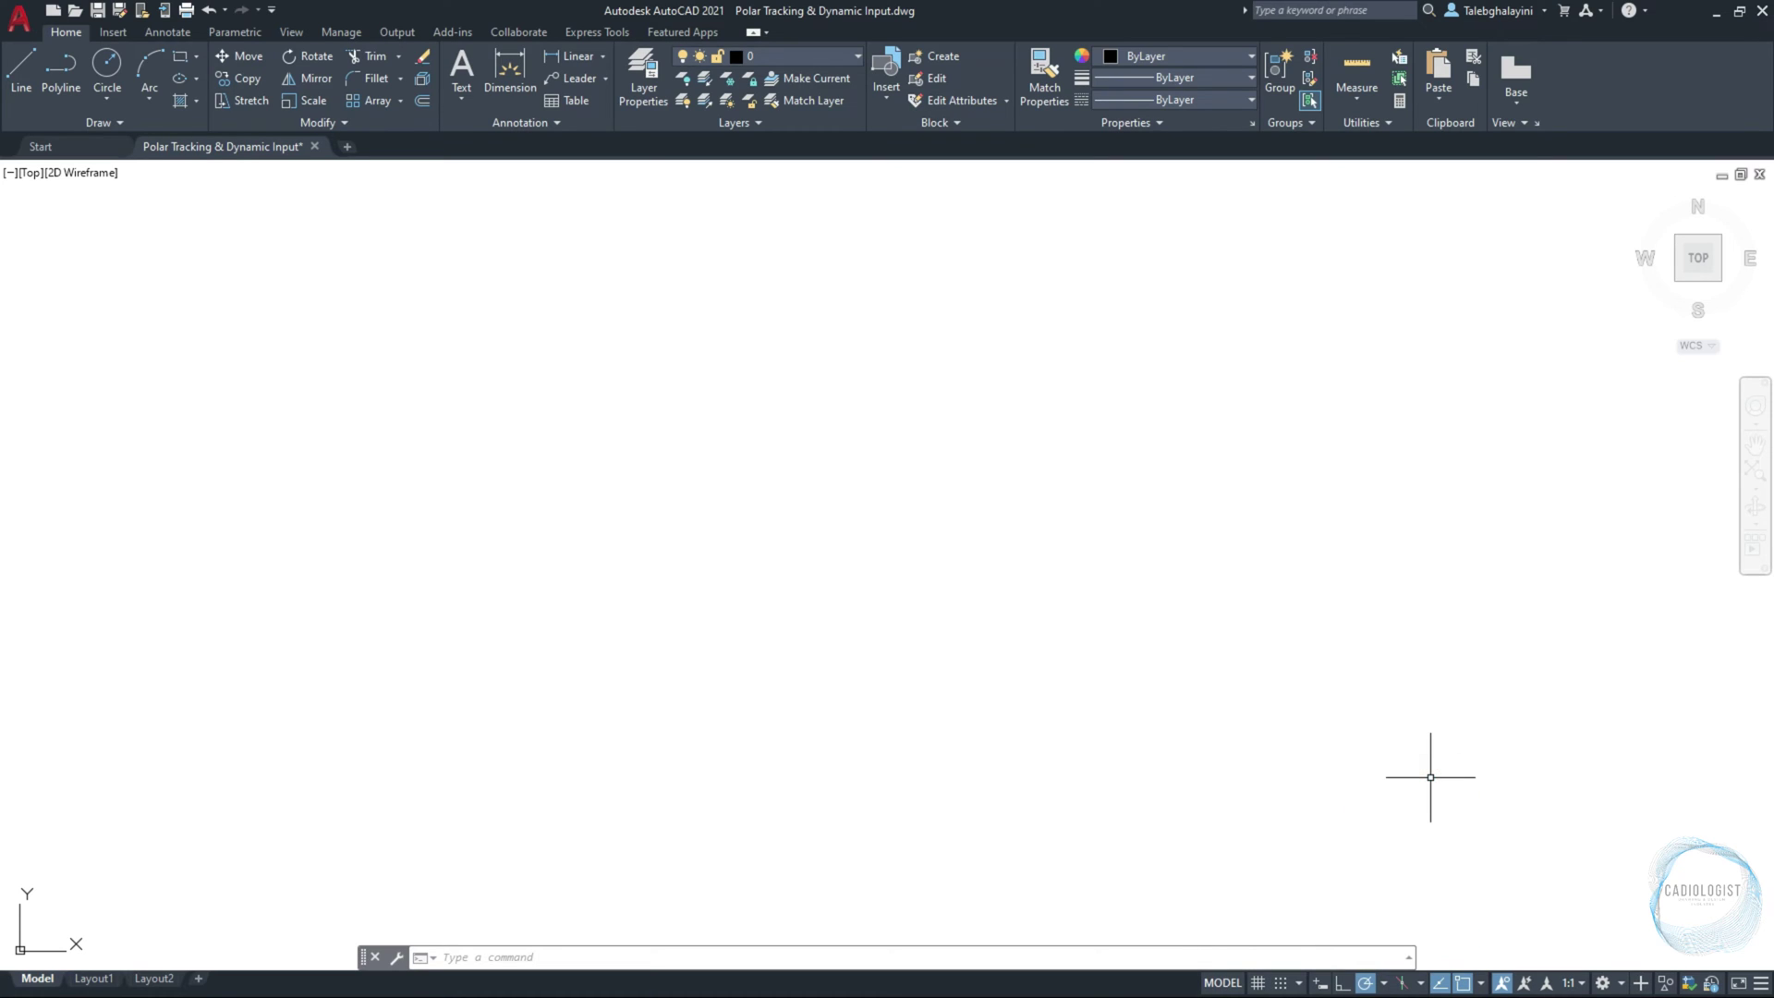
click(22, 74)
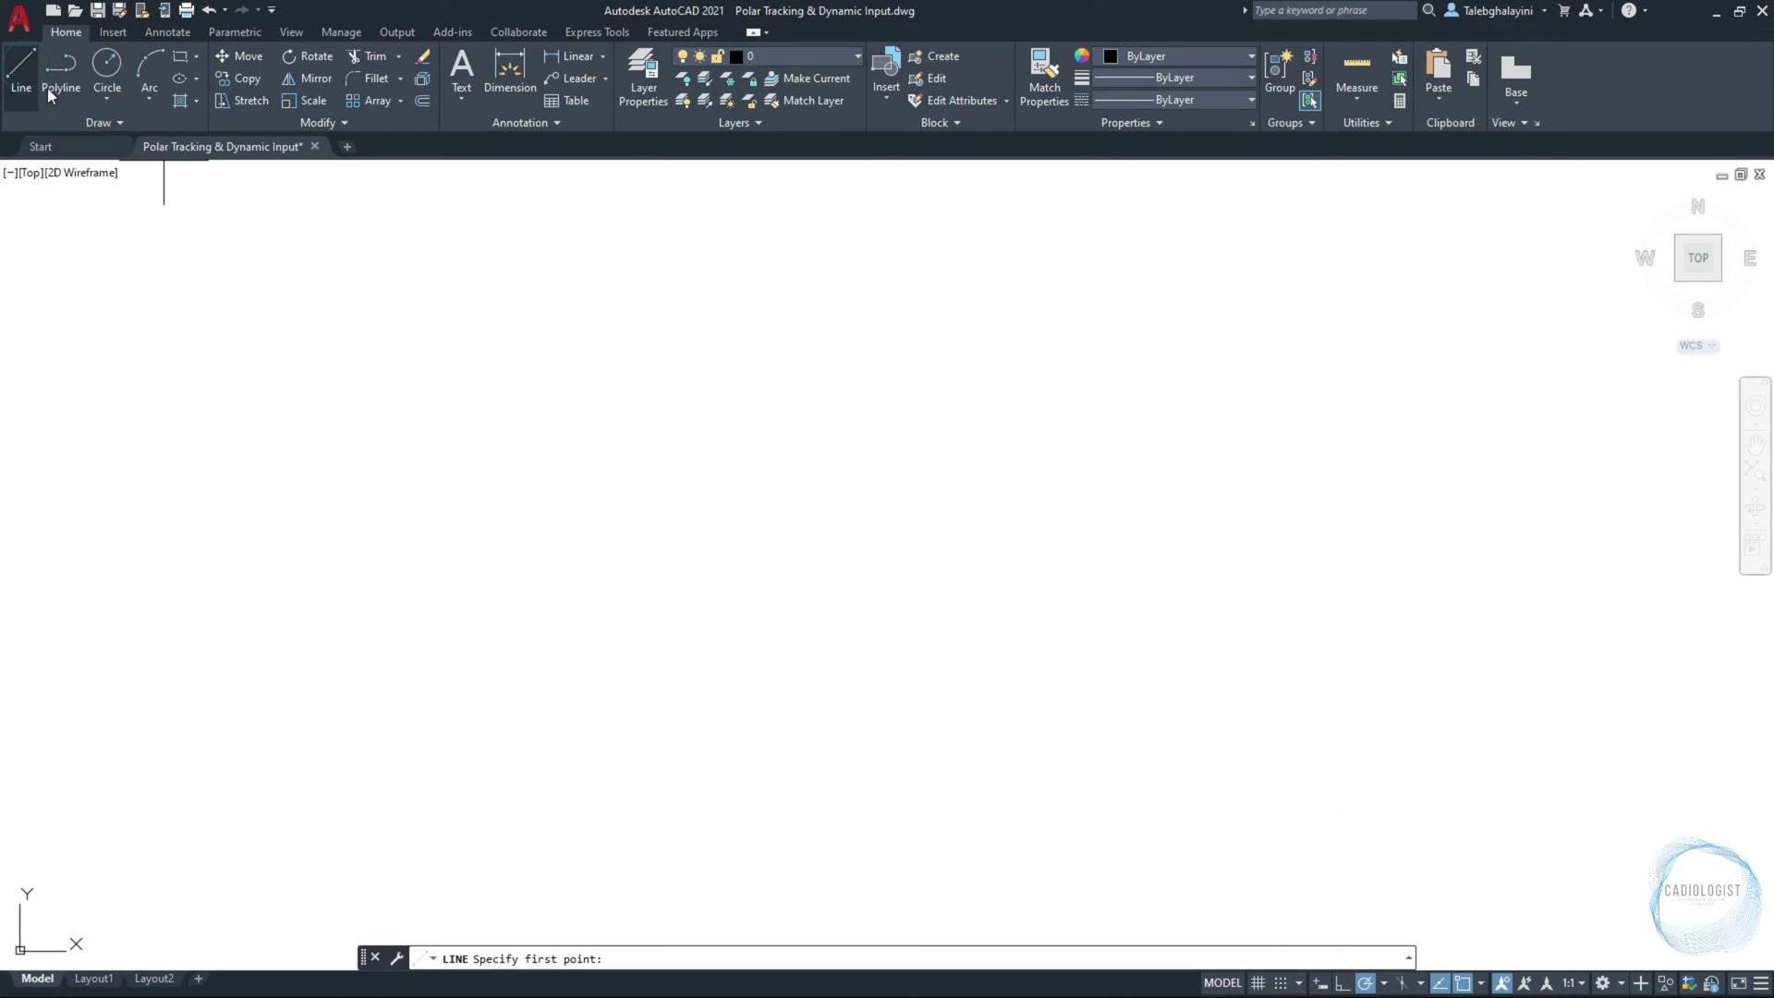
click(526, 564)
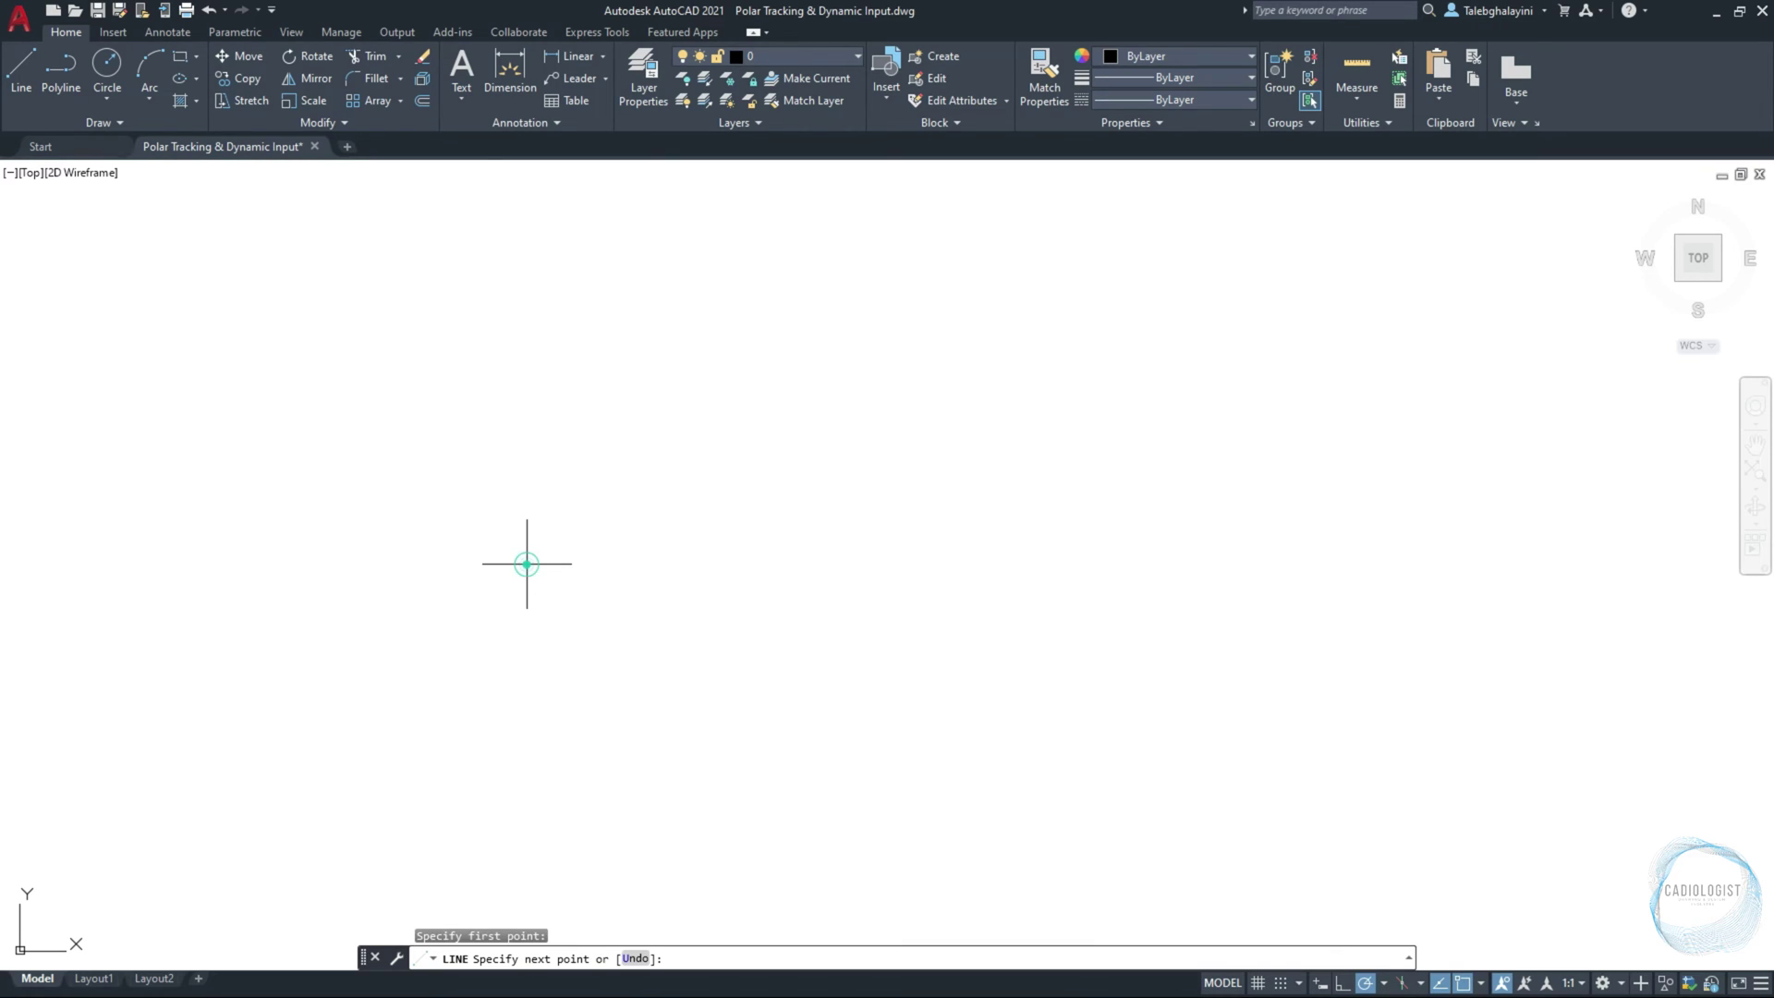
click(636, 564)
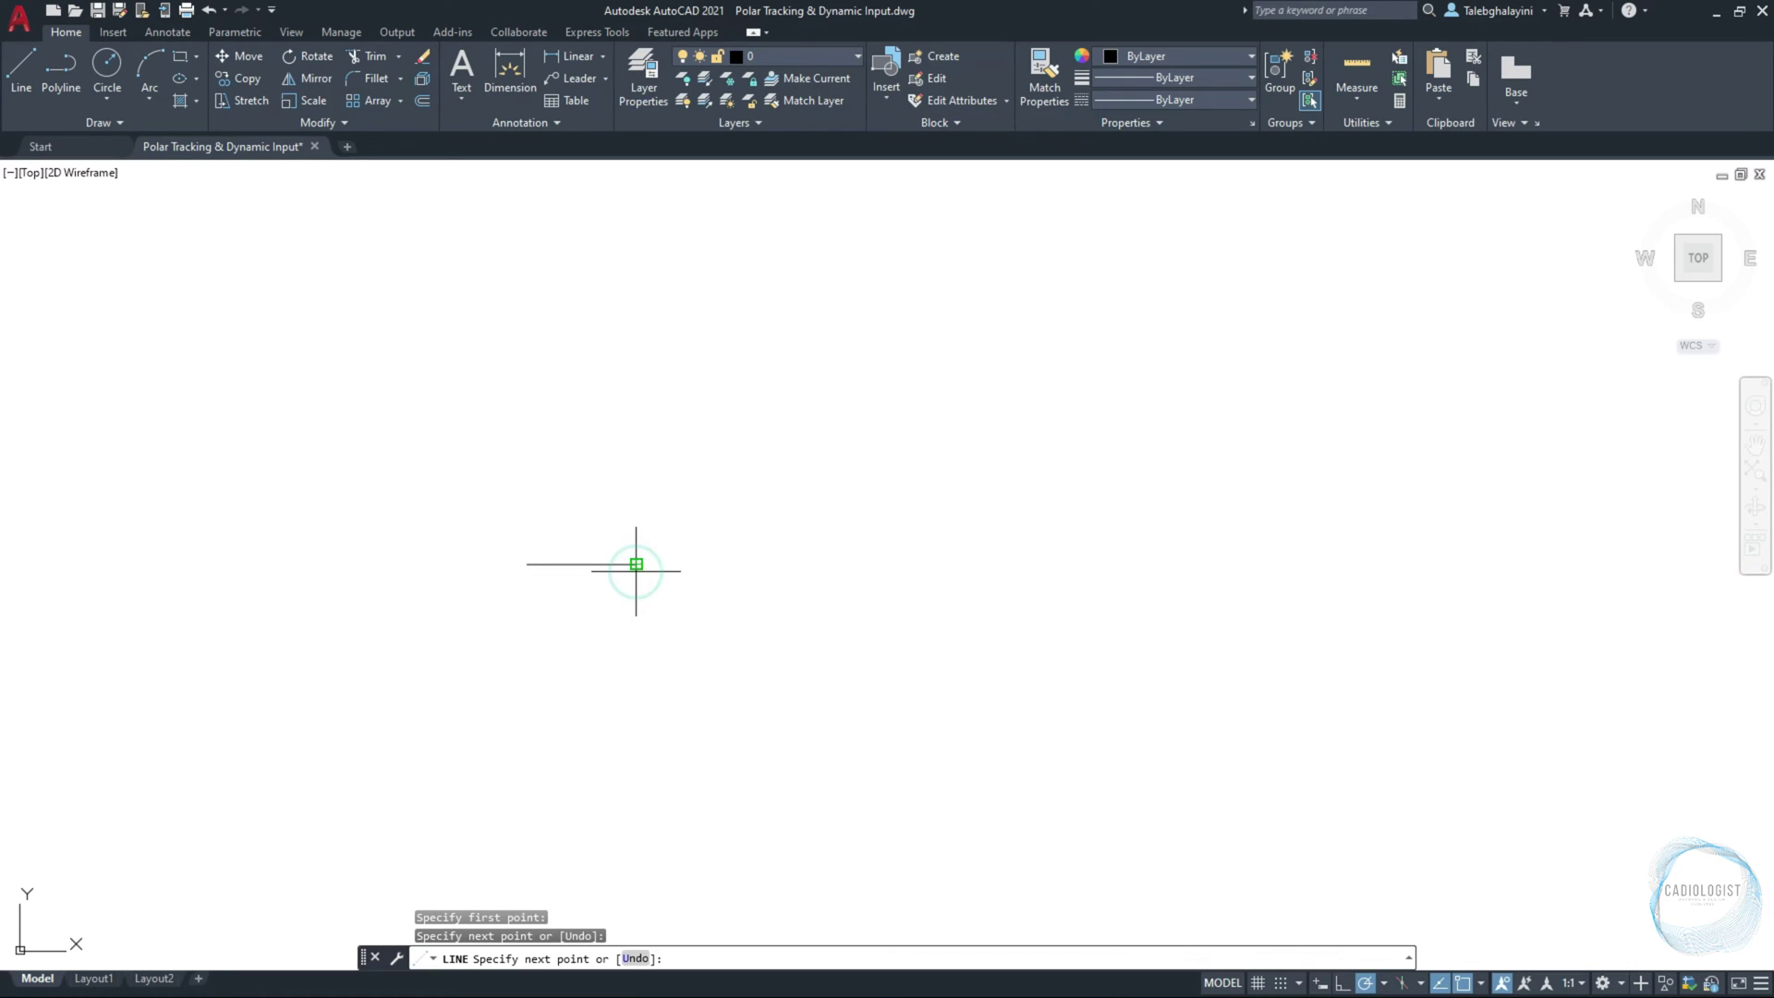
click(636, 469)
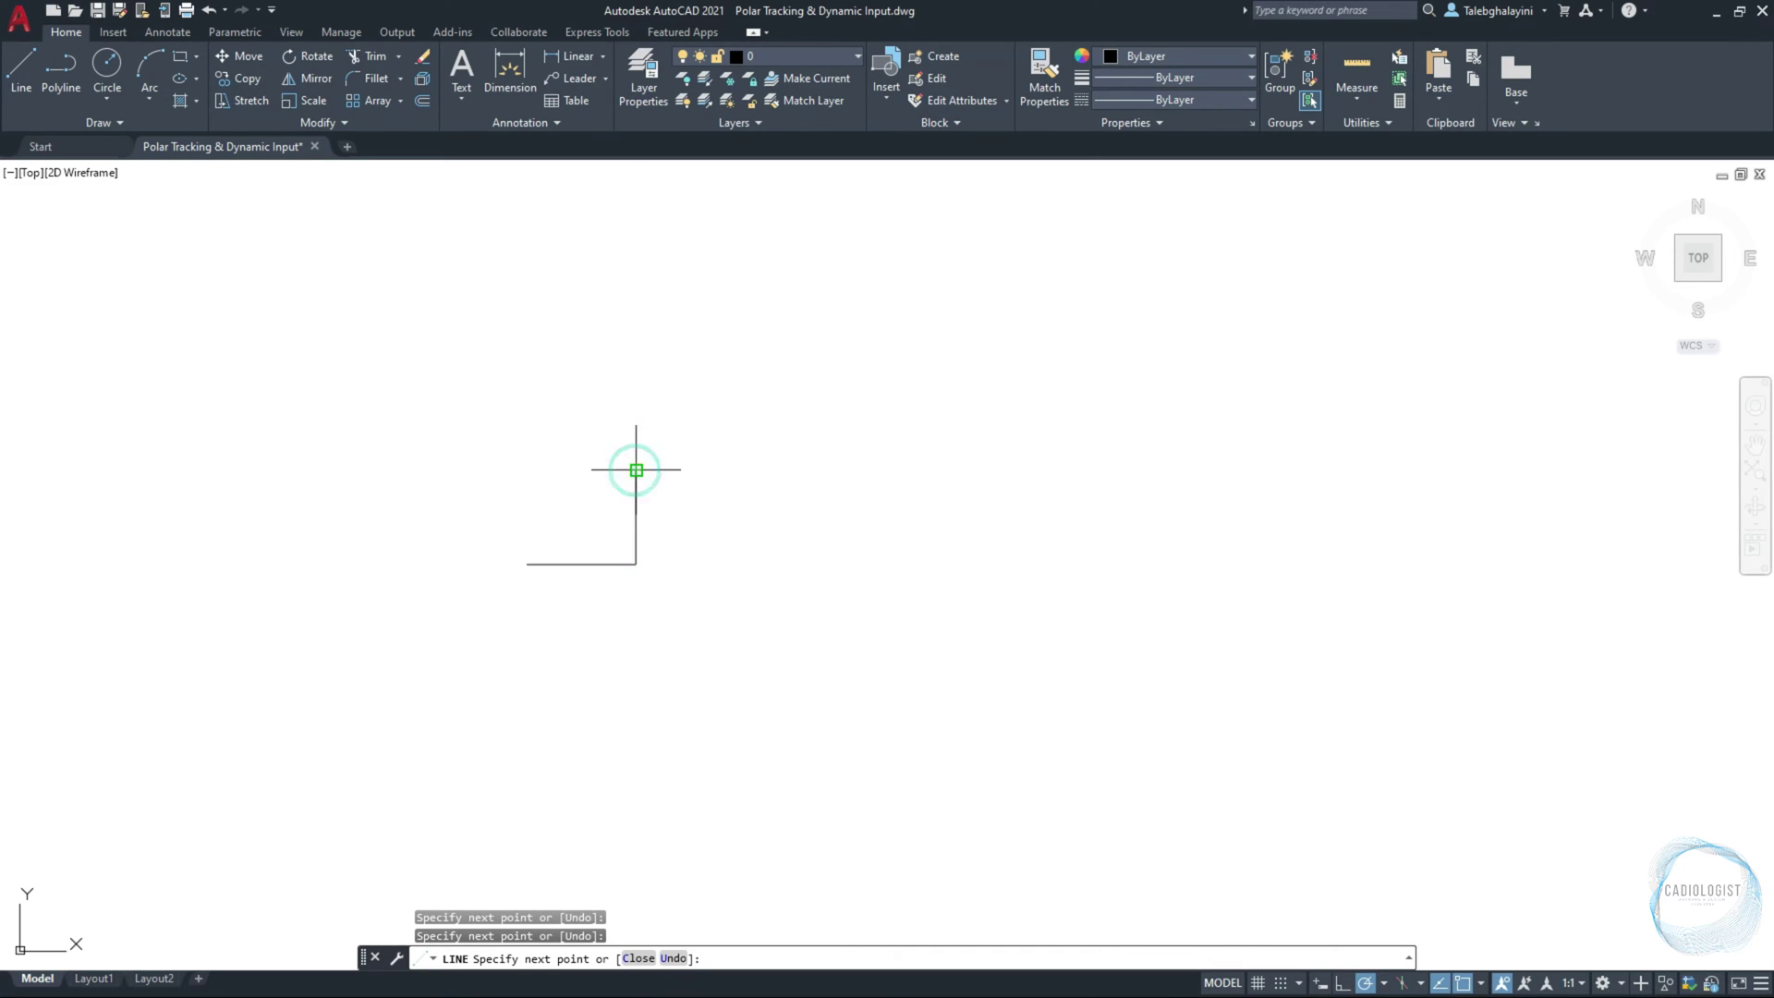
click(424, 470)
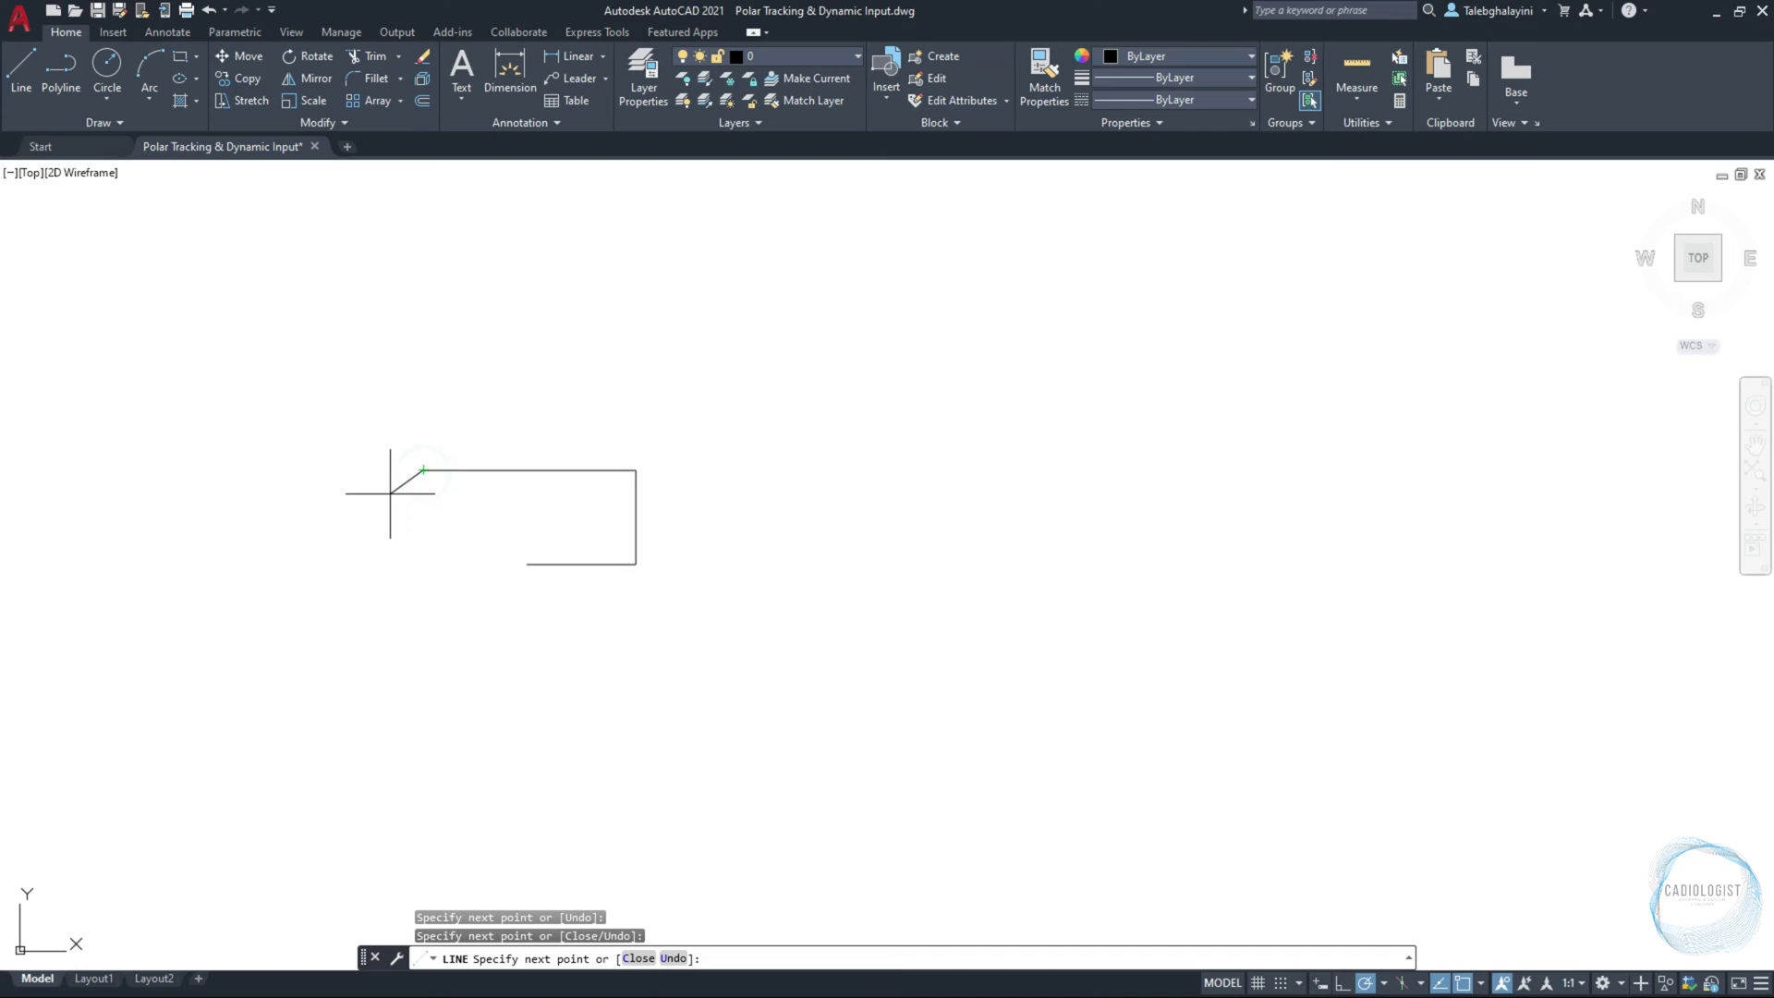
click(423, 658)
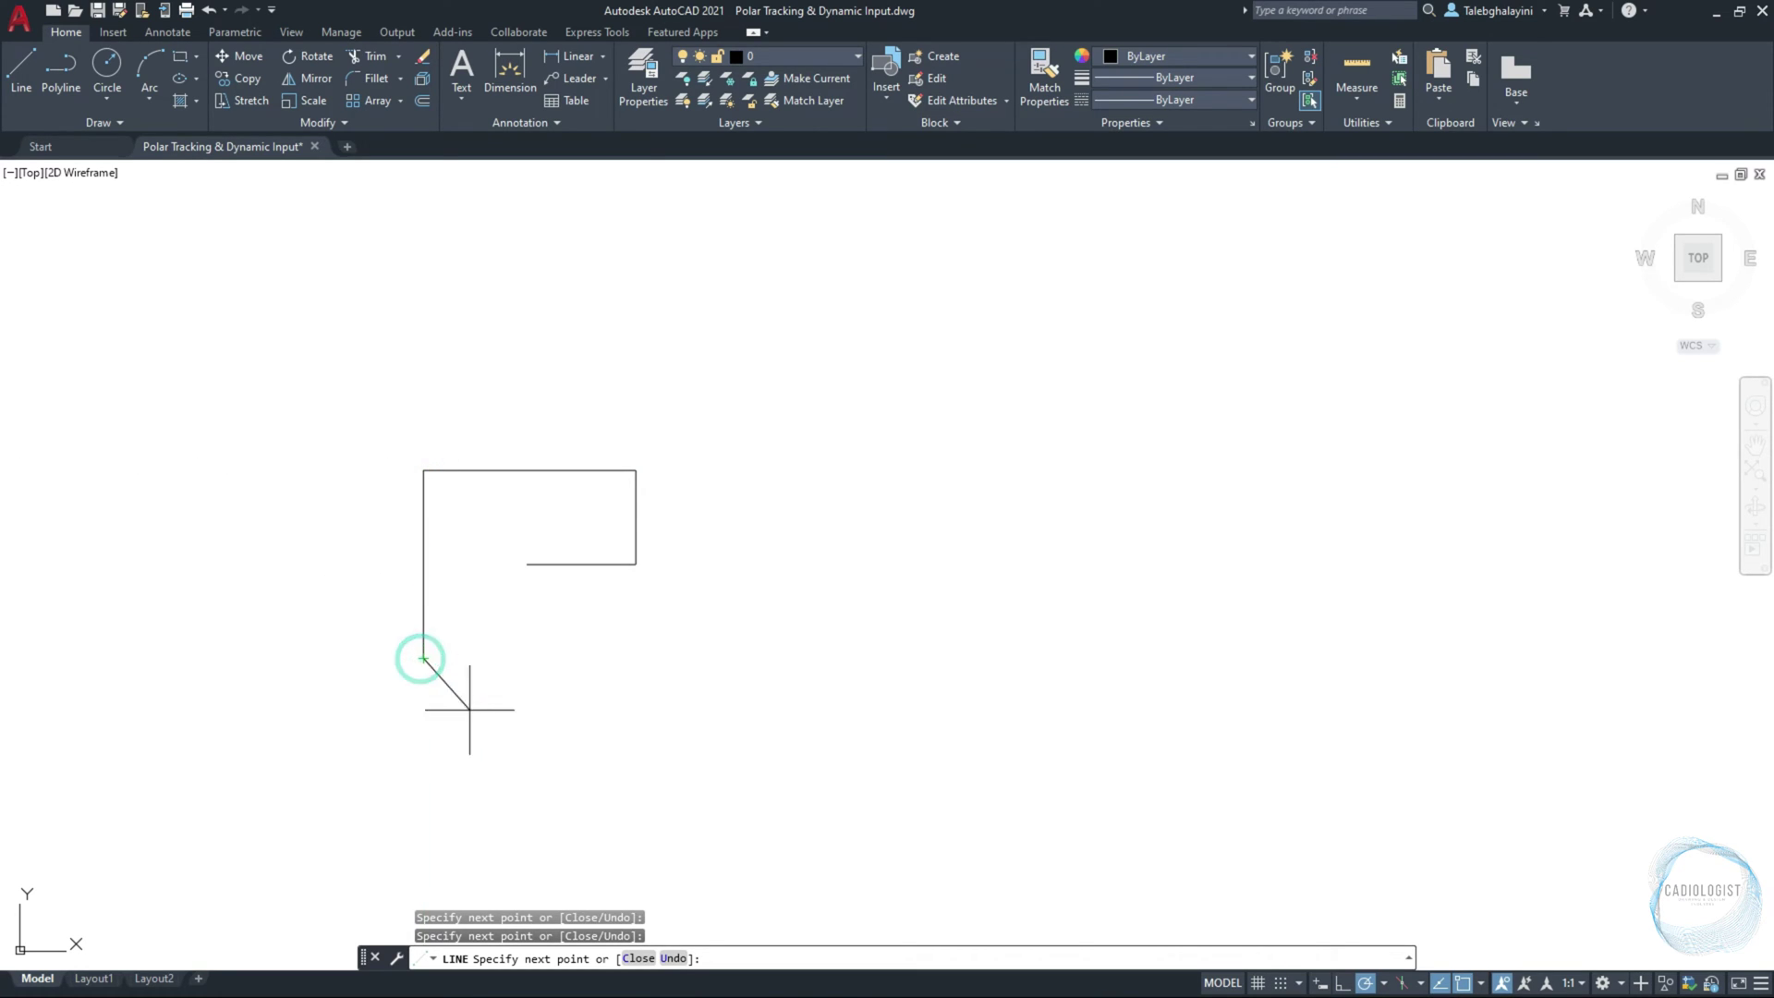
click(611, 658)
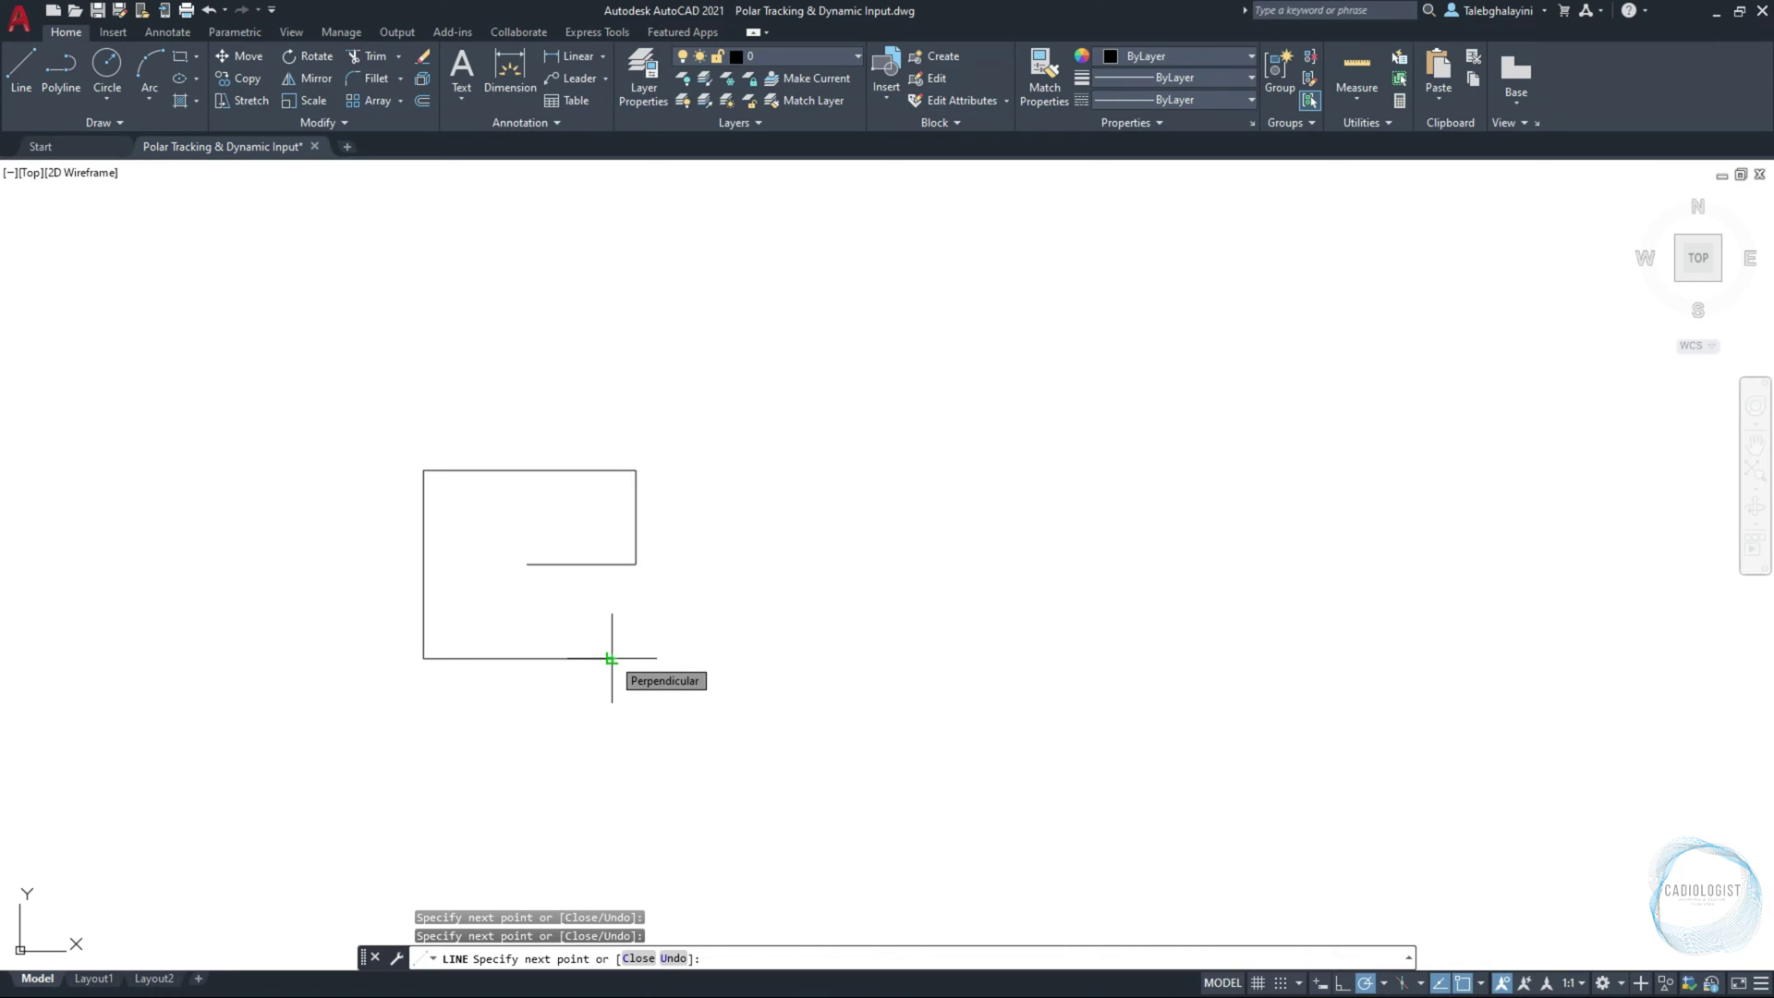
key(Return)
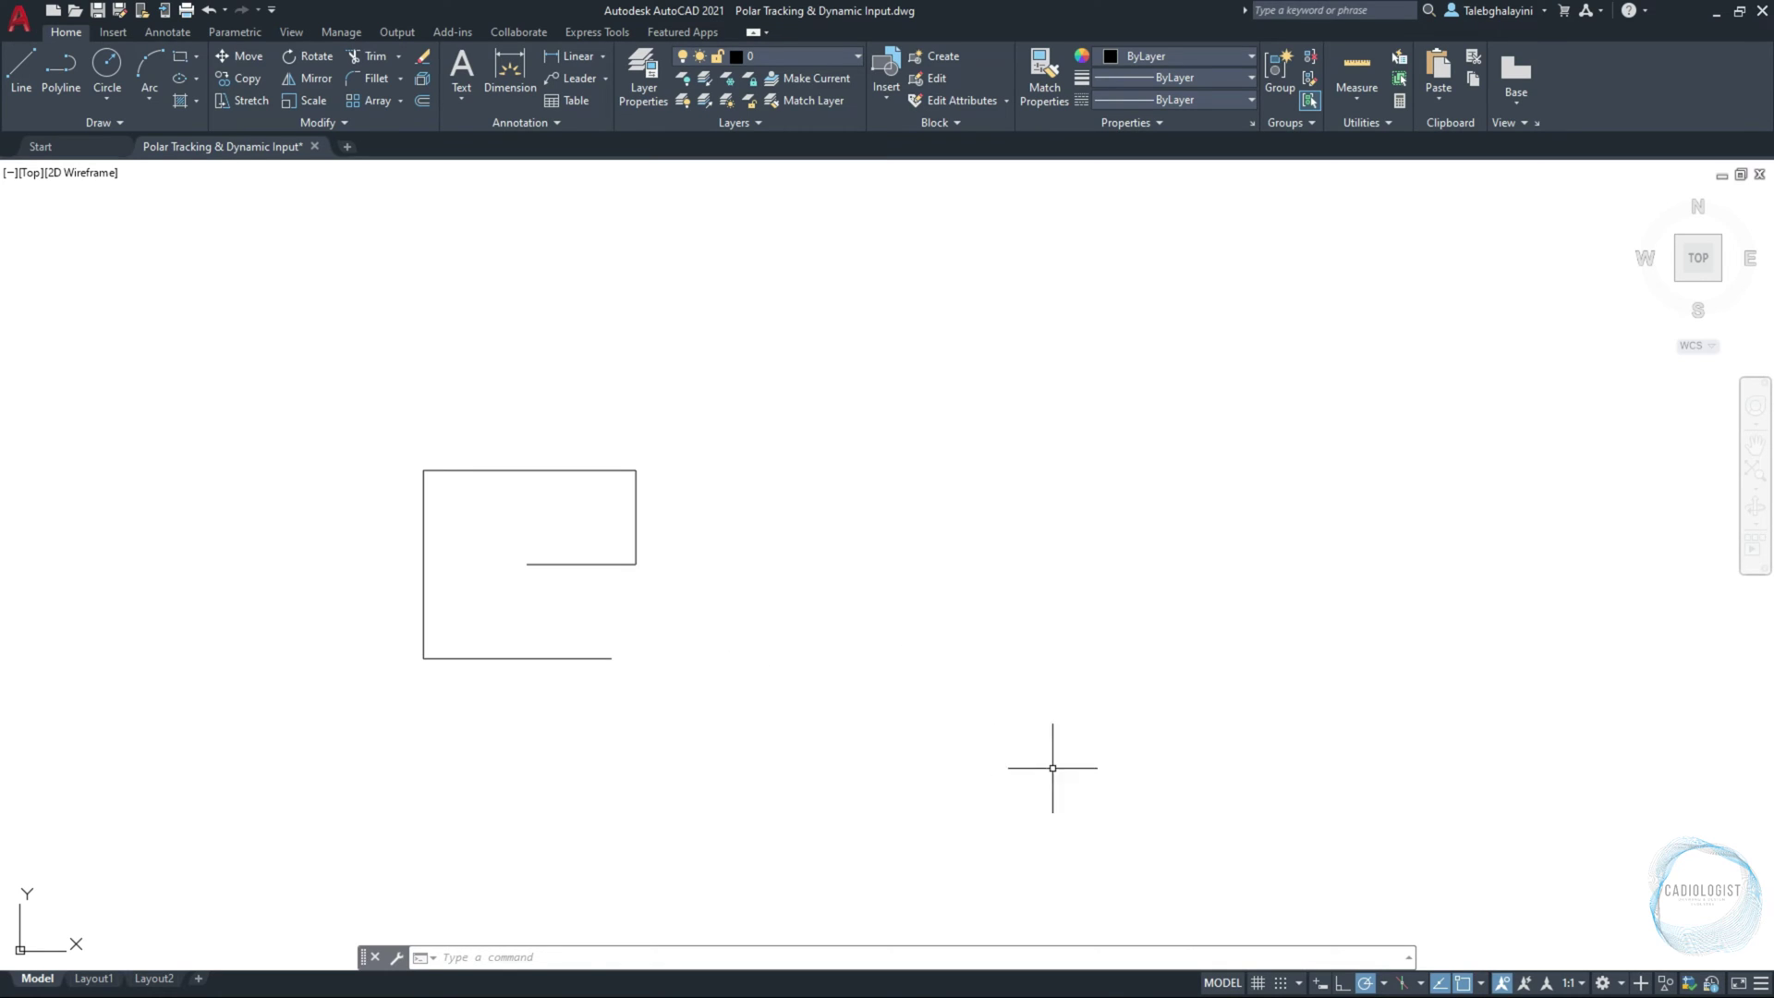
Step: Switch polar tracking to 15° increments and draw a first 20-unit line at 0°
click(1386, 983)
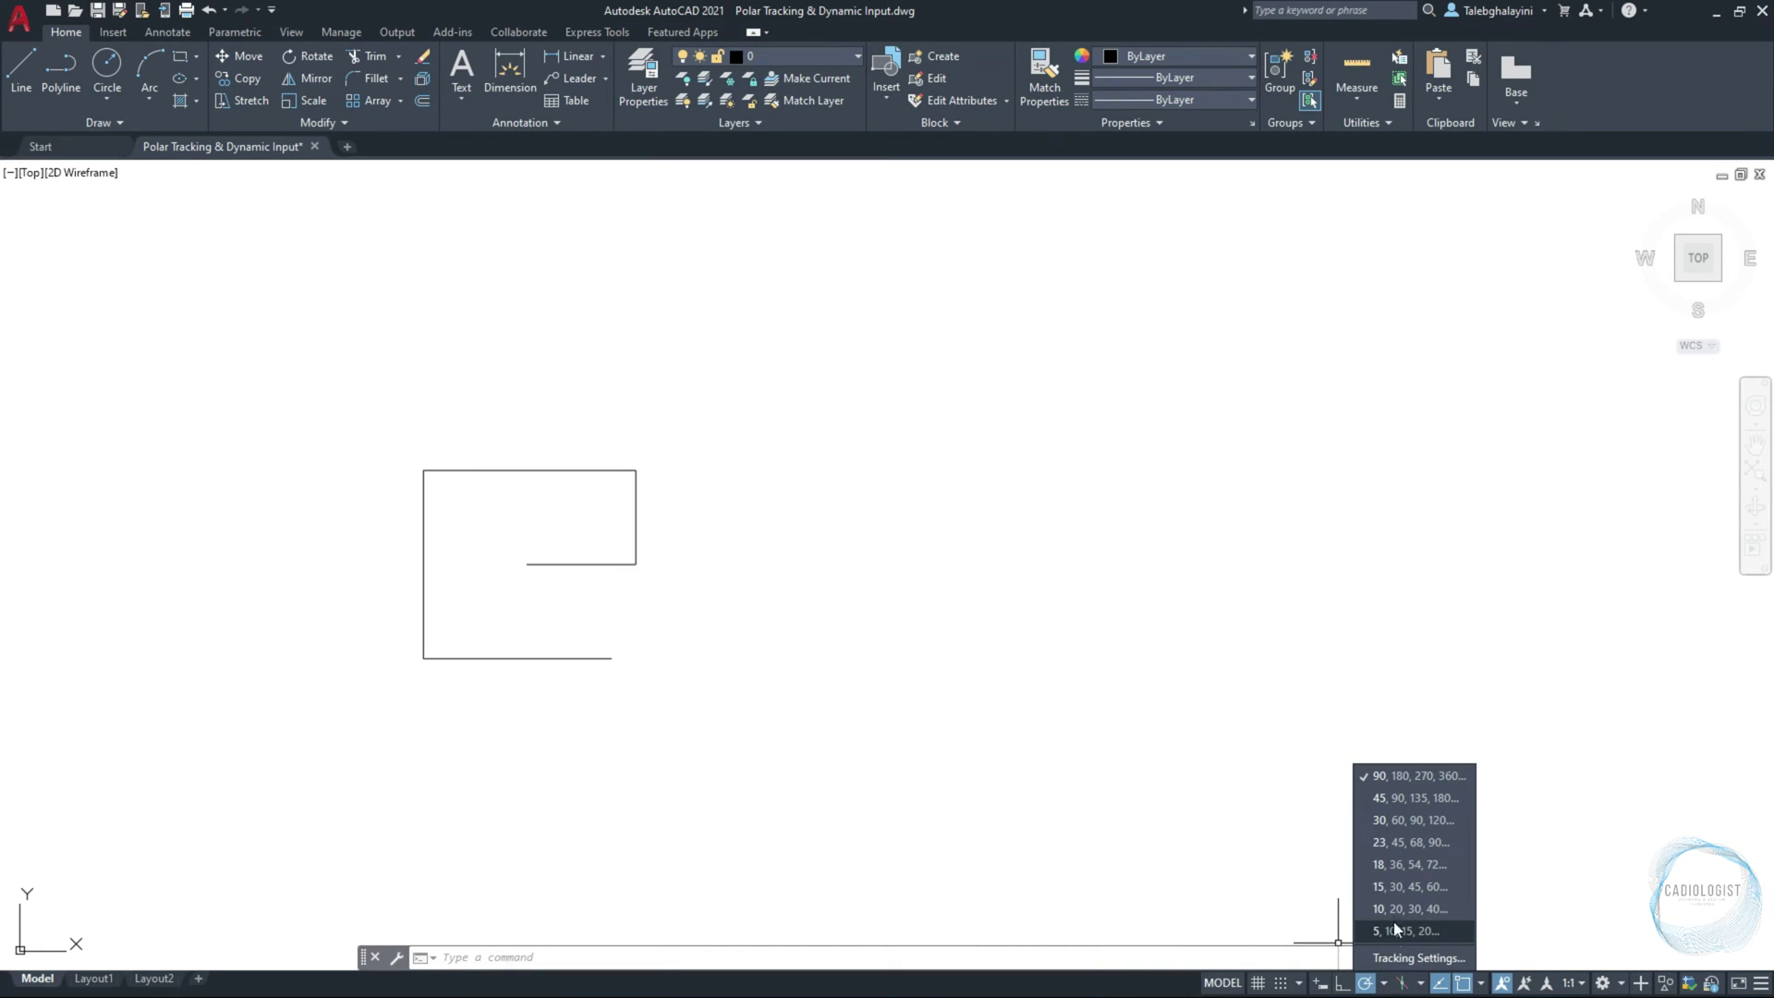
click(1396, 889)
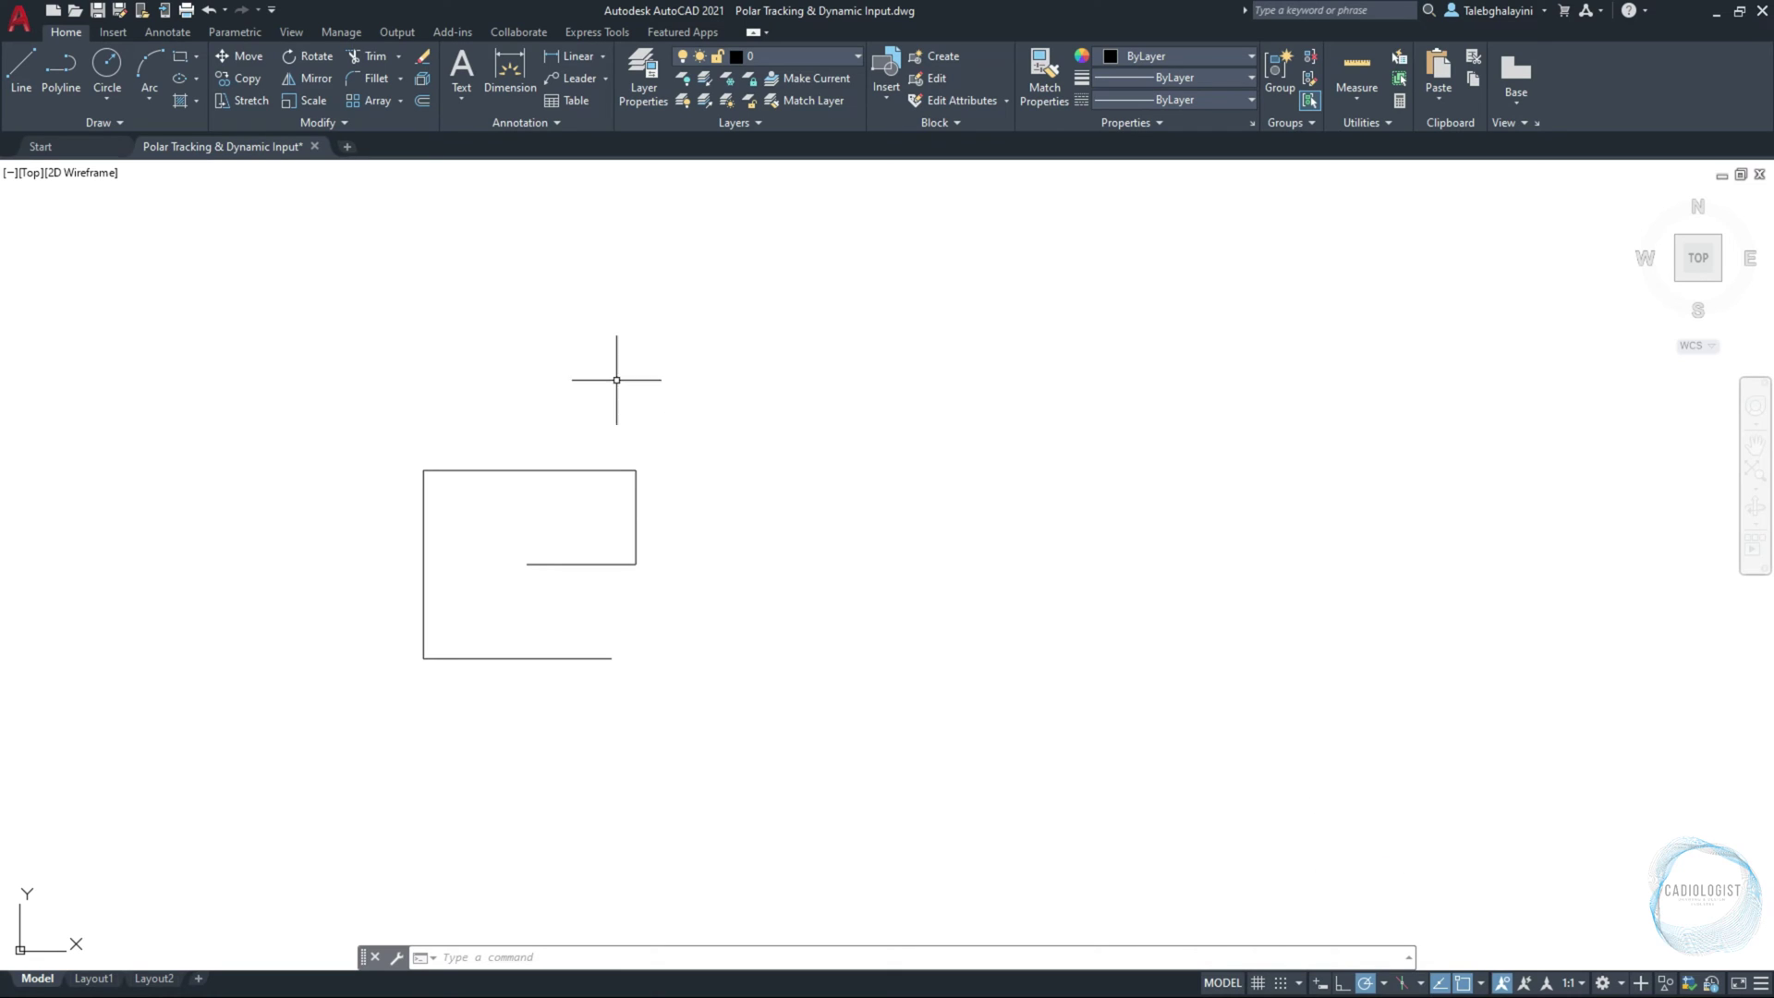
click(26, 62)
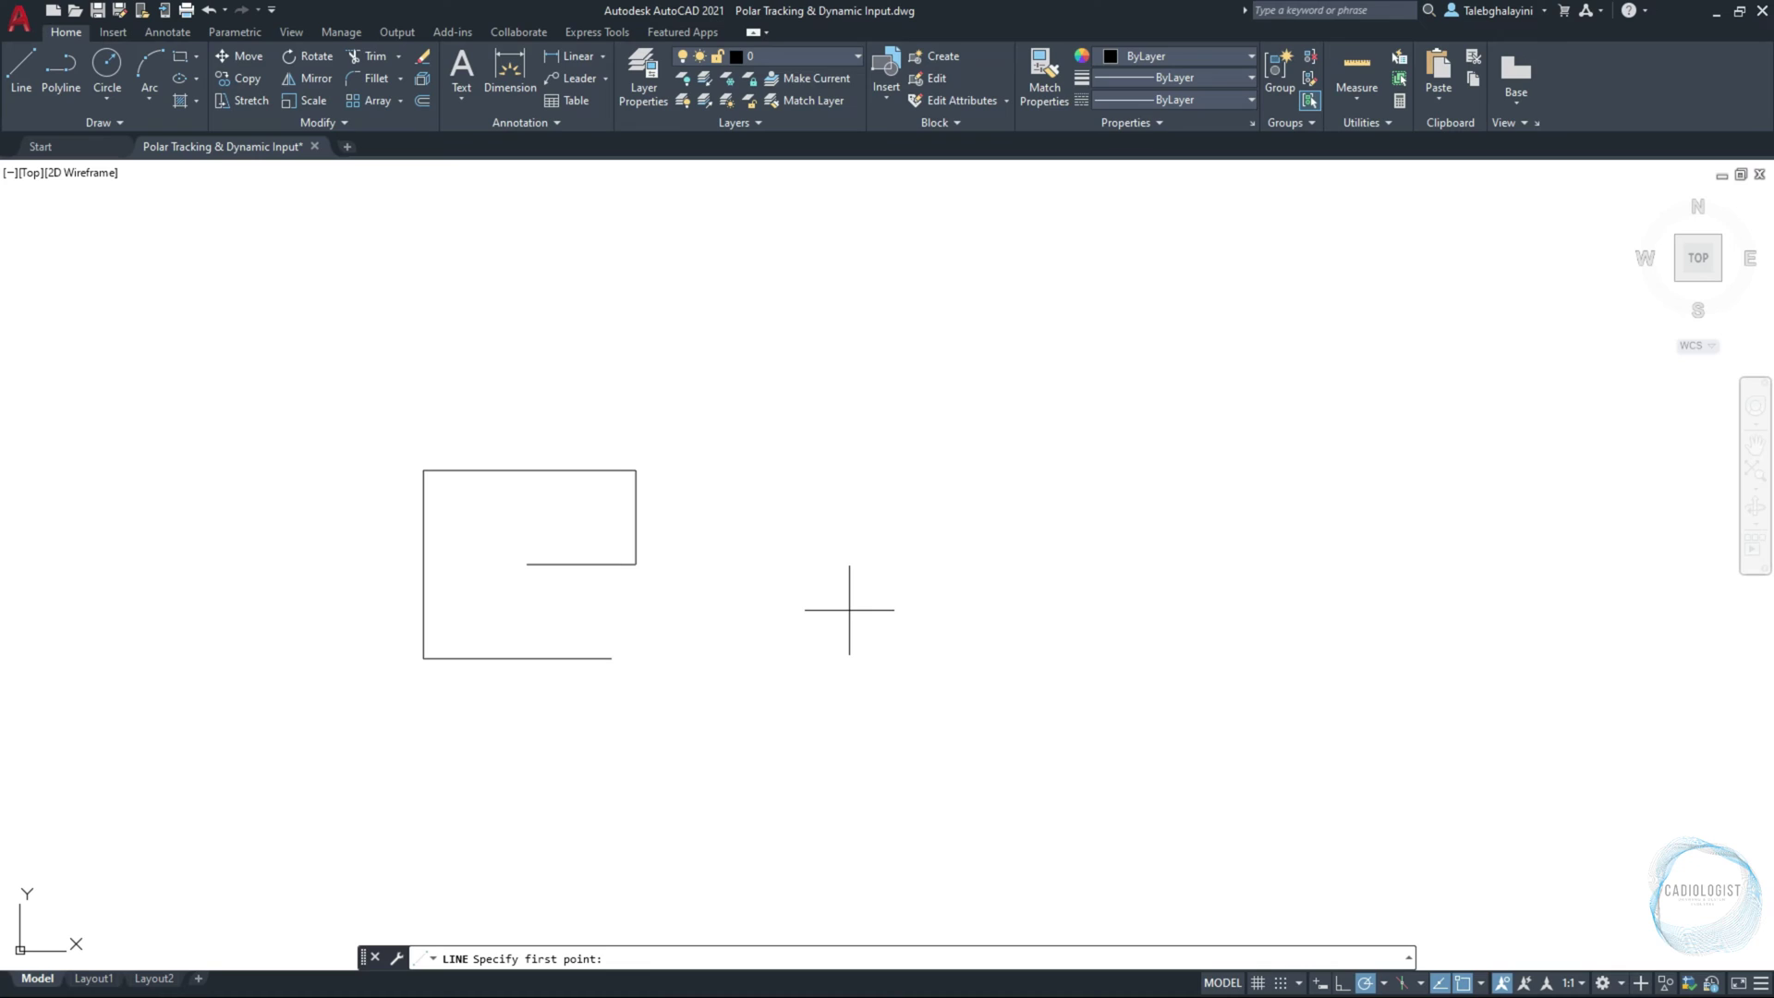
click(849, 610)
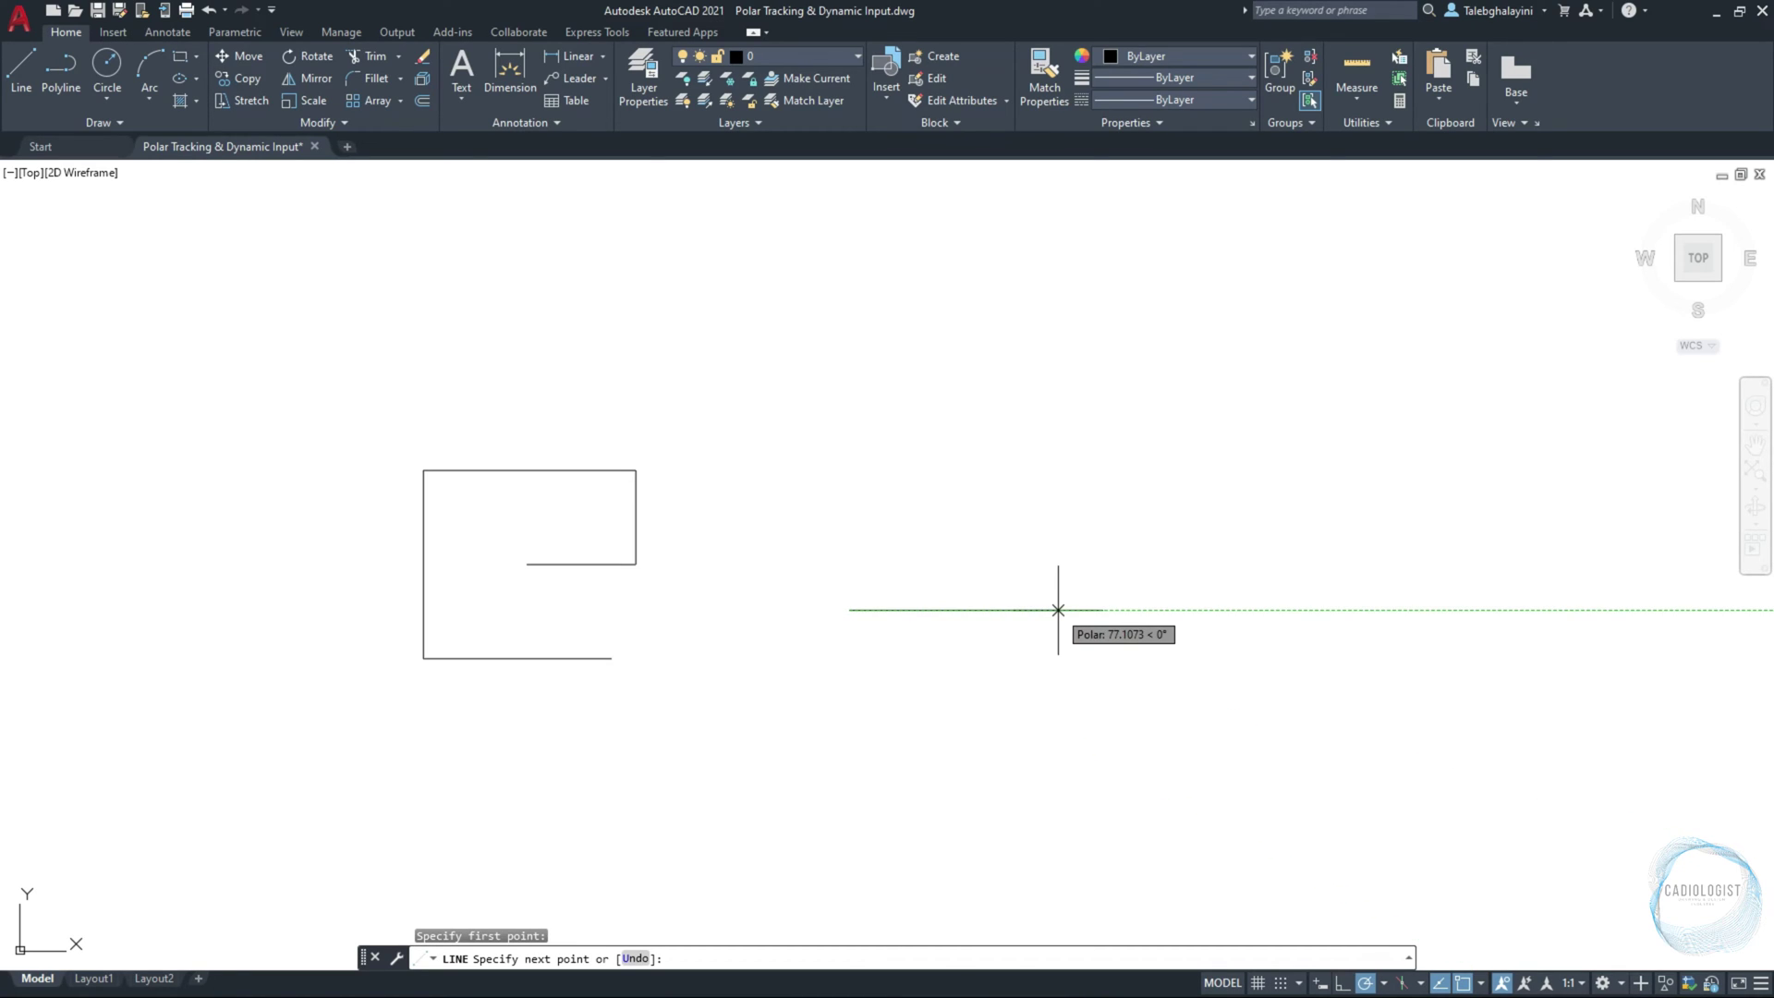
text(20)
key(Return)
Step: Continue with 20-unit segments at 15°, 30°, 45° and 60°, then zoom to extents
scroll(1058, 610, up, 2)
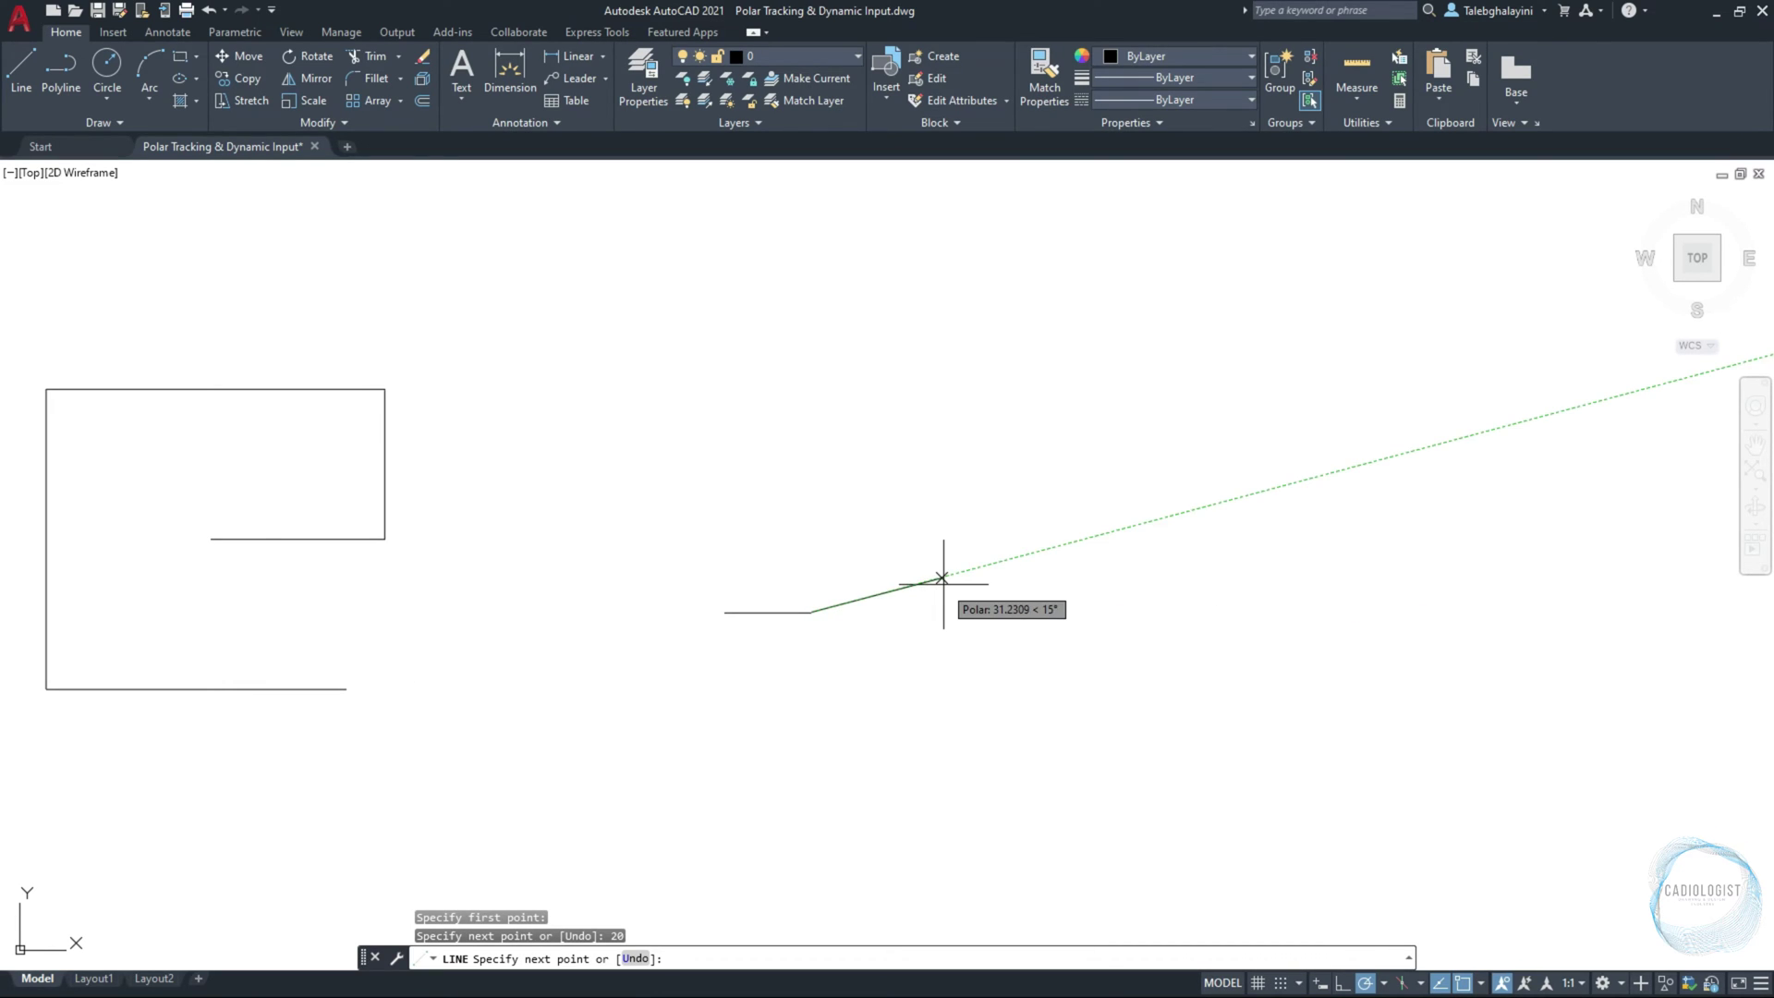
text(20)
key(Return)
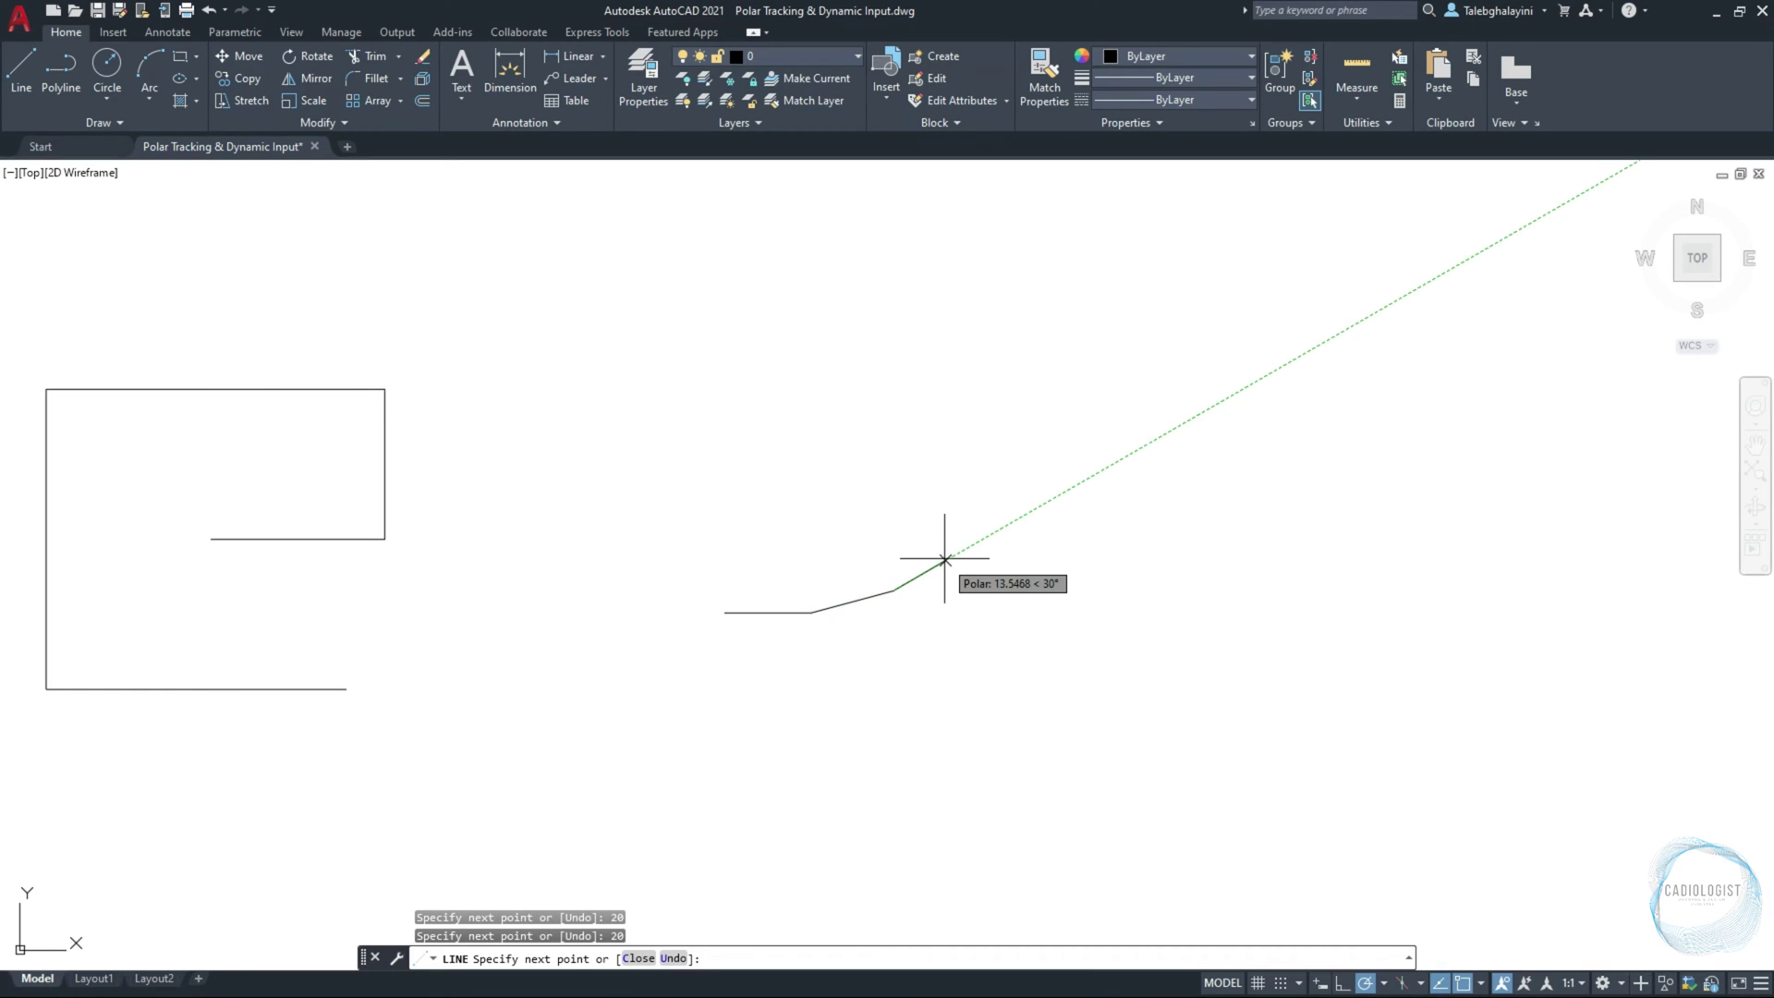
text(20)
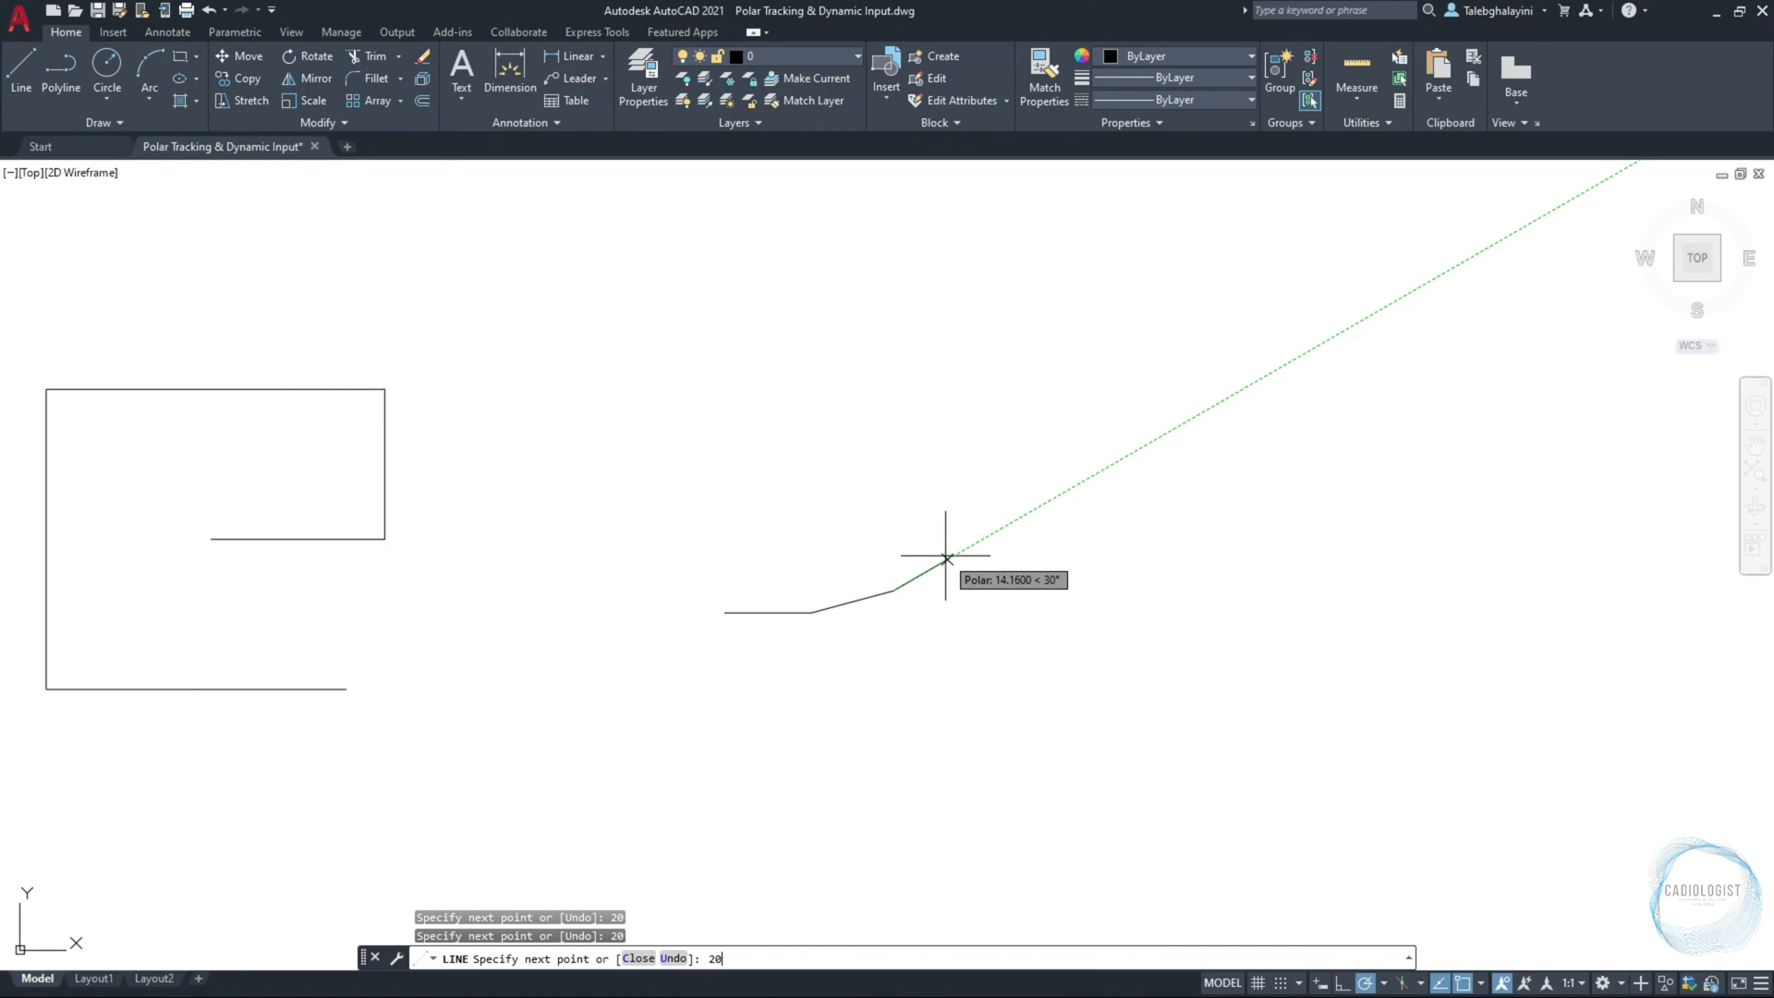
key(Return)
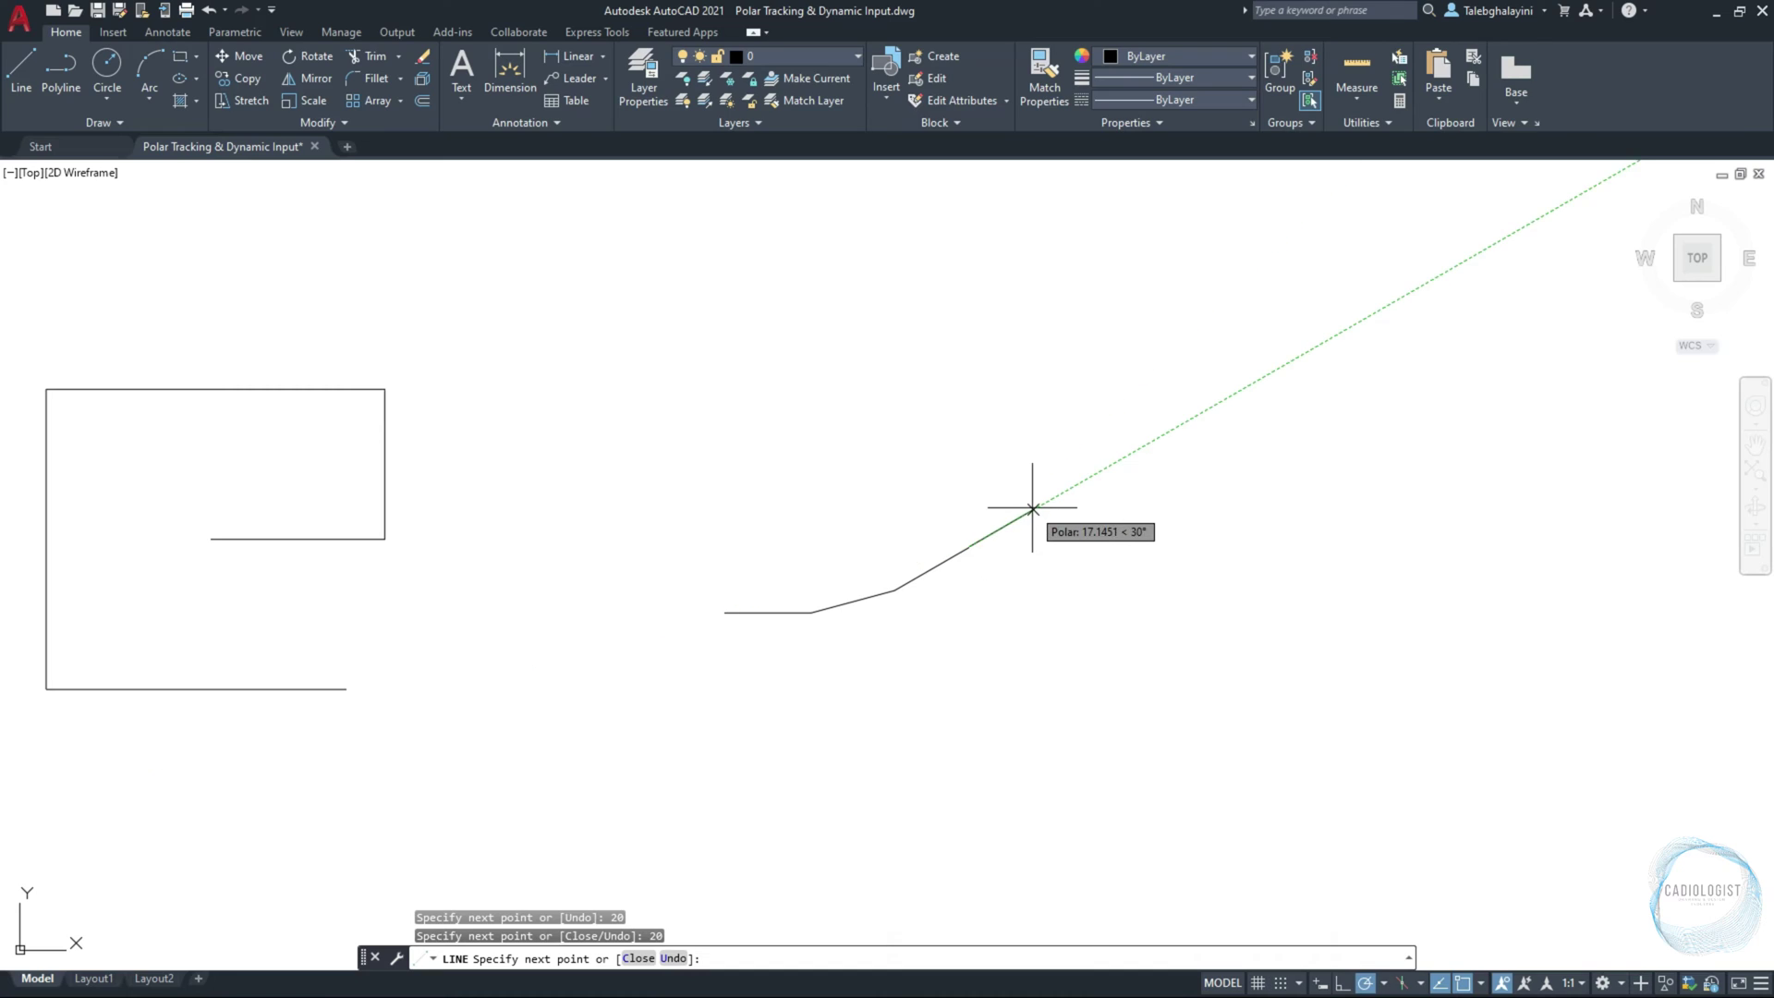
text(20)
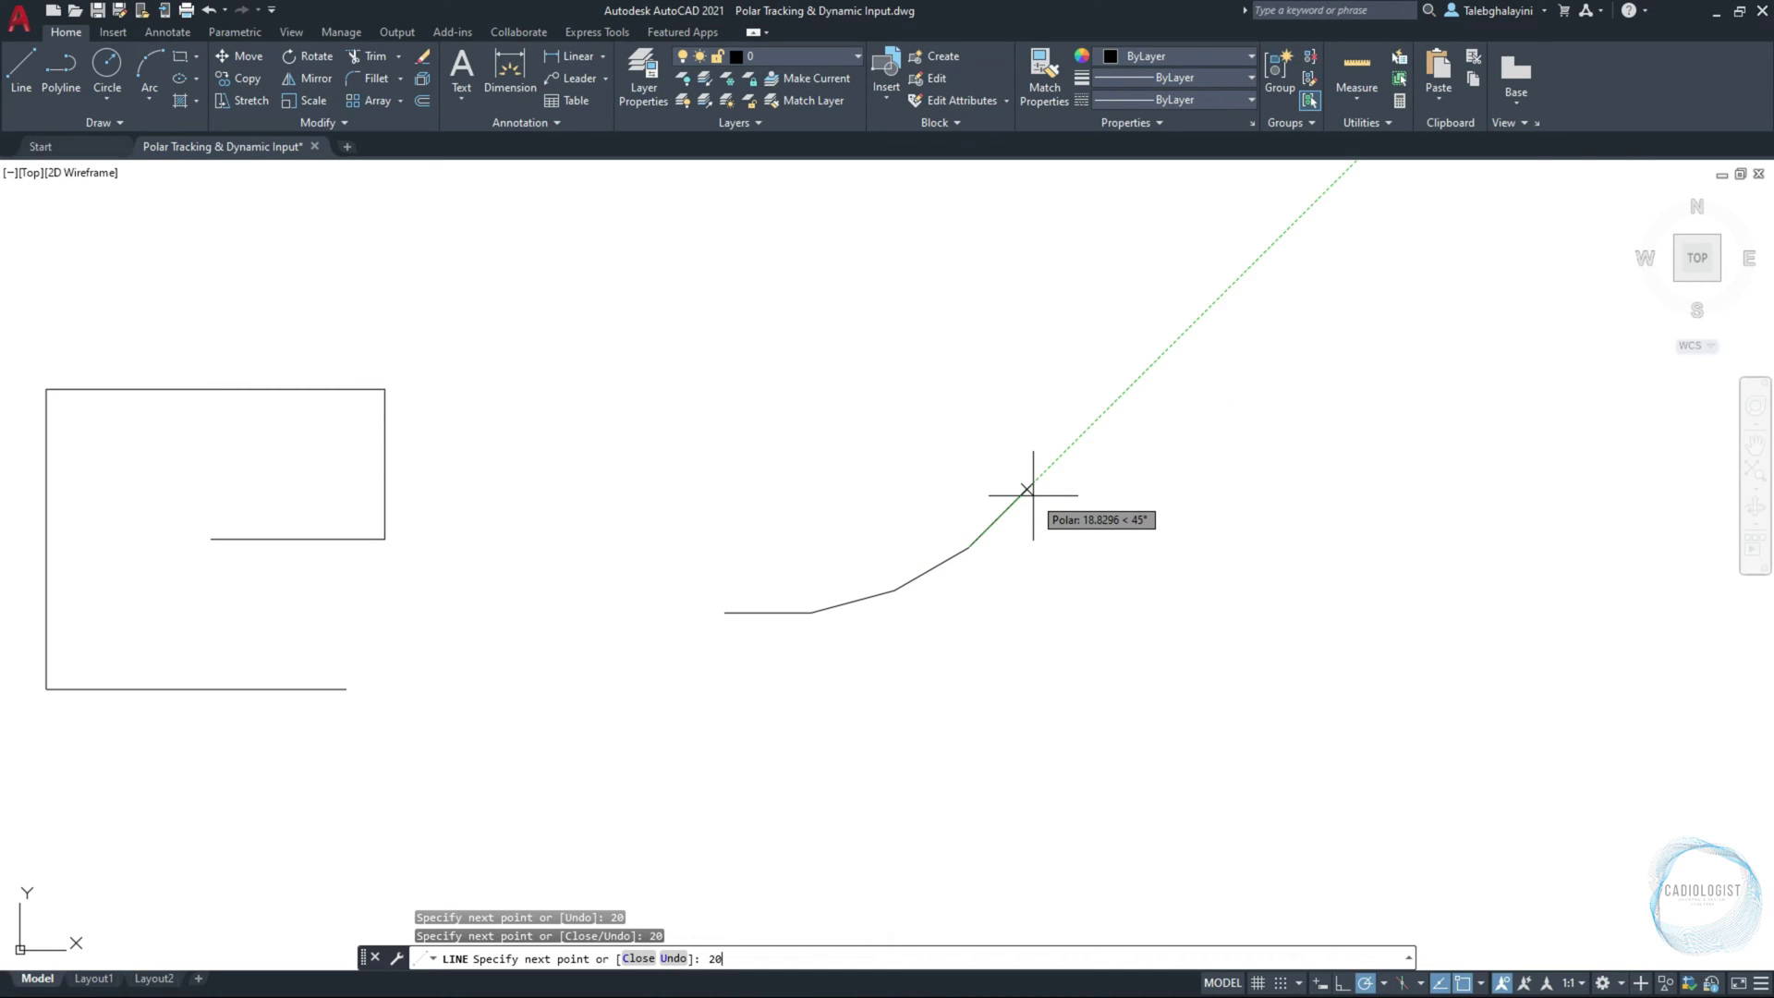
key(Return)
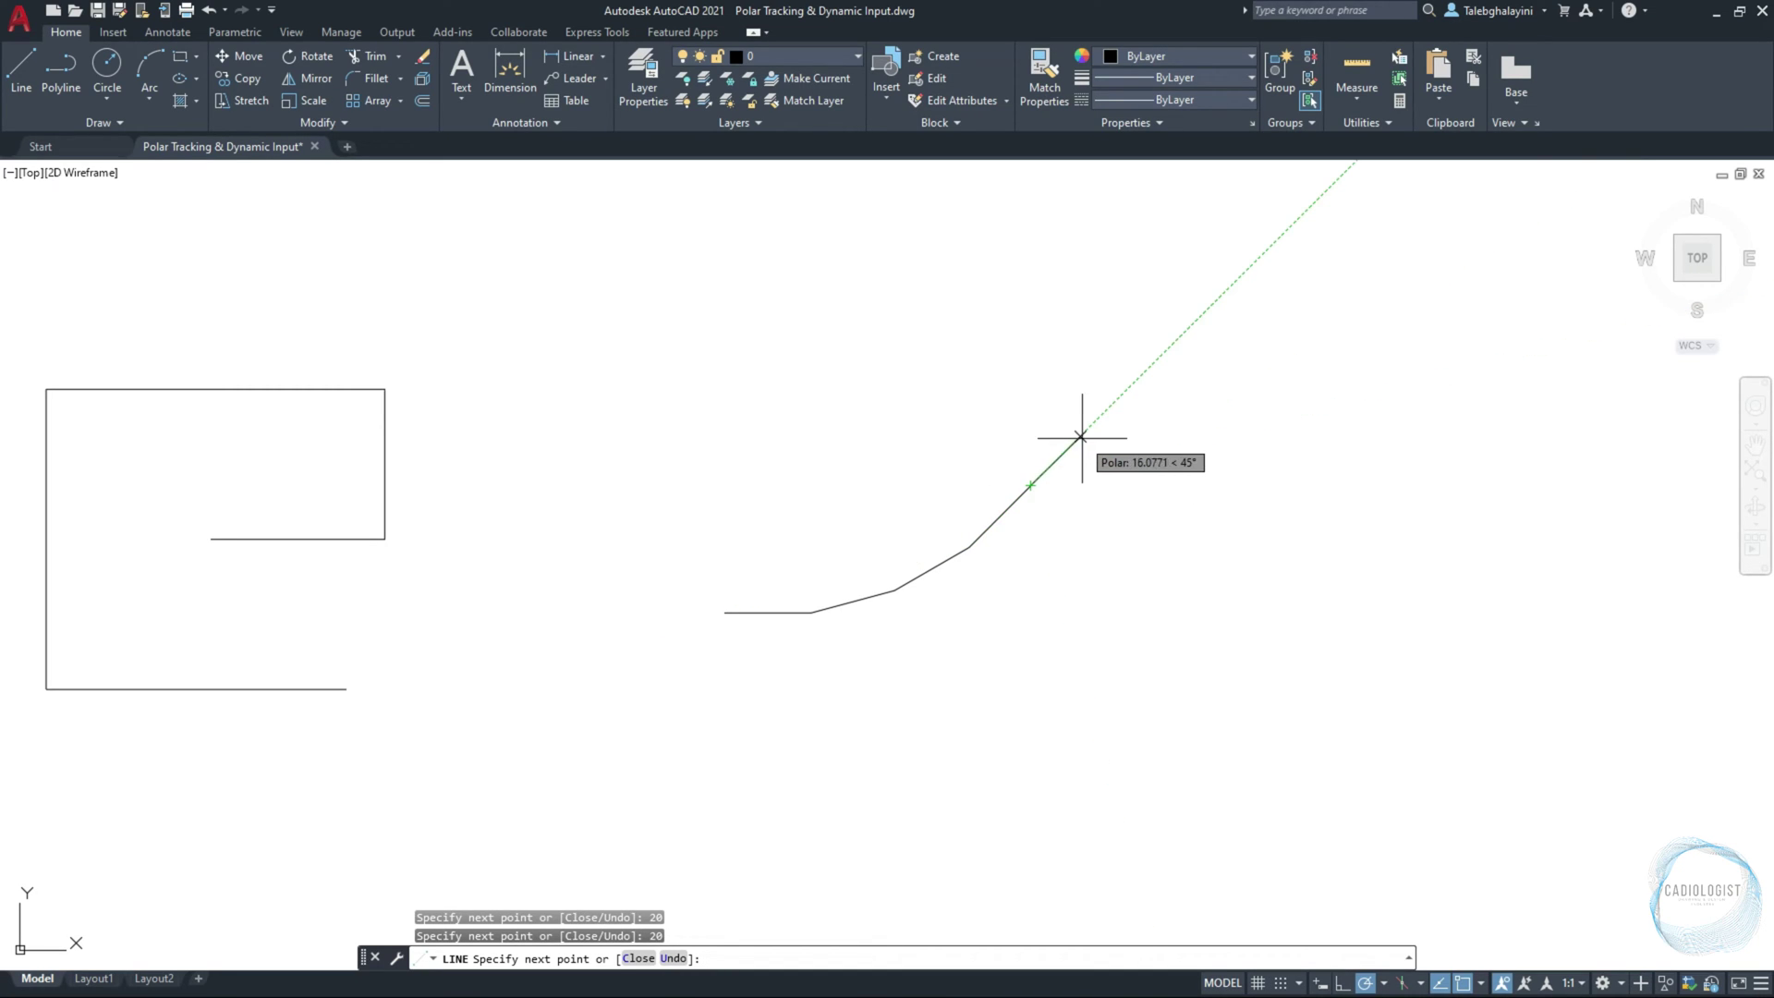
text(20)
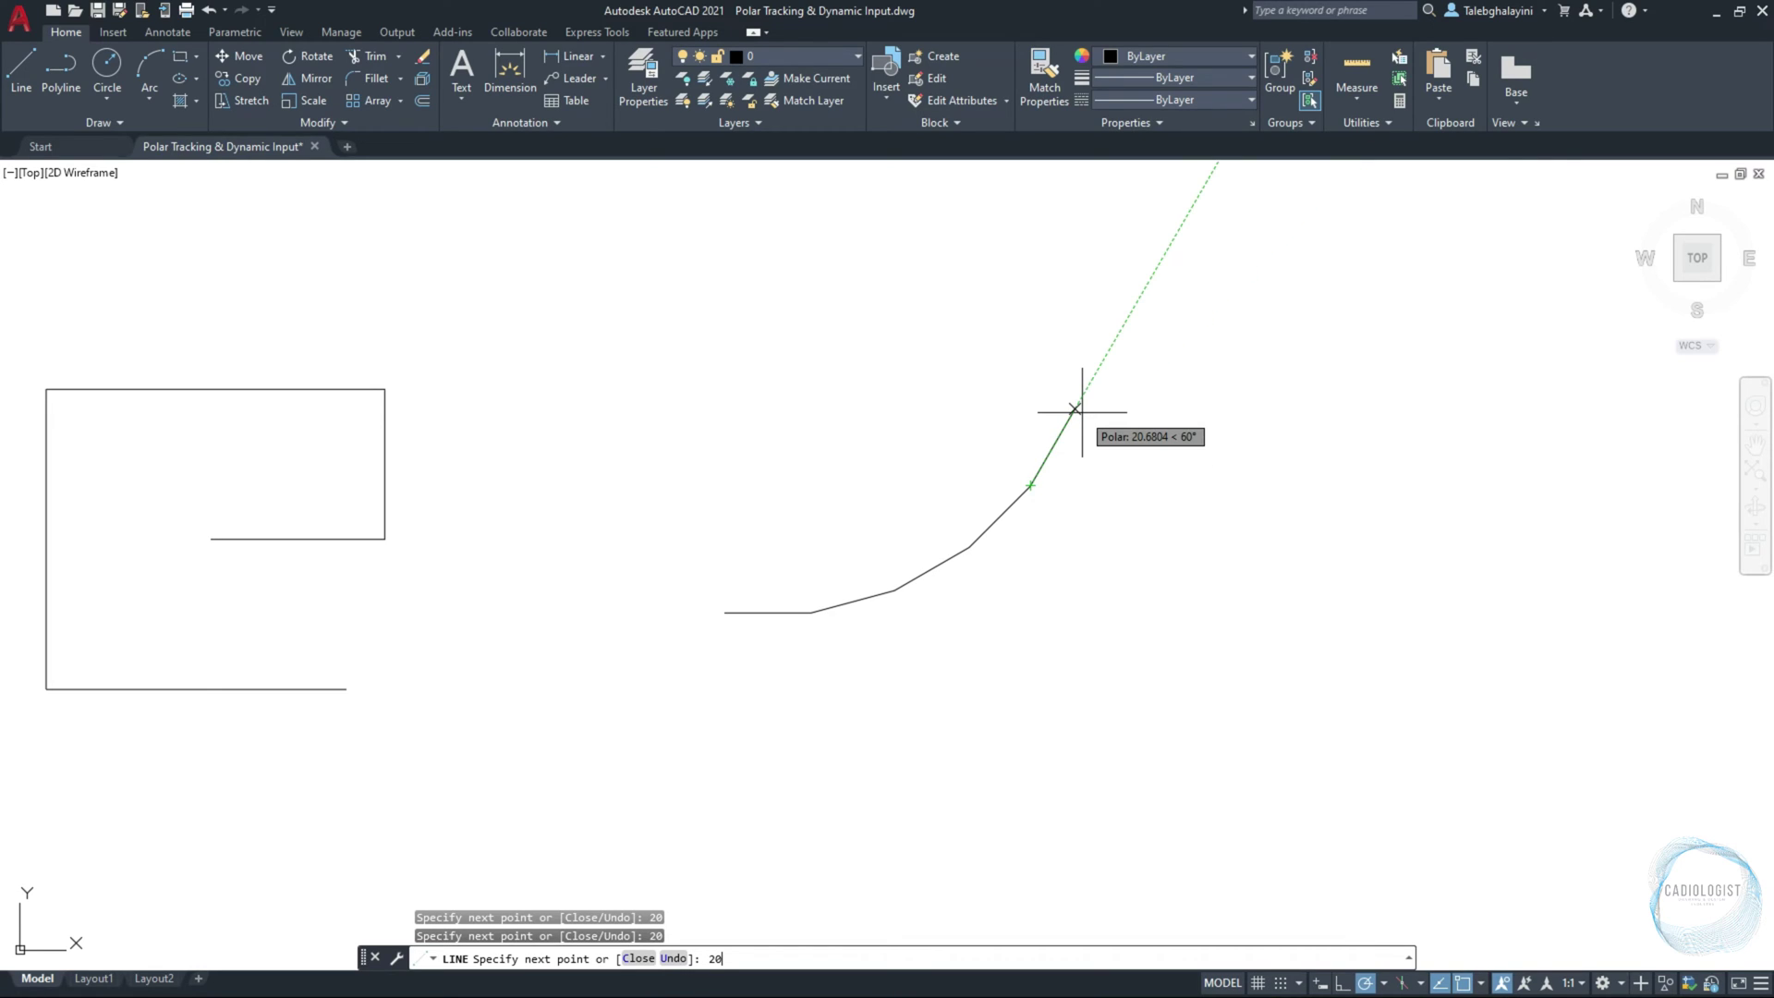
key(Return)
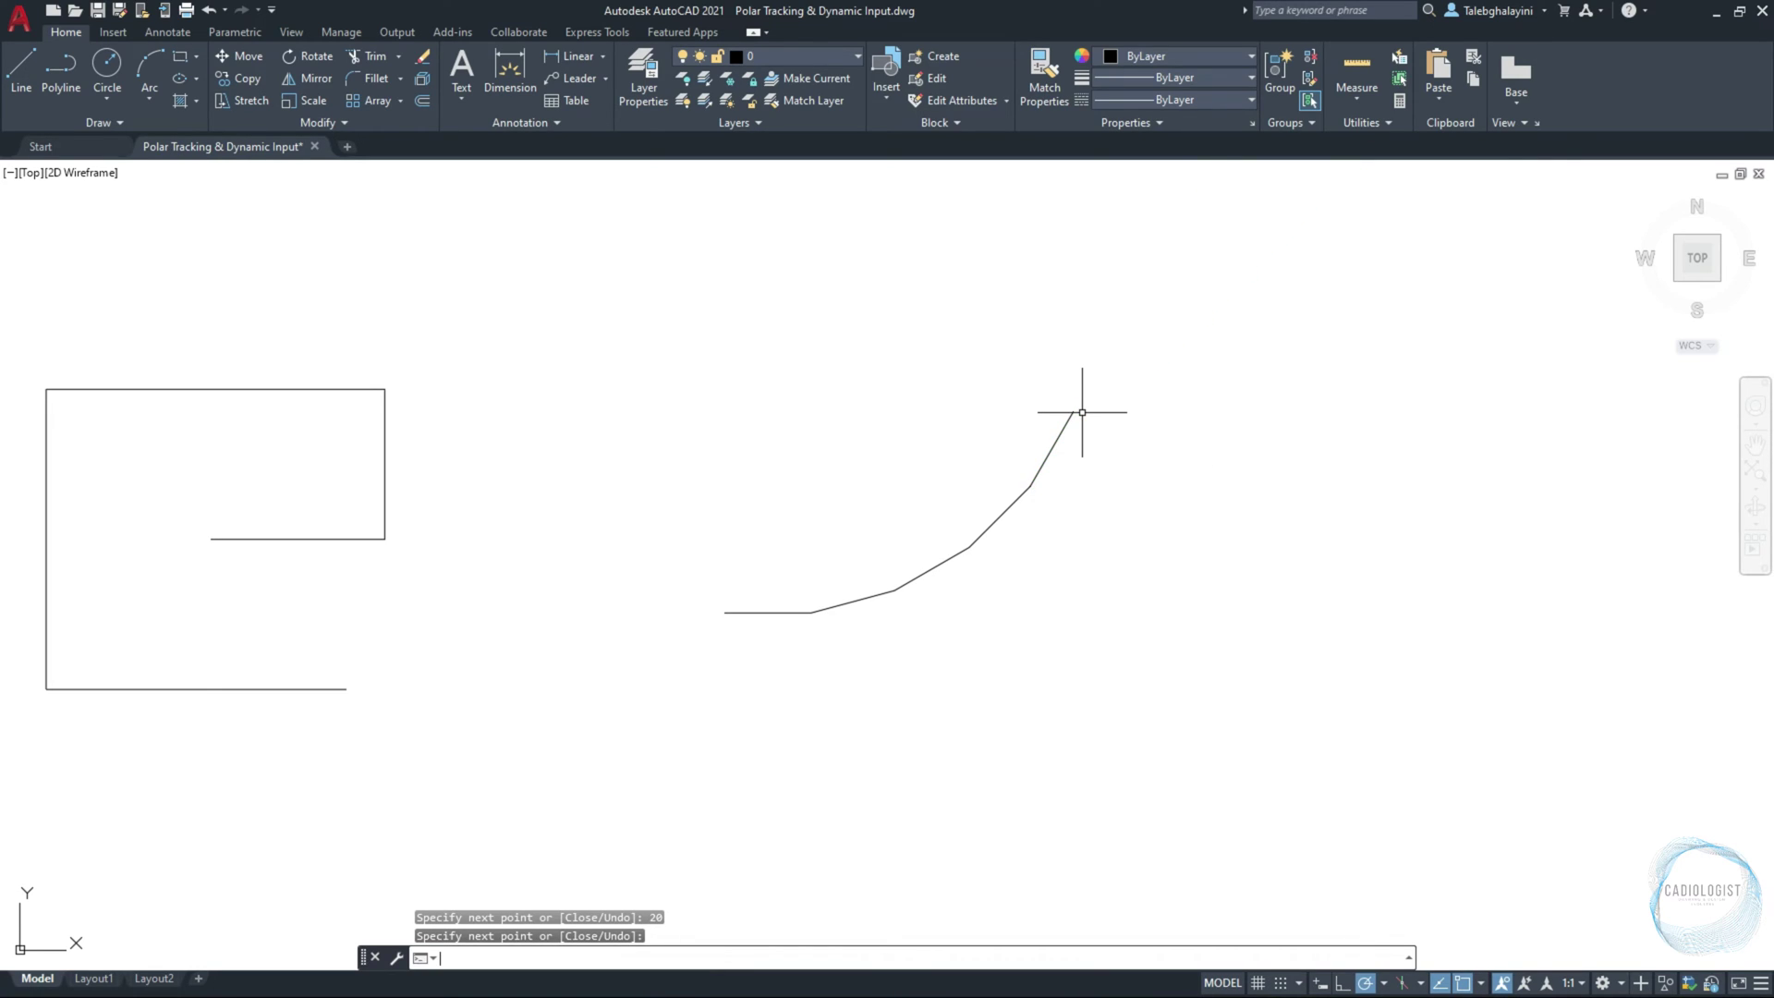
key(Return)
scroll(1224, 455, down, 1)
middle_click(1225, 456)
middle_click(1225, 456)
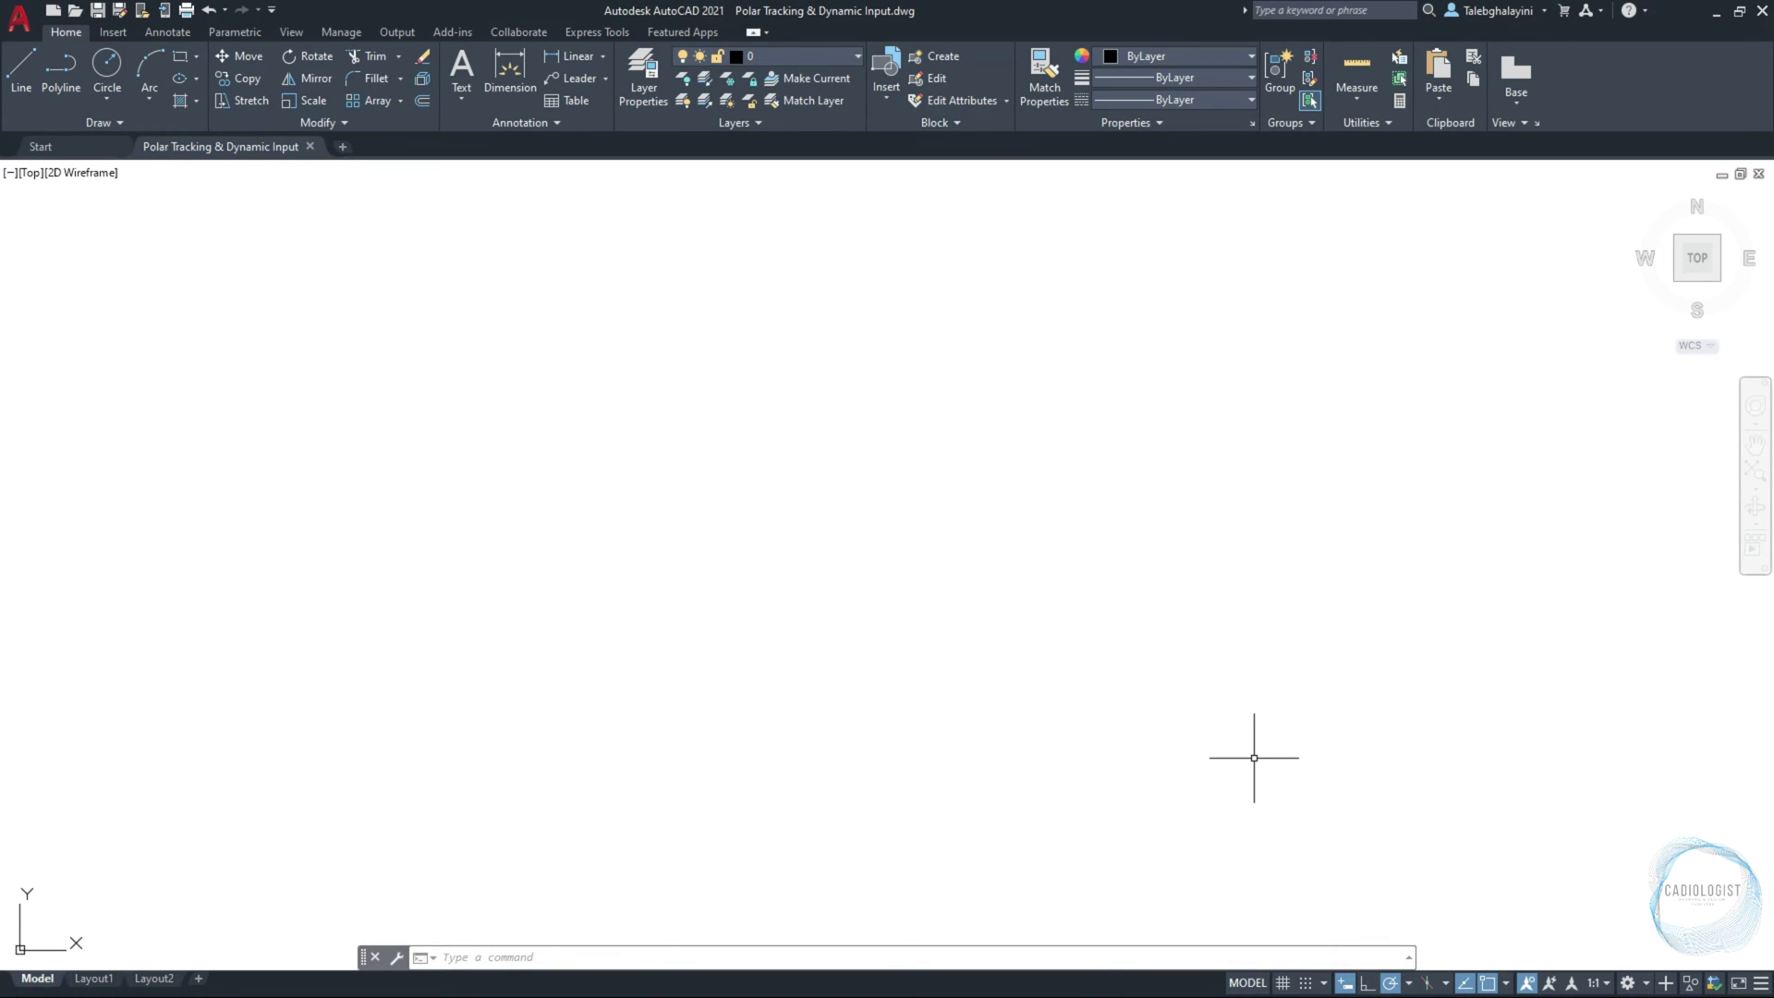
key(F12)
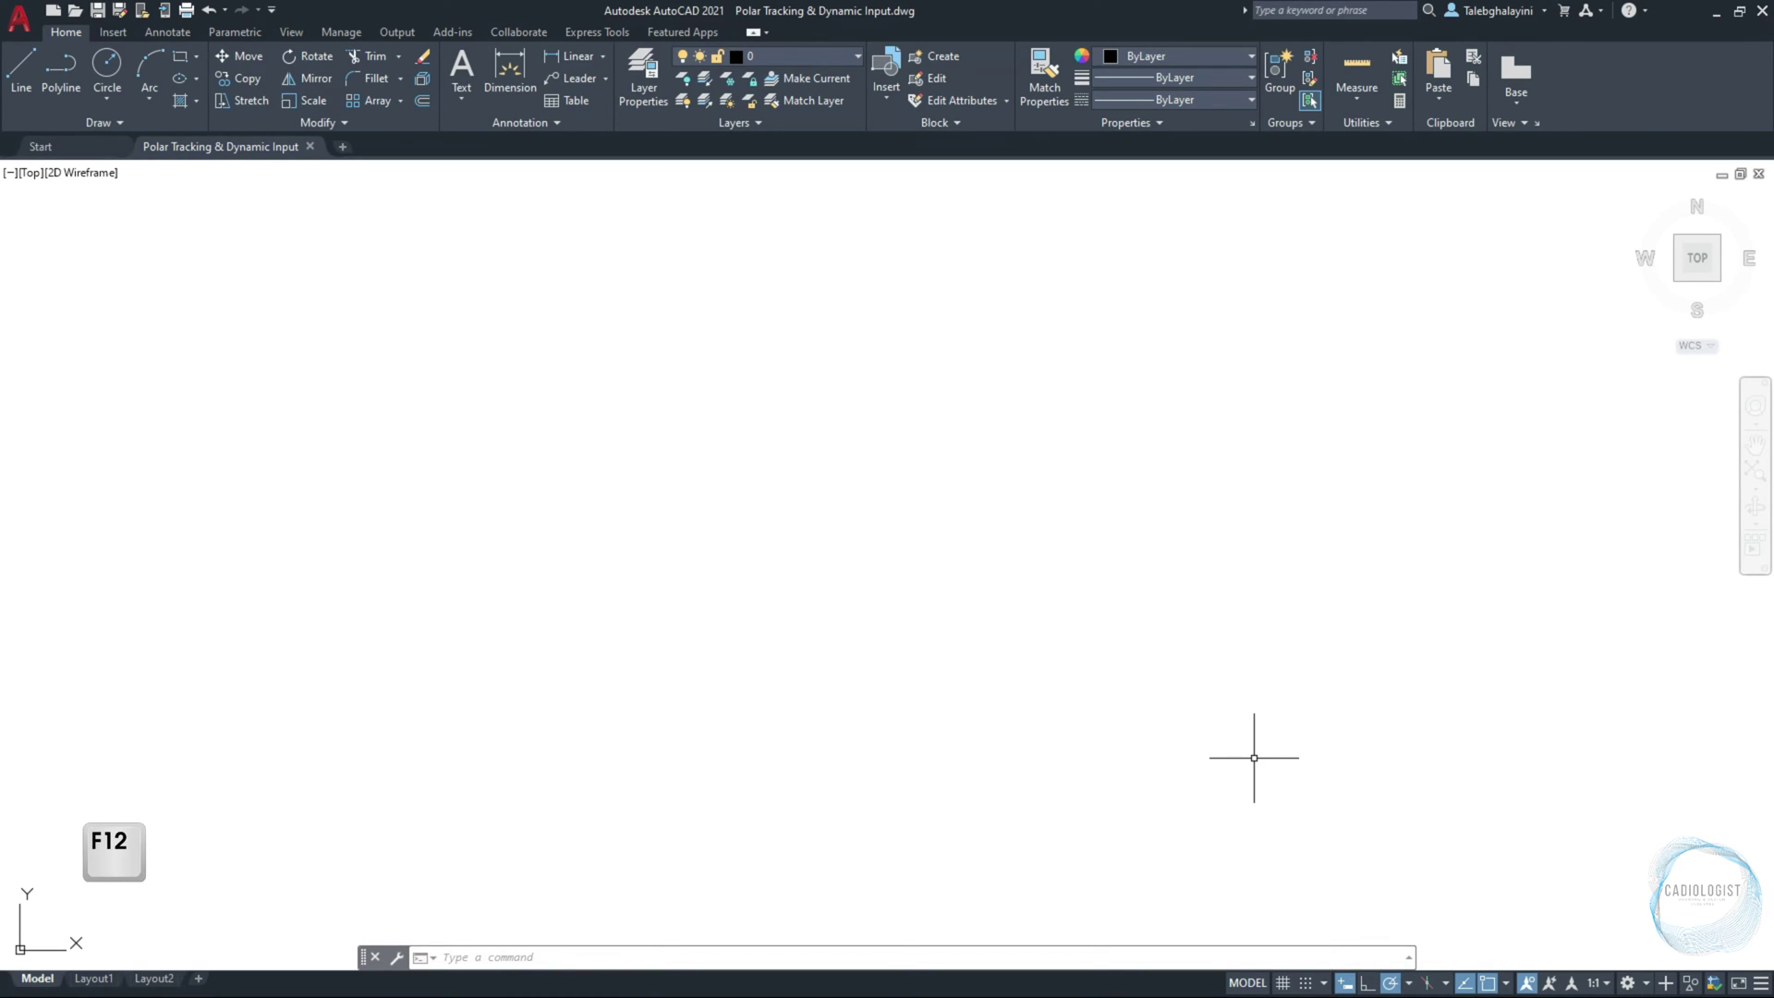
key(F12)
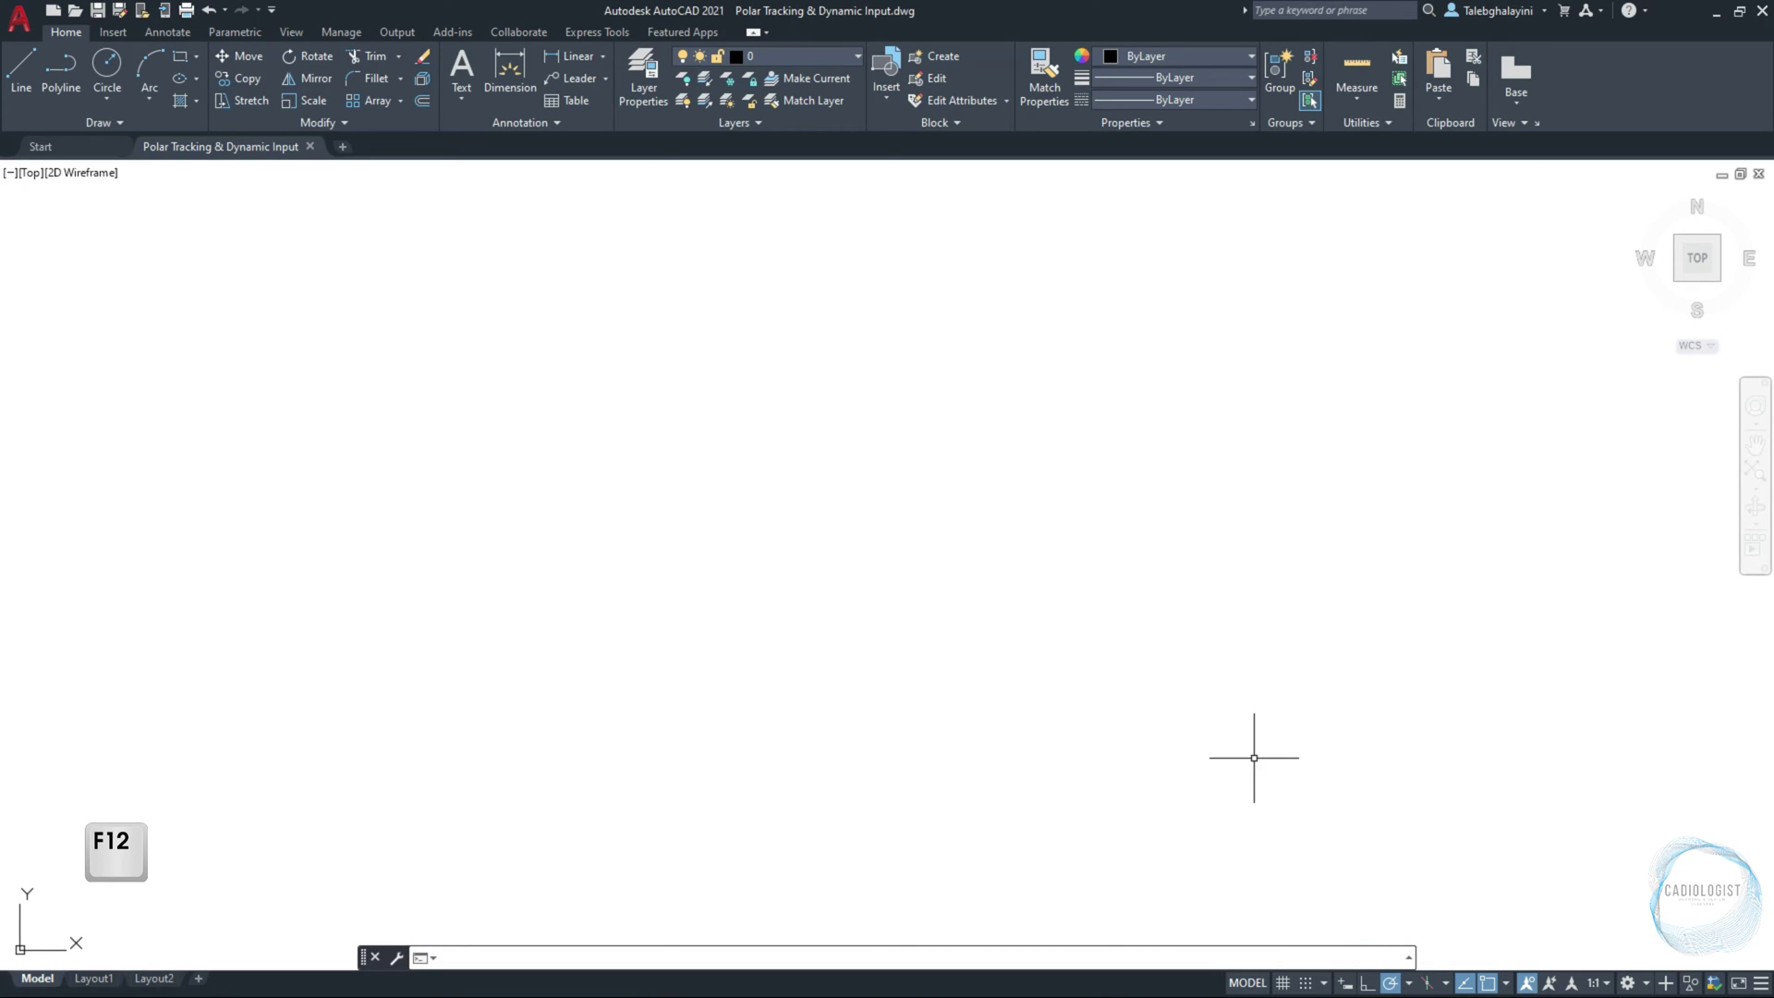
key(F12)
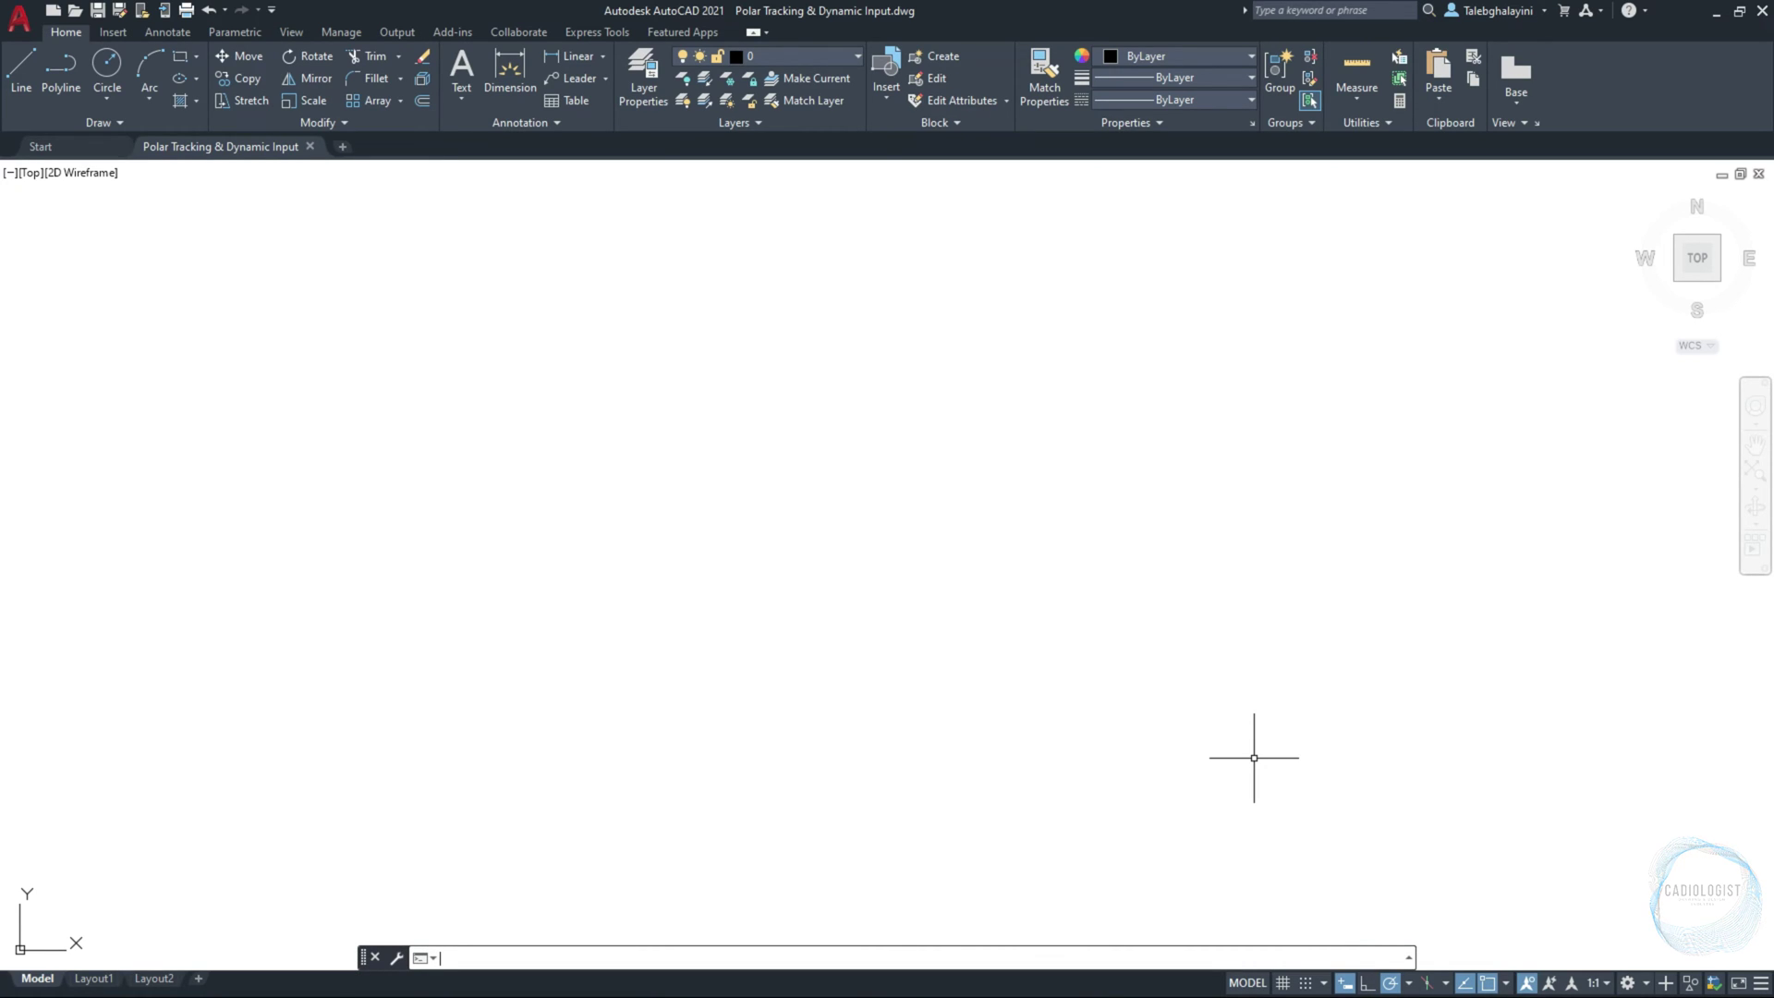
click(1760, 987)
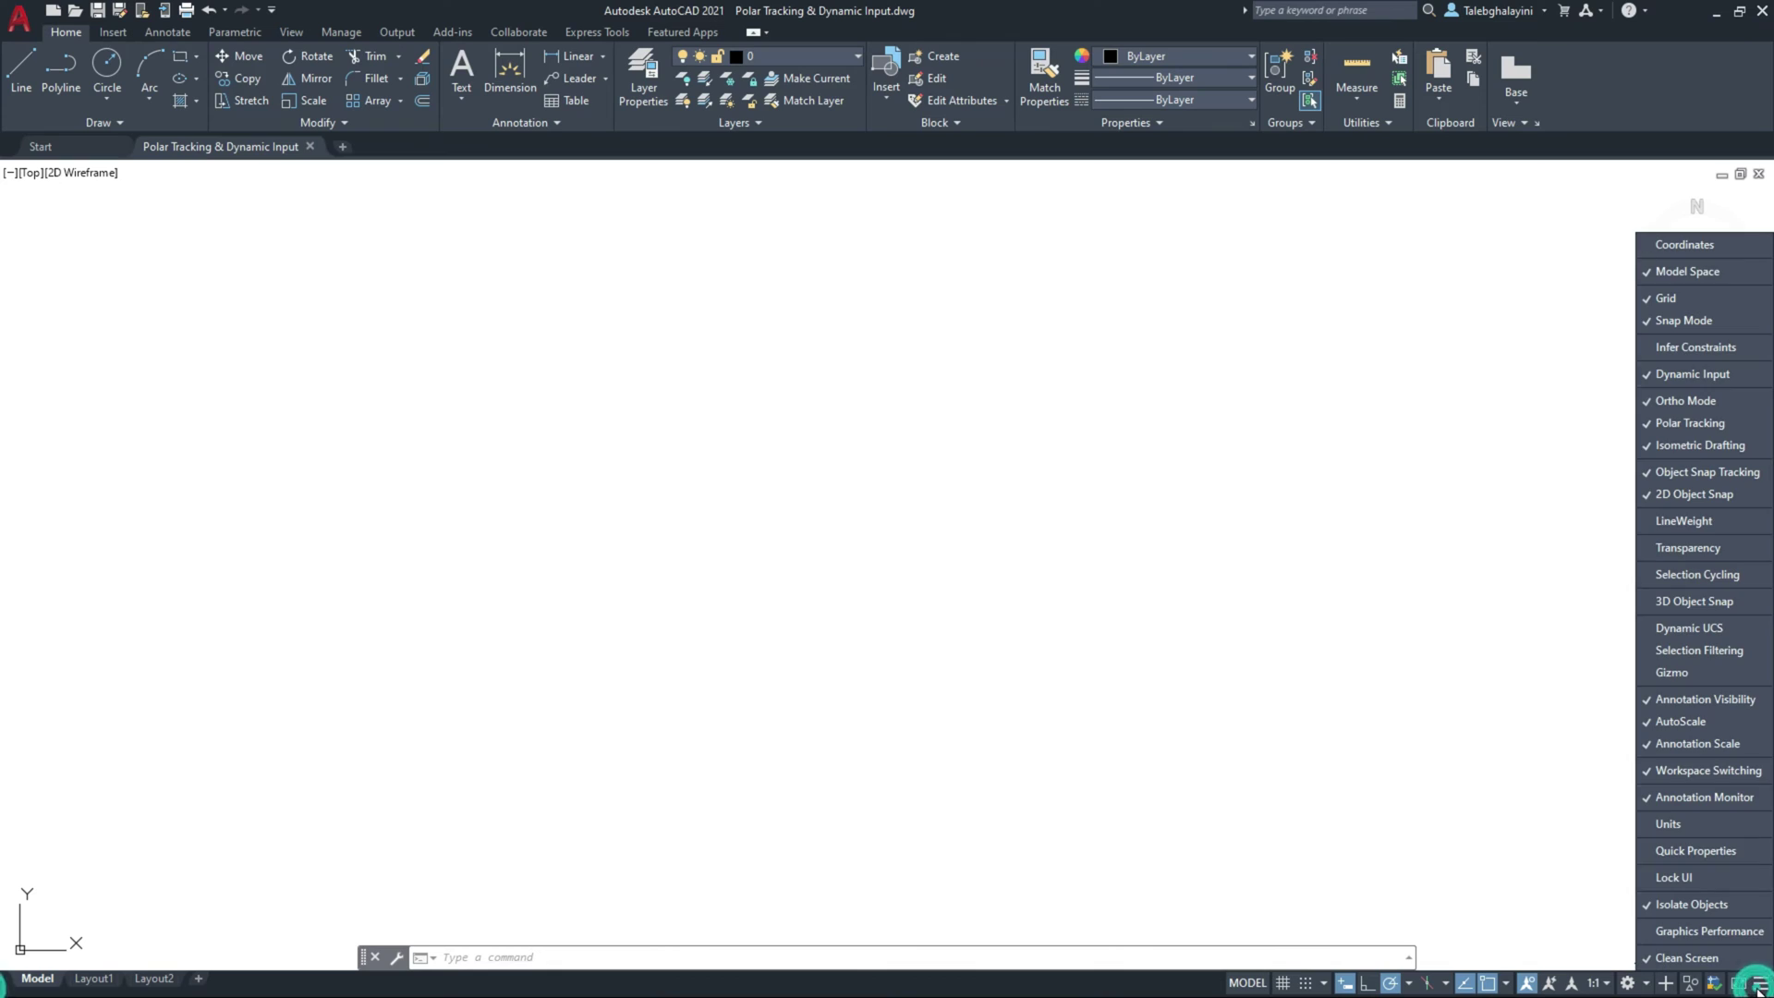
click(1728, 375)
click(1727, 375)
click(622, 355)
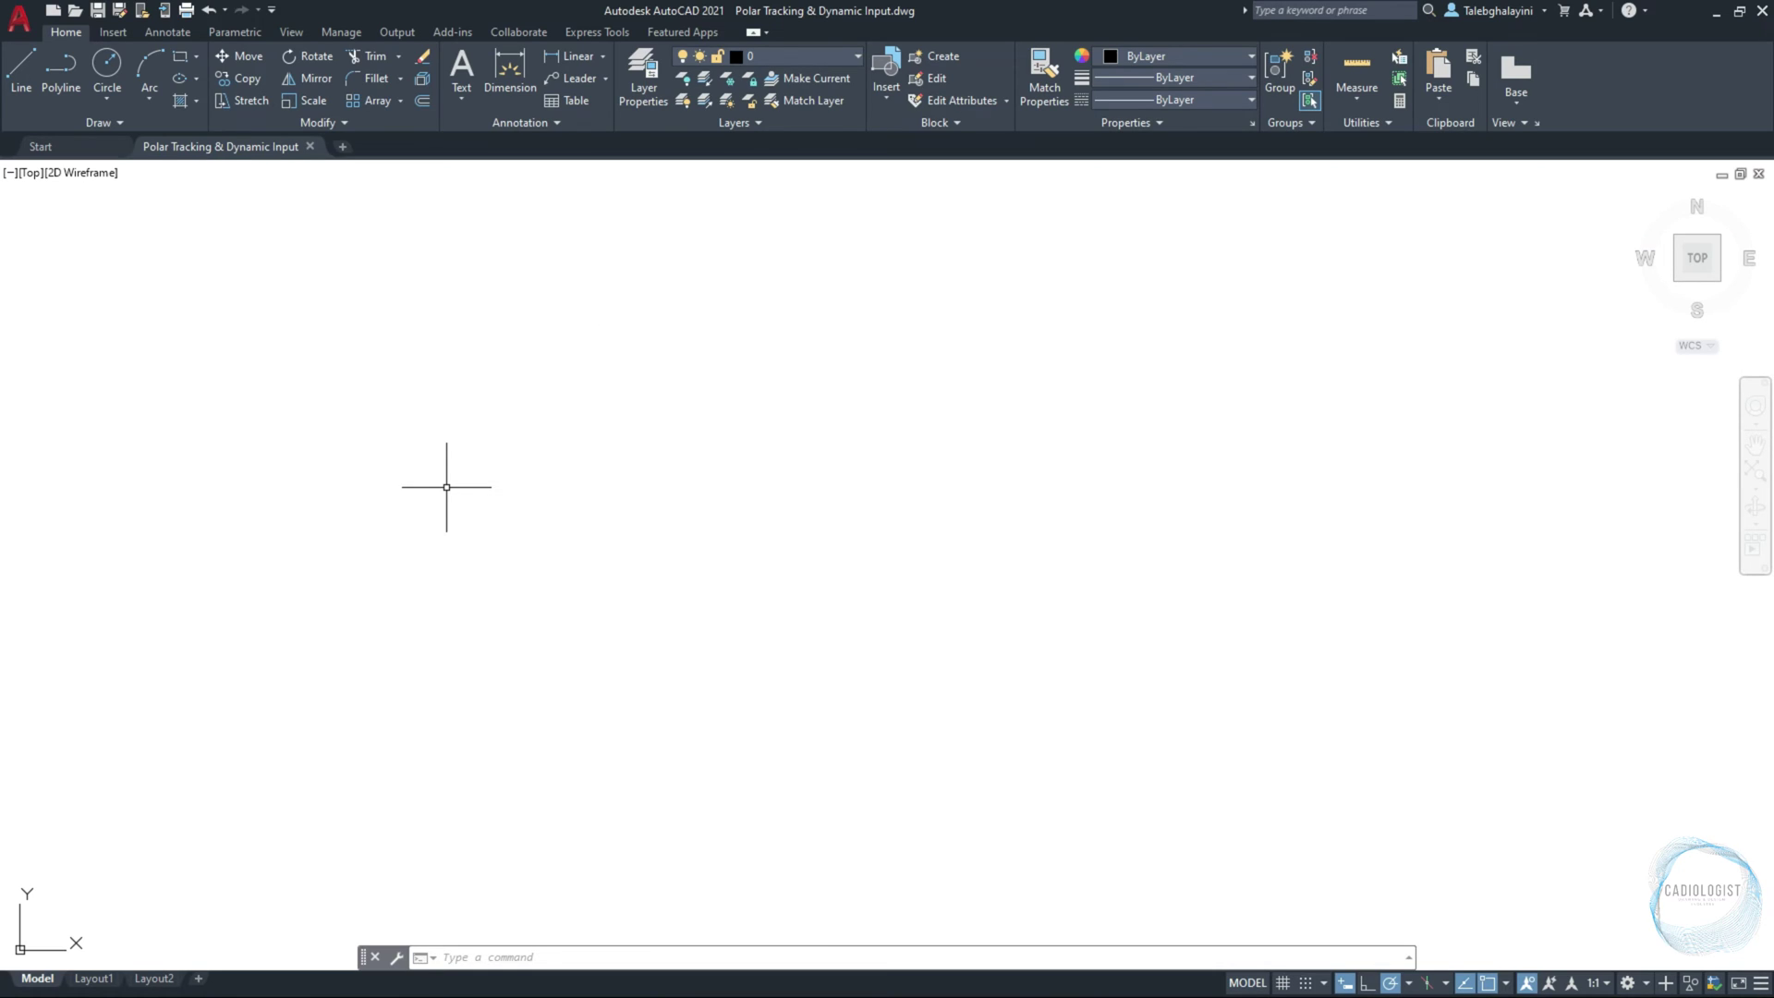
Step: Draw a 100 × 40 rectangle with REC, entering width and height through Dynamic Input
text(rec)
key(Return)
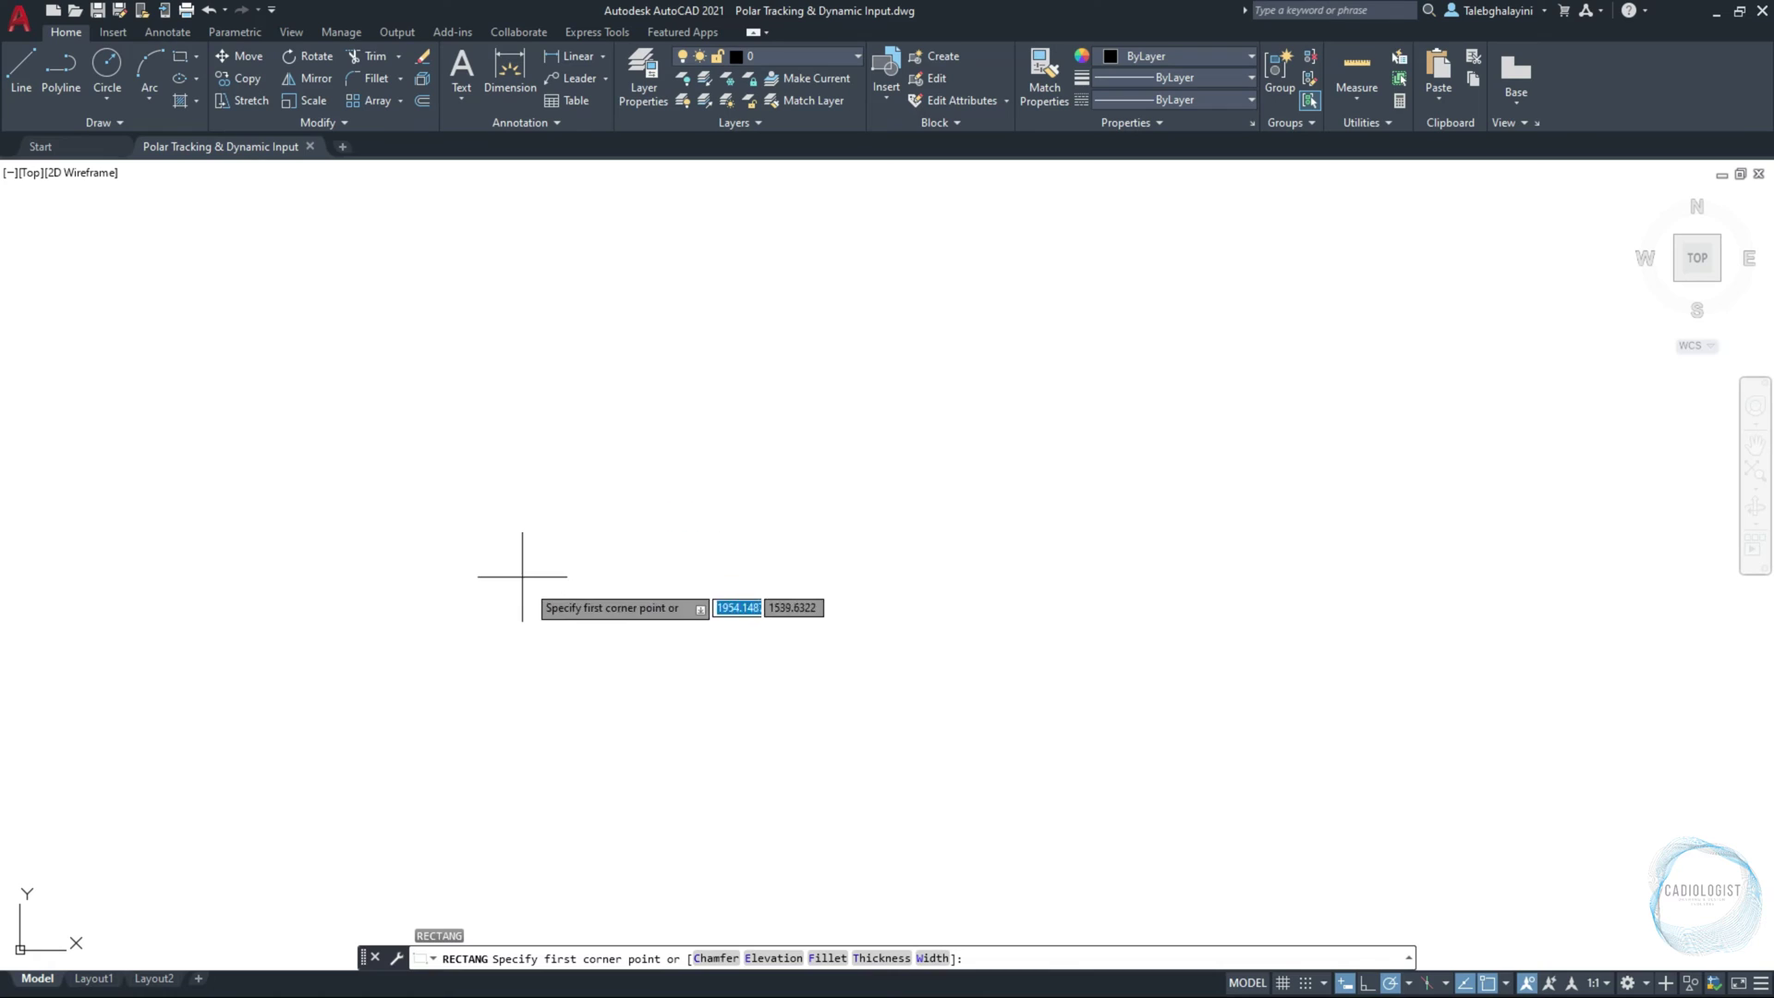
click(564, 625)
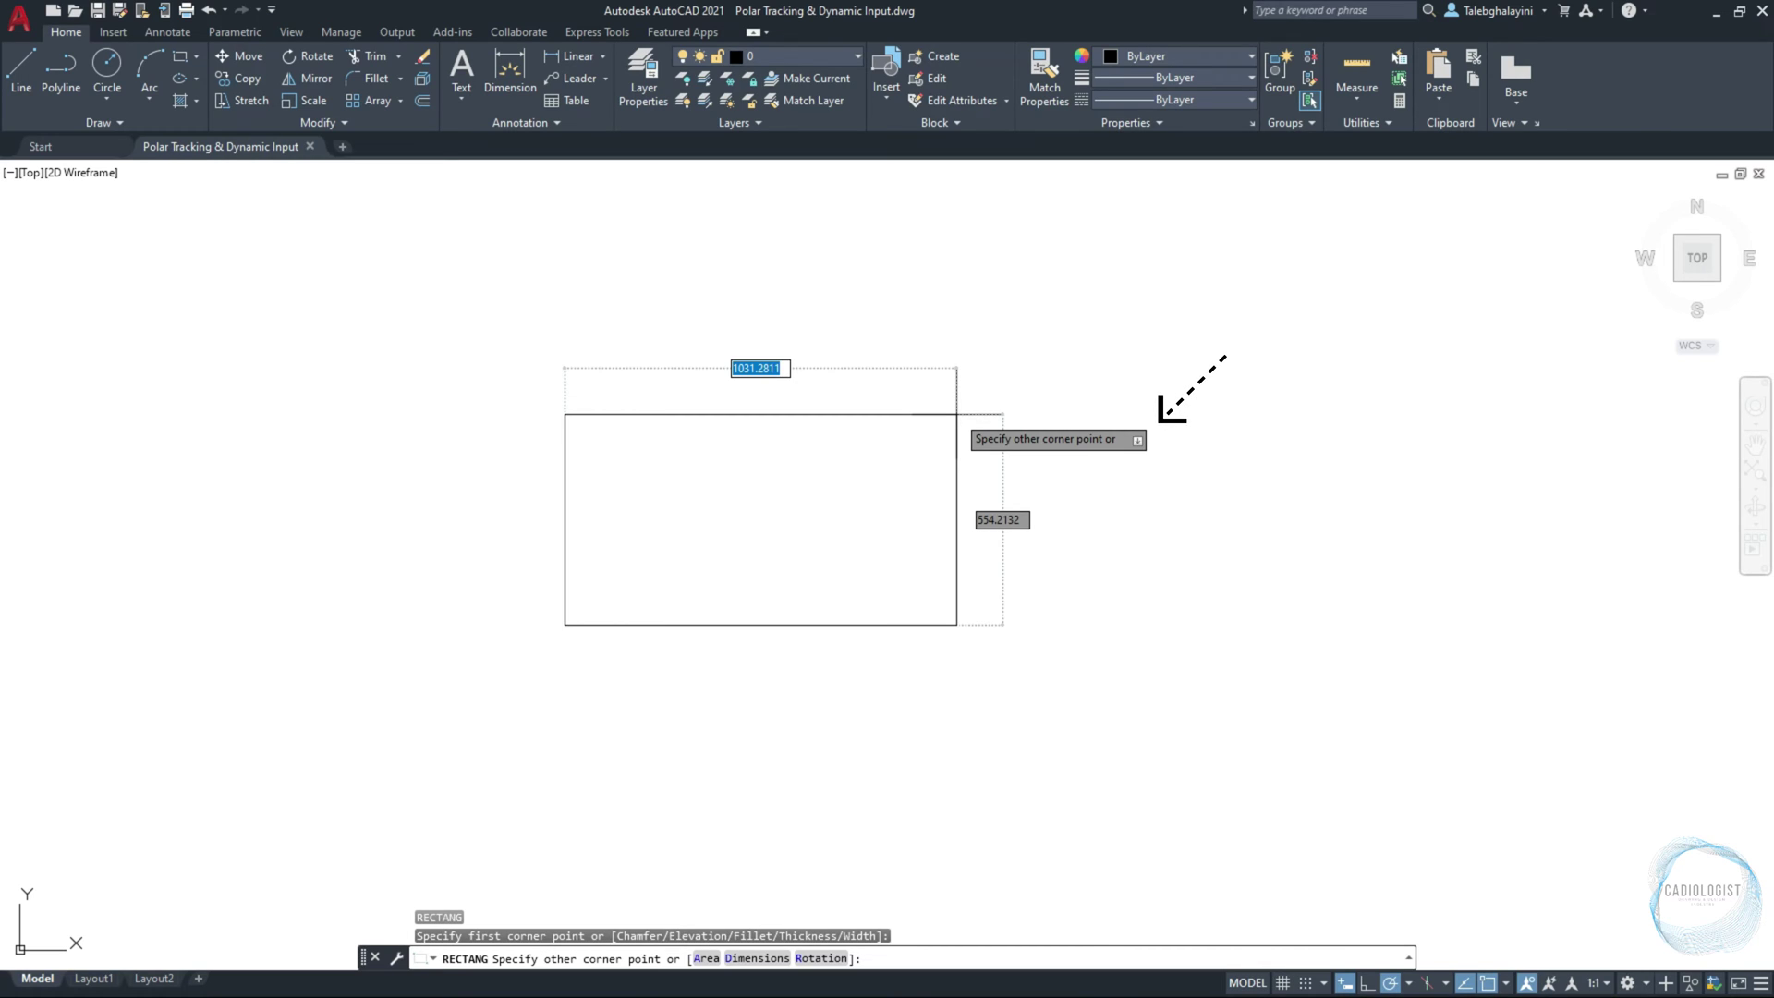
text(100)
key(Tab)
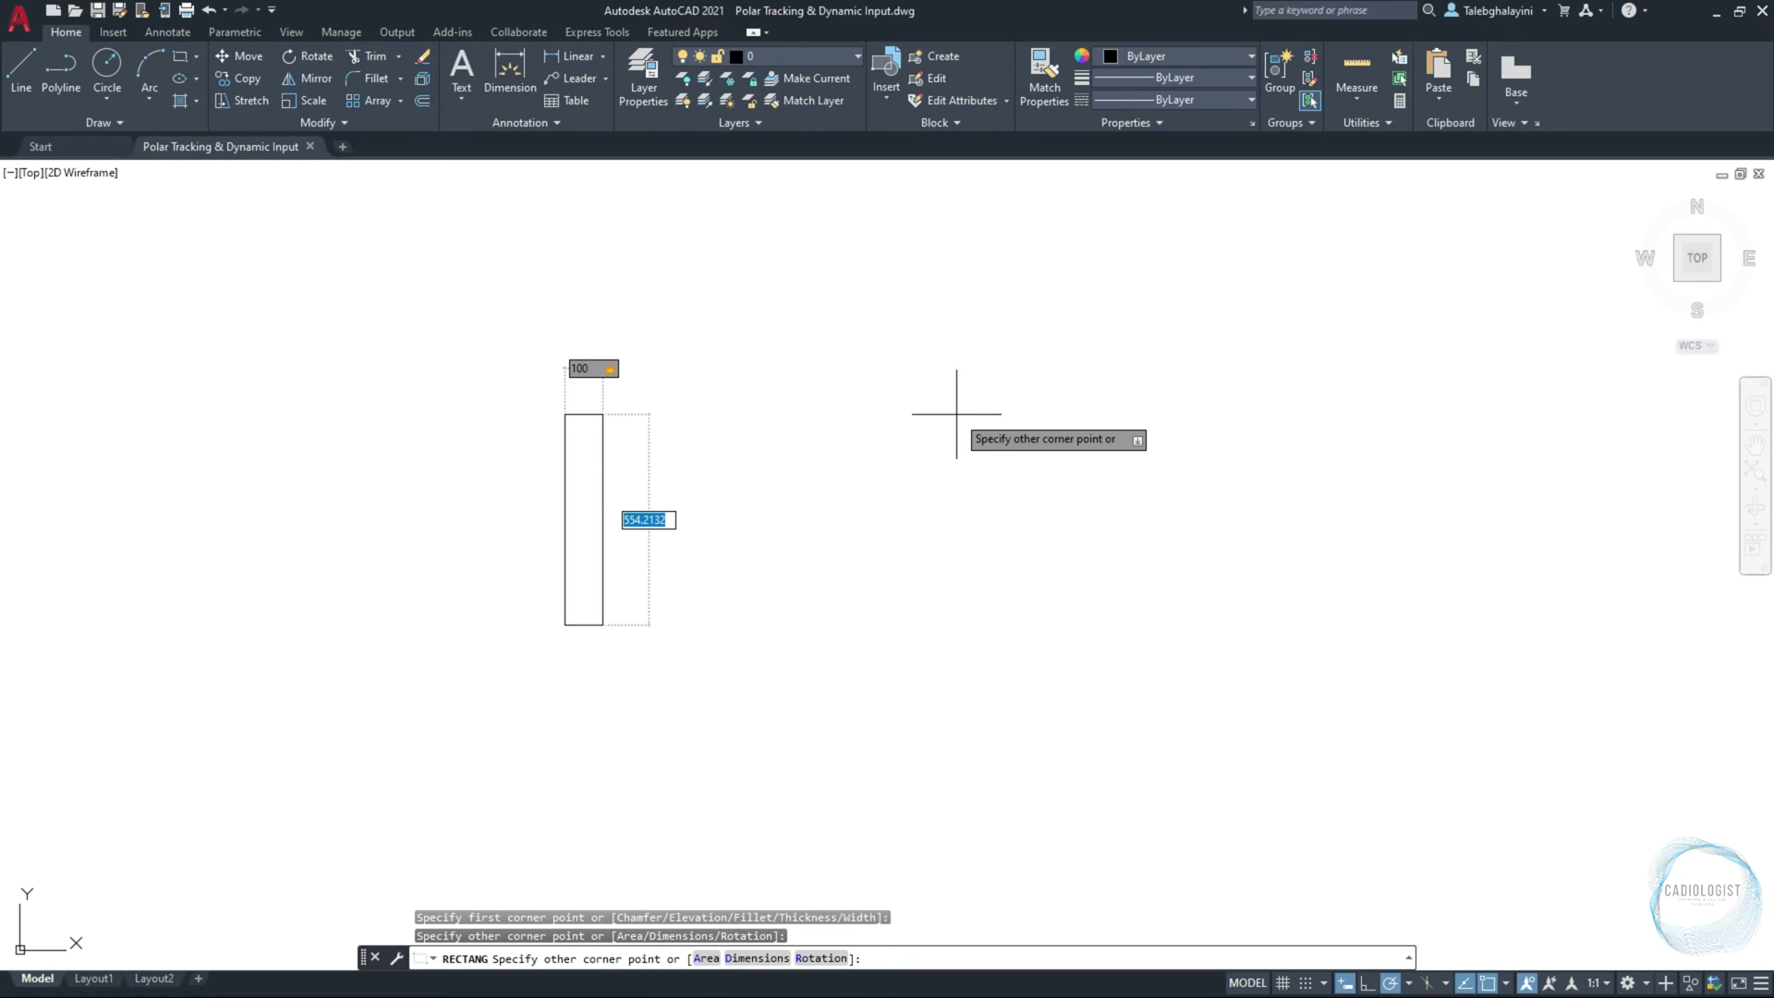
text(40)
key(Return)
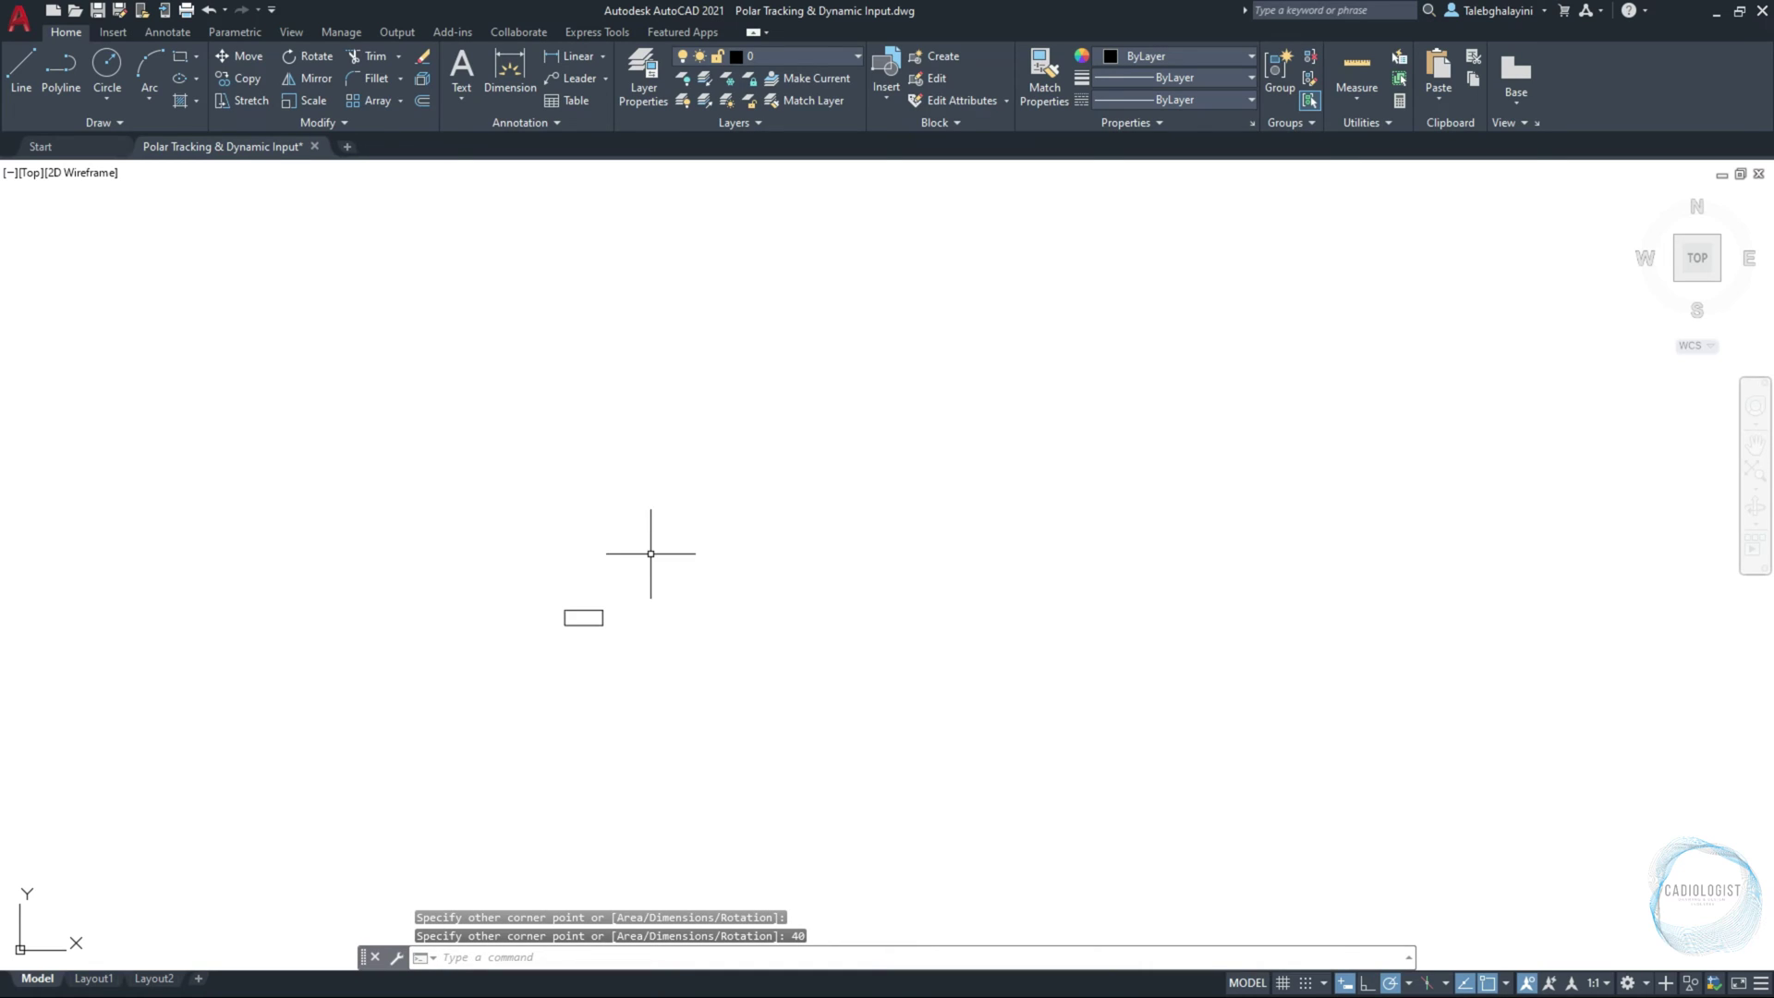
scroll(582, 642, up, 8)
middle_drag(586, 527, 703, 638)
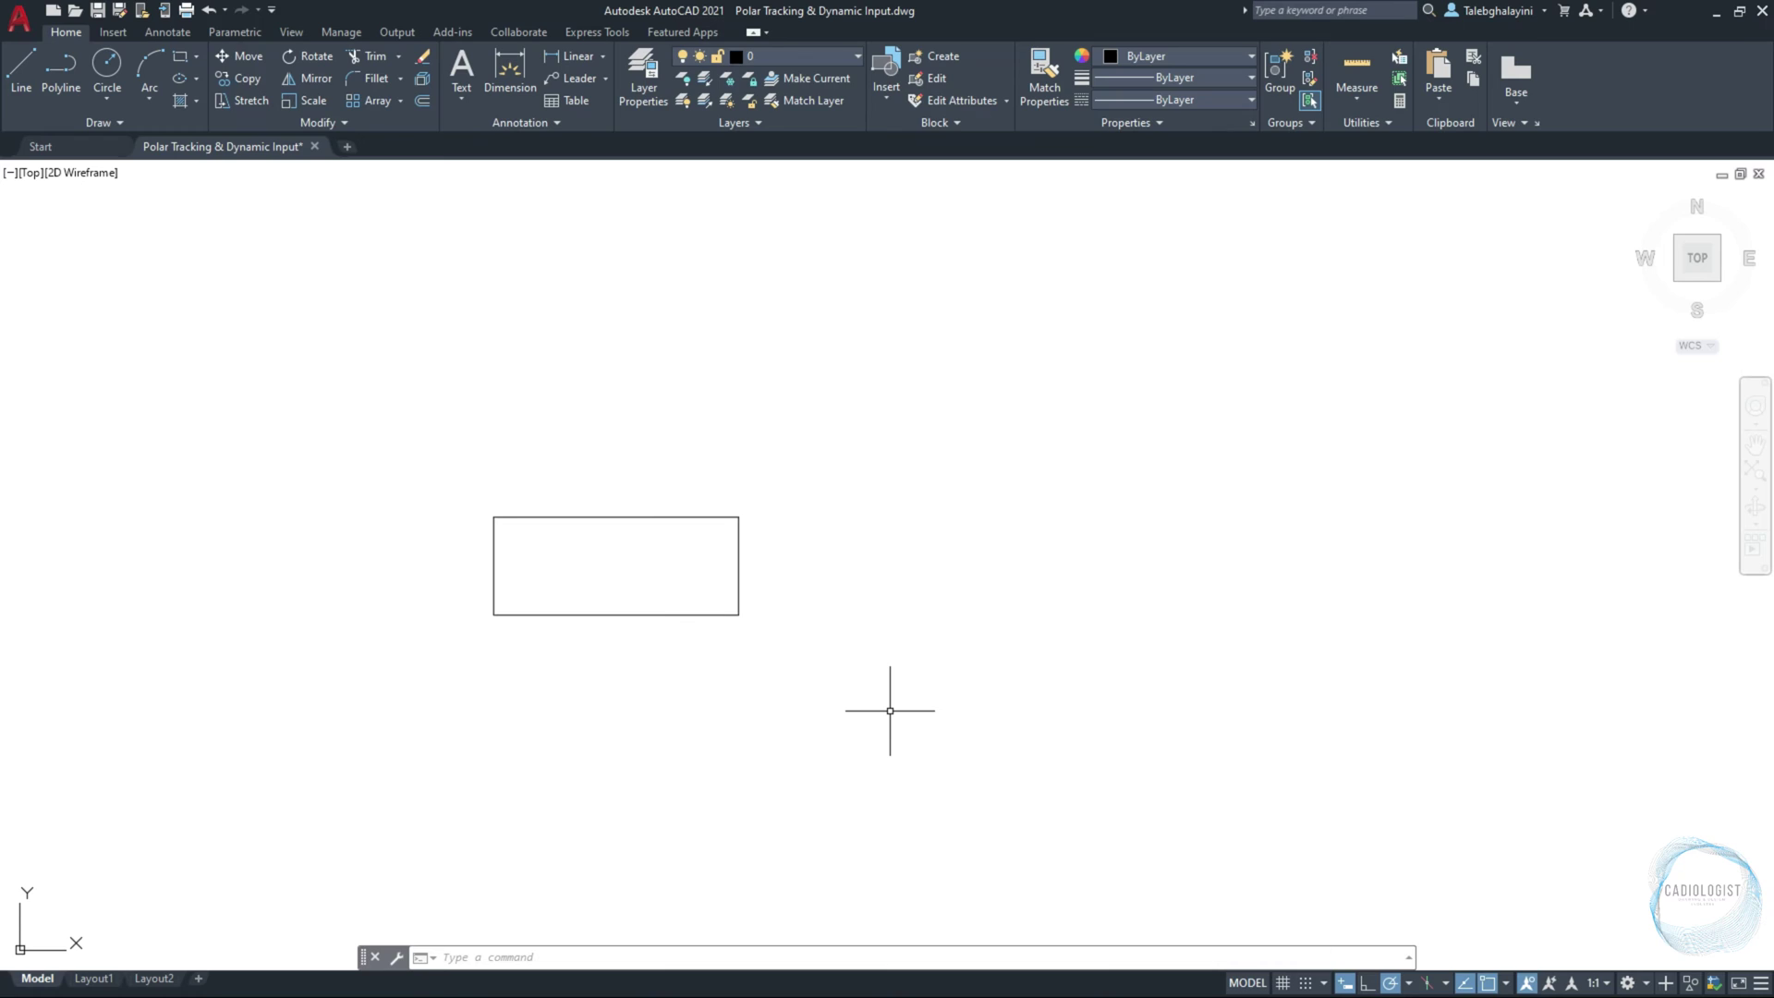
Step: Draw a 100-unit line at 75° to the right of the rectangle
text(l)
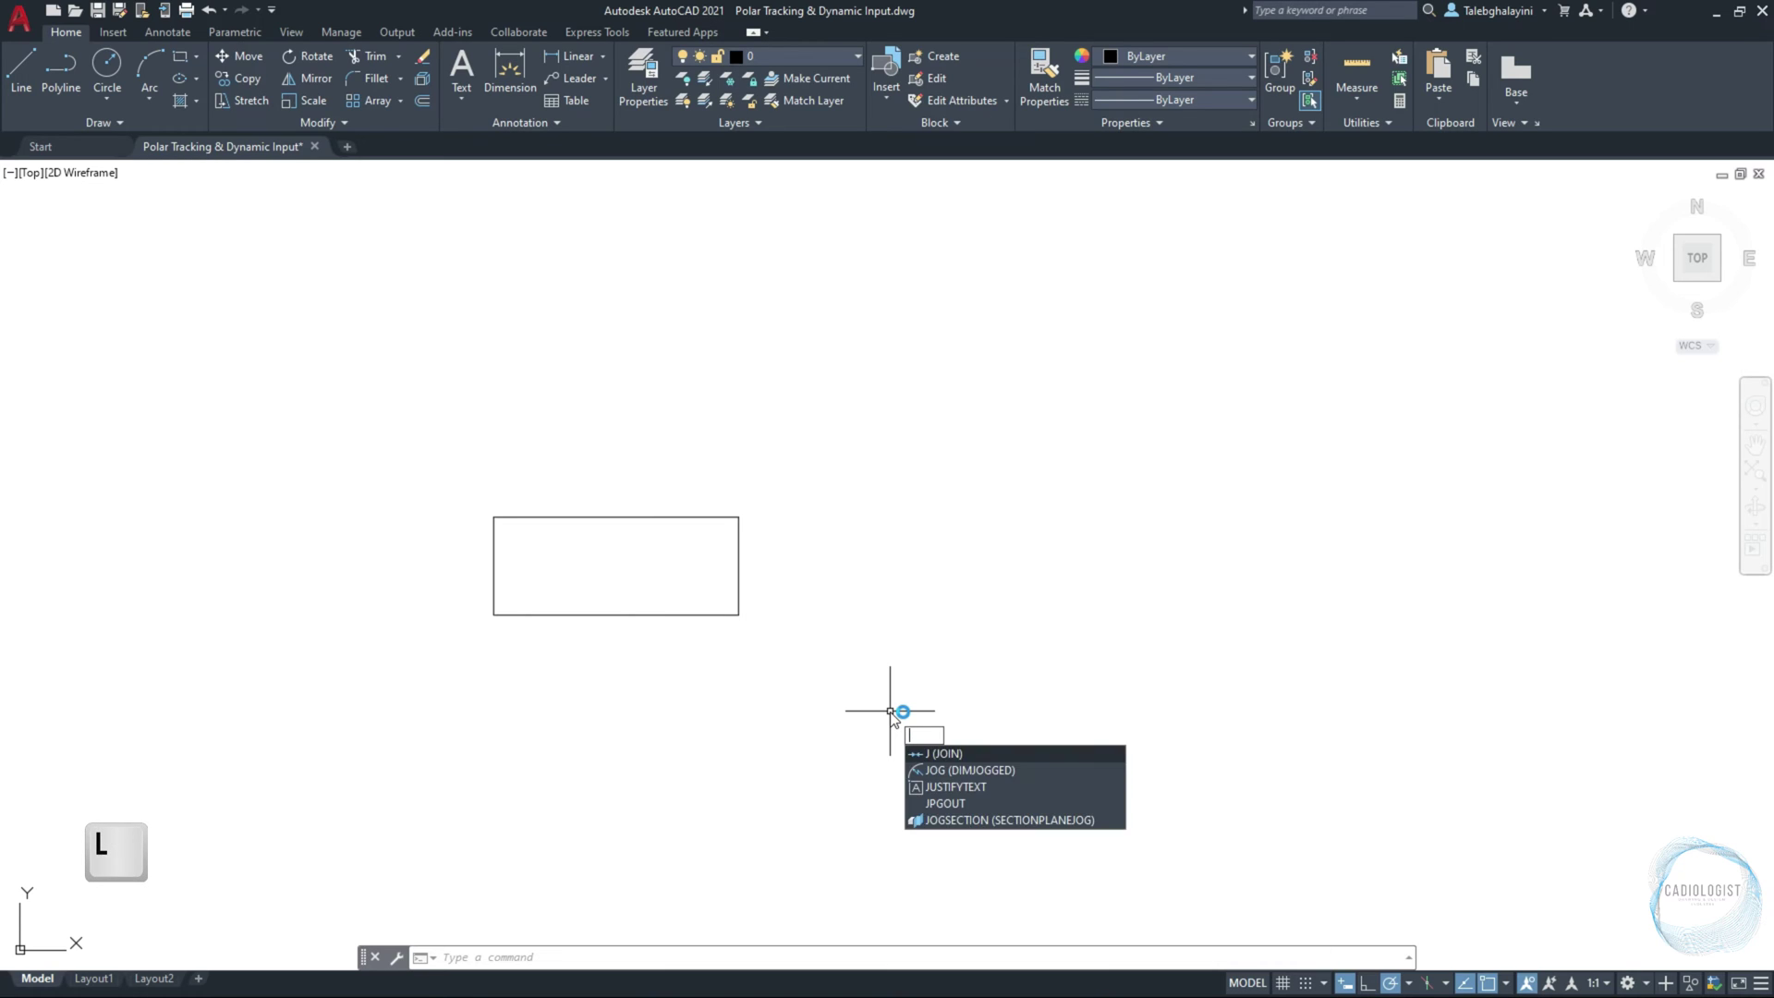
key(Return)
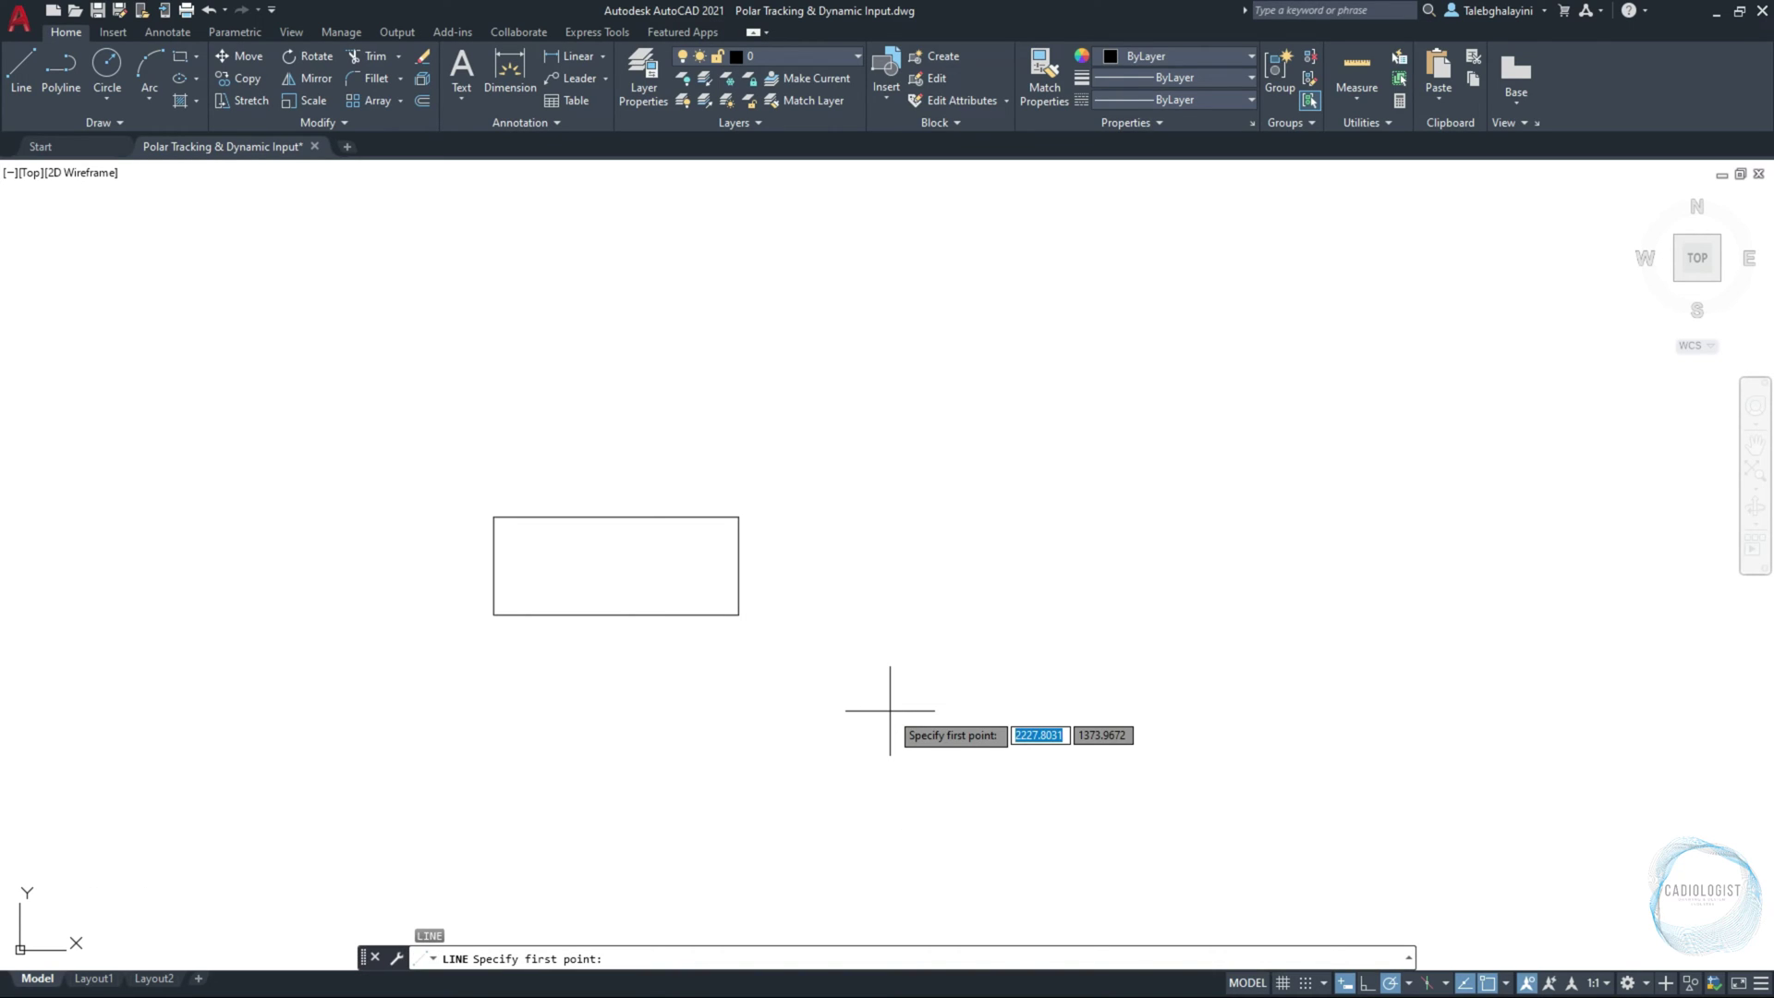
click(860, 605)
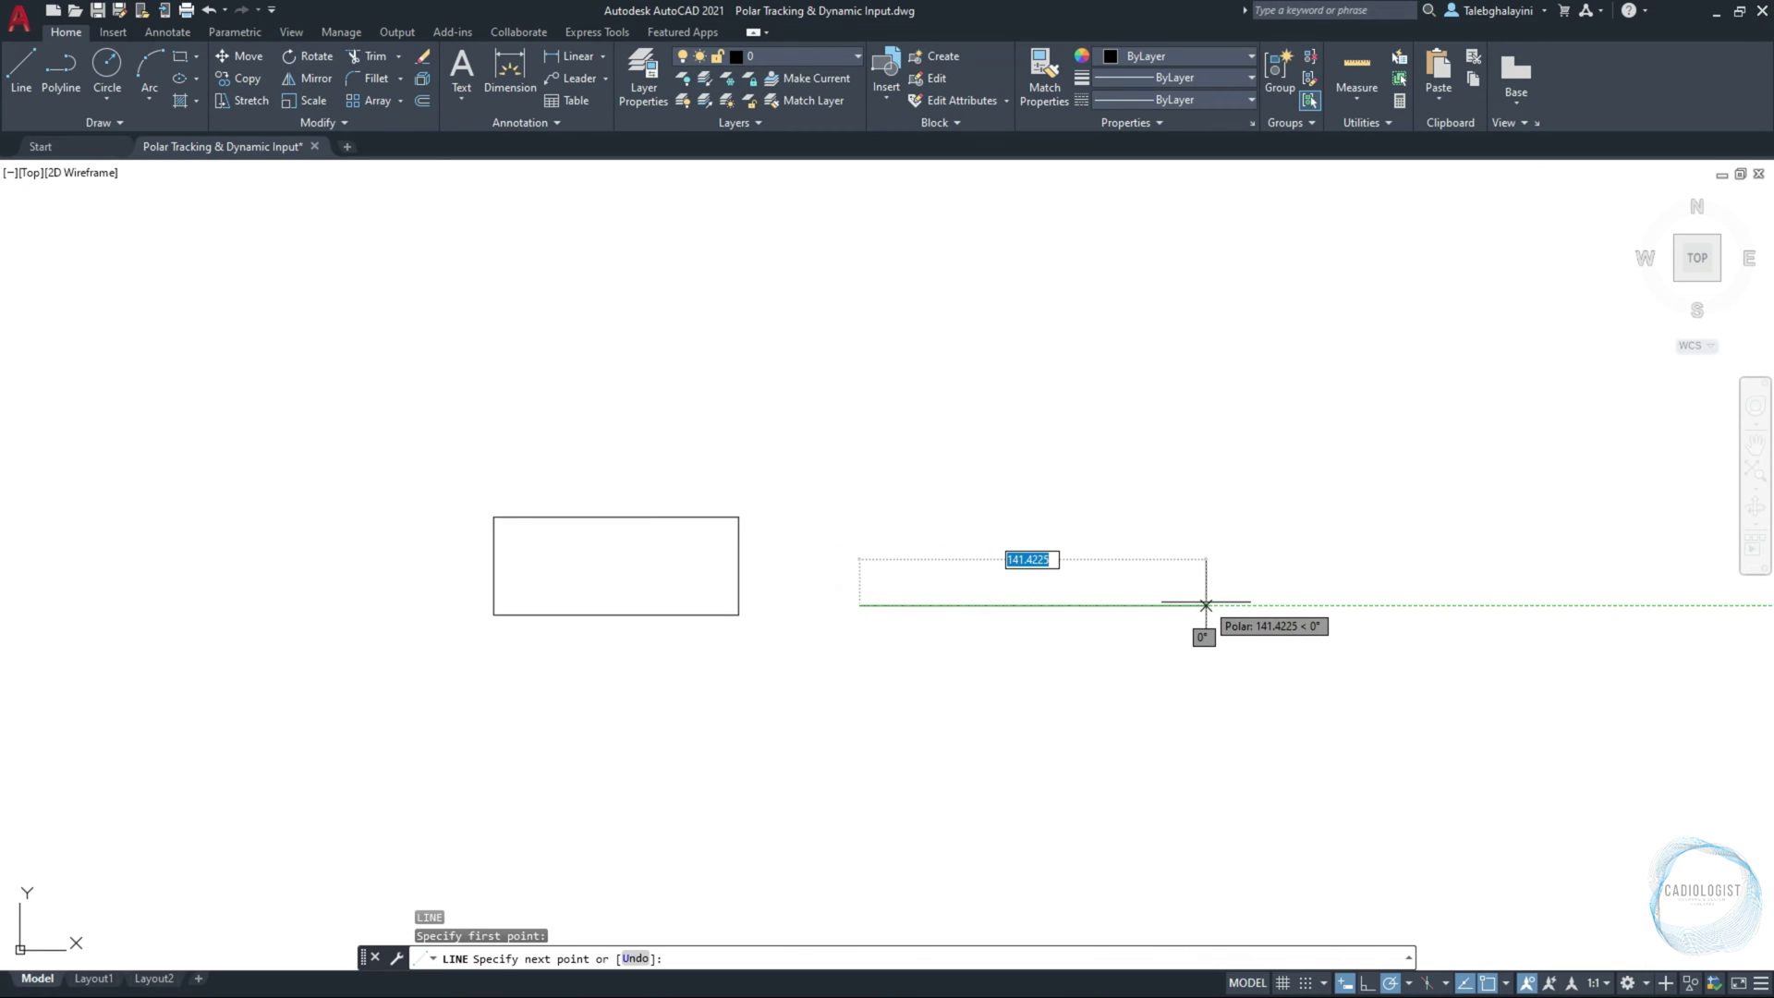
text(100)
key(Tab)
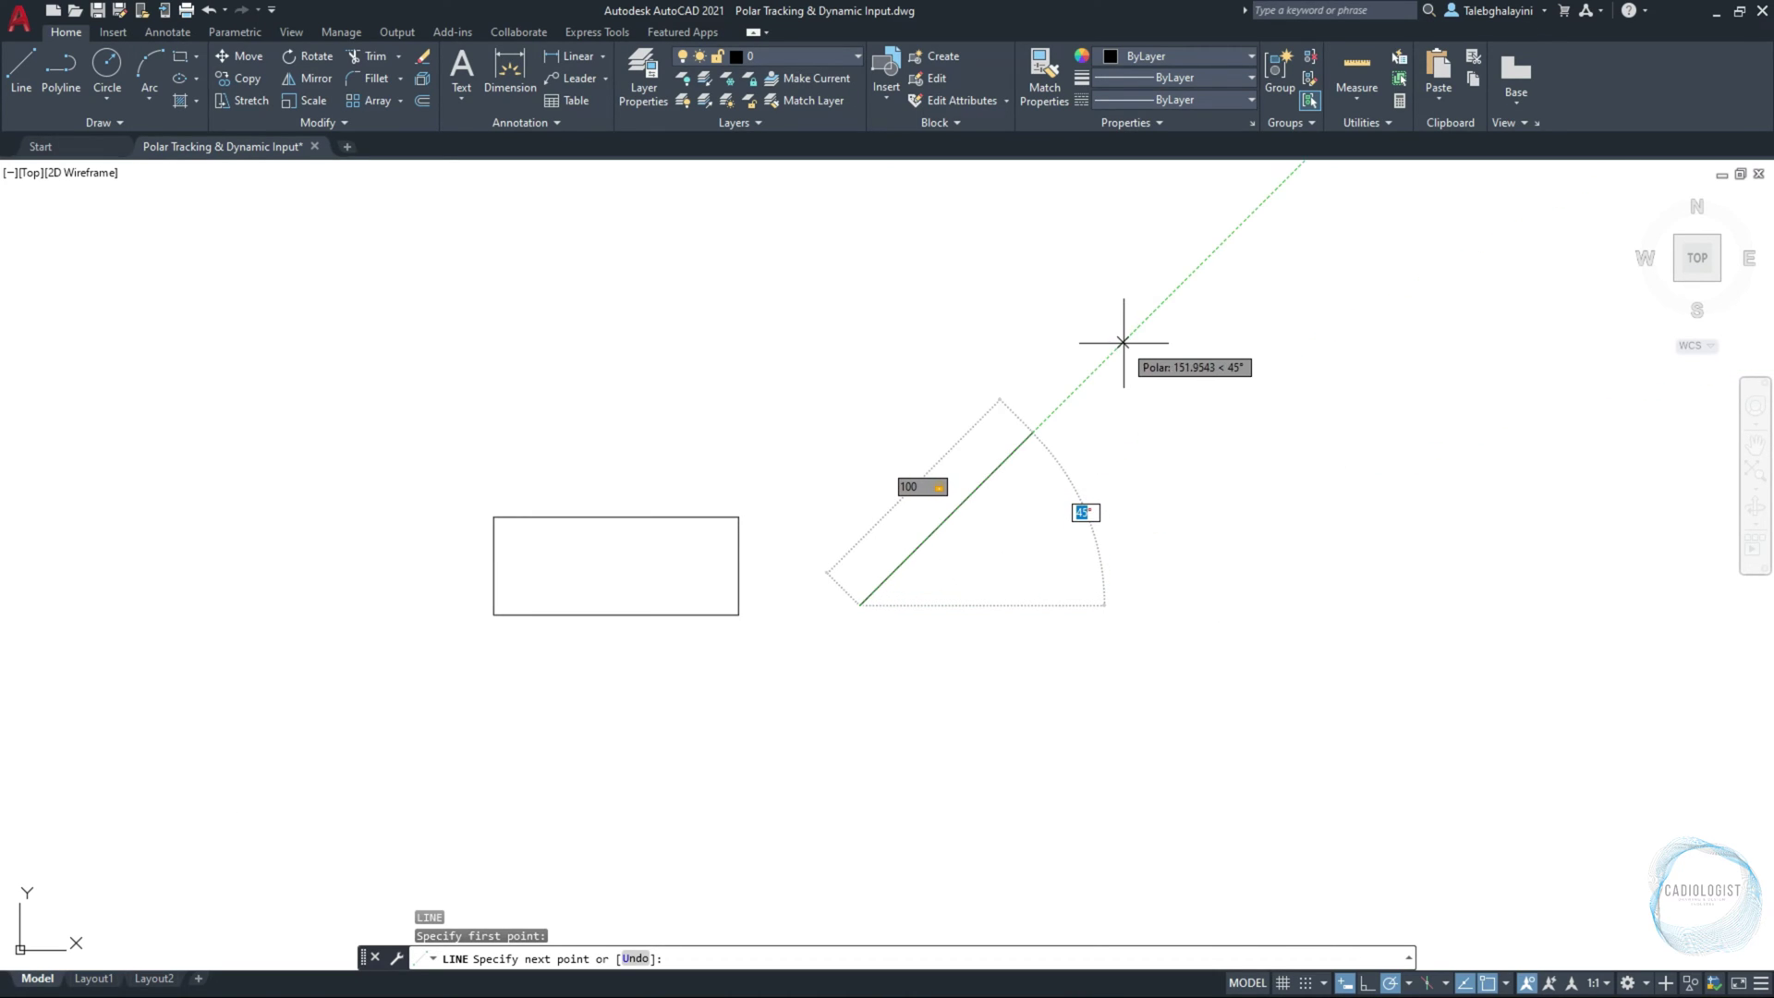
text(75)
key(Return)
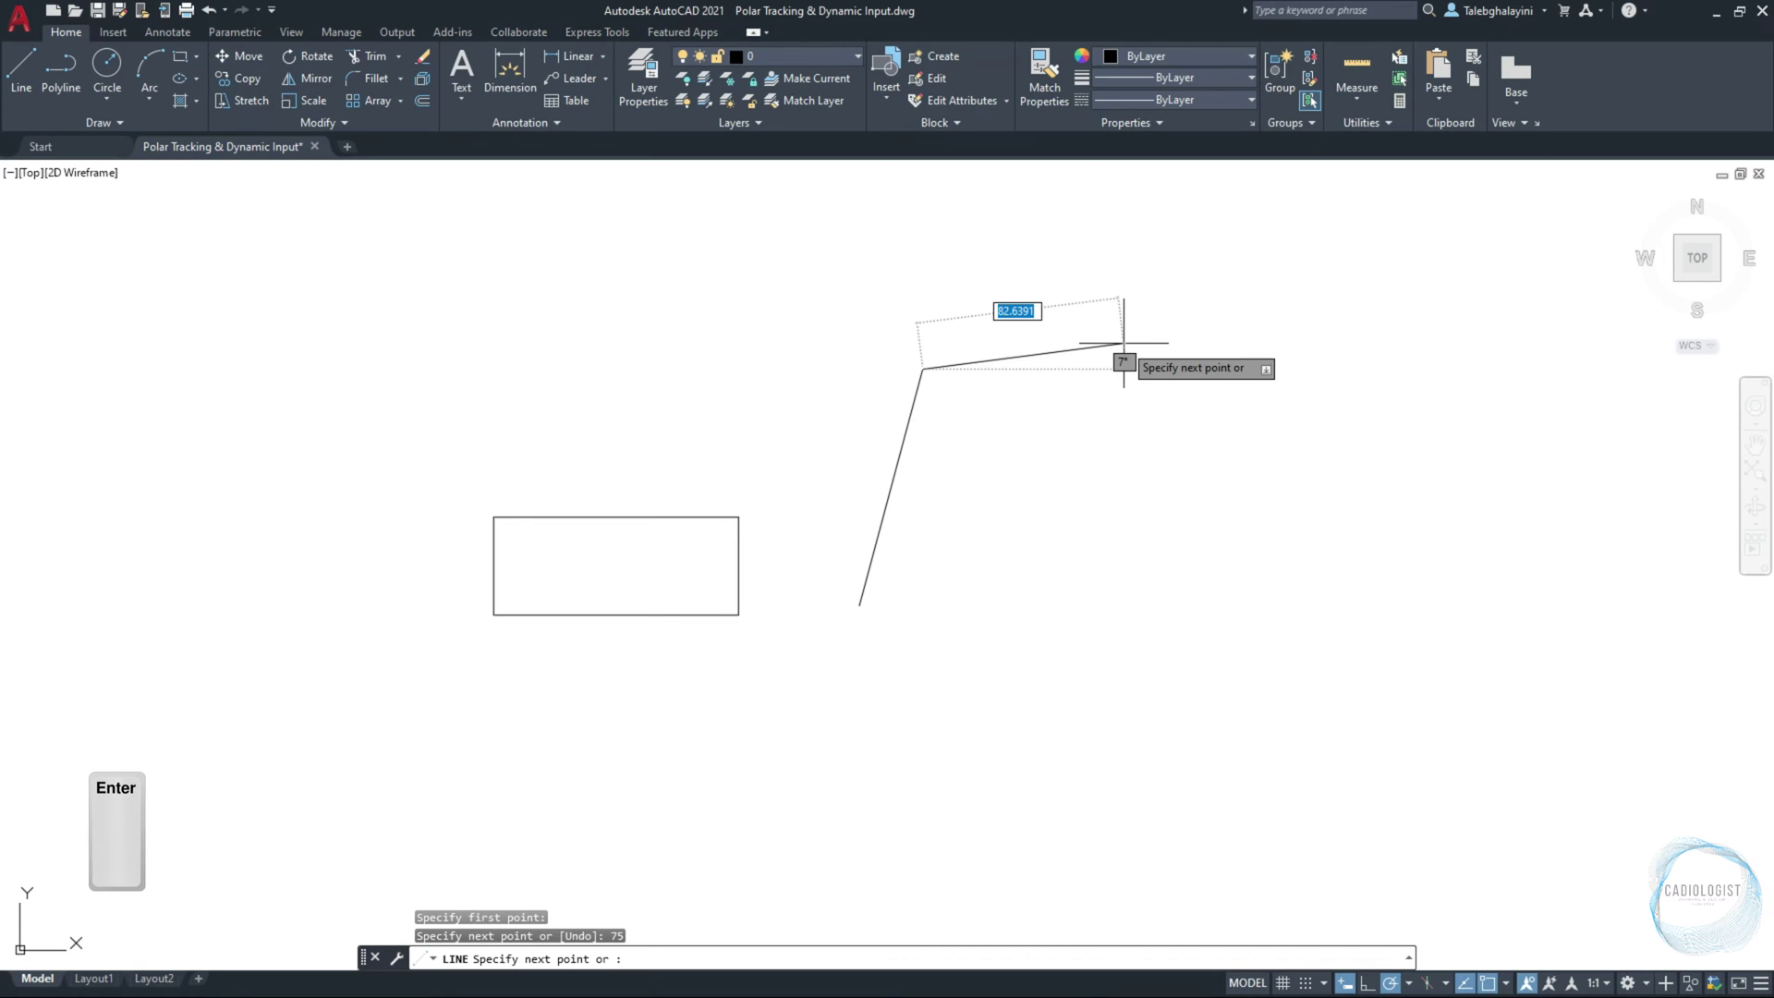
key(Return)
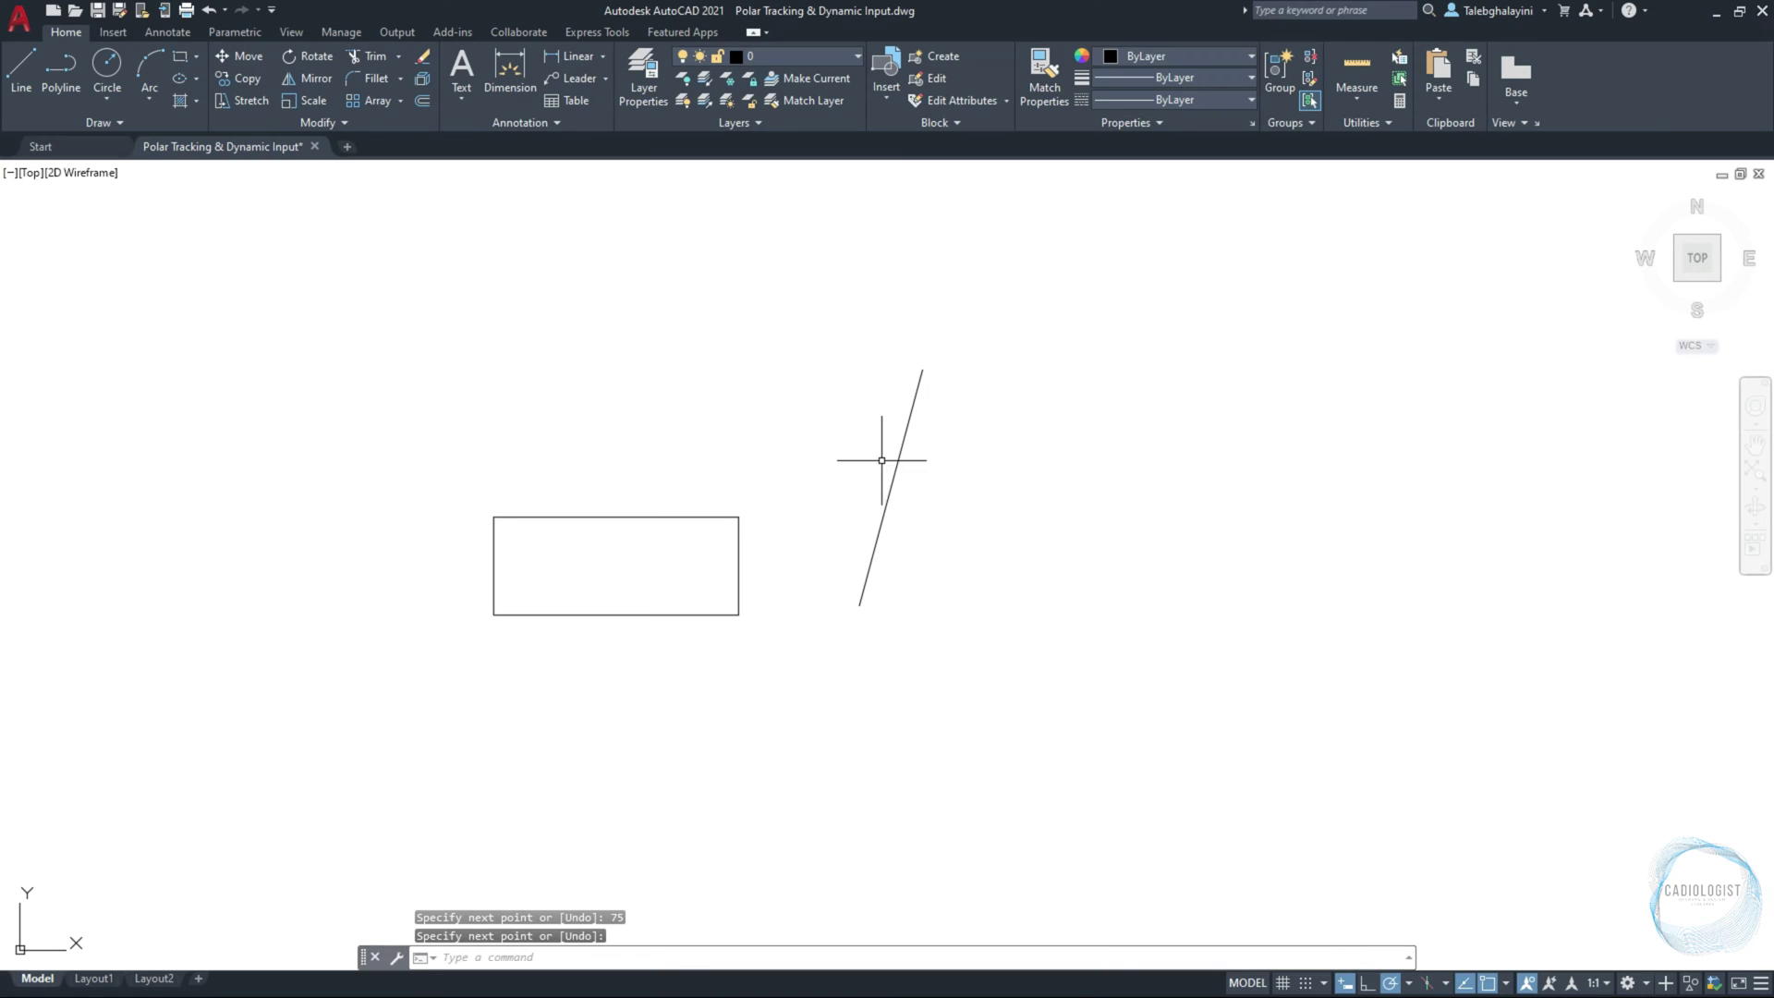
scroll(828, 580, up, 3)
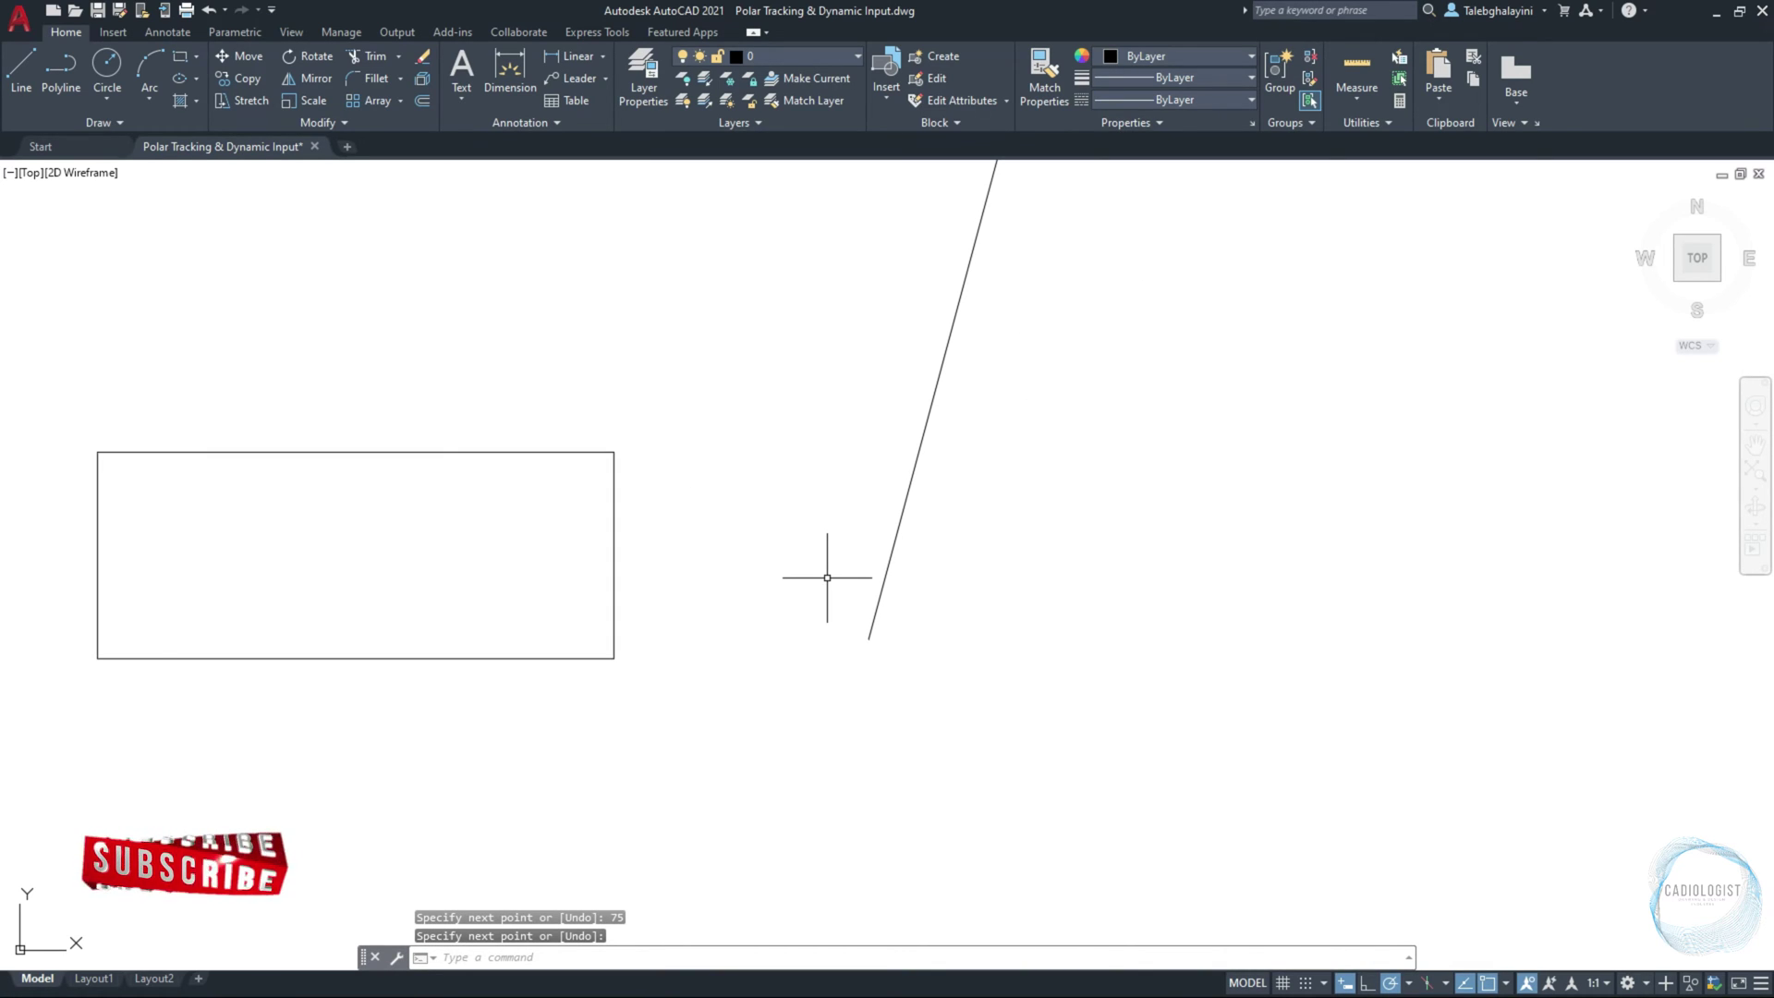
middle_drag(826, 576, 1020, 744)
scroll(1024, 737, up, 1)
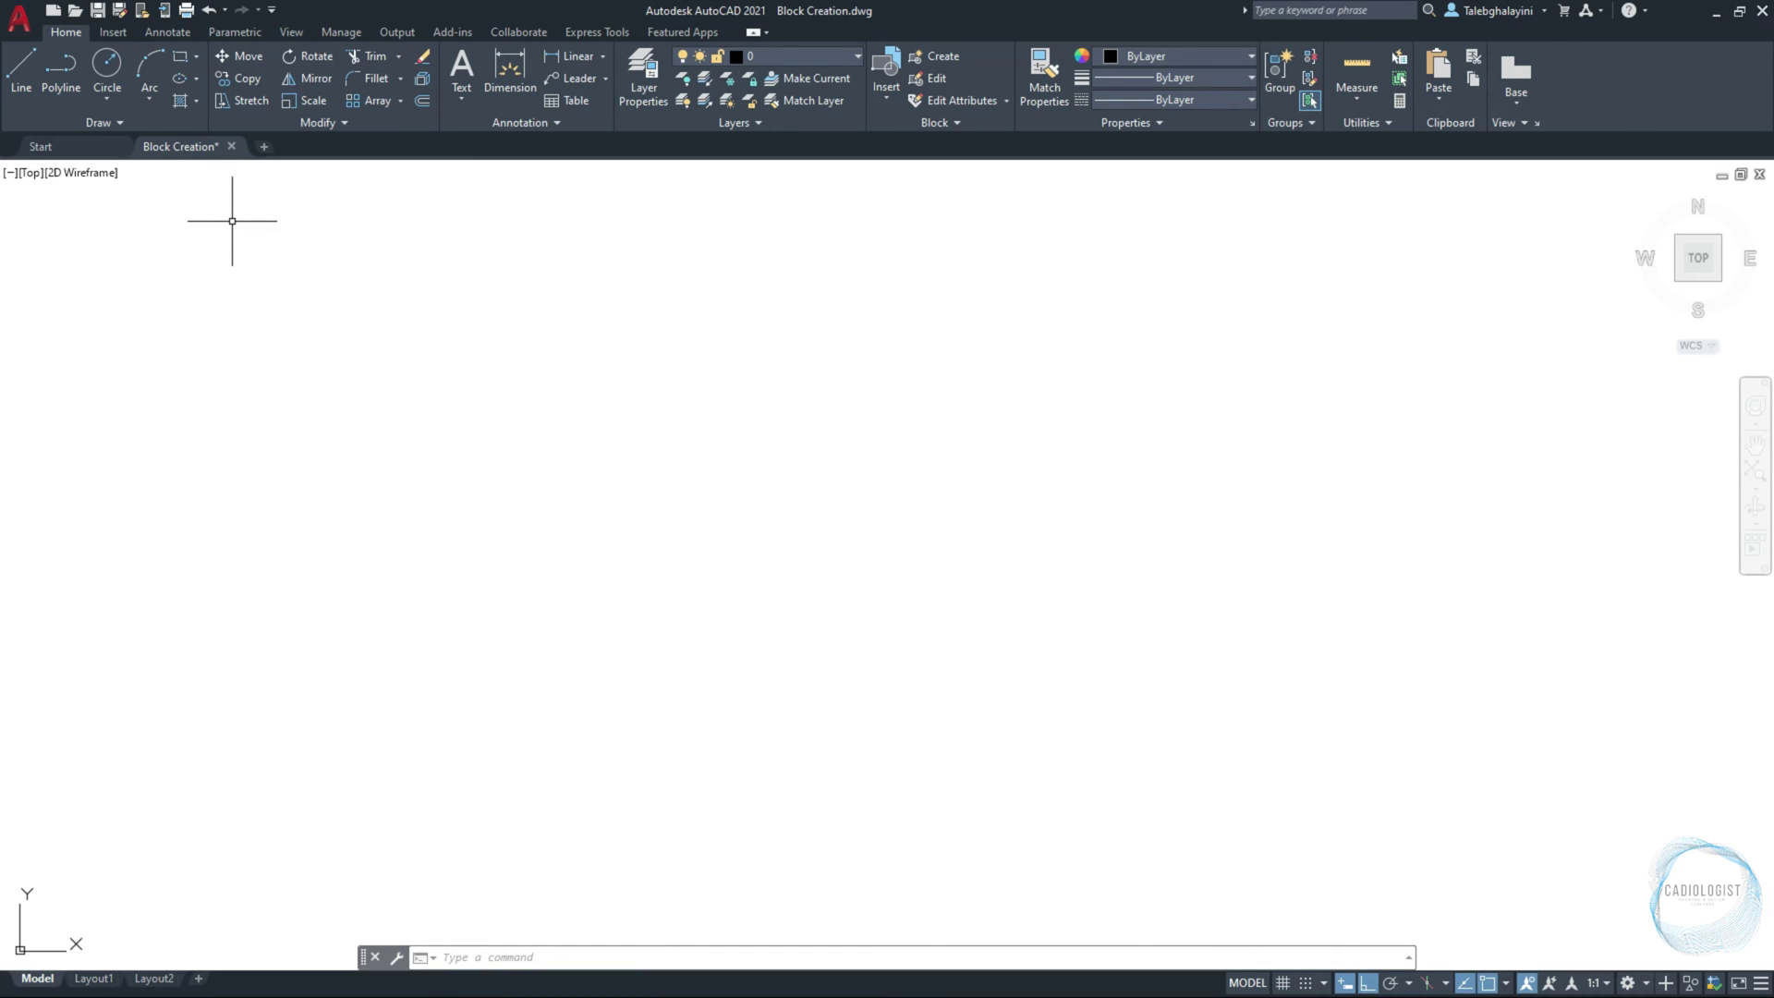
Step: Draw a 35 × 35 square with RECTANG
text(rec)
key(Return)
click(604, 610)
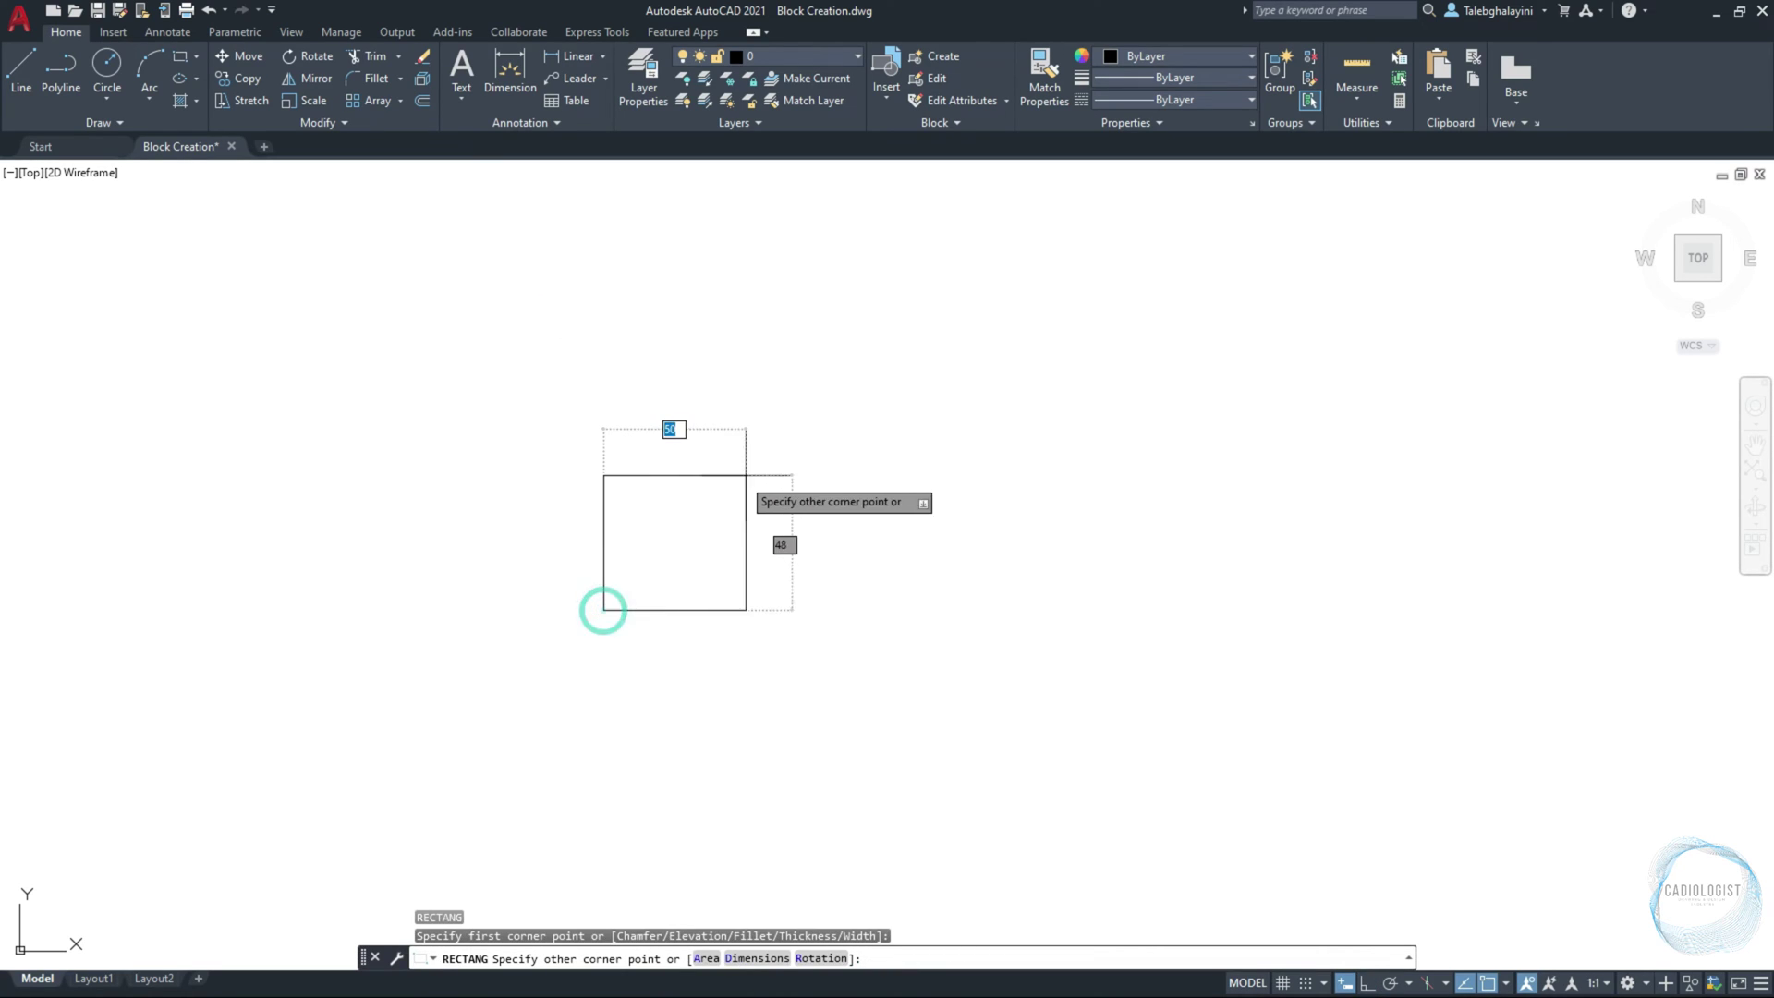
text(35)
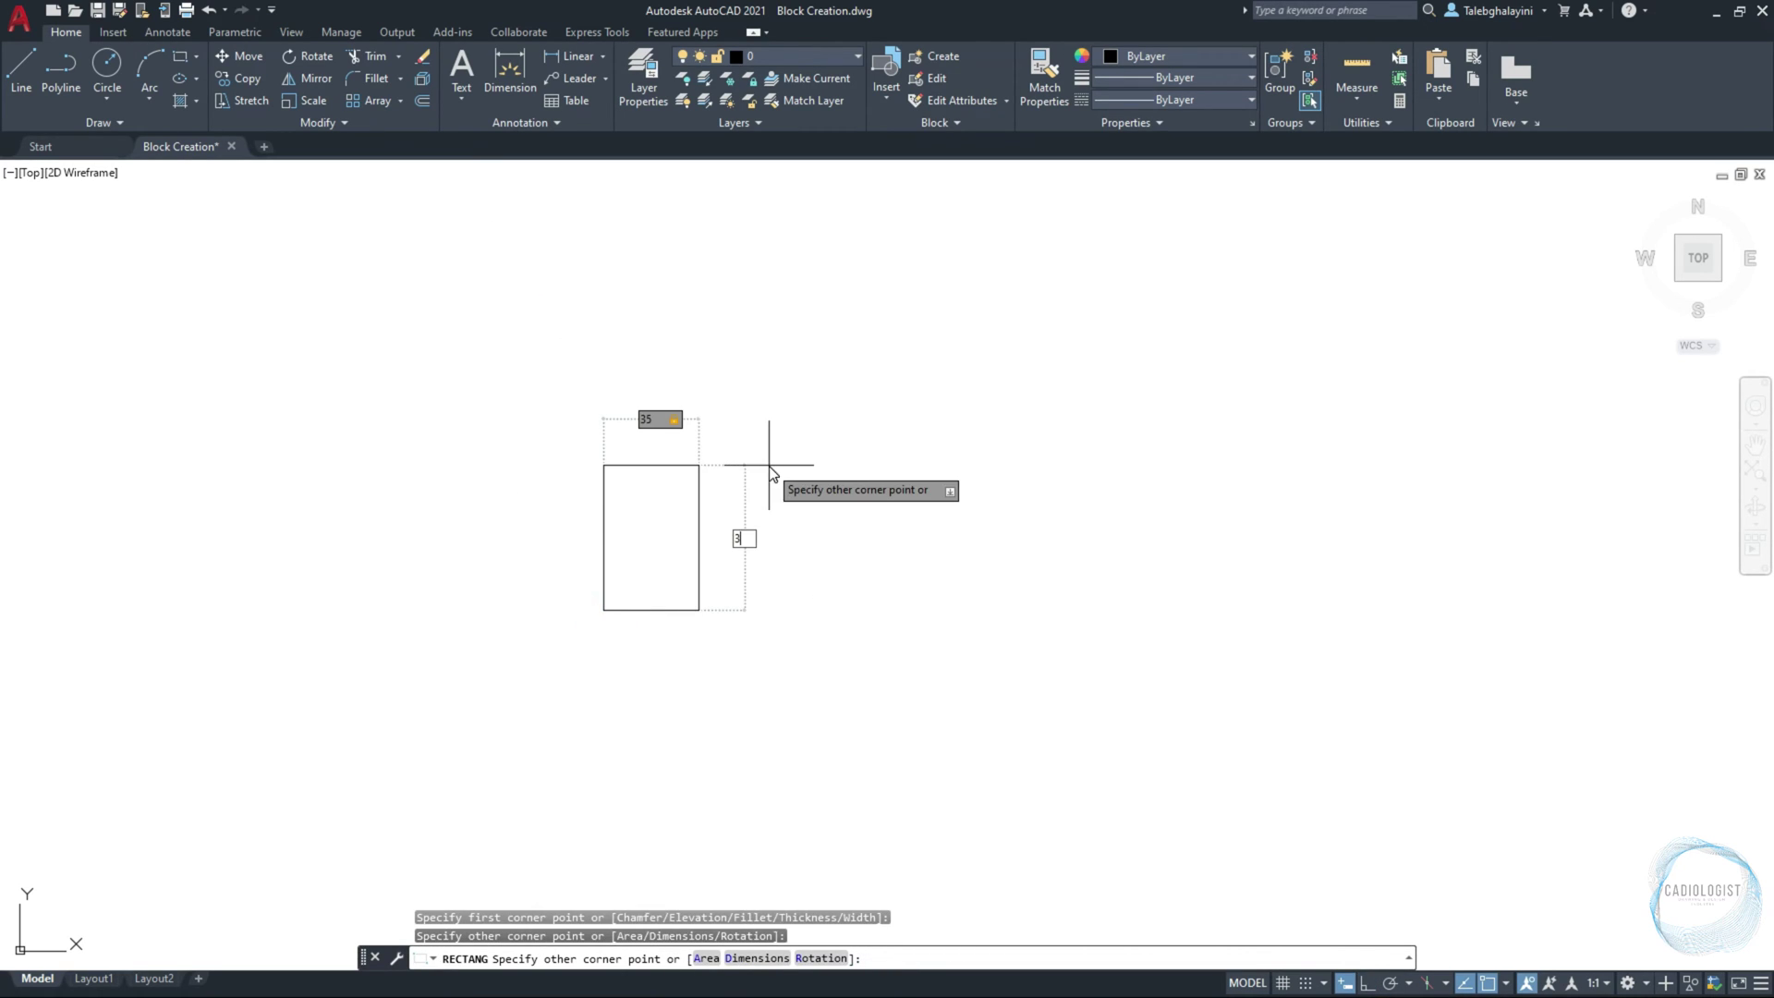
key(Return)
scroll(638, 559, up, 3)
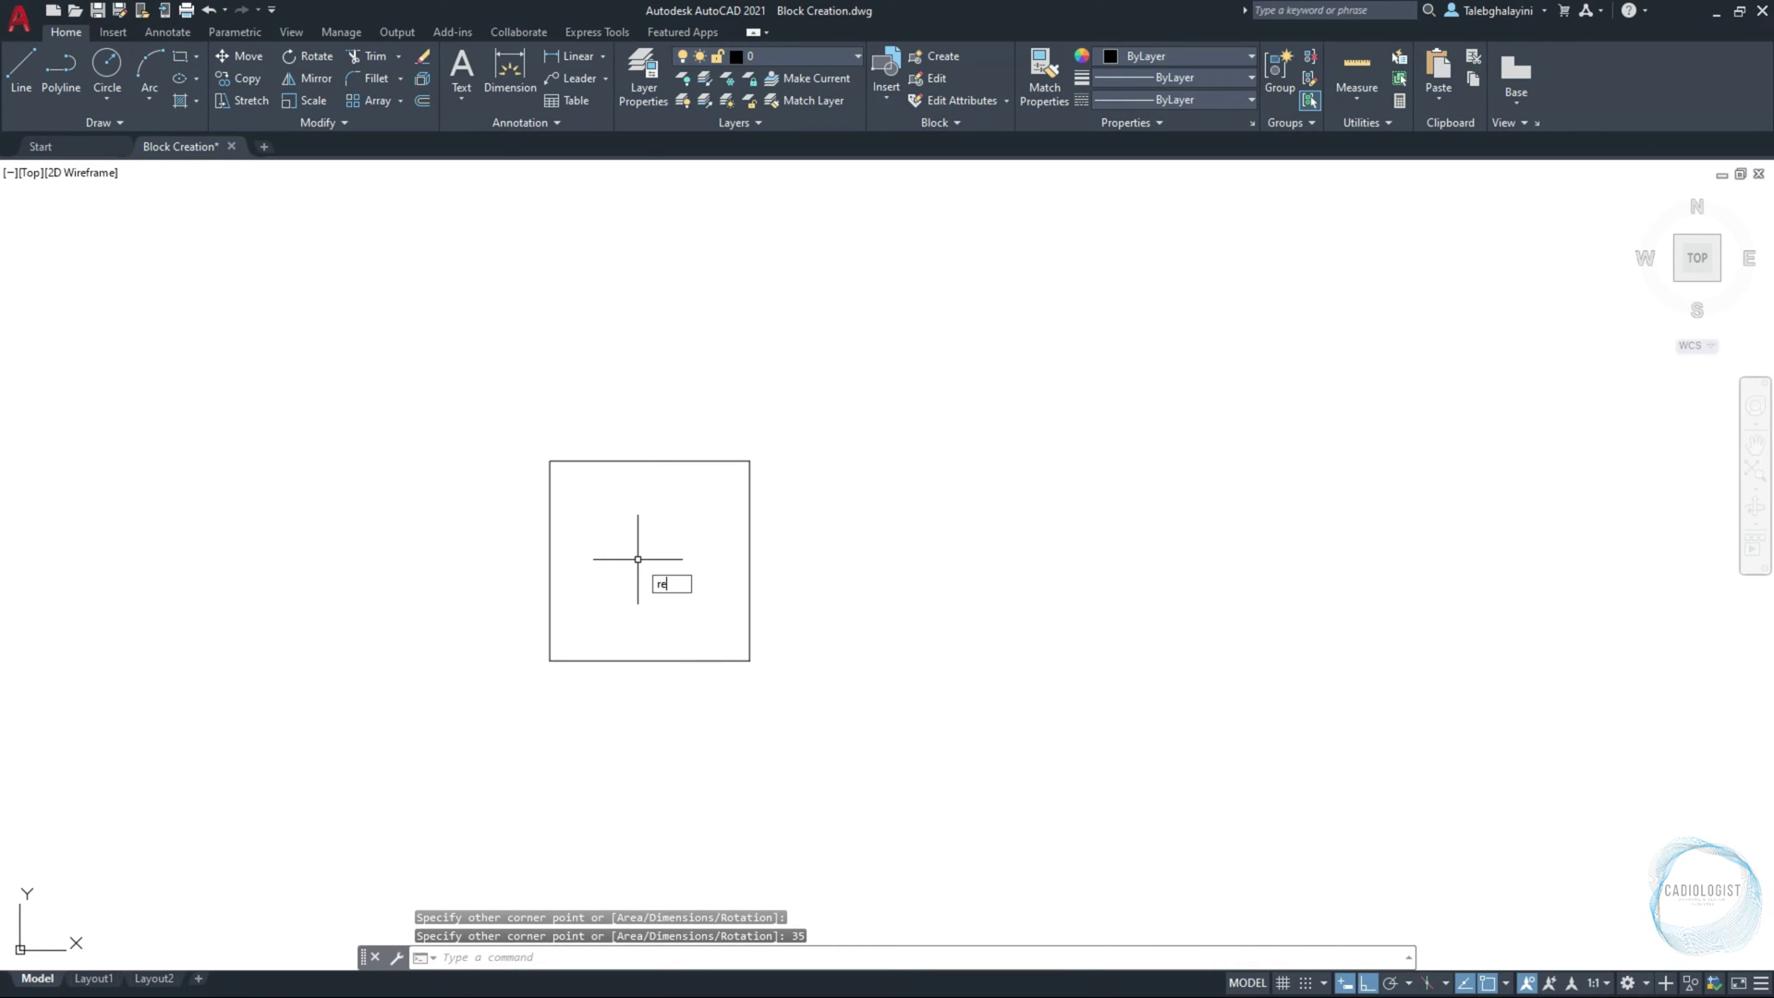
Step: Add a 35 × 5 strip on top of the square from its top-left corner
key(Return)
click(551, 460)
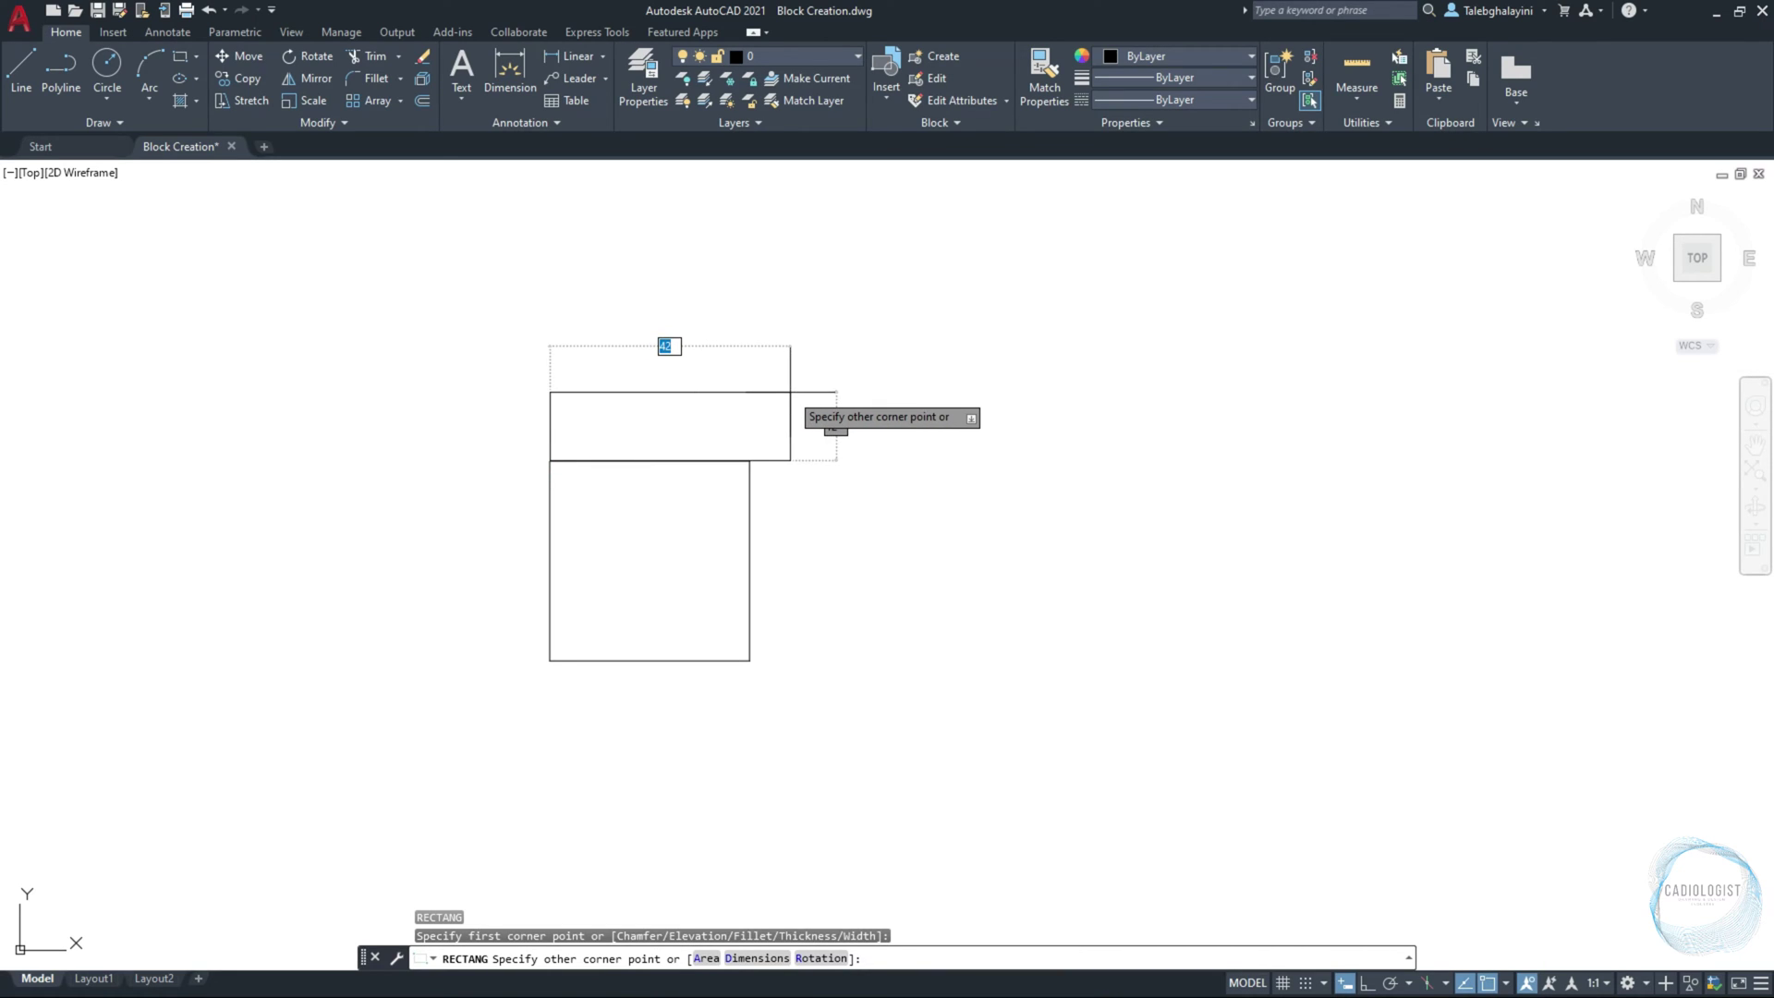
text(35)
key(Tab)
text(5)
key(Return)
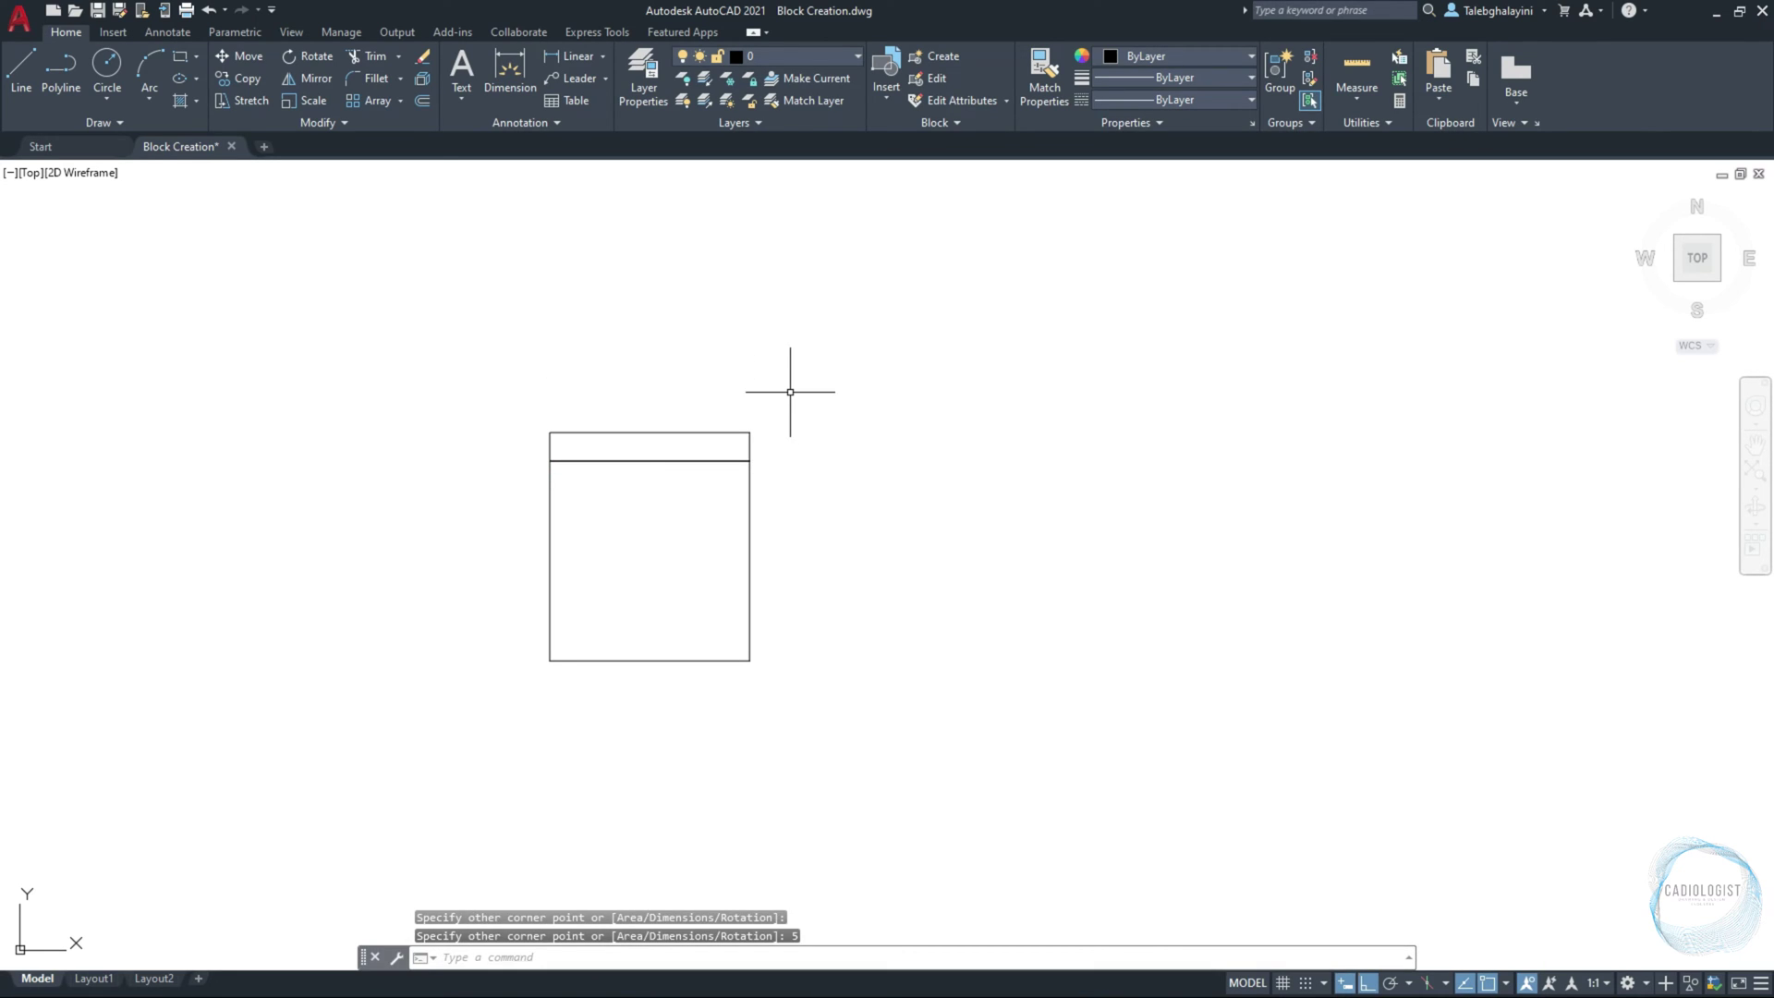
Step: Add a 3 × 28 side strip at the square's top-right corner
text(rec)
key(Return)
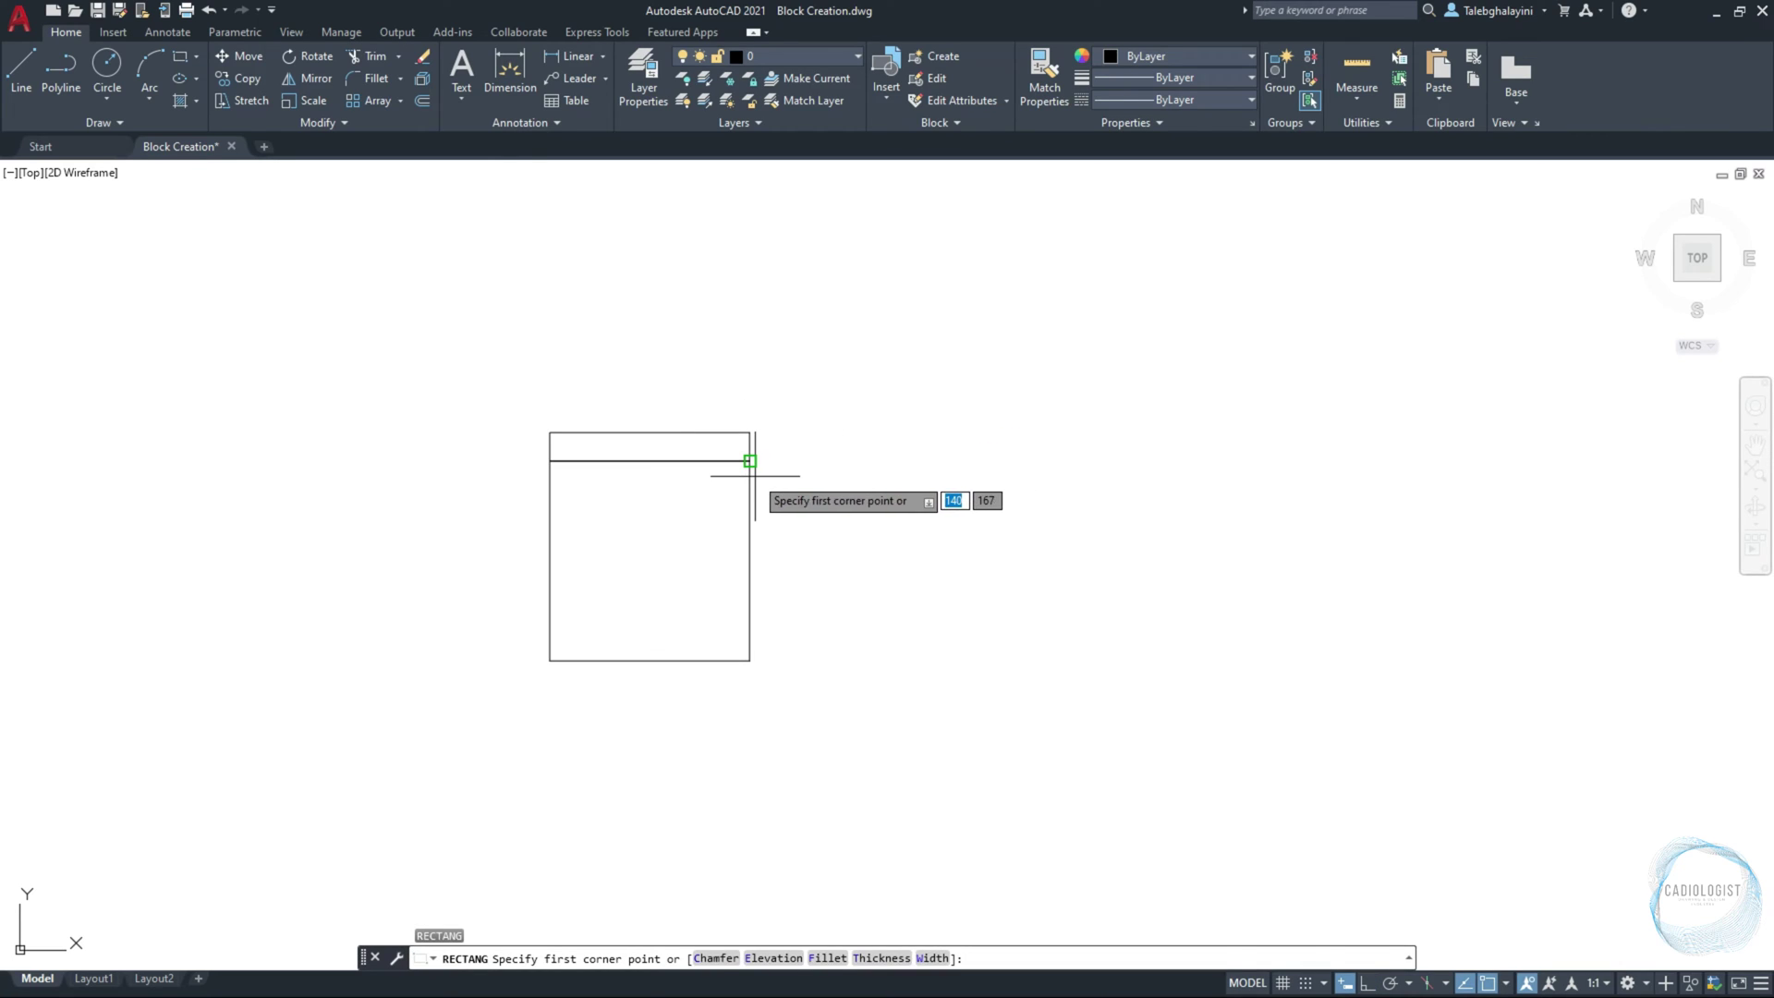
click(751, 462)
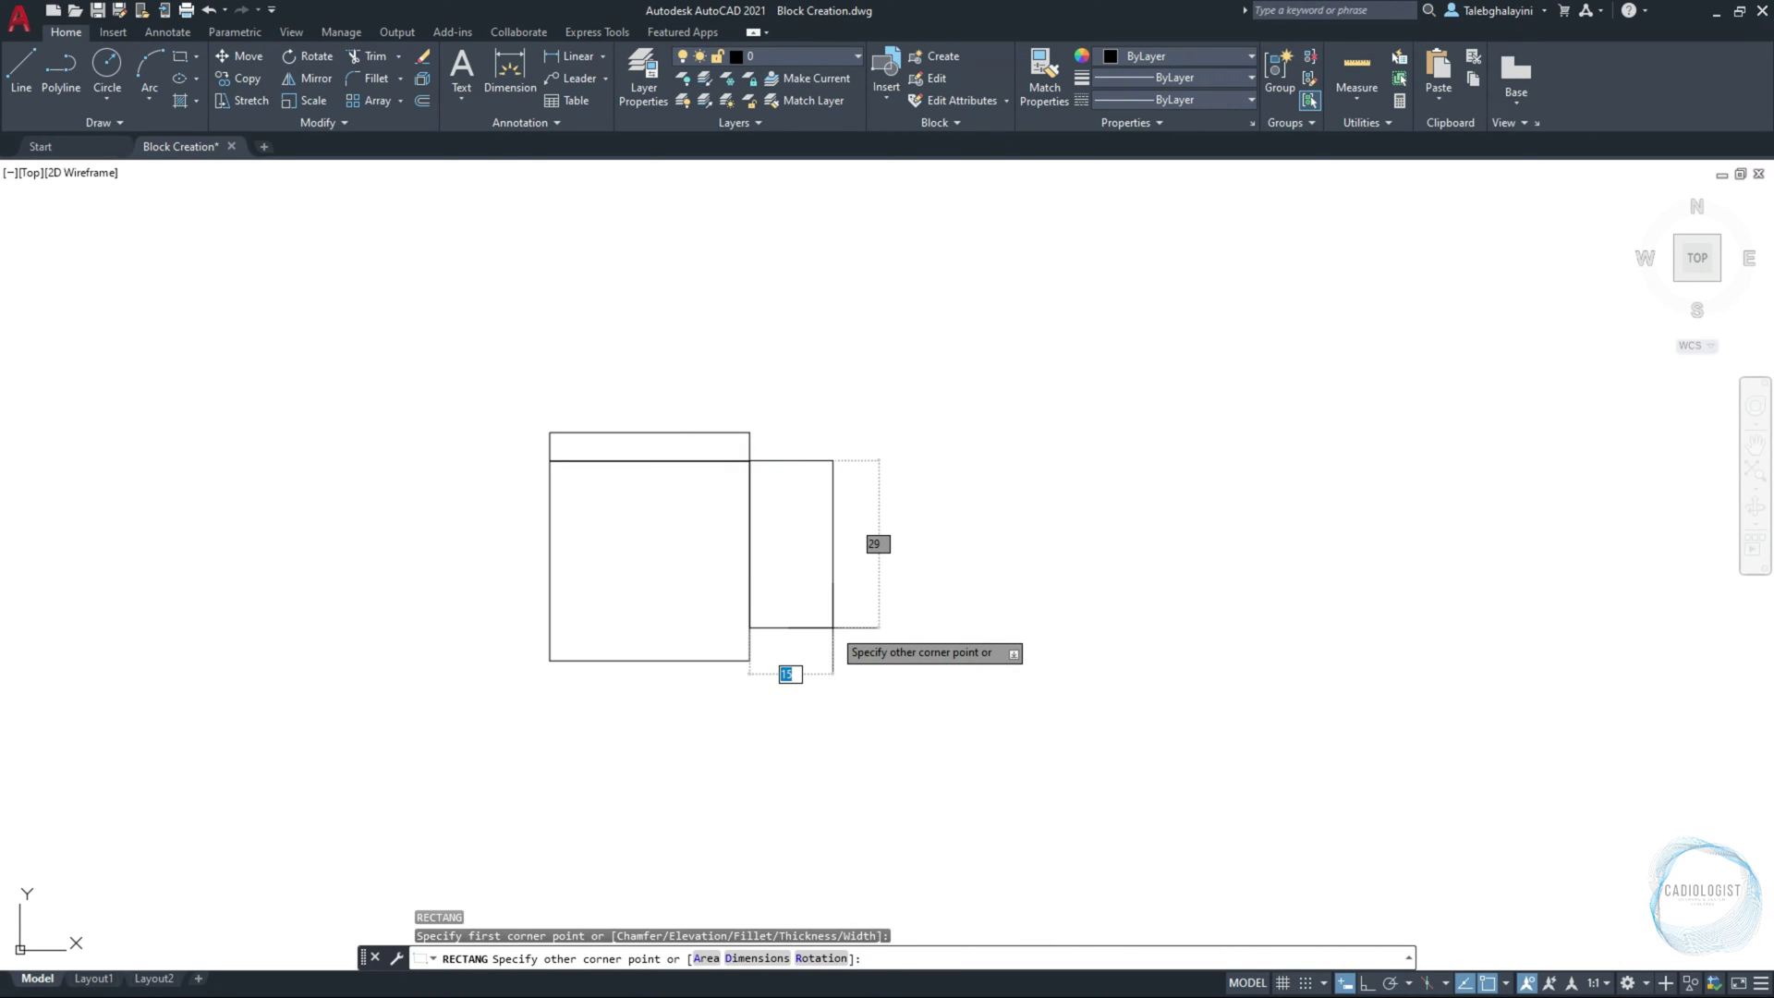
text(3)
key(Tab)
text(2)
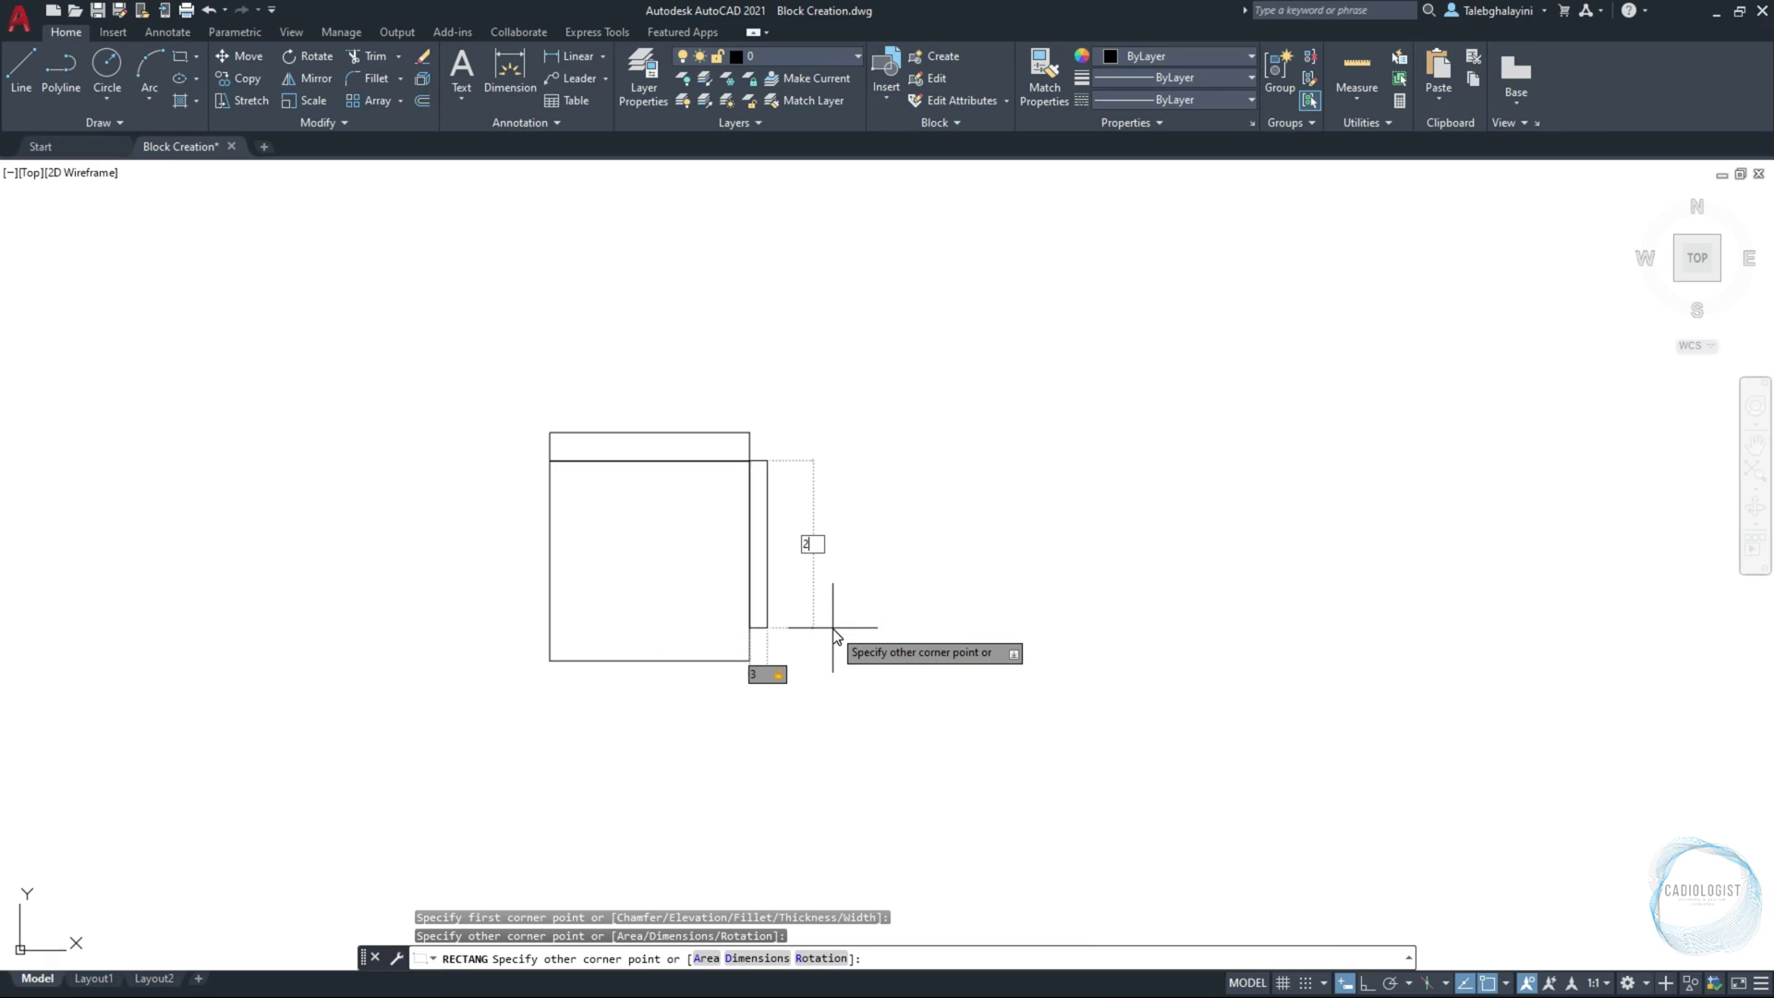
key(Return)
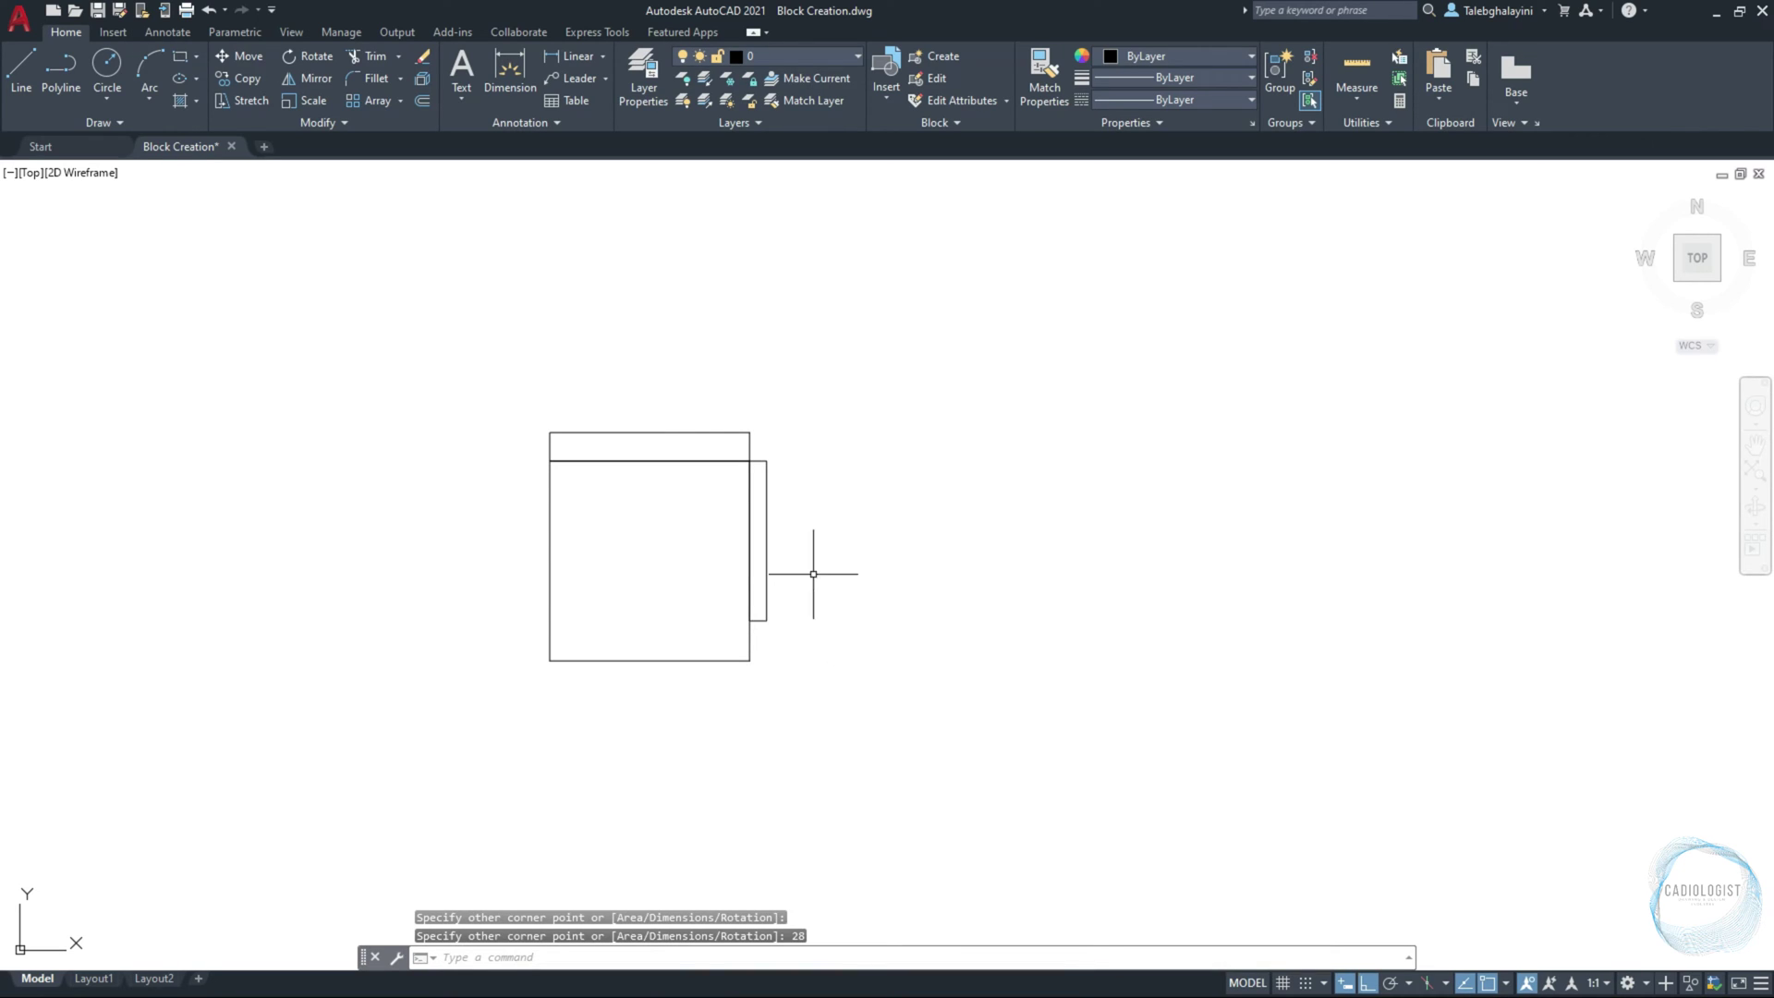
Step: Mirror the side strip about a vertical line through the top-edge midpoint, keeping the original
click(766, 541)
text(mi)
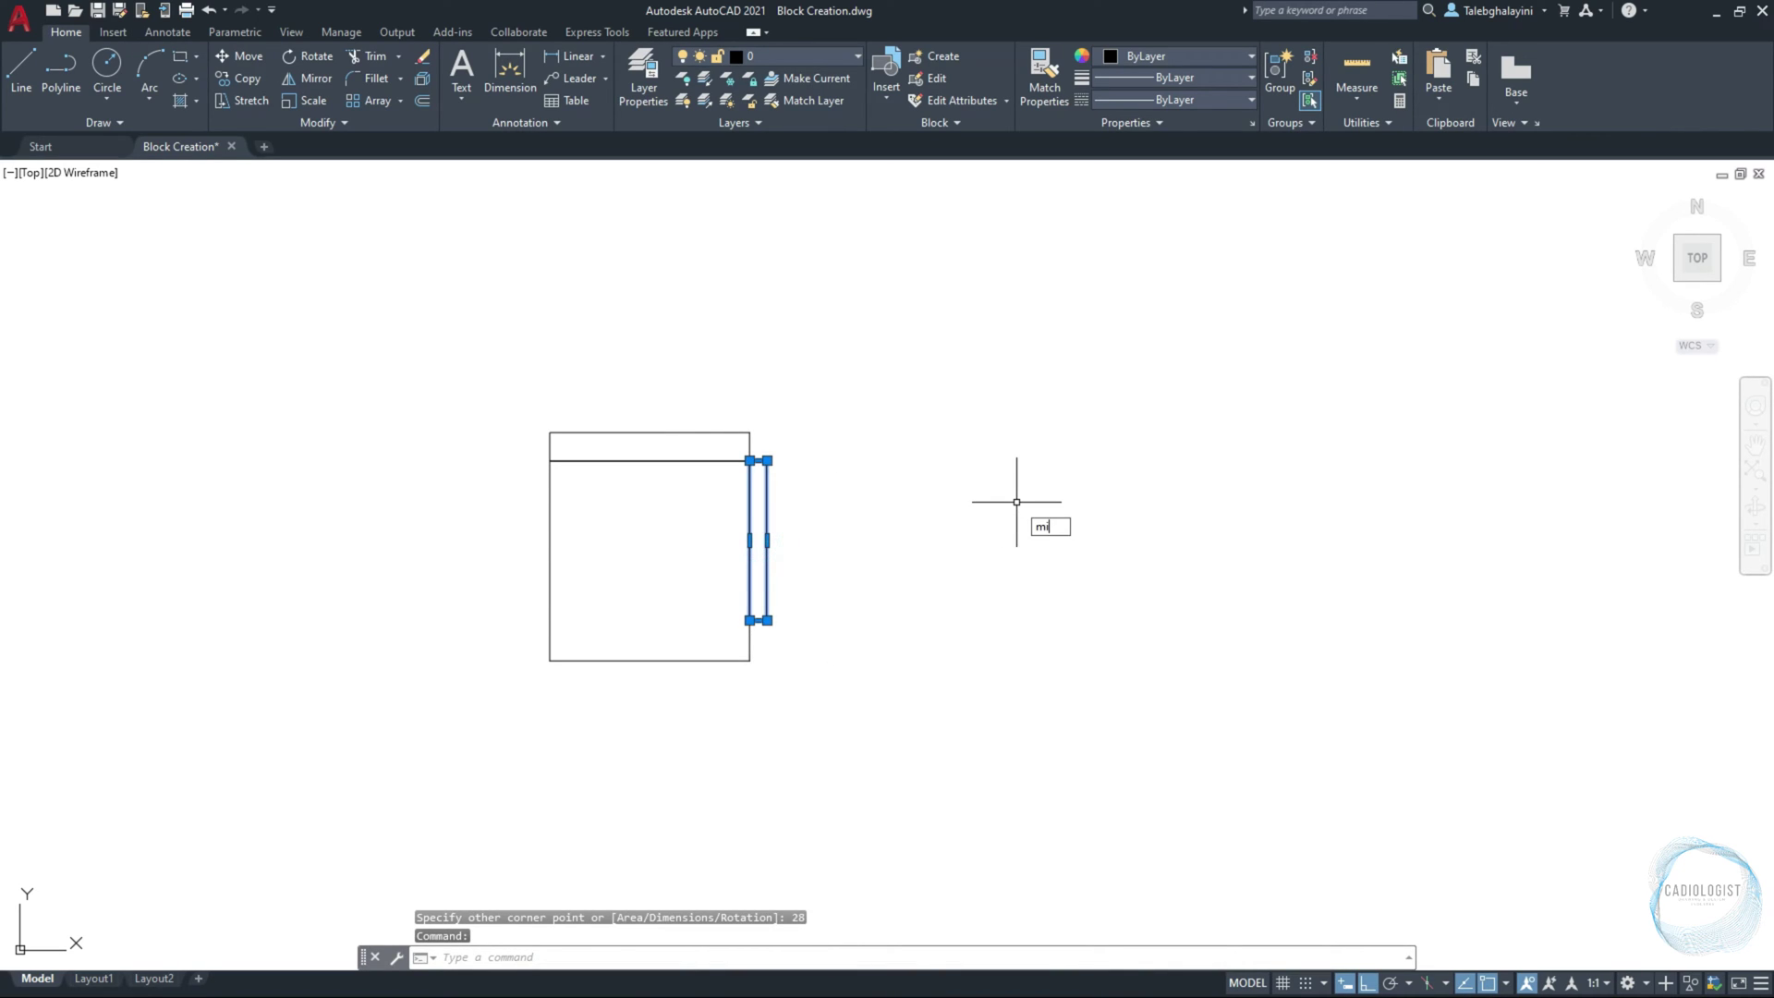
key(Return)
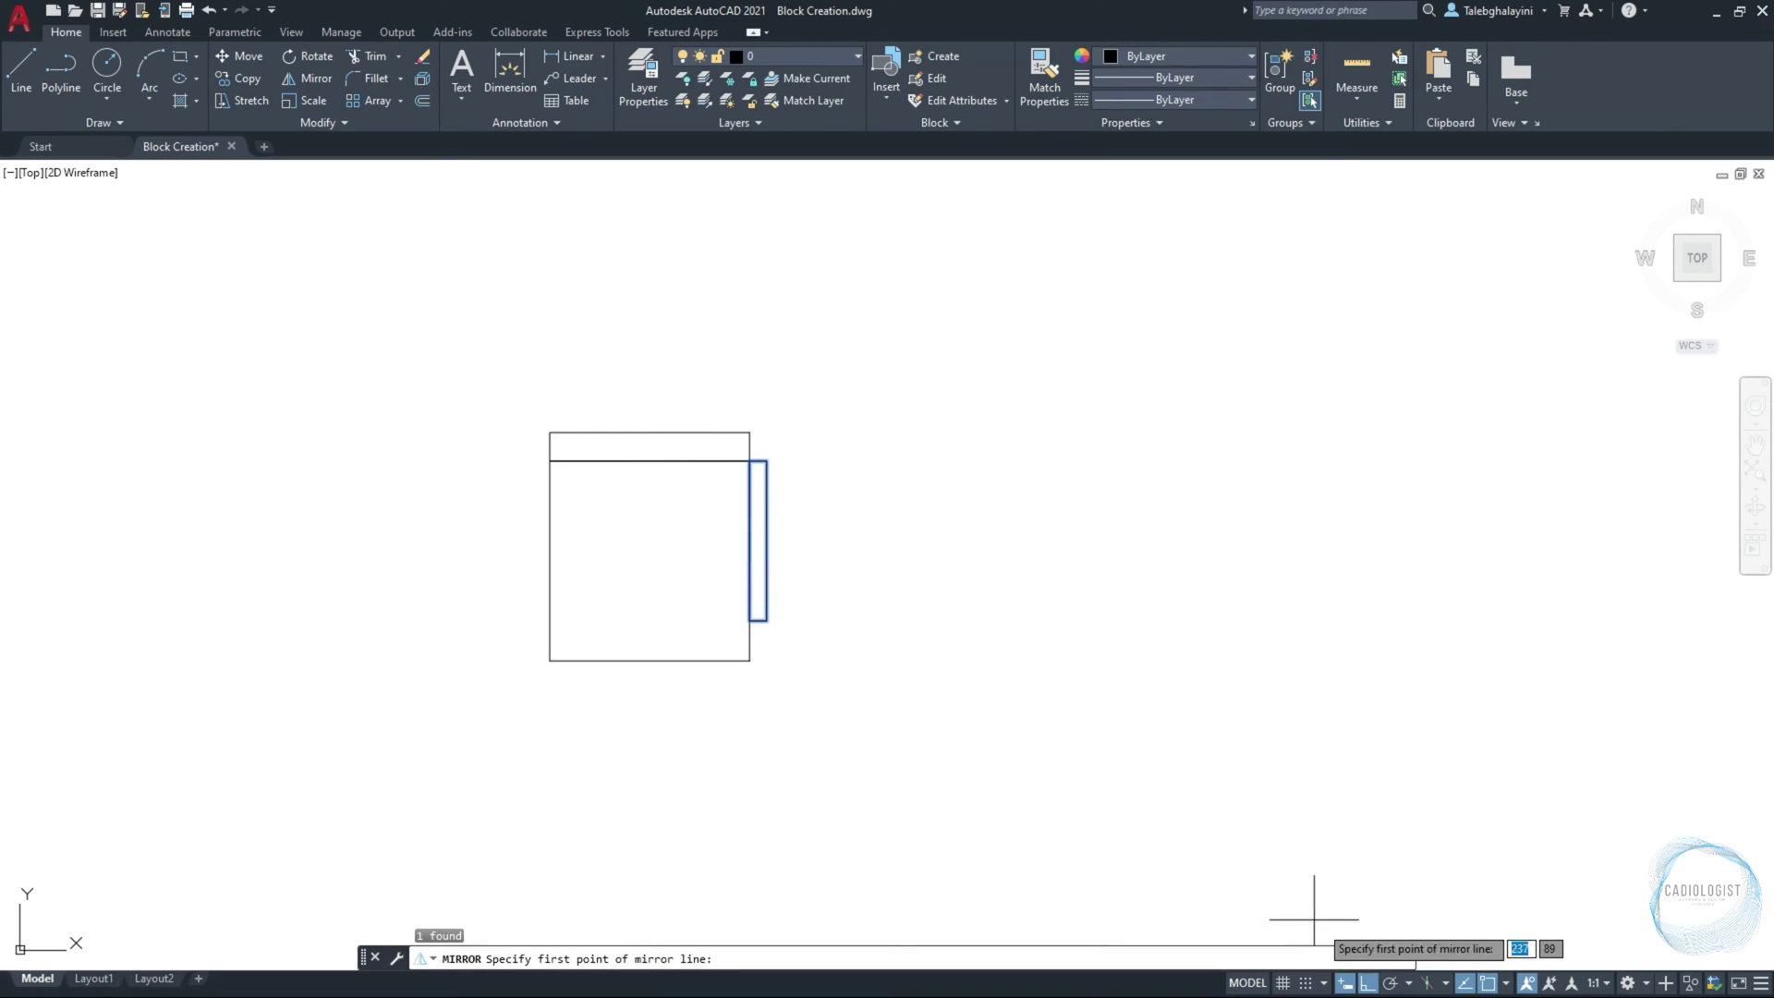
click(1506, 985)
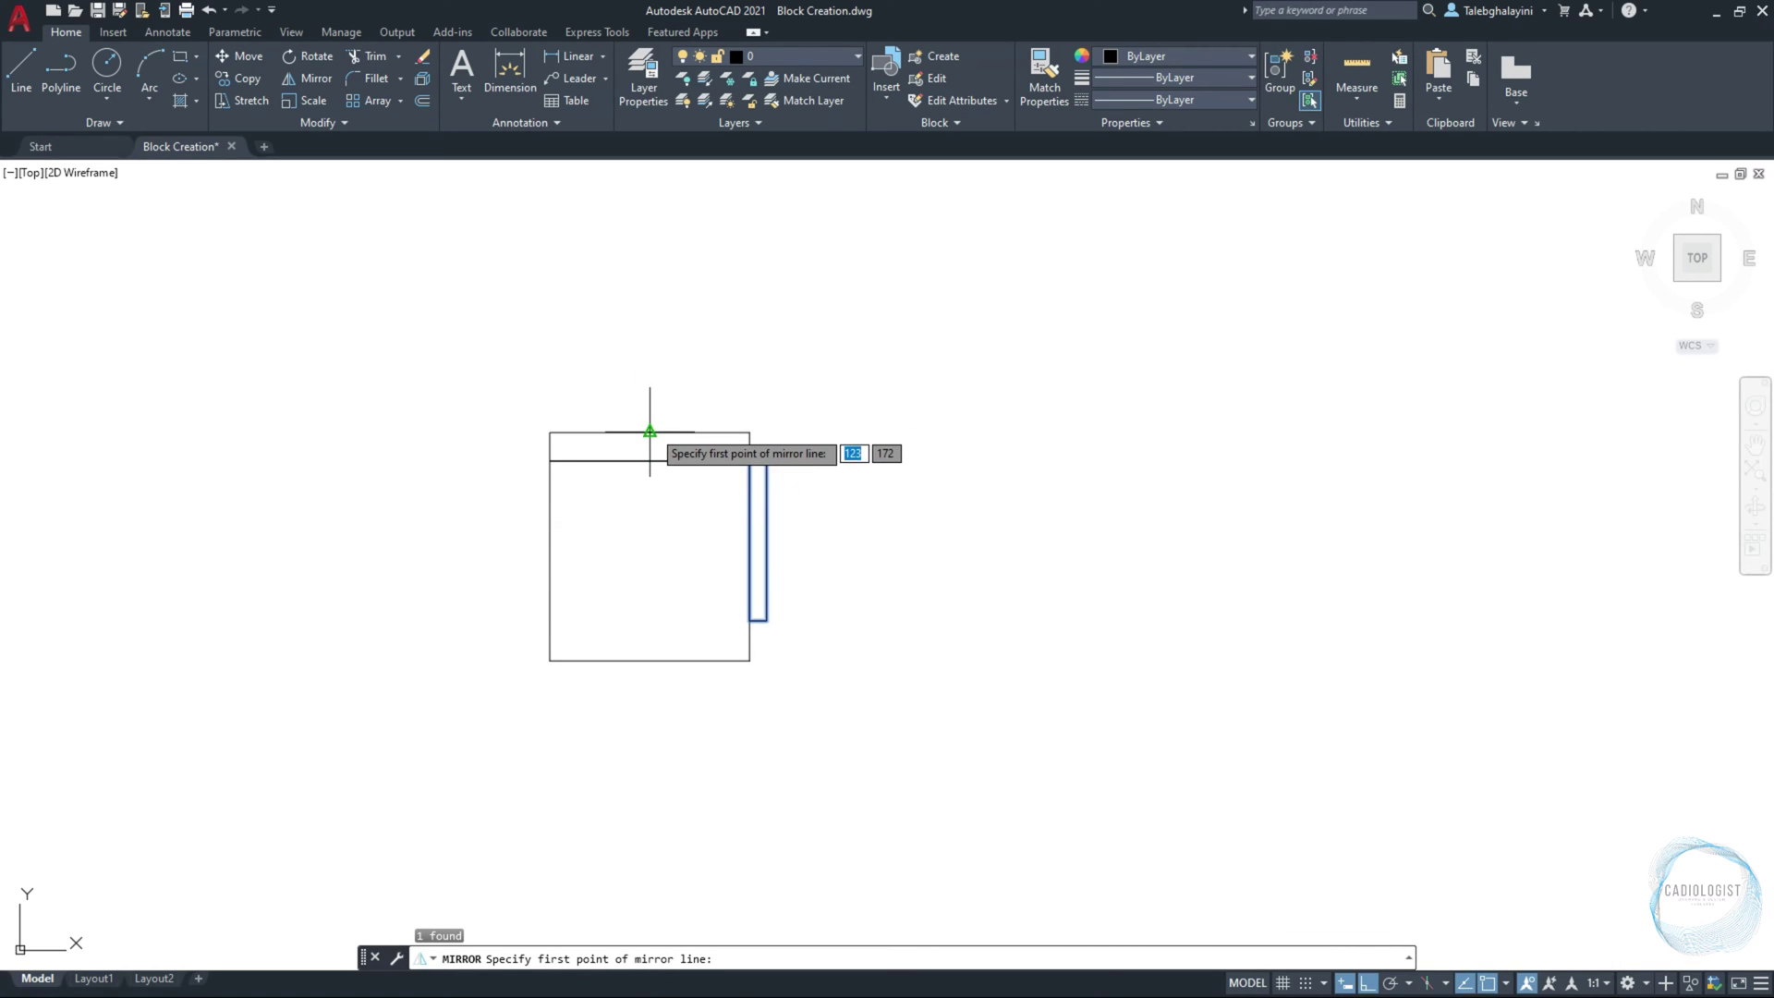
click(650, 432)
click(648, 347)
key(Return)
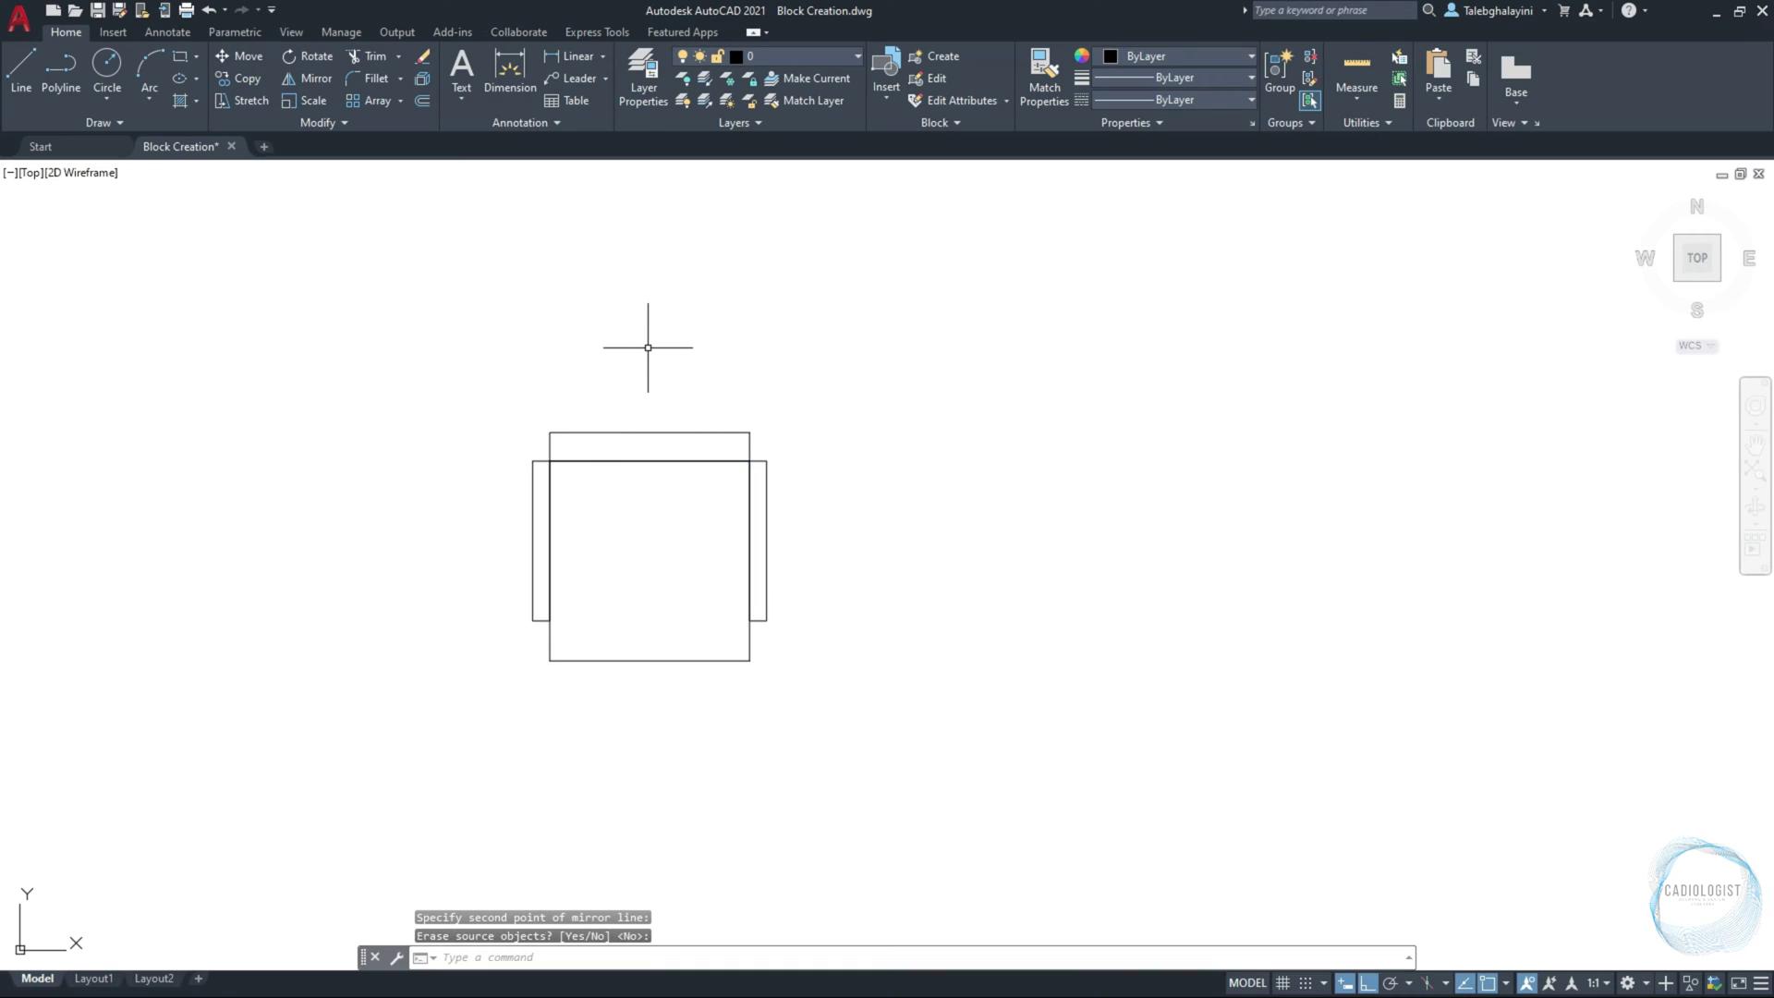
scroll(603, 532, up, 2)
Step: Window-select the four rectangles and create block 'Chair' with its base point at the top-edge midpoint
middle_drag(602, 532, 729, 526)
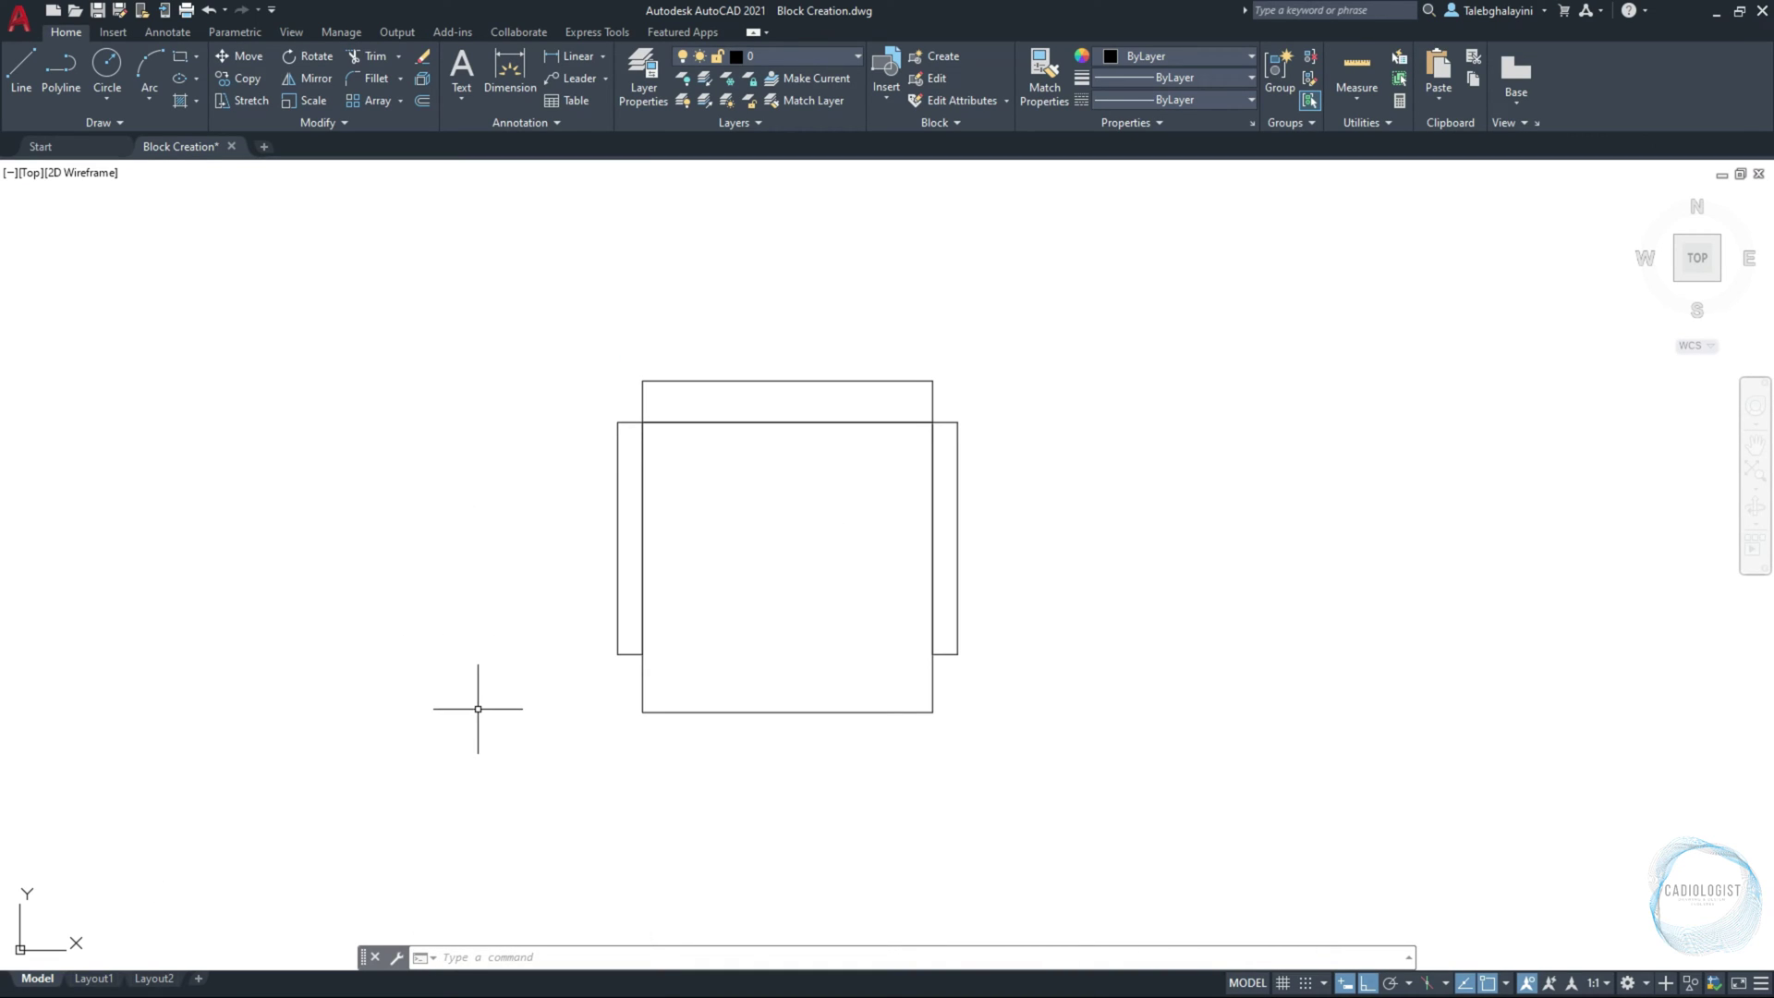
click(529, 767)
click(1006, 347)
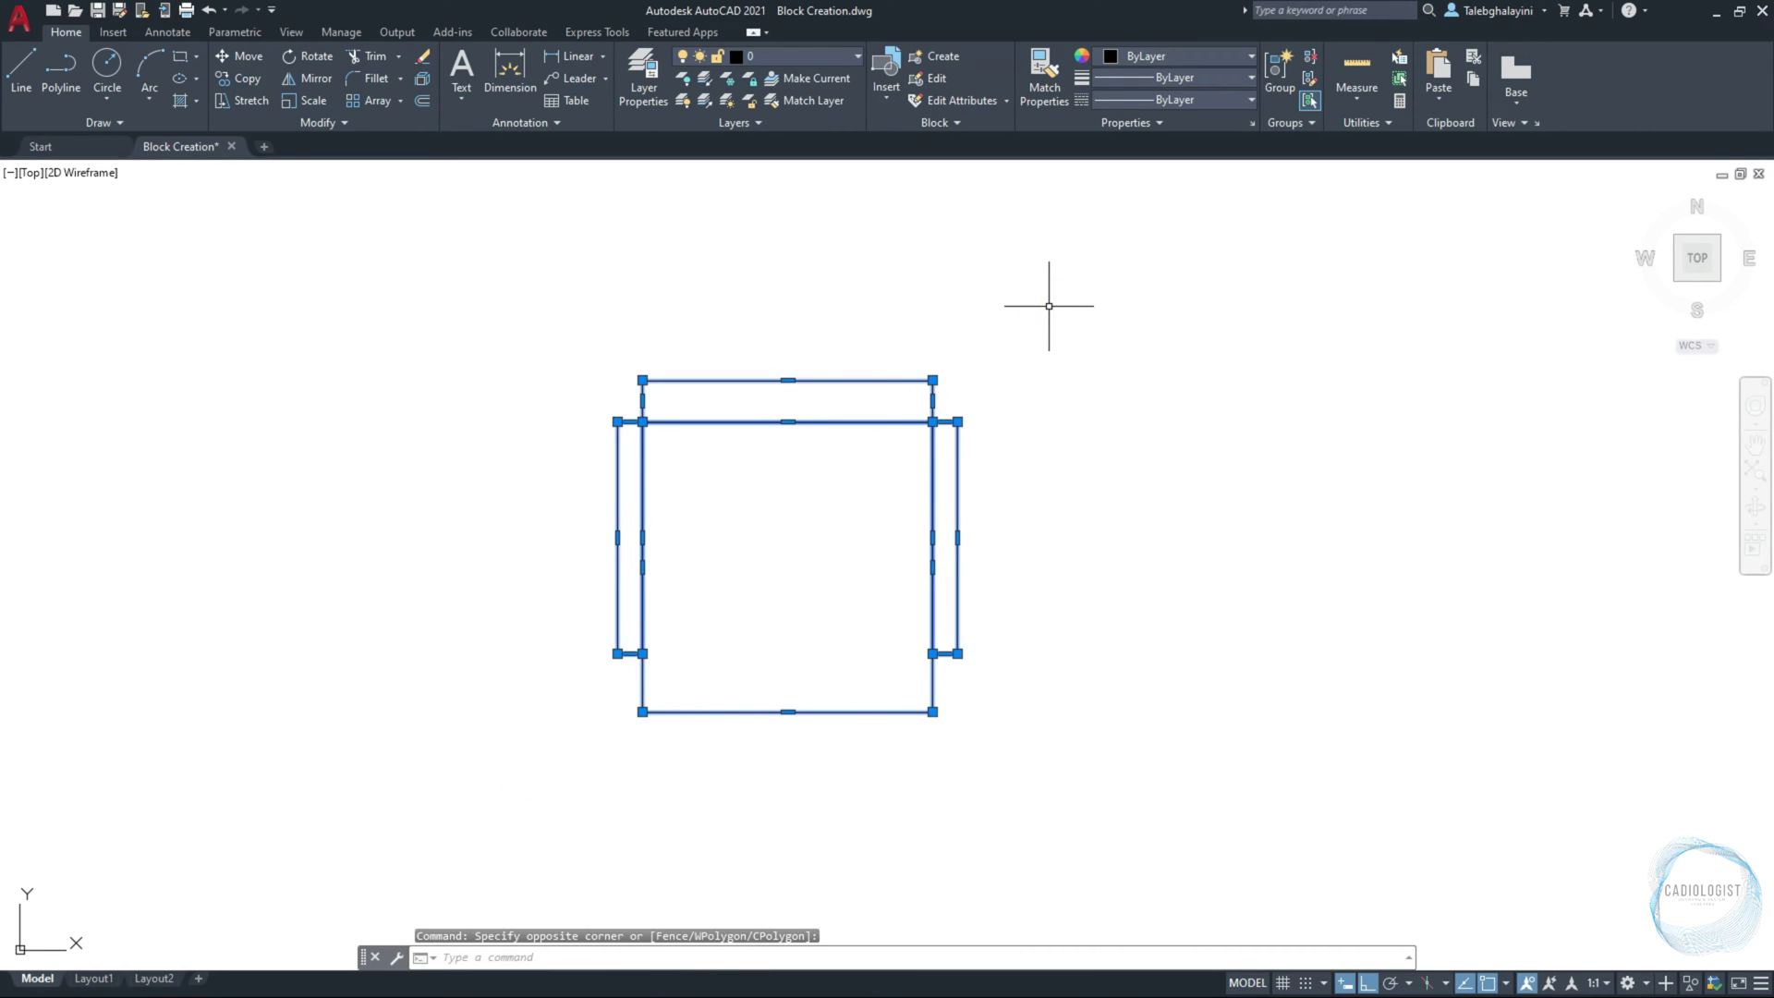
click(932, 57)
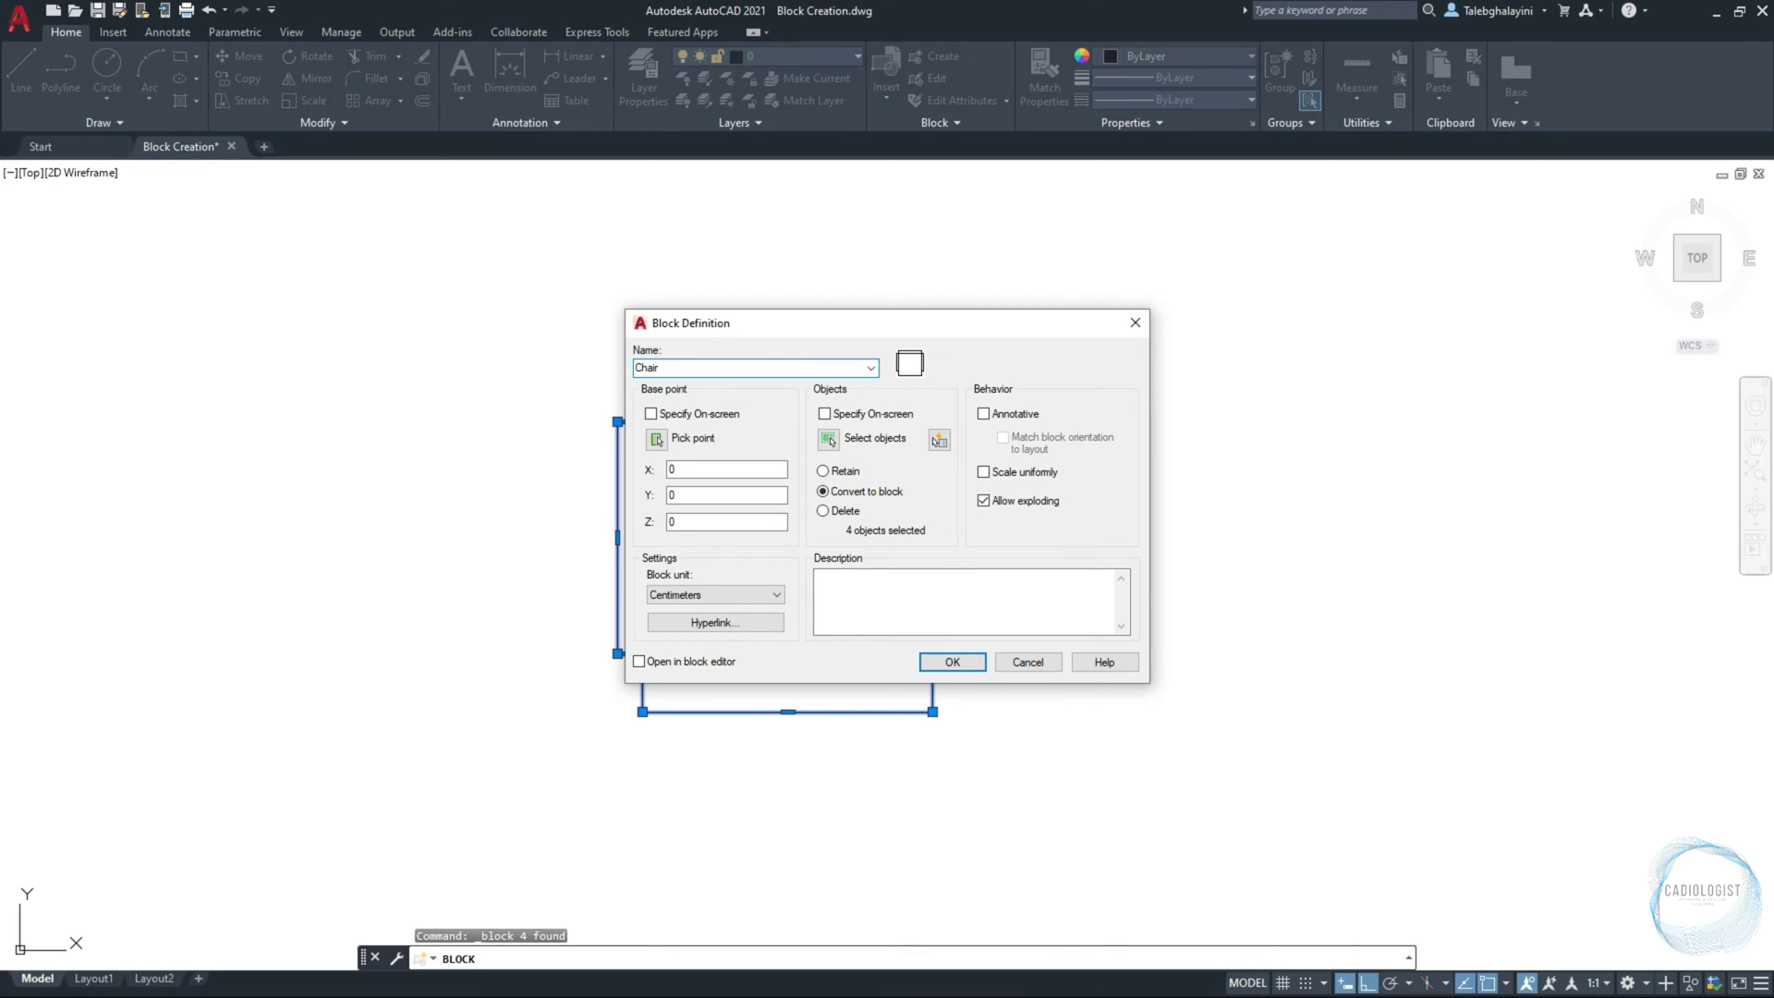
click(689, 439)
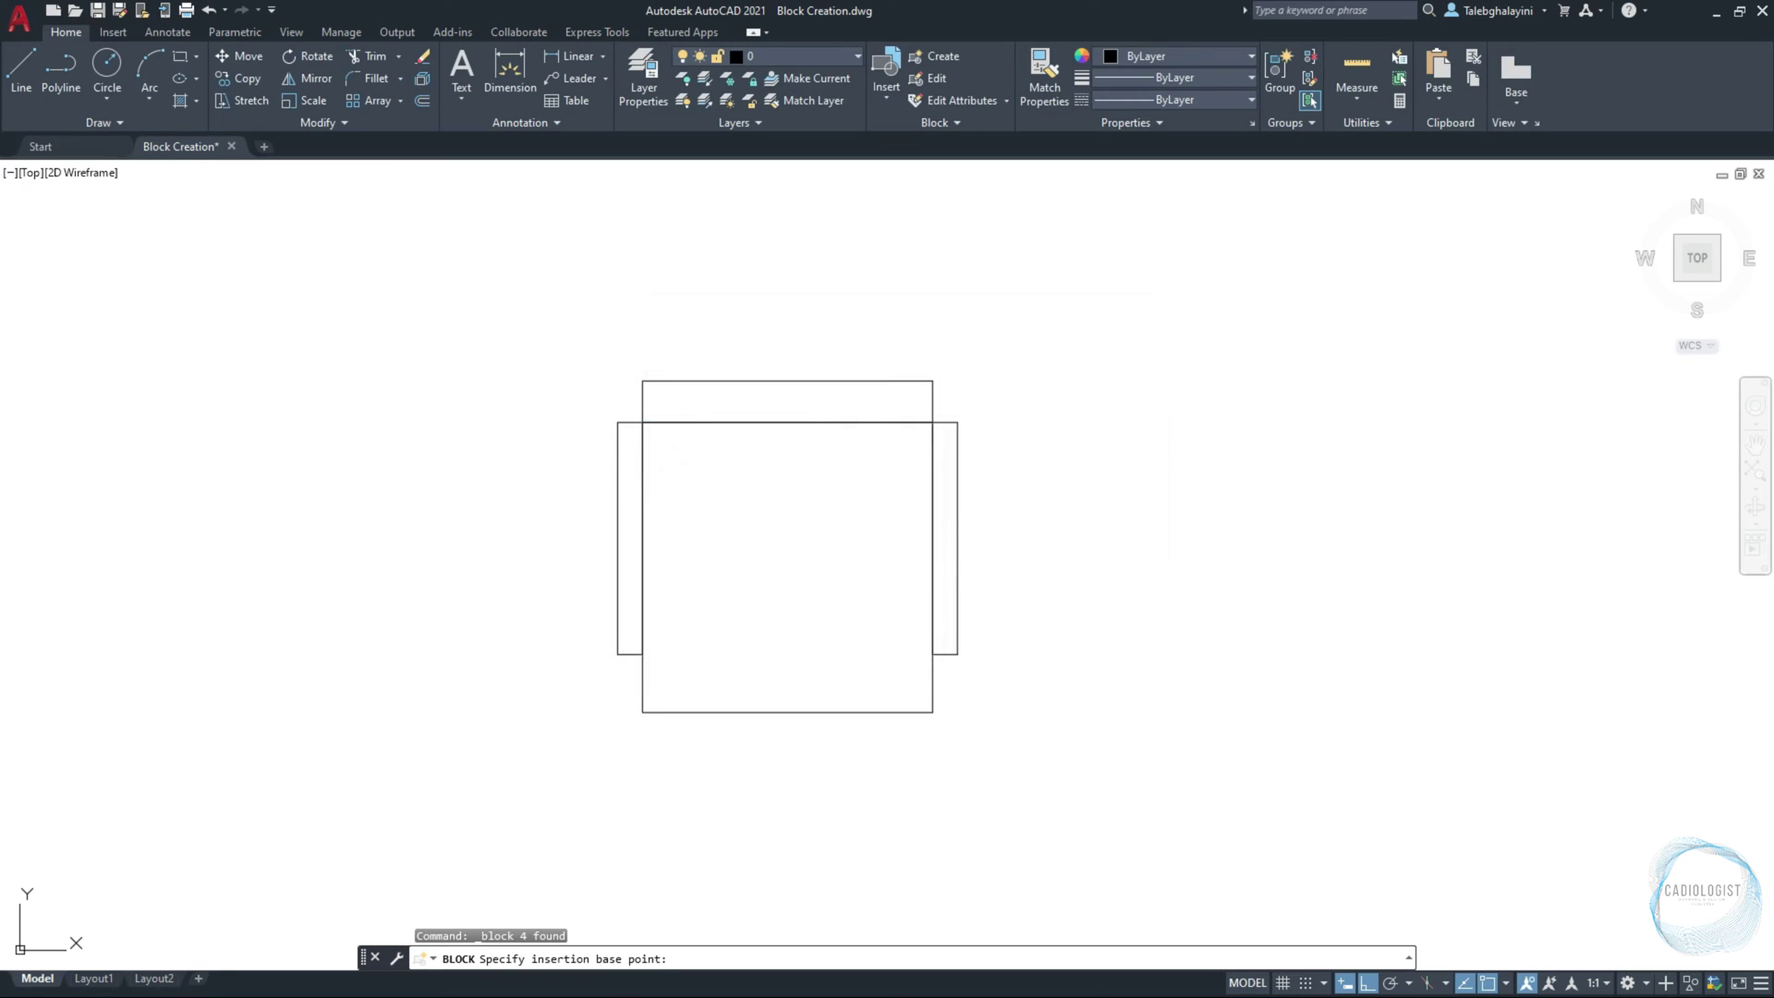
click(788, 380)
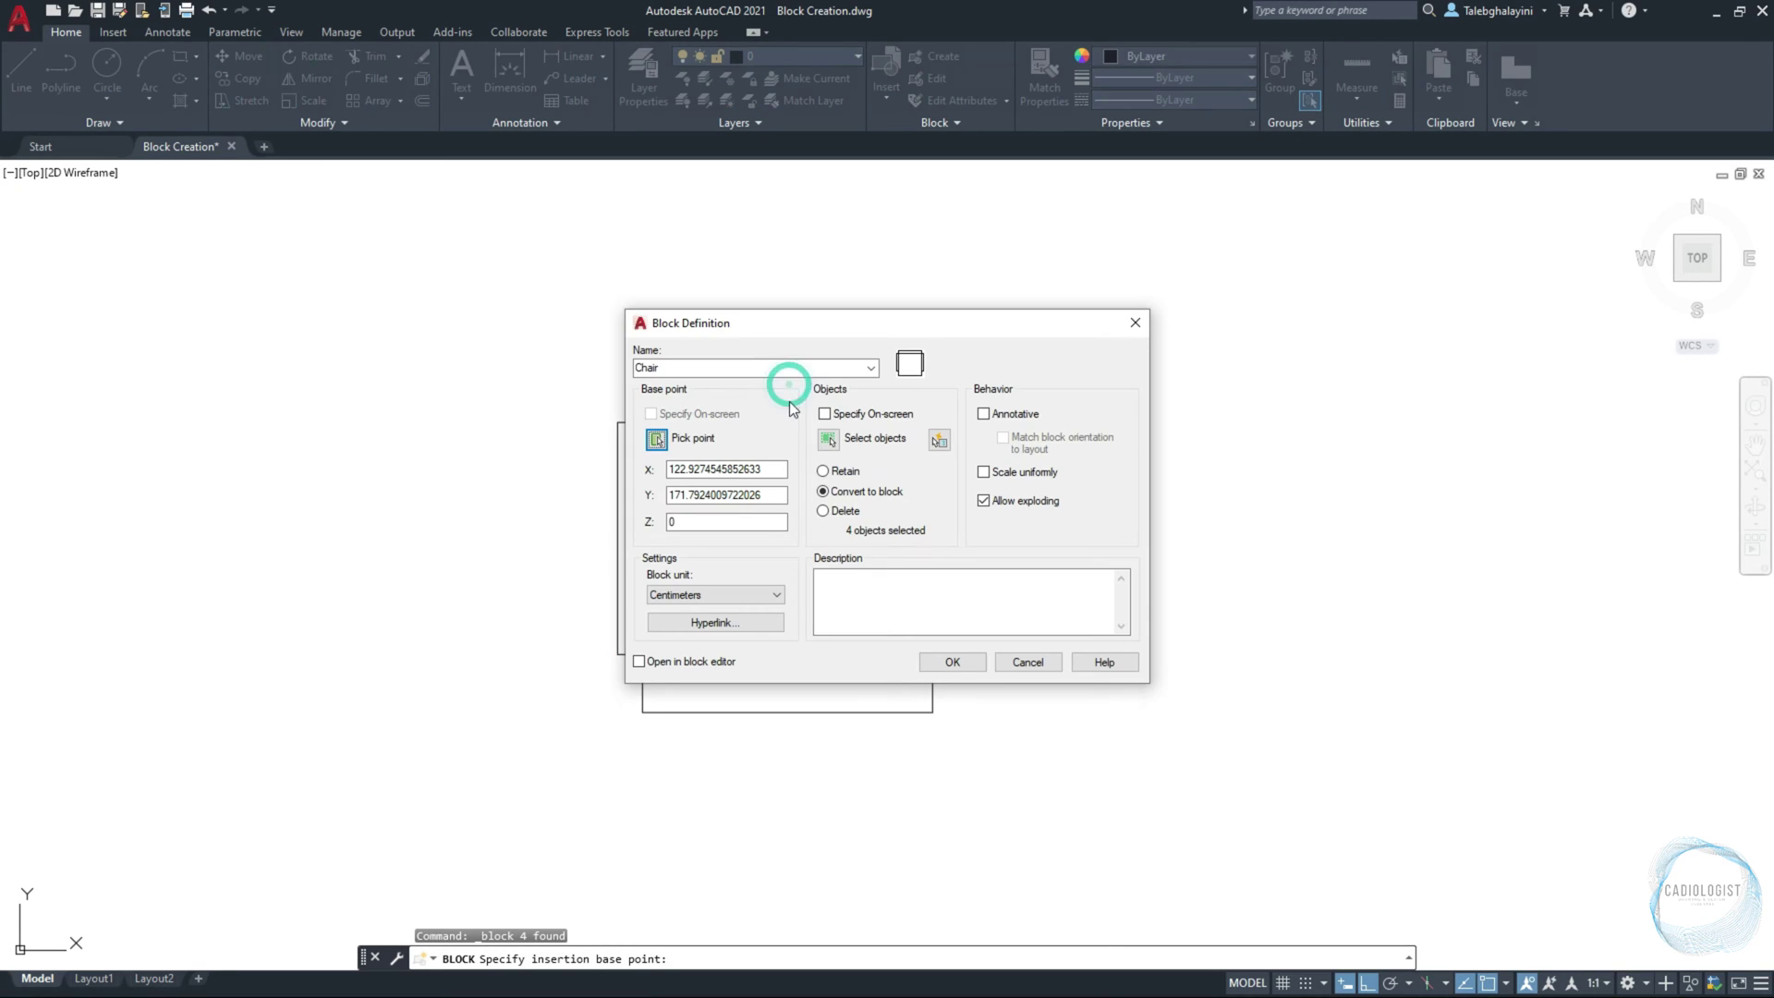
click(967, 662)
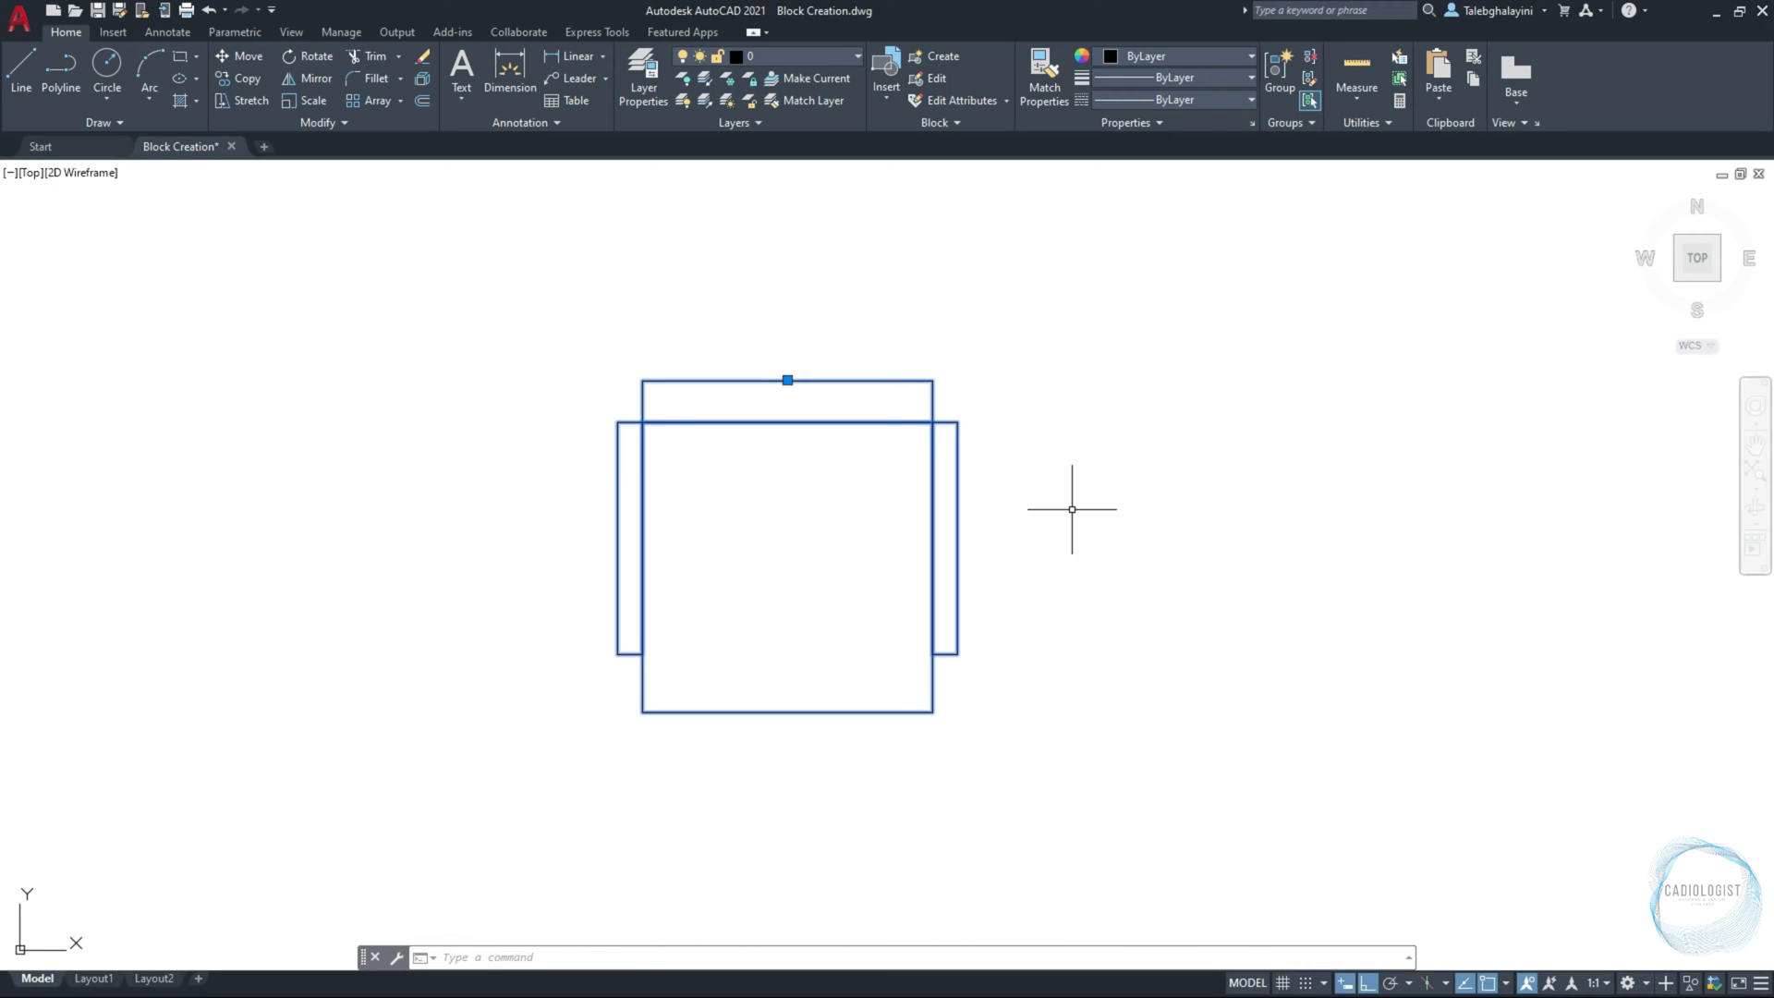
Step: Move the original Chair block by its base-point grip, then delete it
click(787, 379)
click(1131, 379)
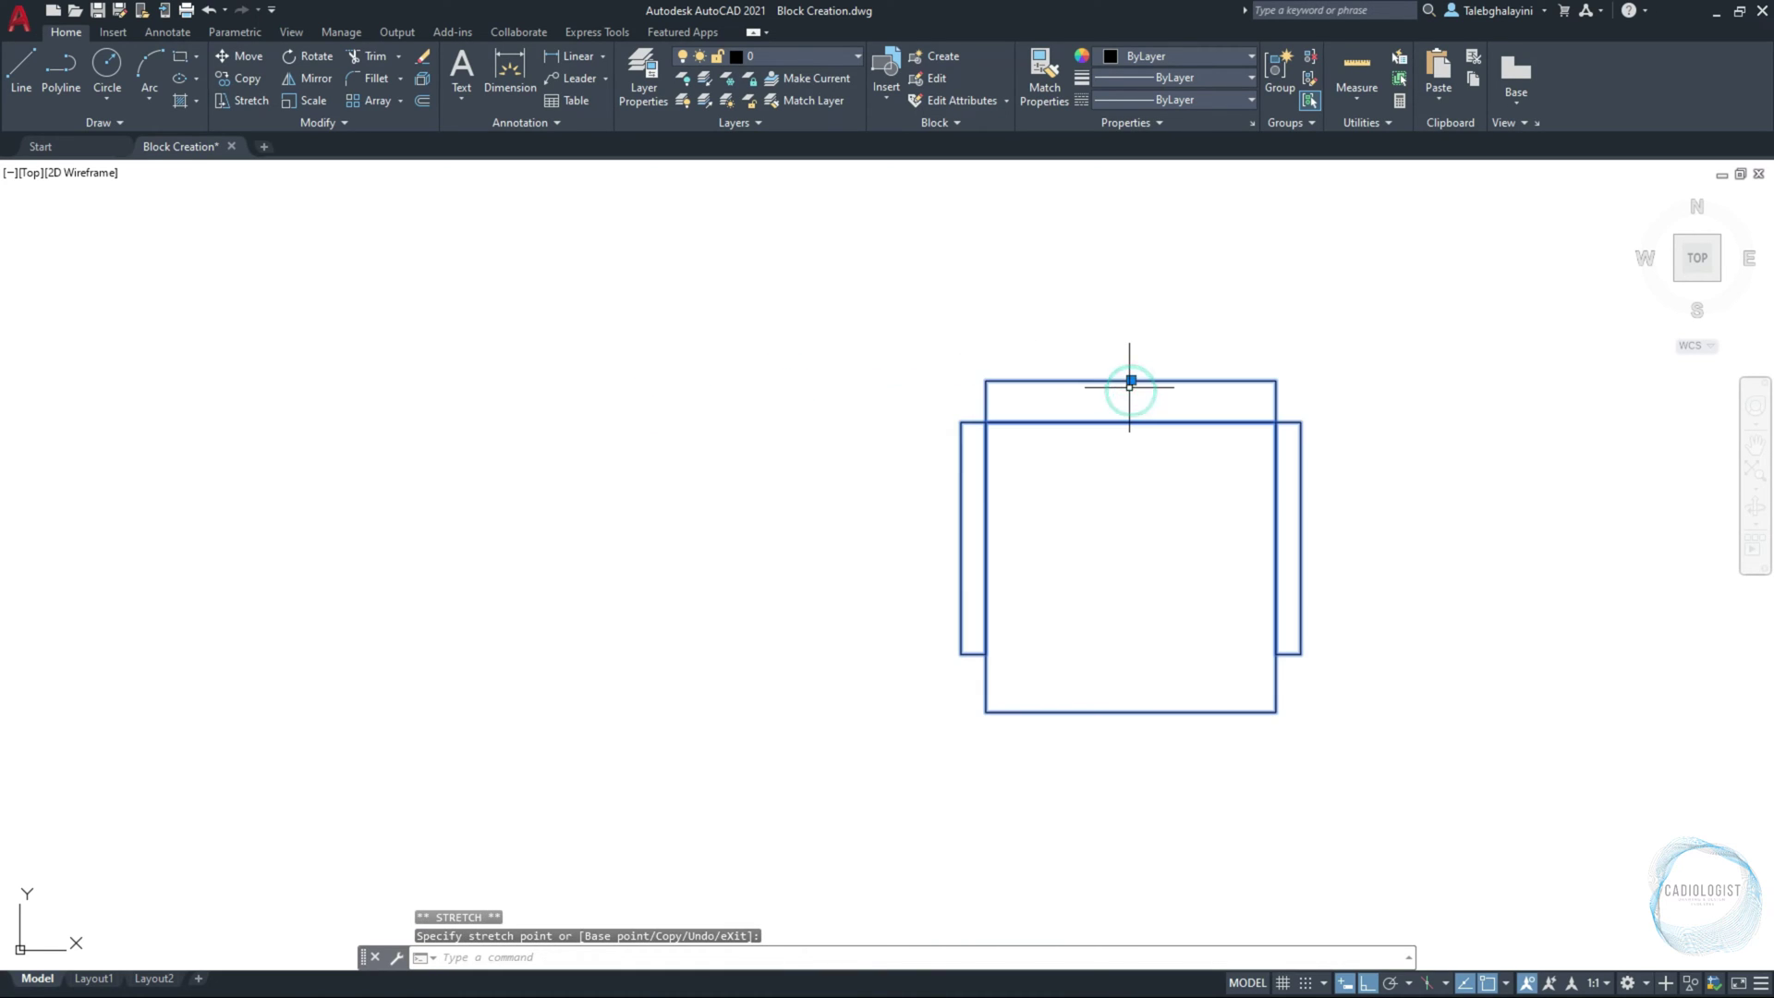
click(1131, 380)
click(559, 380)
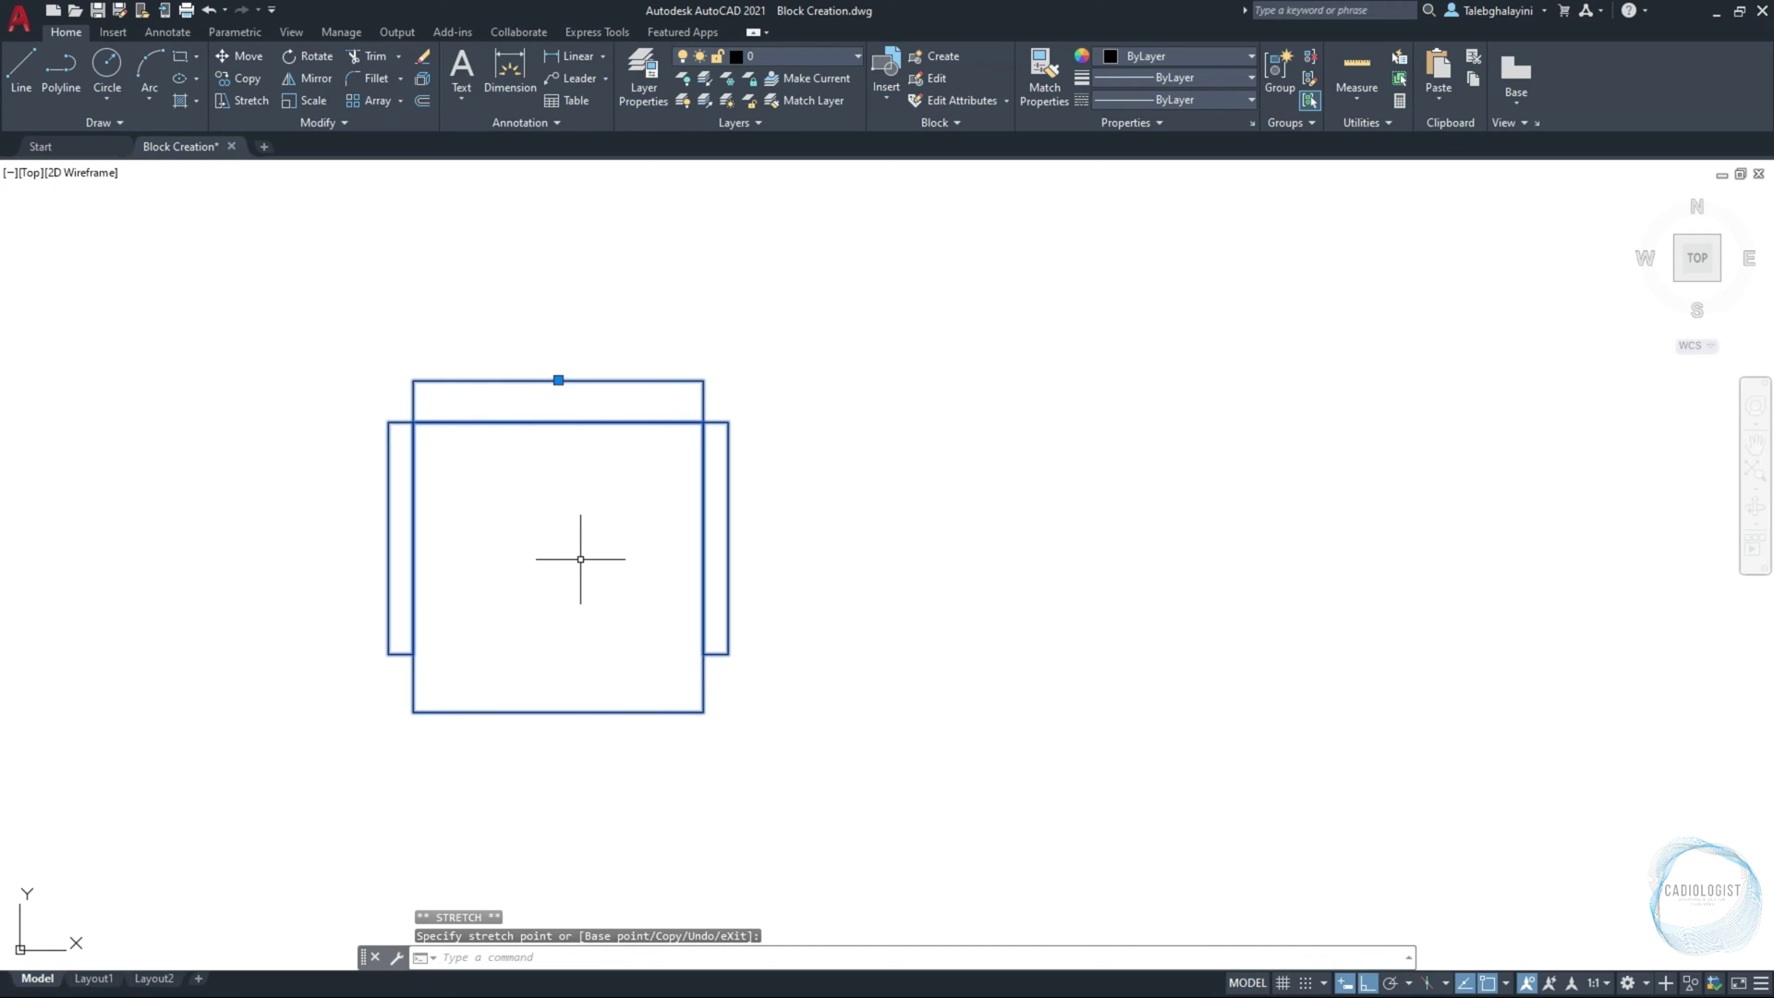
key(Delete)
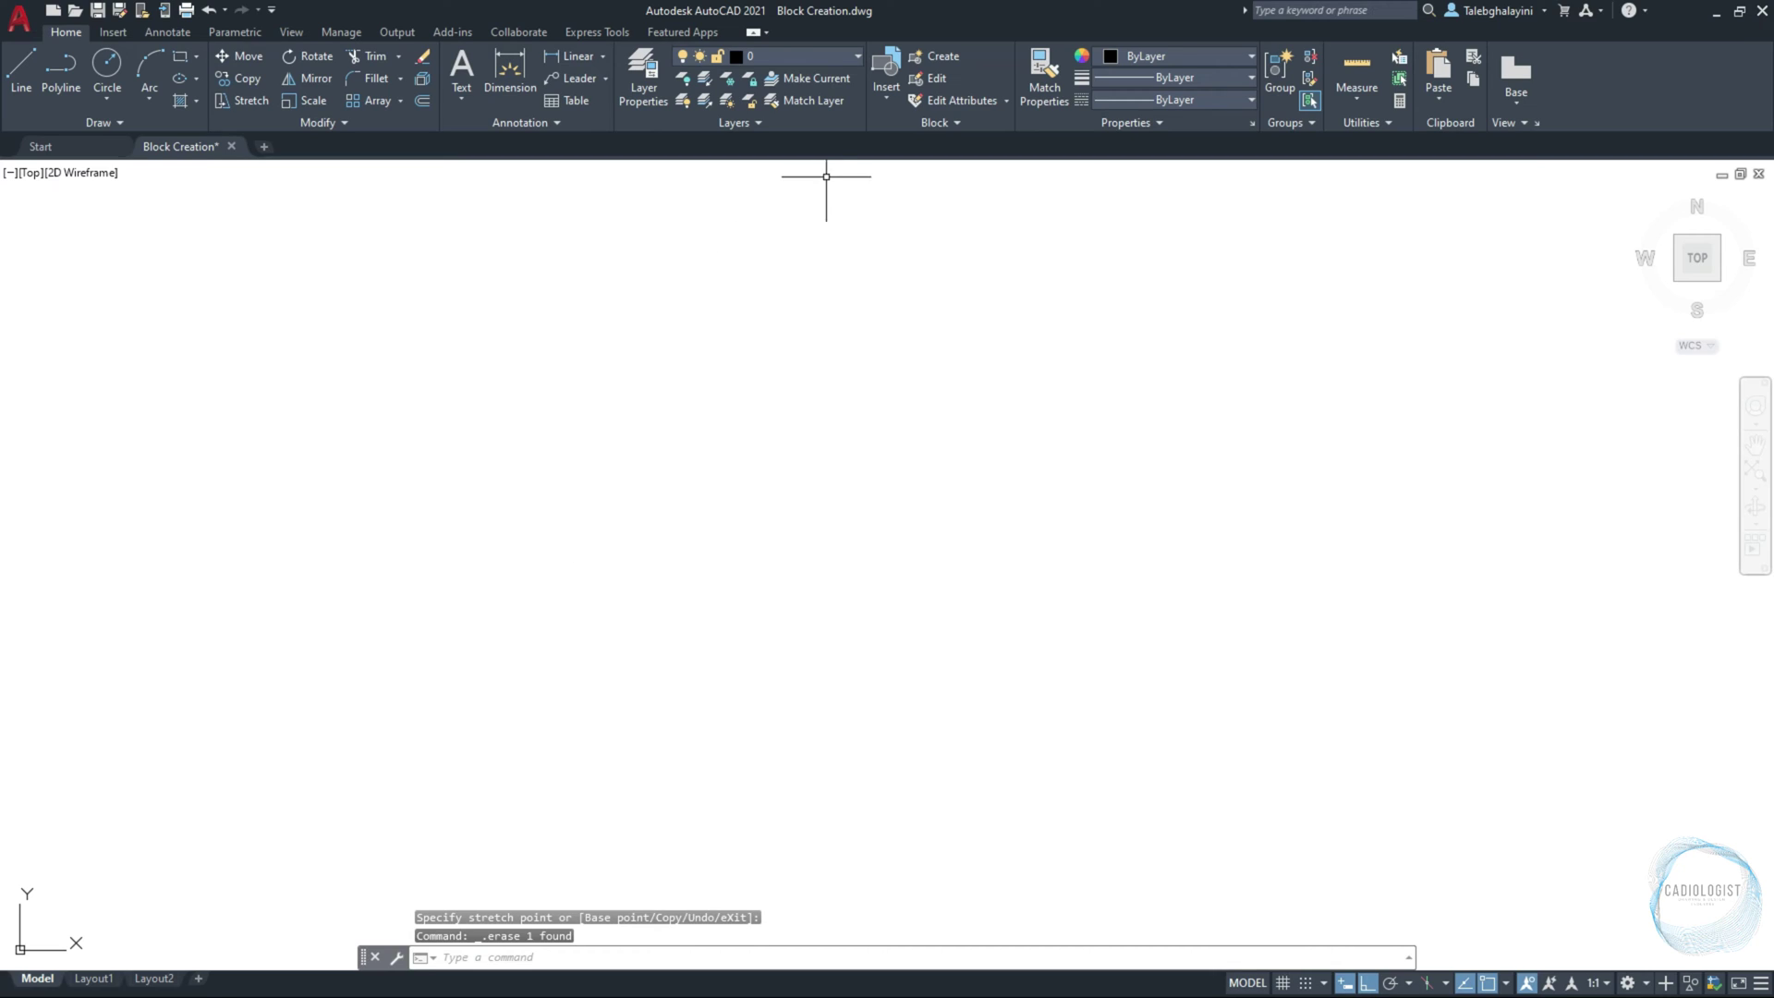
Step: Insert three Chair blocks from the Insert gallery, placing them side by side
click(897, 92)
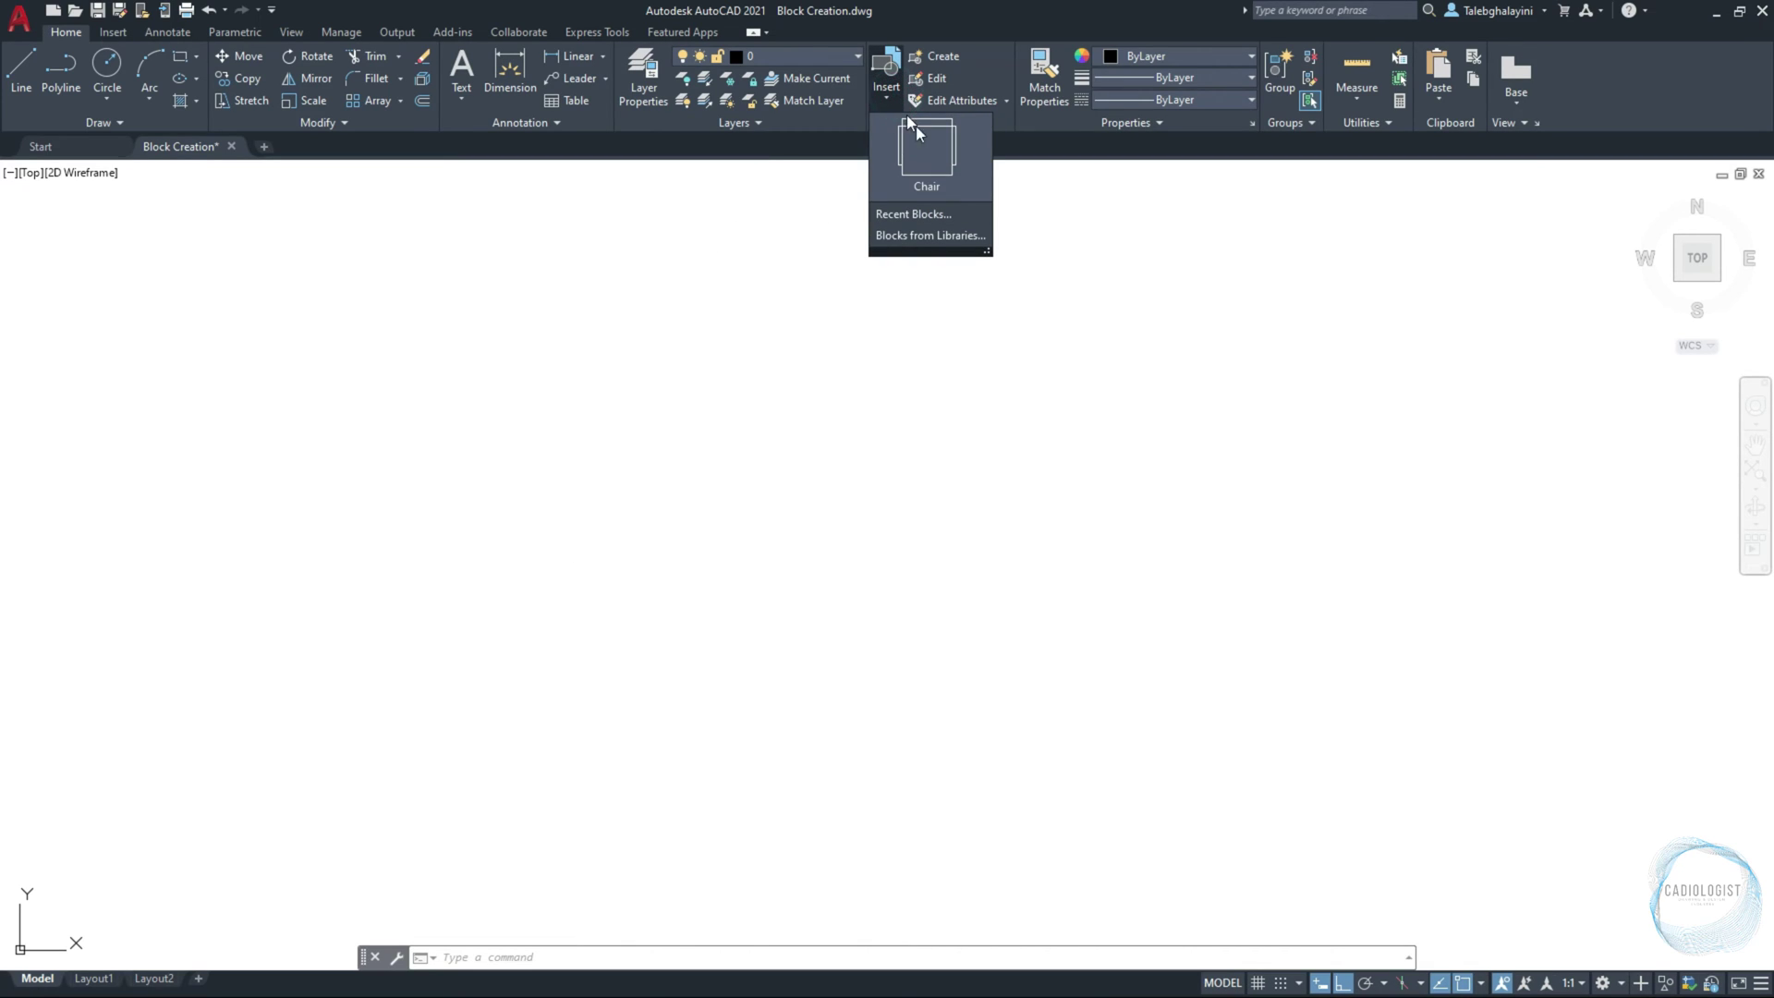
click(972, 168)
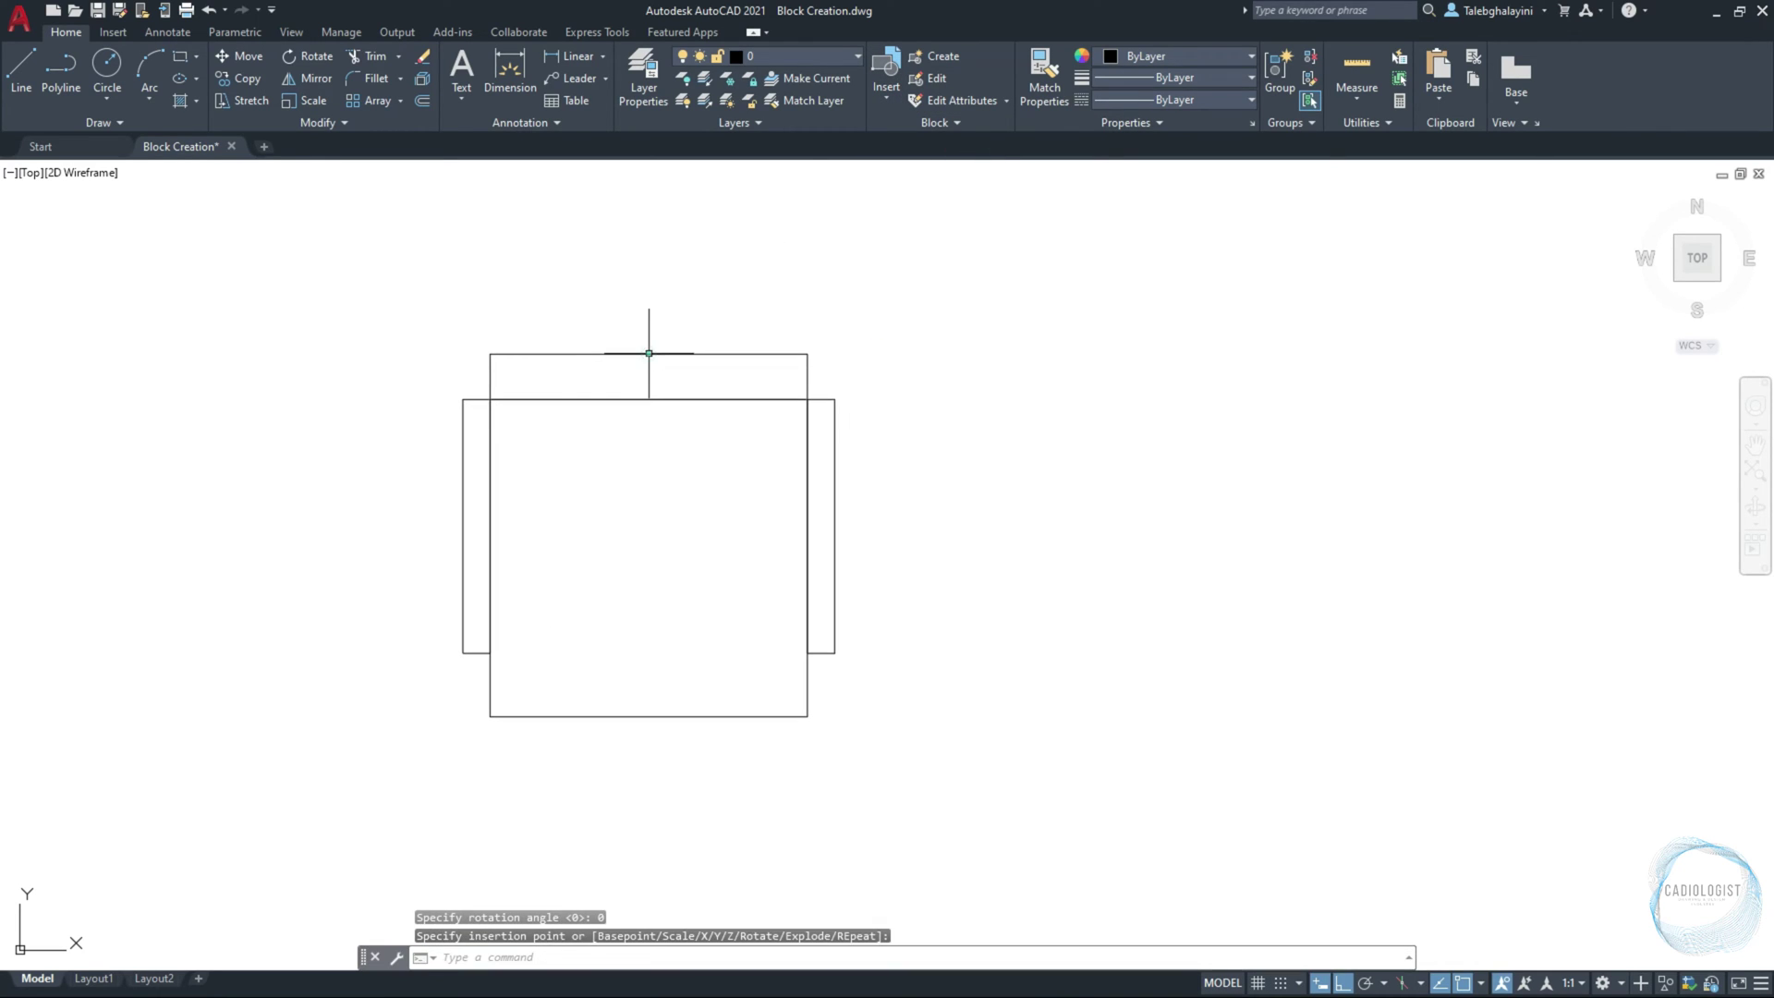
click(892, 85)
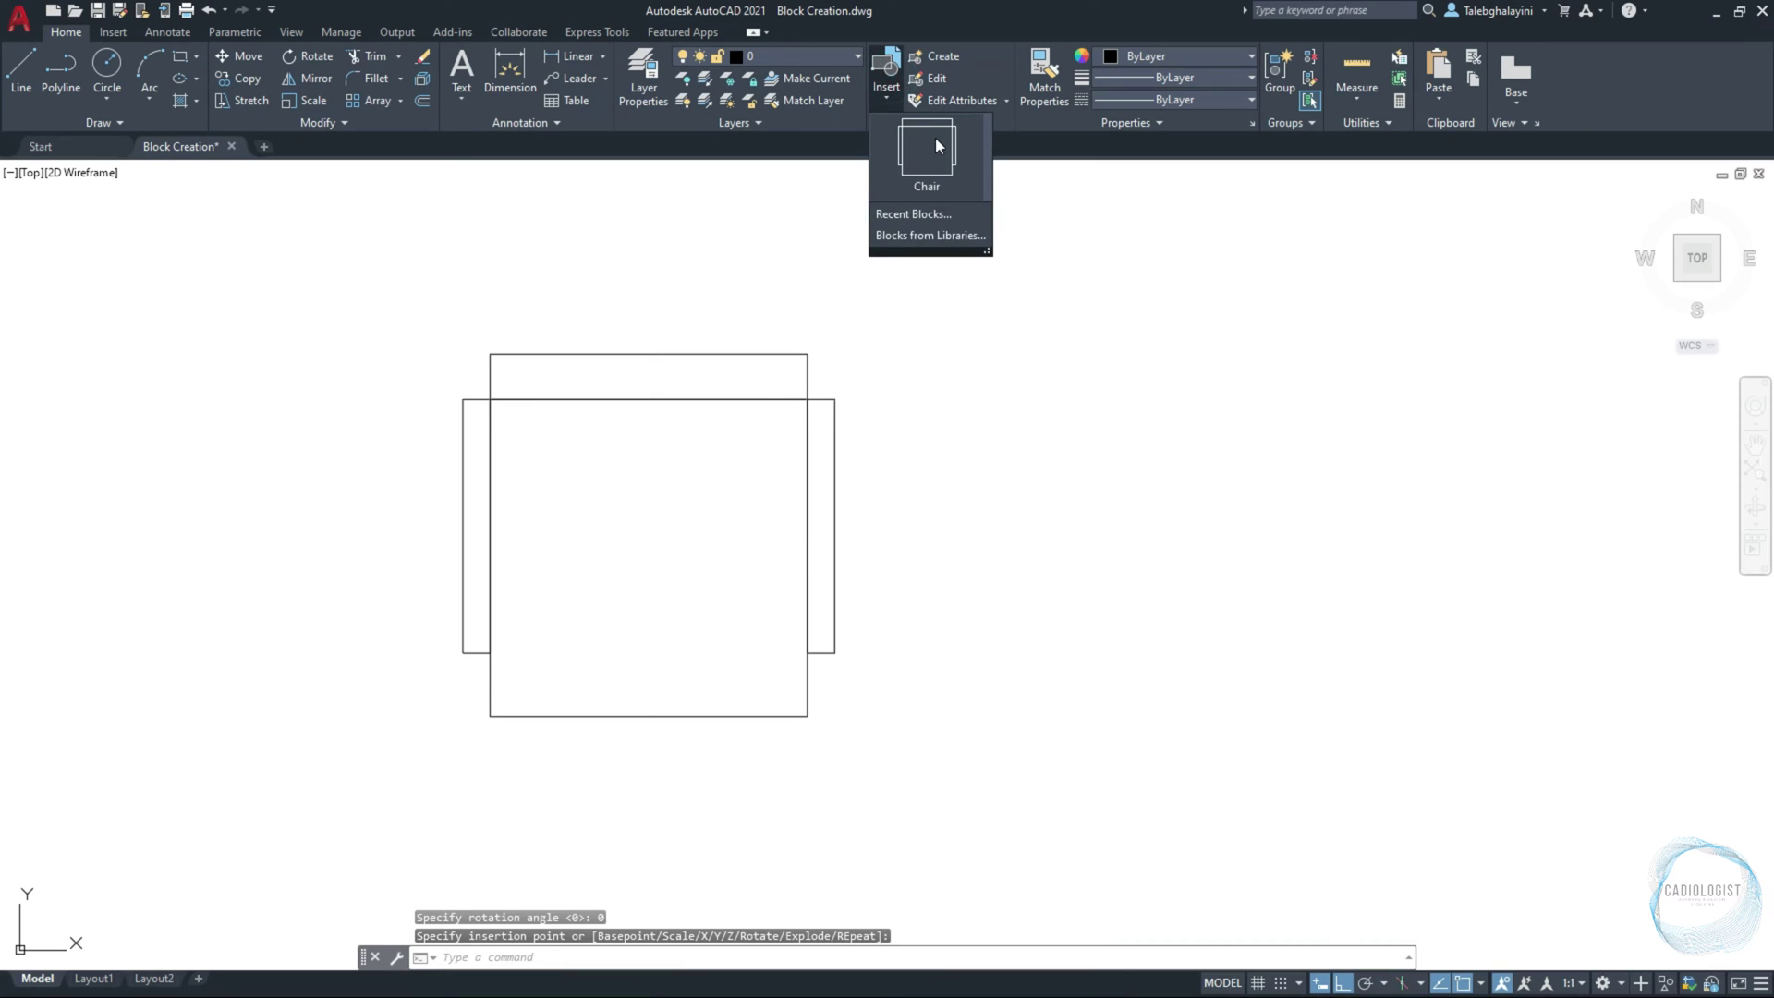
click(935, 140)
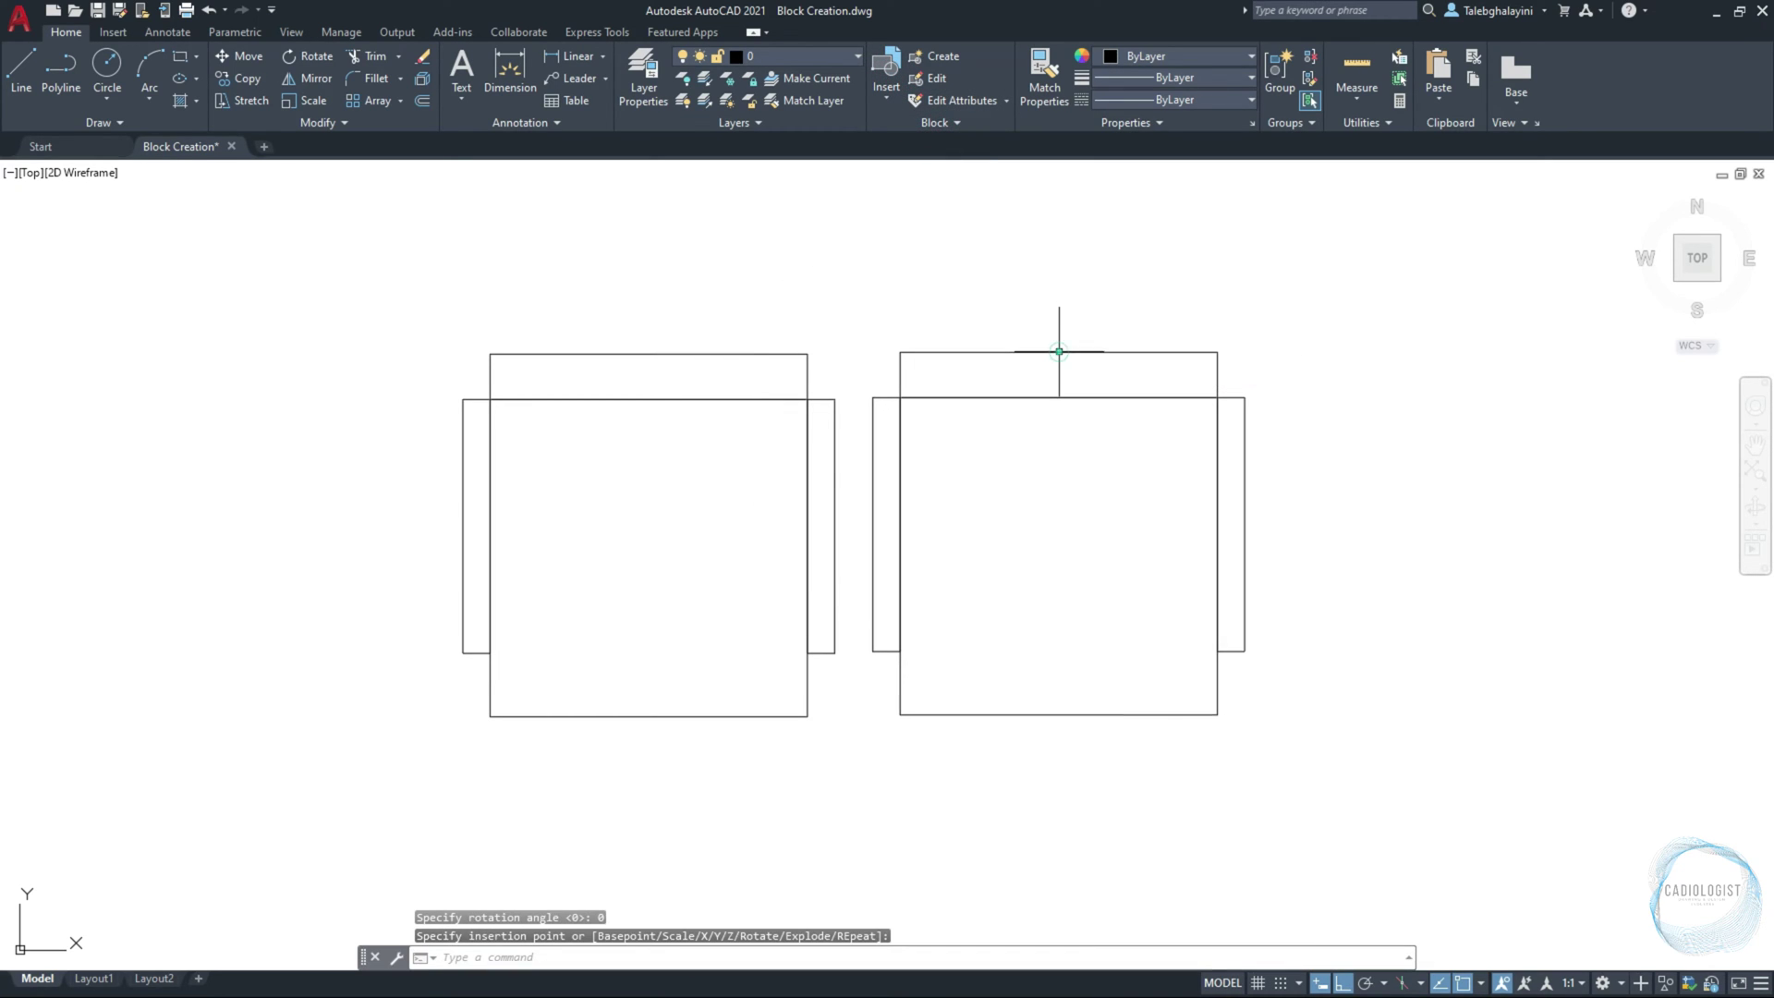
click(887, 88)
click(923, 141)
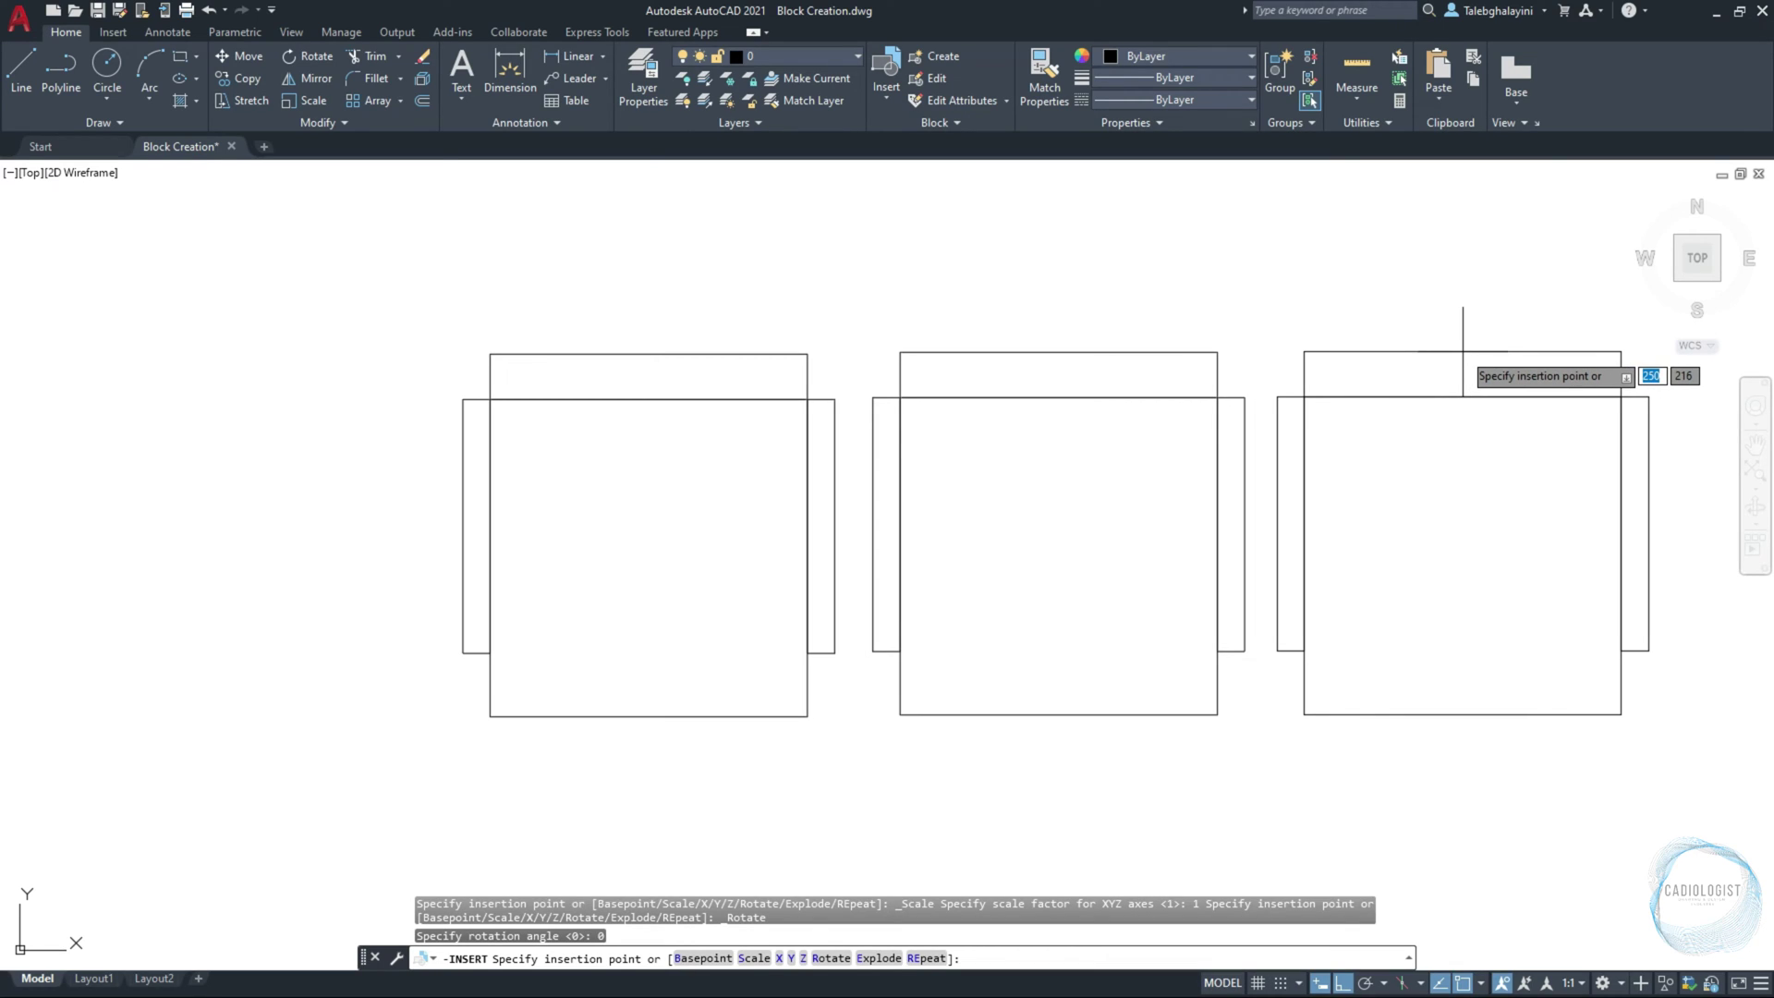
click(1462, 351)
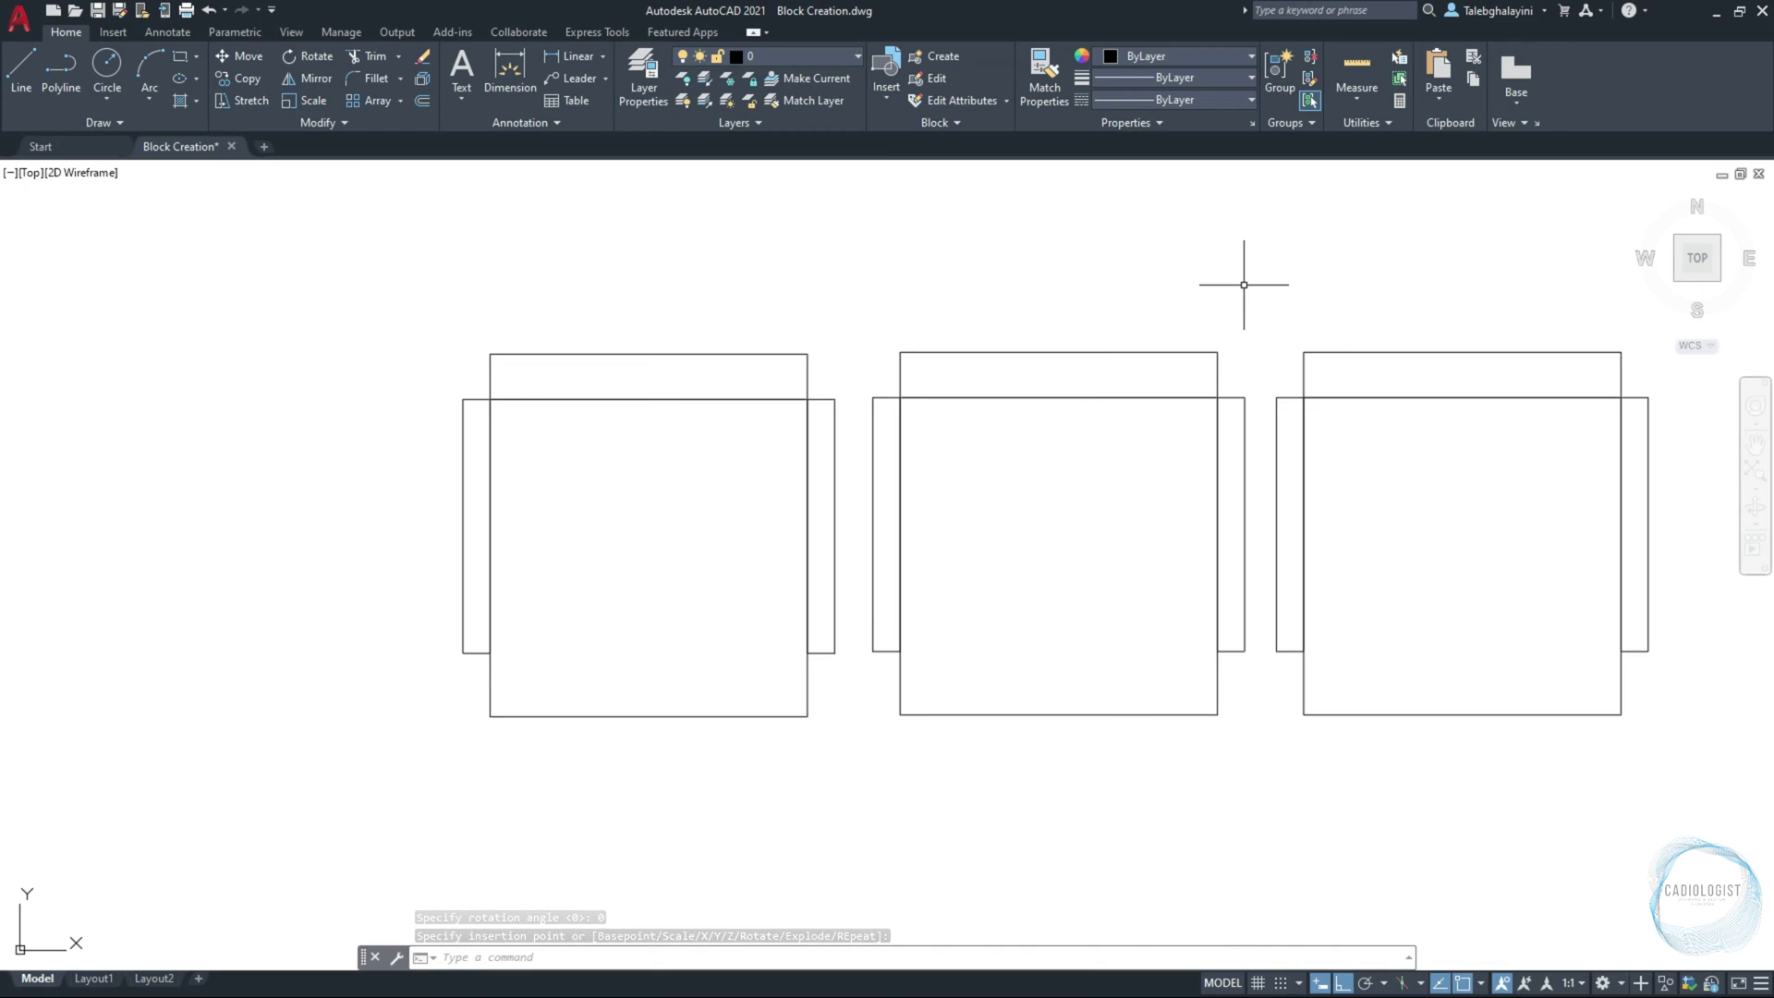
Step: Open the Chair block in the Block Editor and draw a bottom-left to top-right seat diagonal
click(1211, 350)
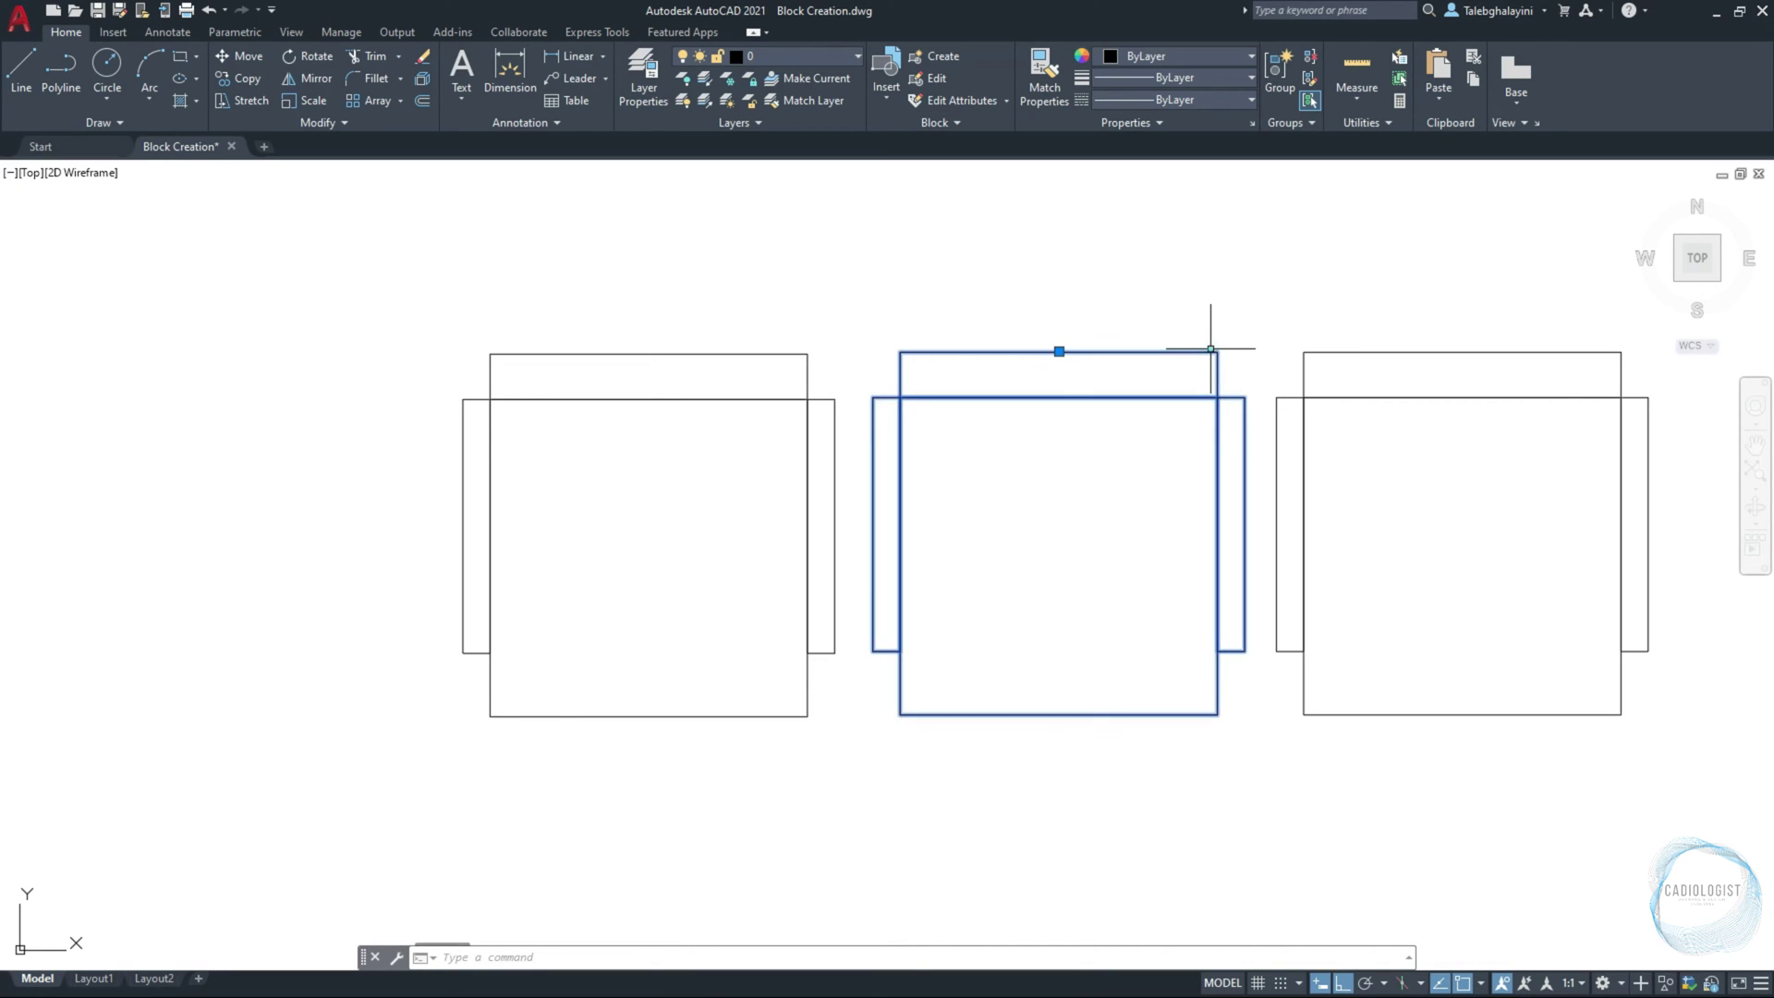
click(939, 78)
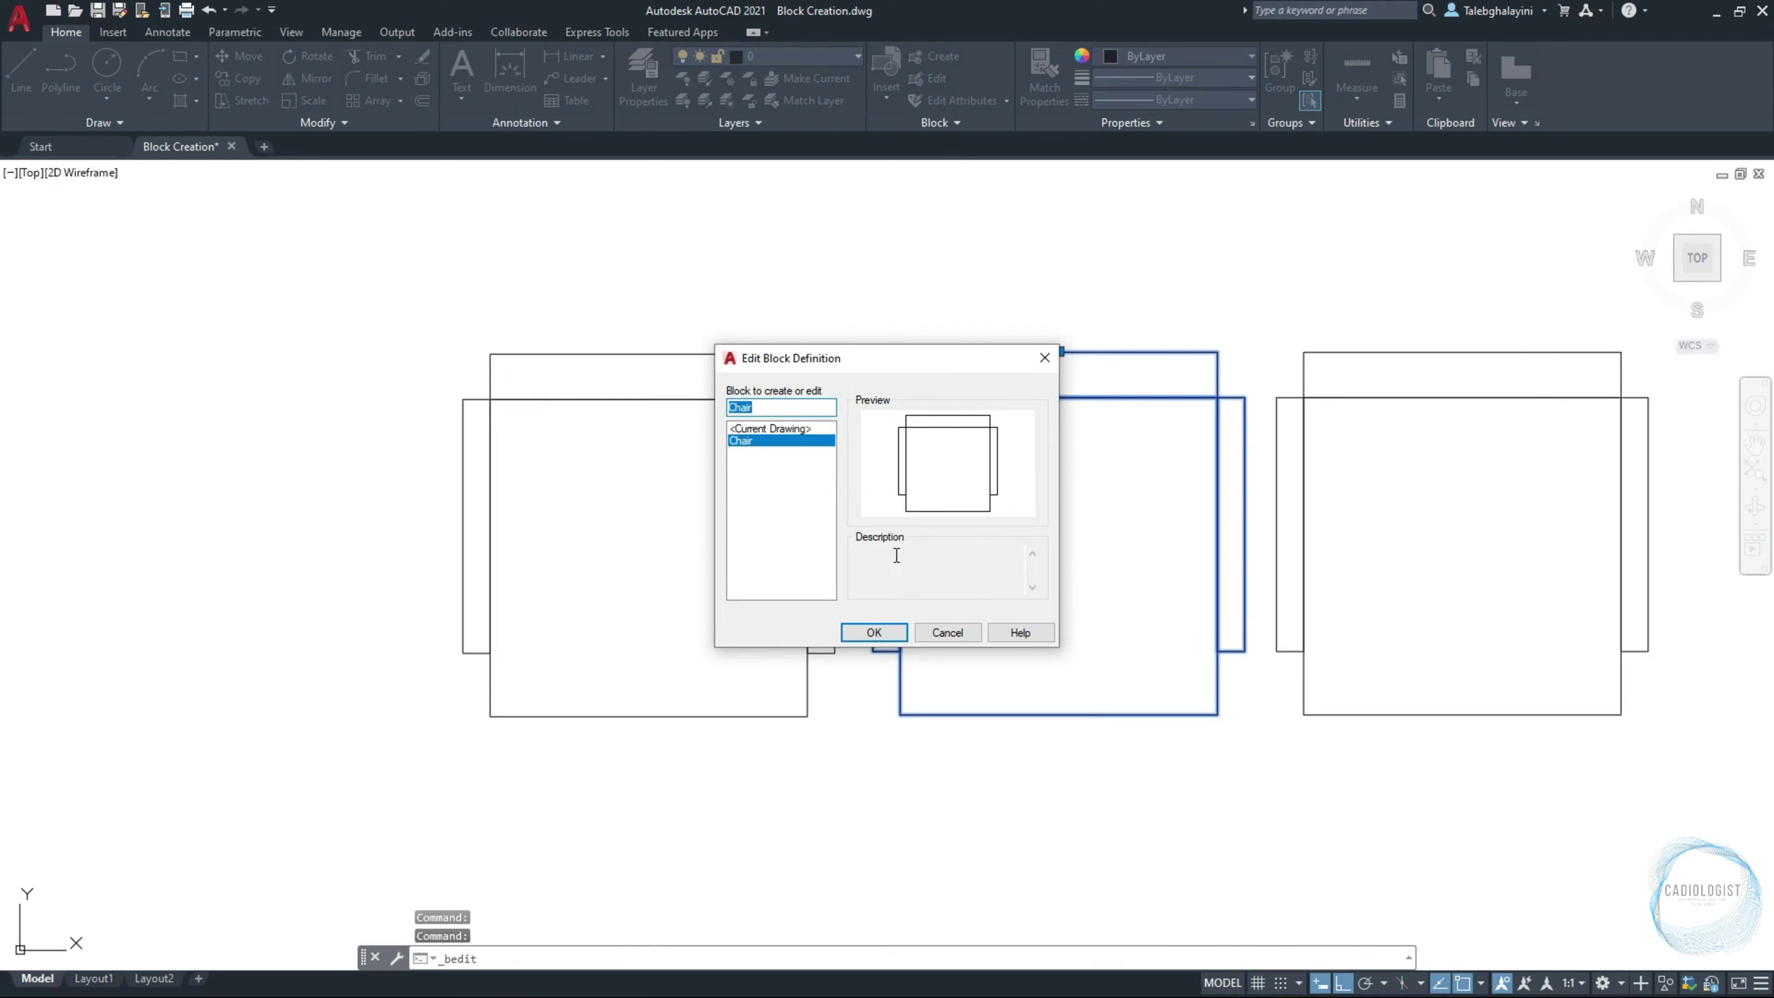
click(876, 634)
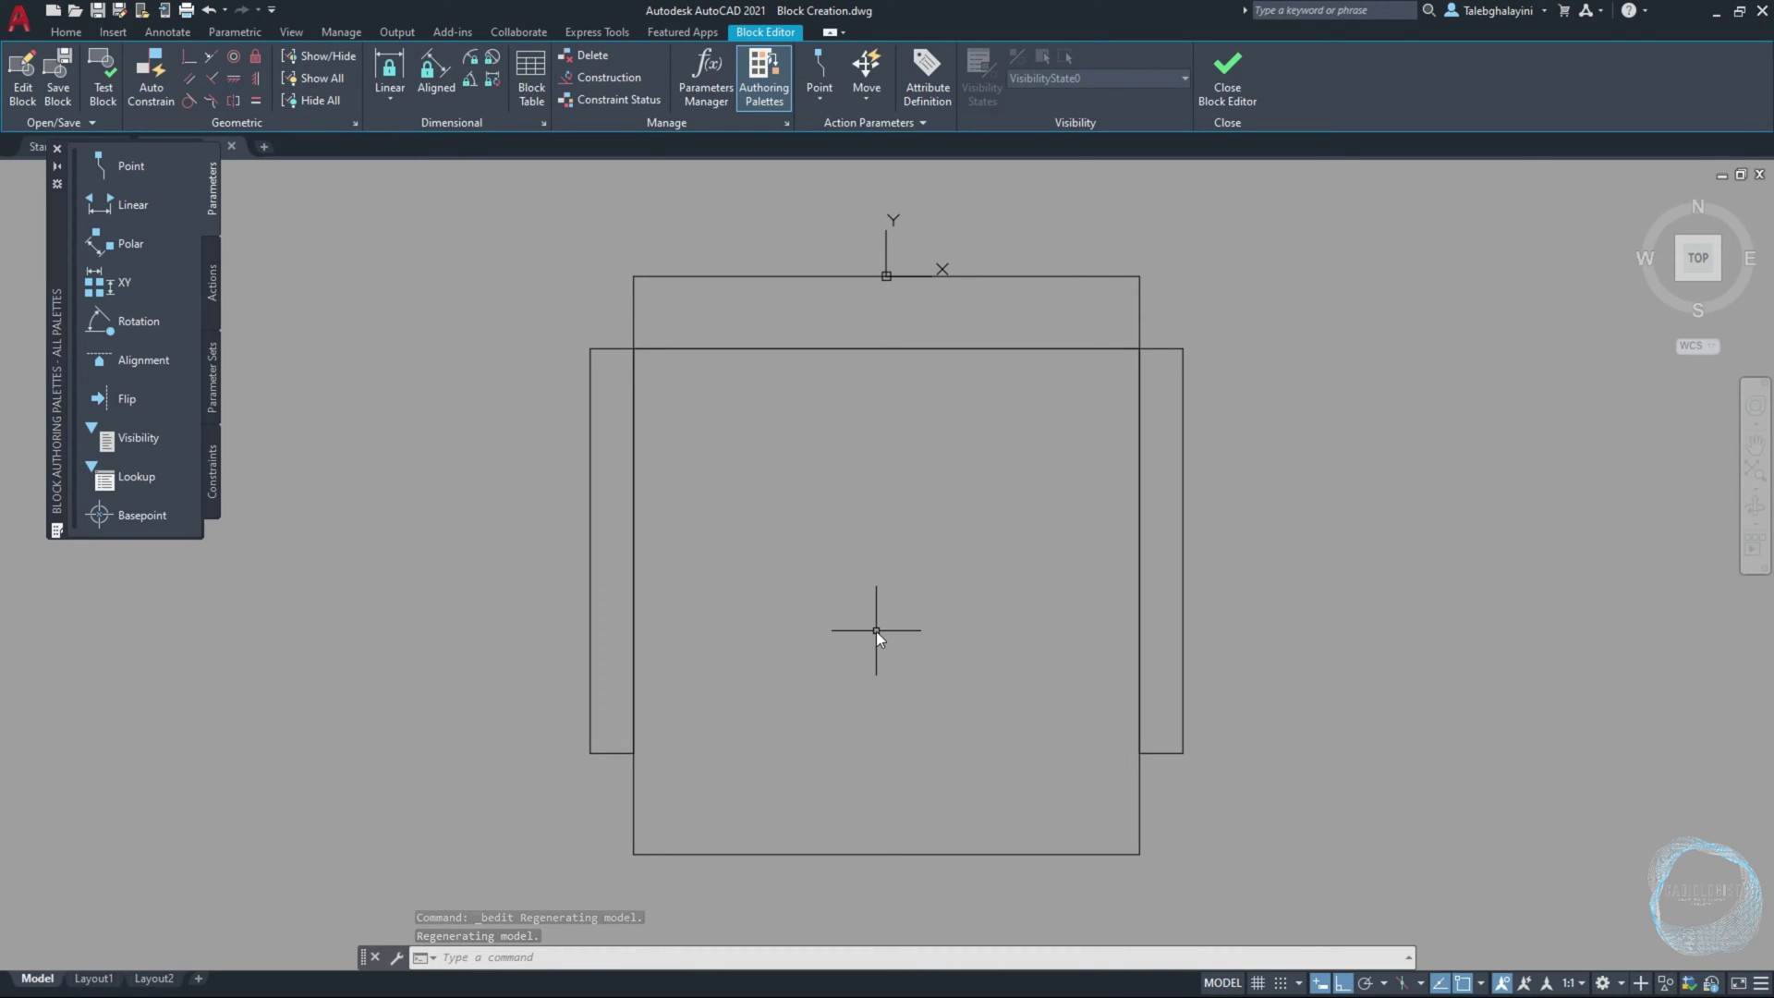
text(l)
key(Return)
click(634, 853)
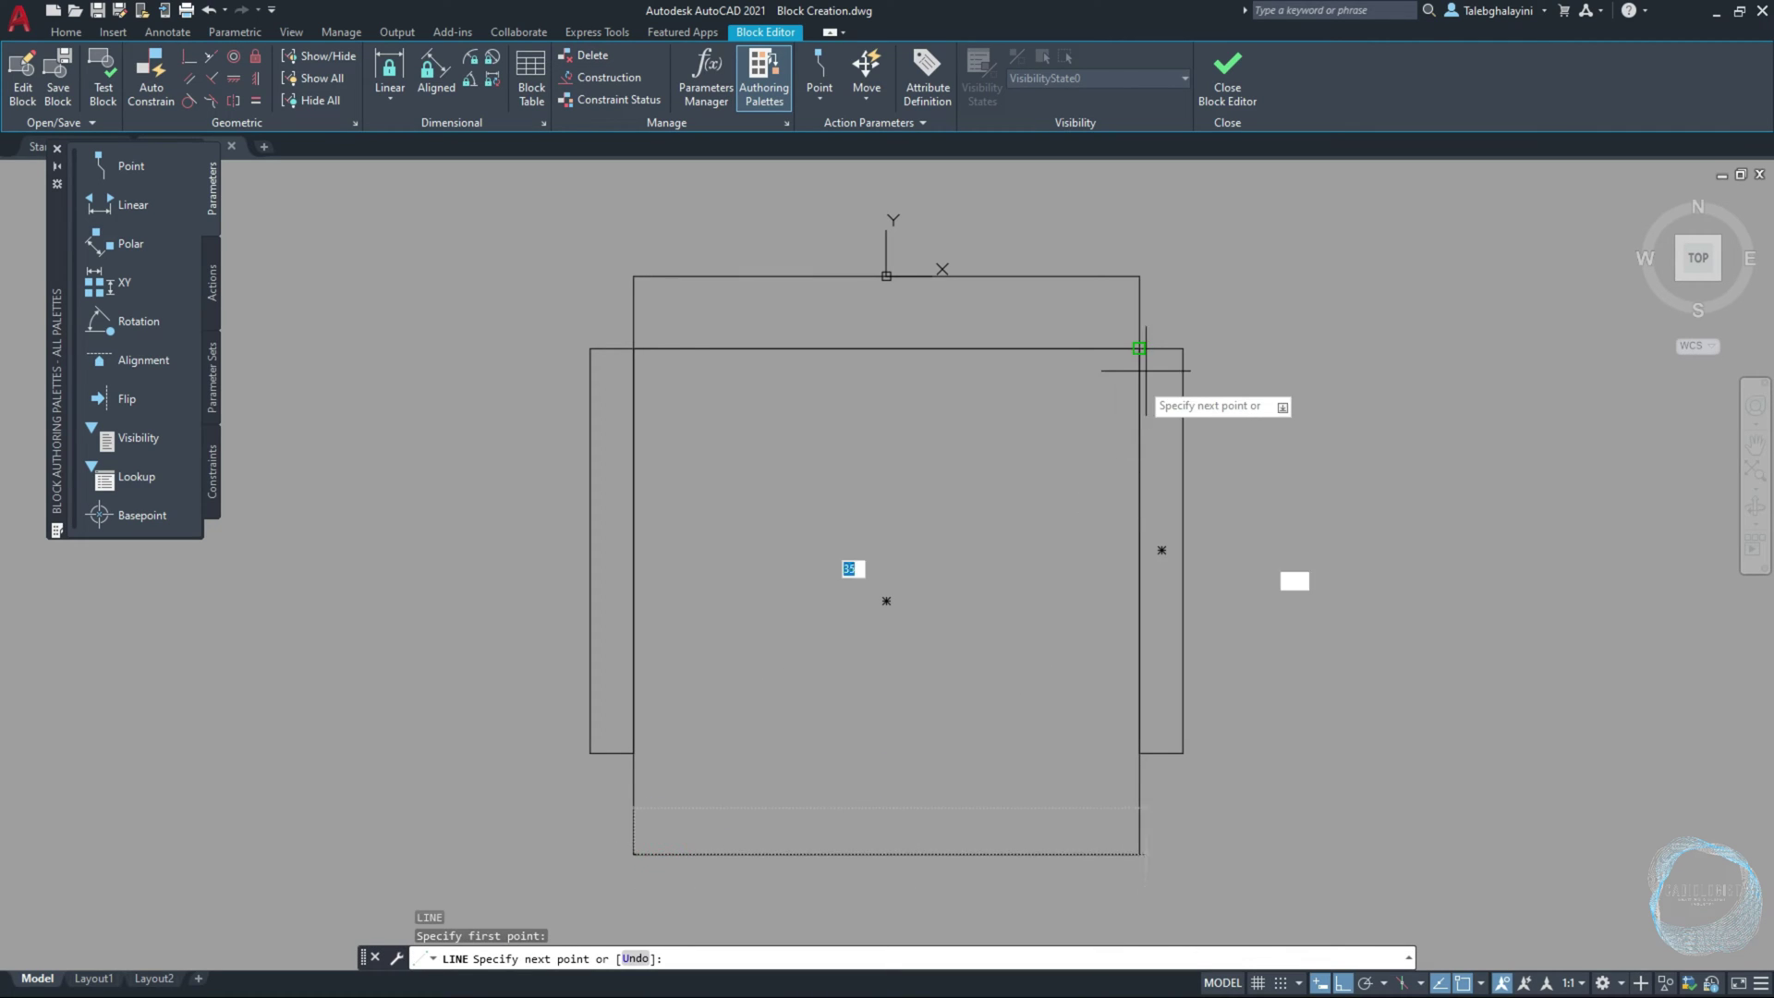
click(1140, 348)
key(Return)
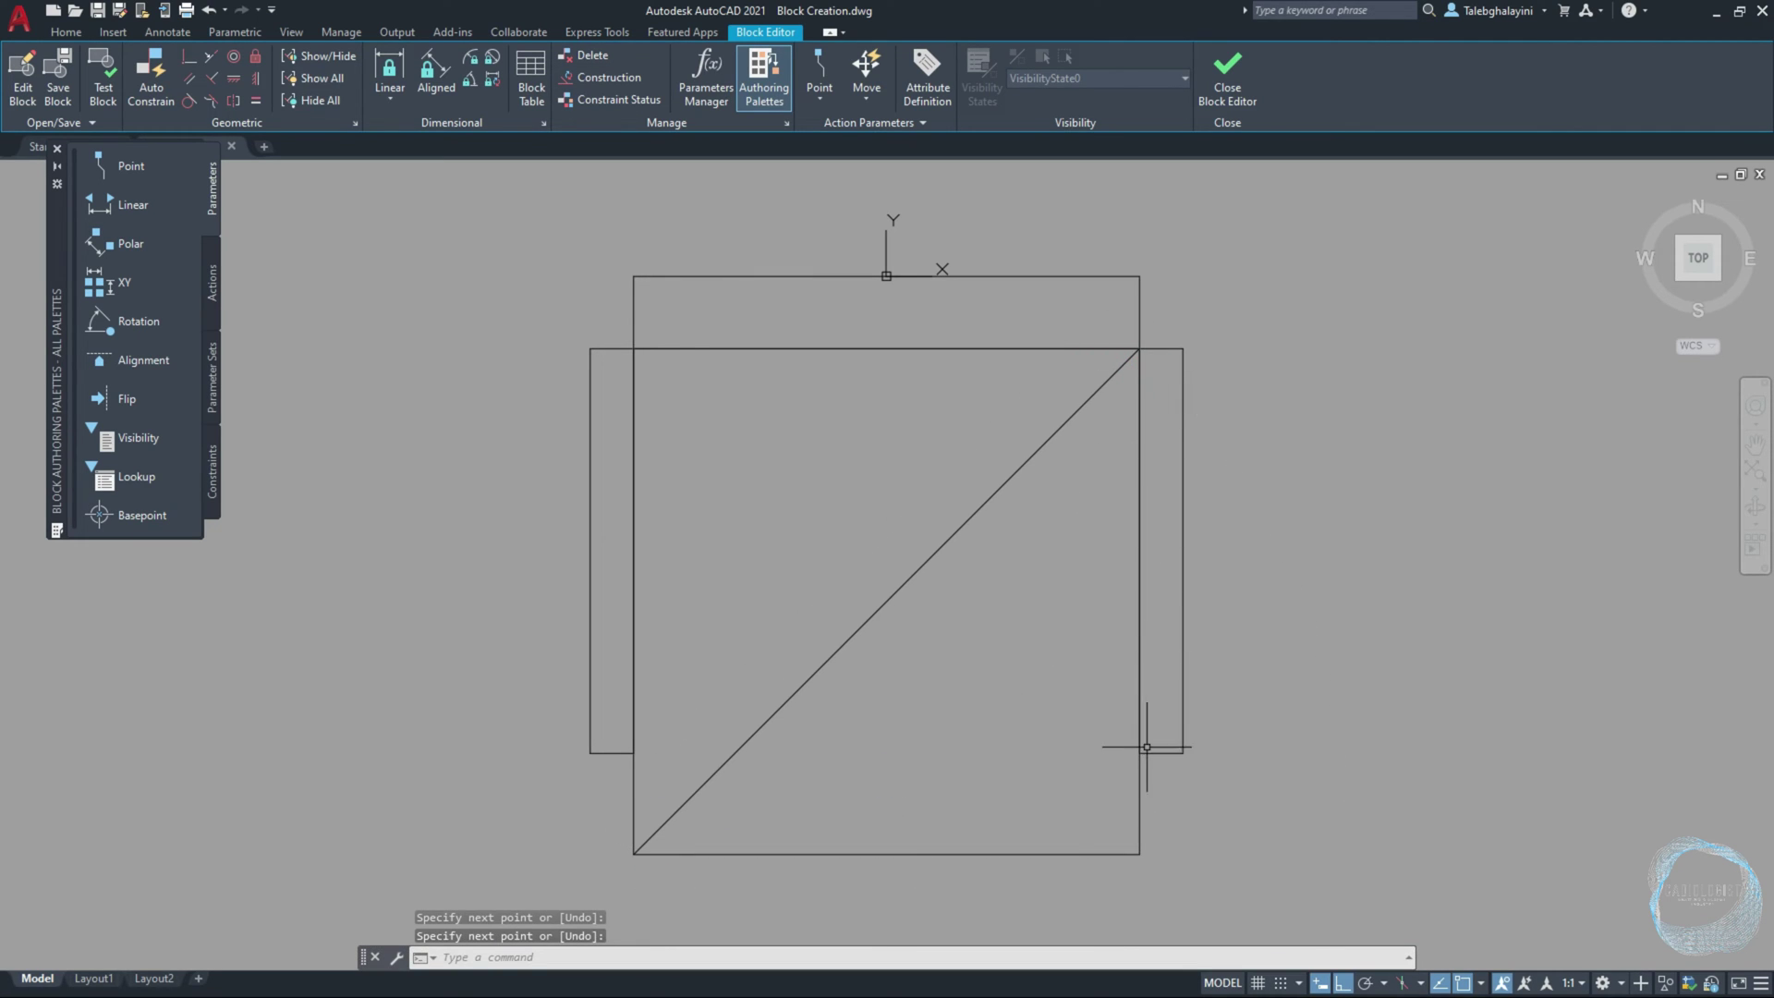
Step: Draw the opposite seat diagonal to form an X, then close the editor saving Chair
key(Return)
click(1140, 853)
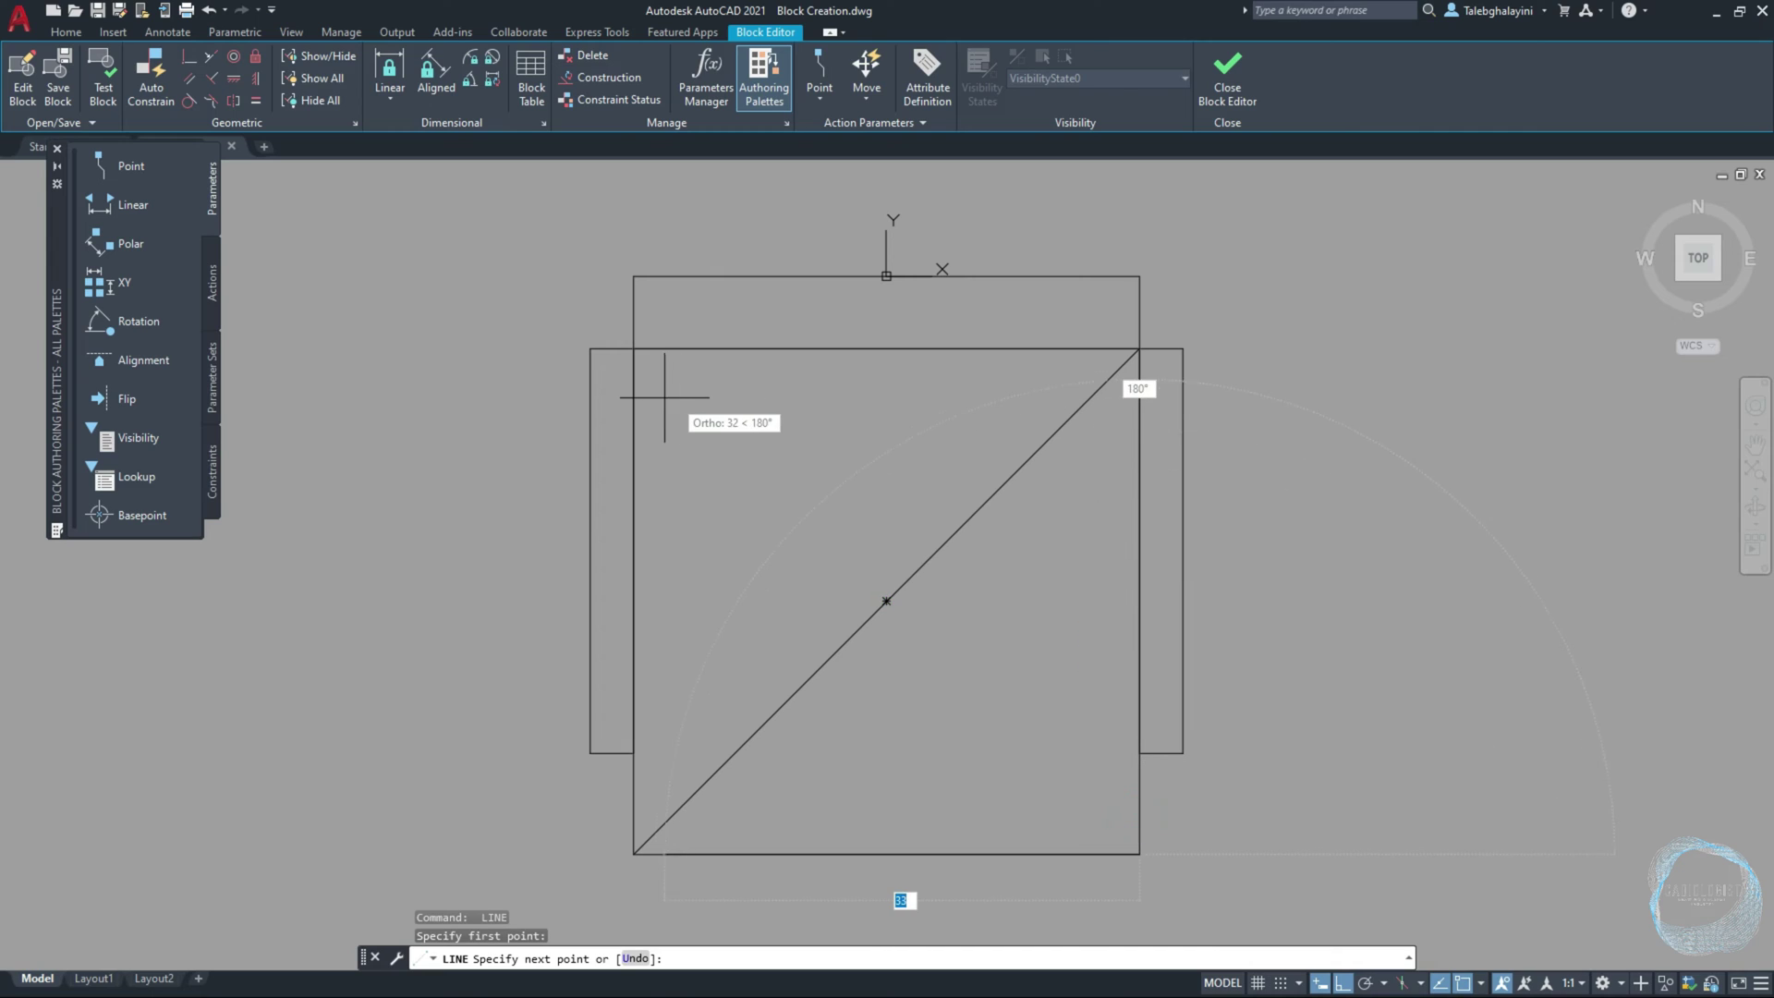
click(634, 349)
key(Return)
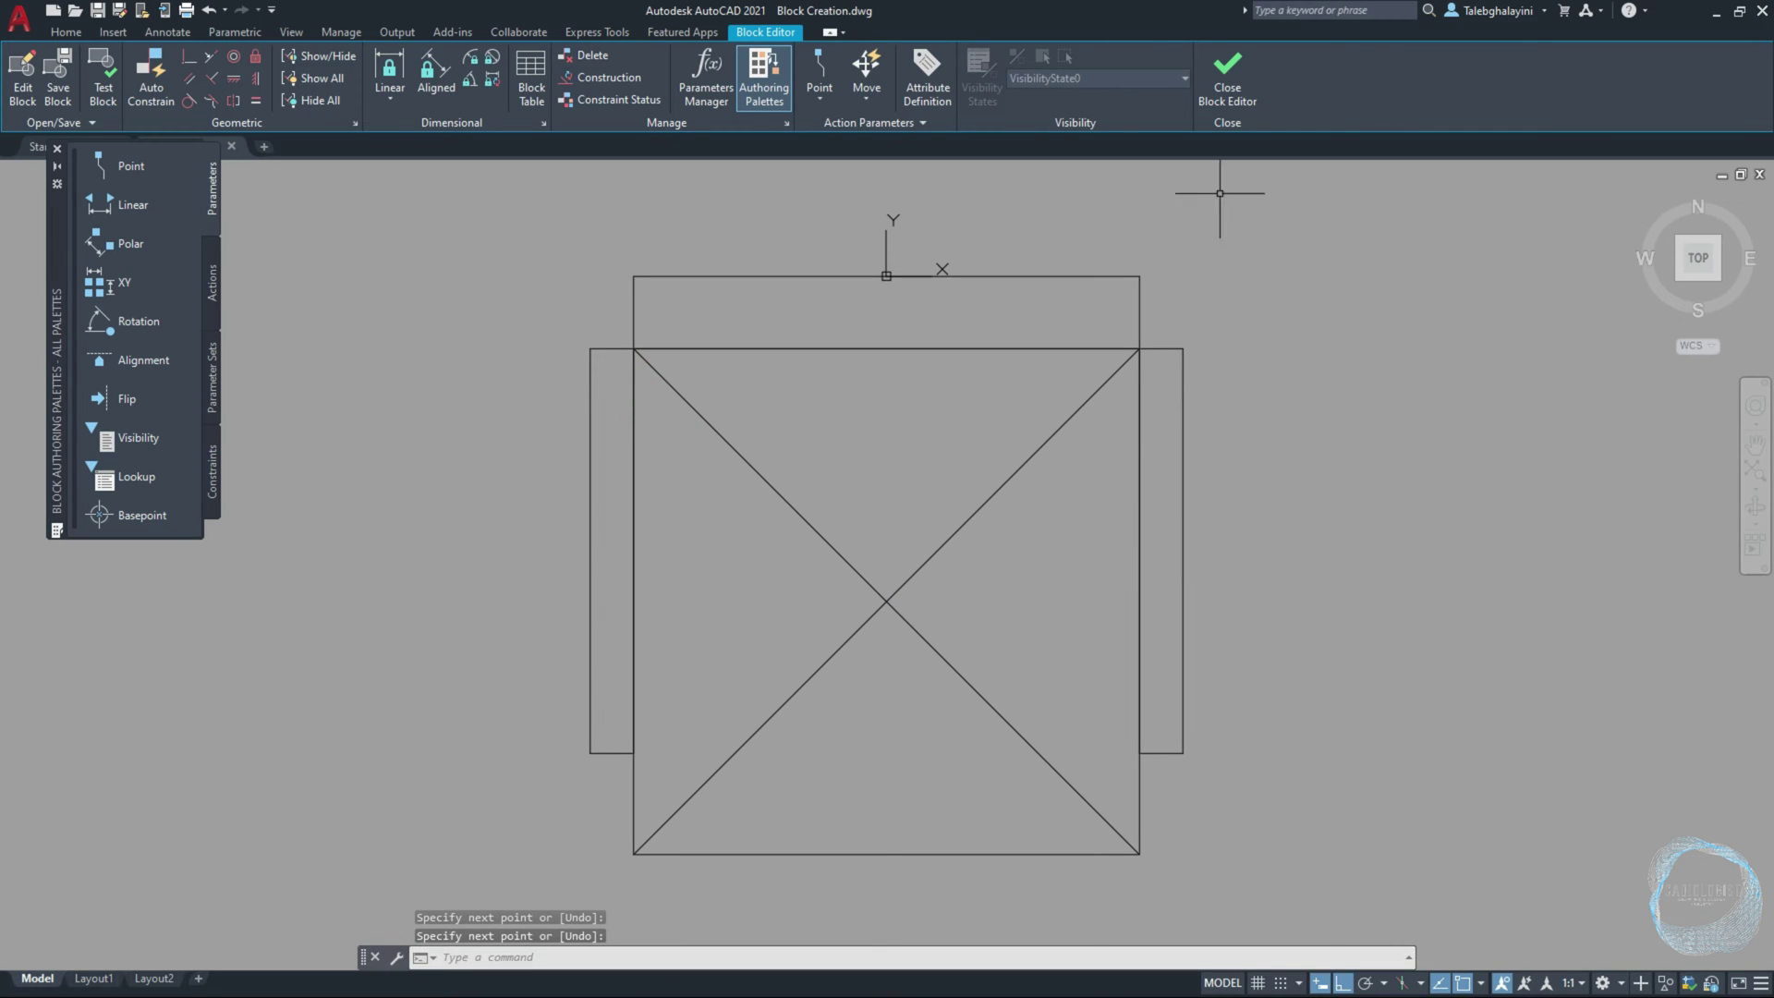
click(1227, 75)
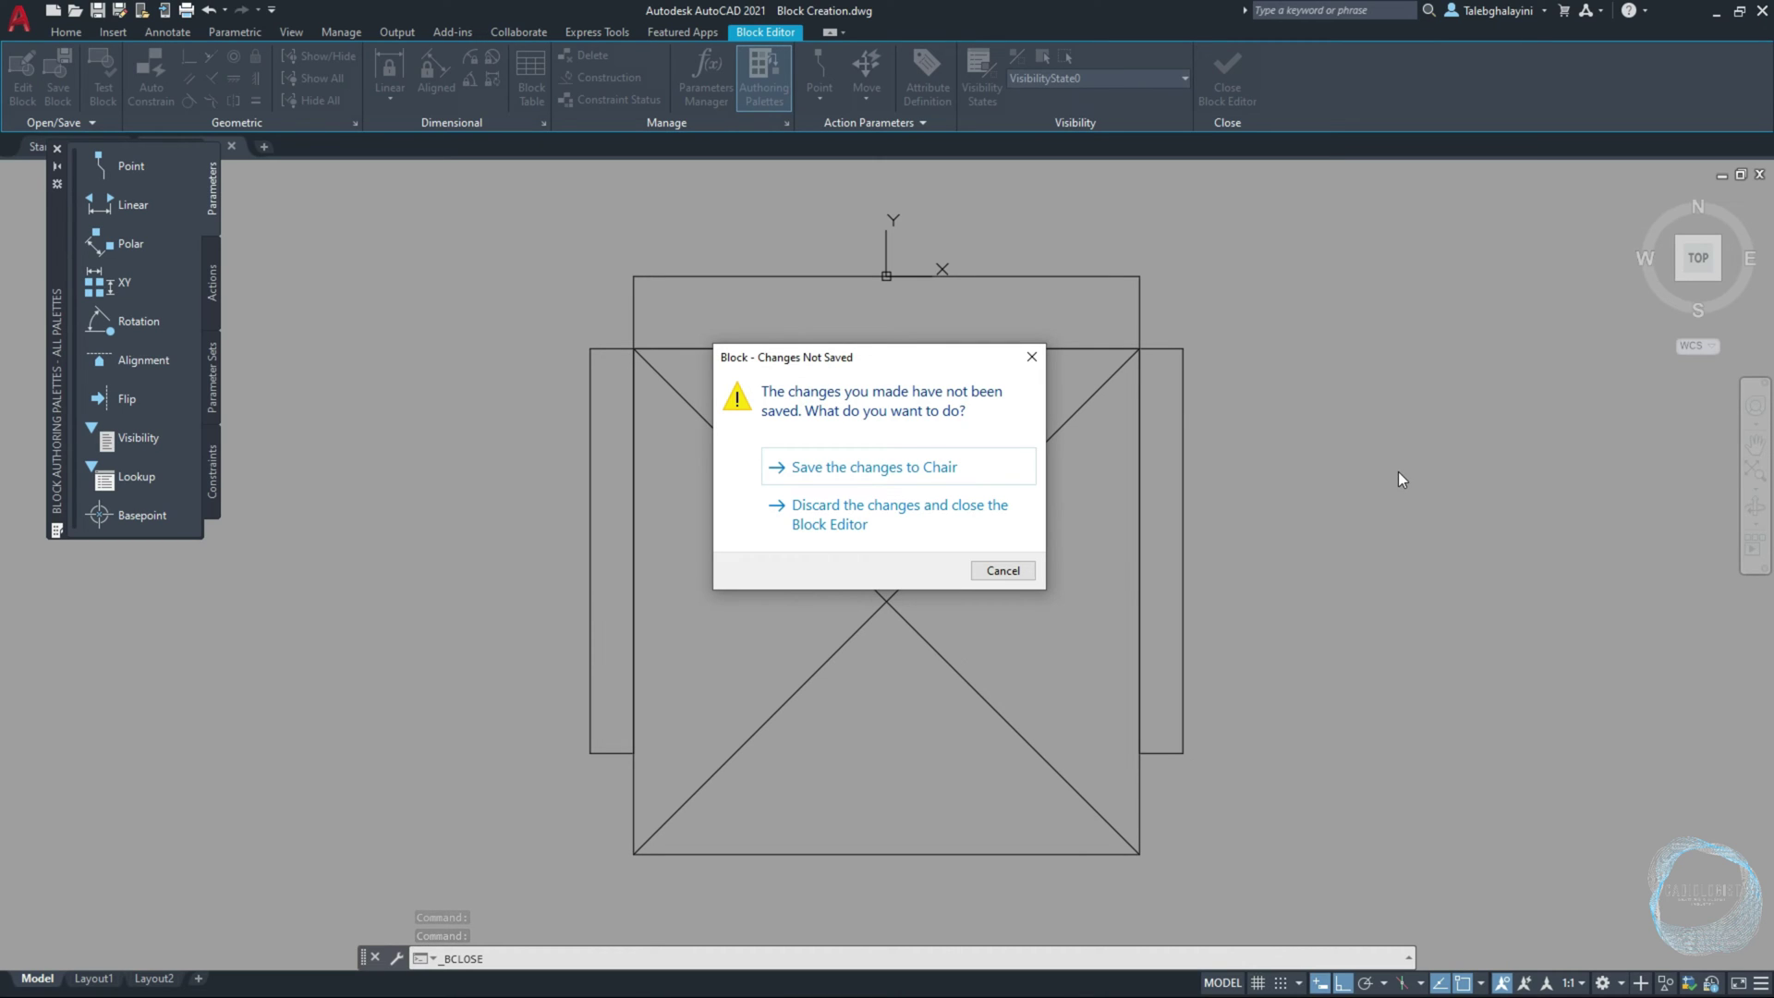
click(973, 473)
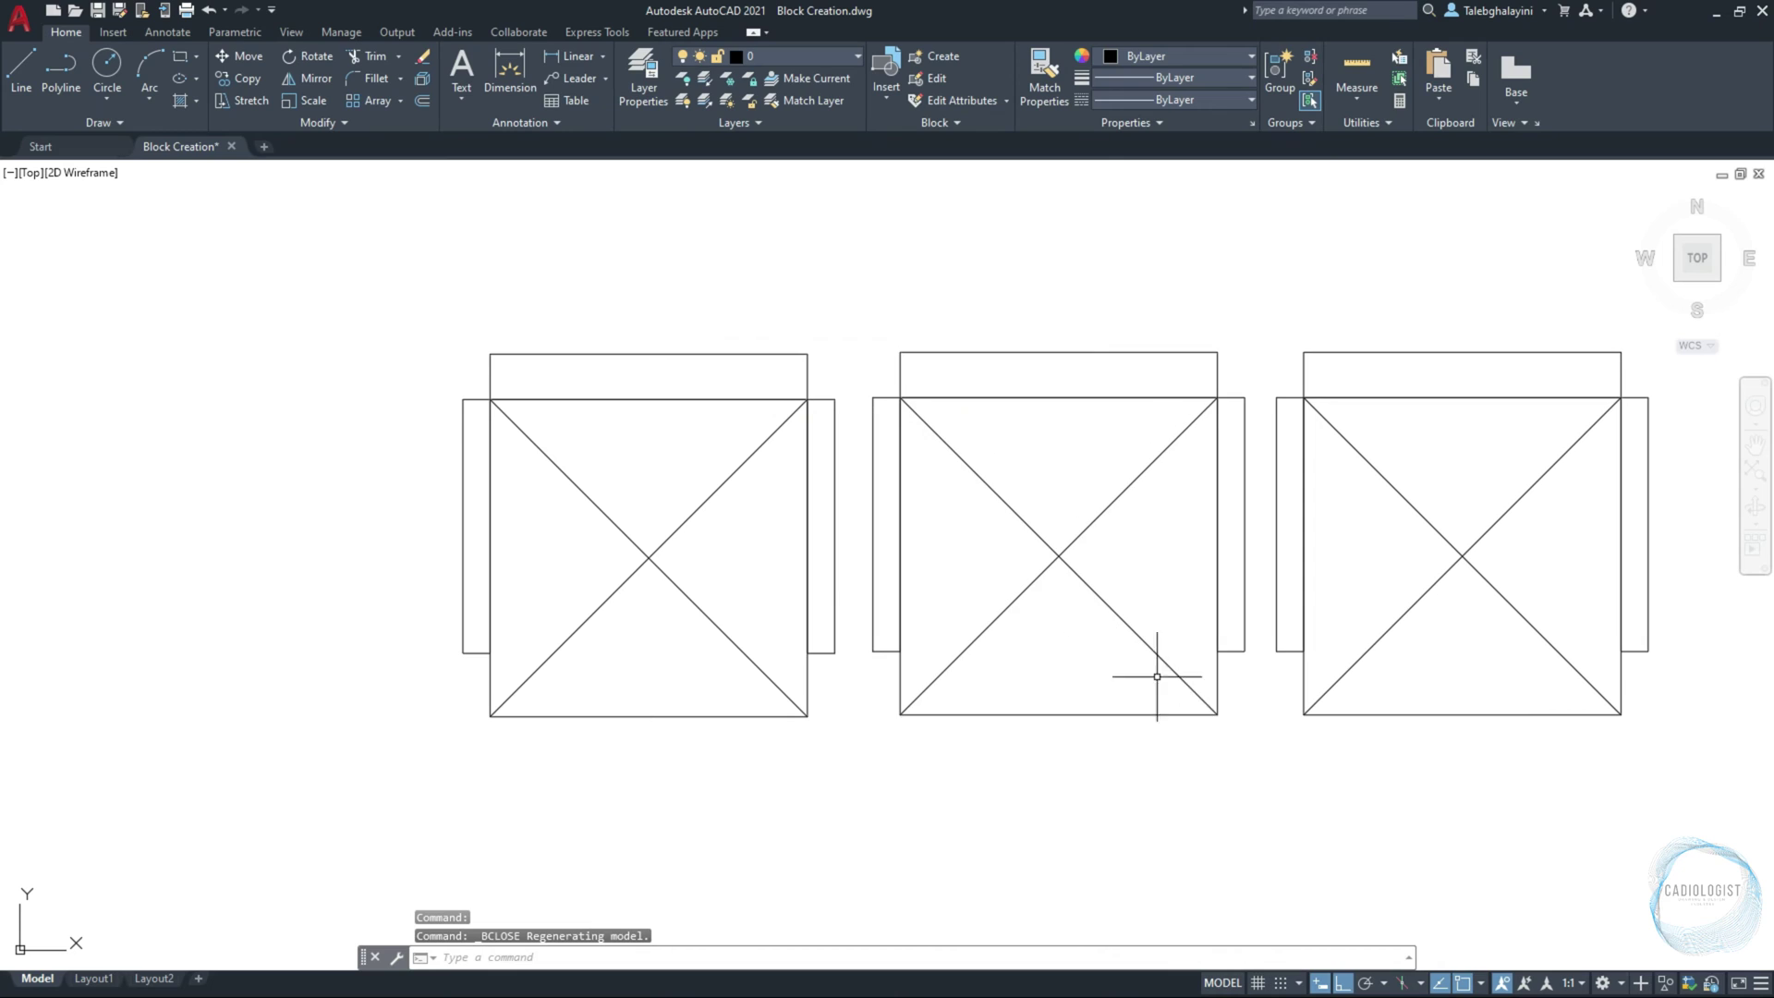
Step: Pan the view of the three chairs up and to the left
middle_drag(1331, 778, 1149, 757)
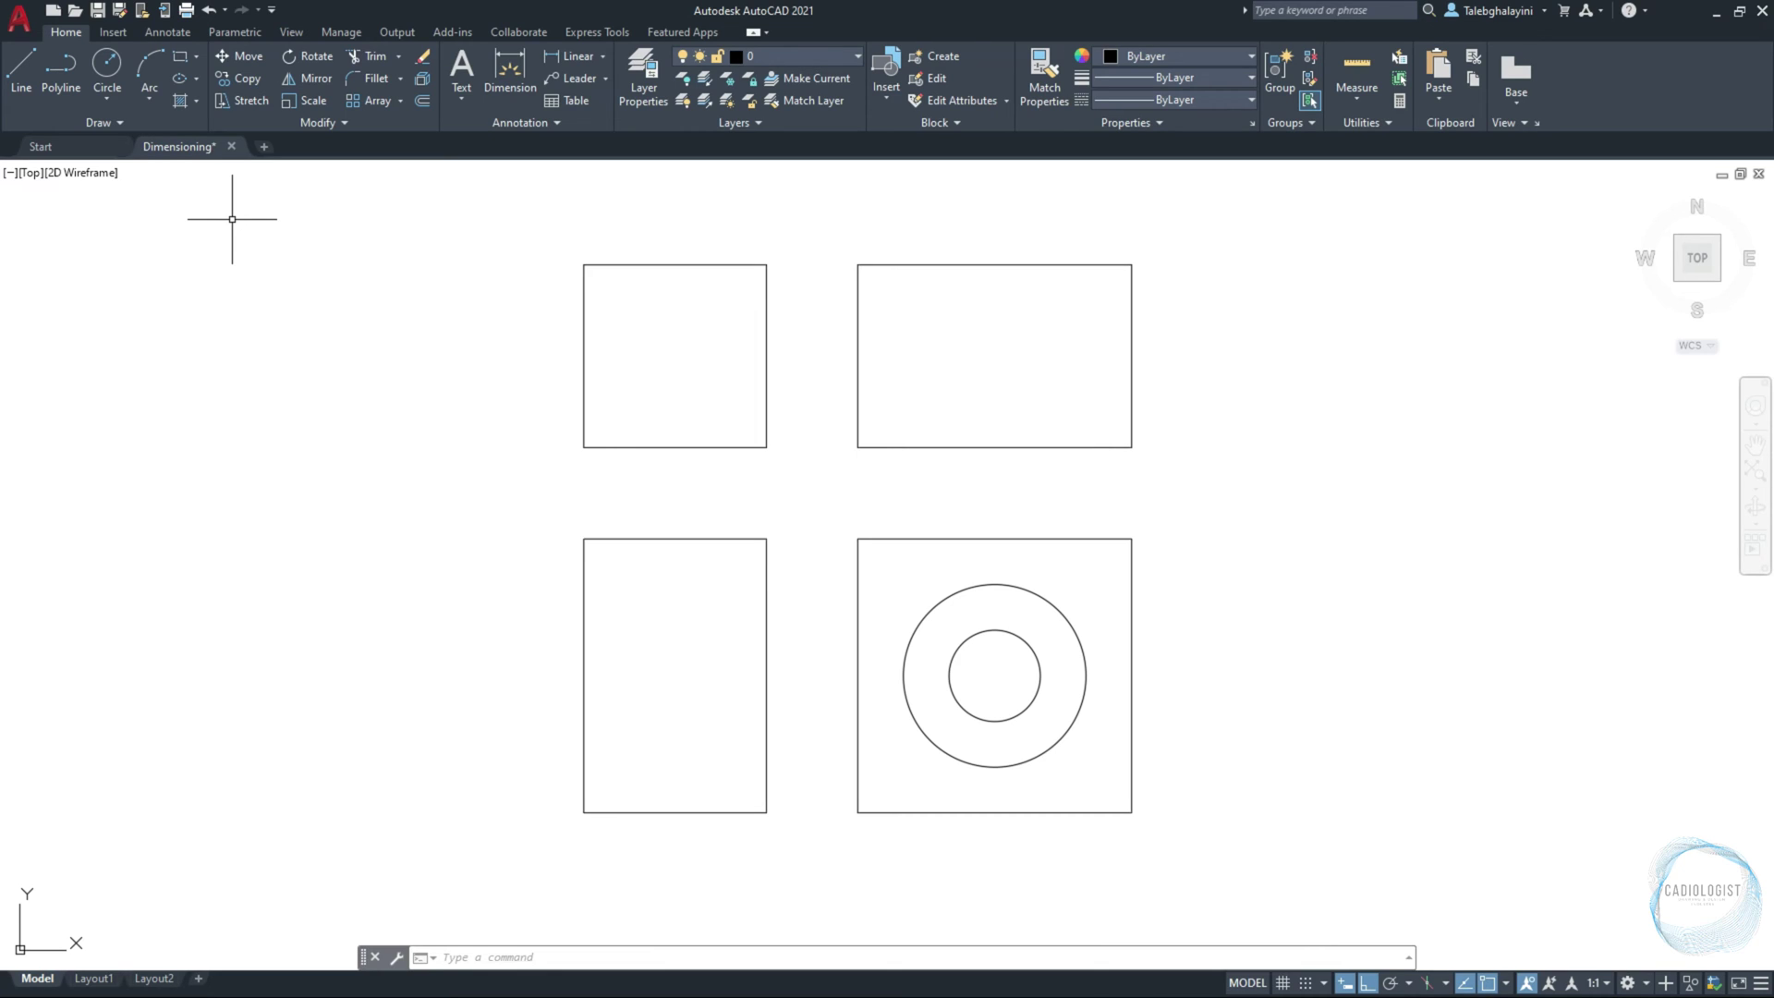
Step: Place a linear 200 dimension above the upper-left rectangle, corner to corner along its top edge
click(169, 34)
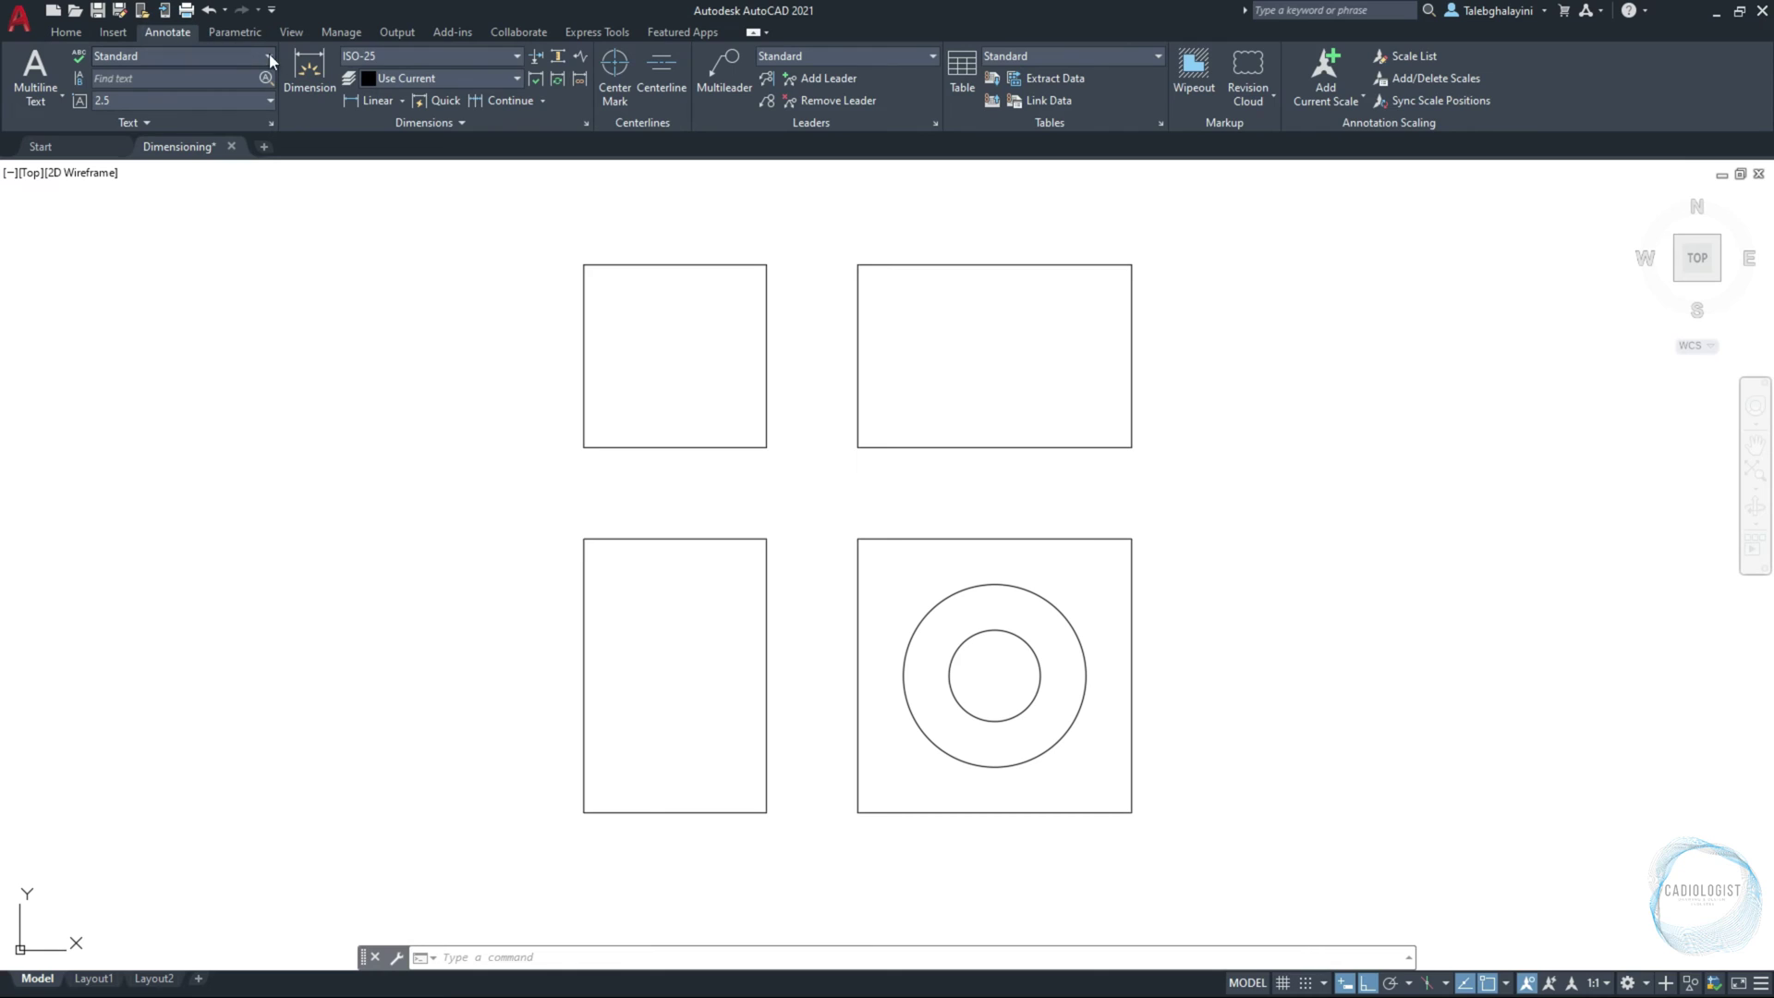
click(403, 102)
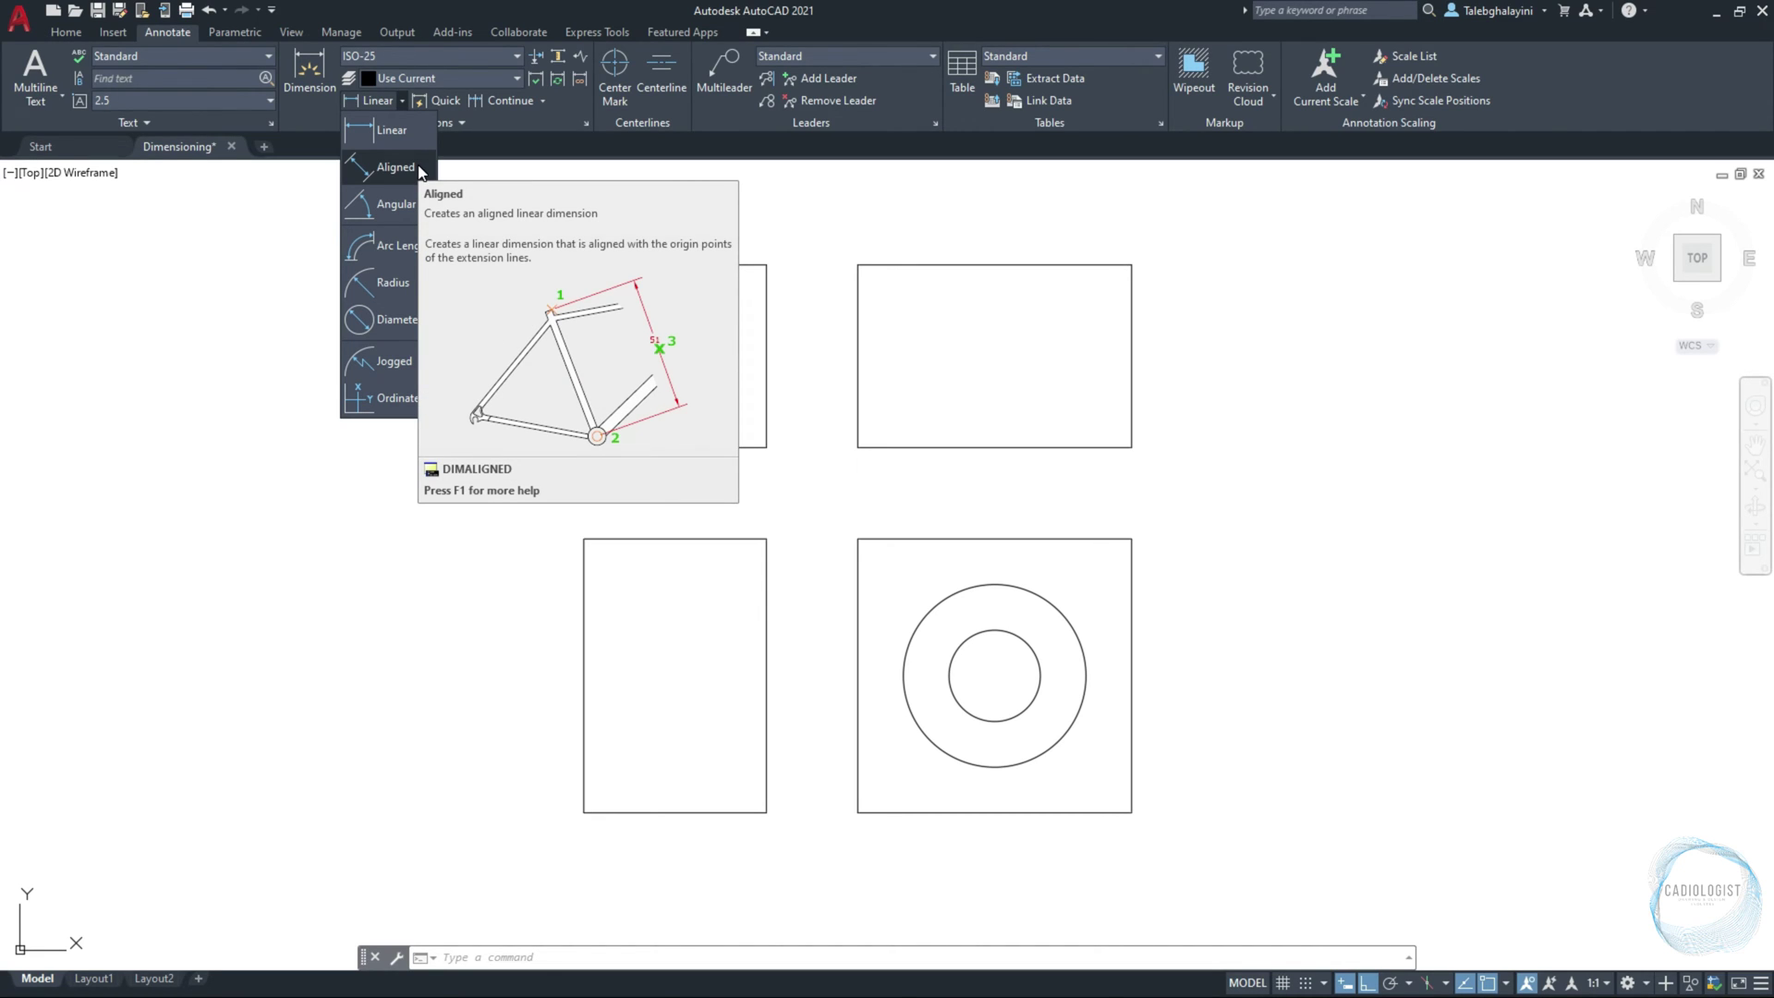
click(409, 134)
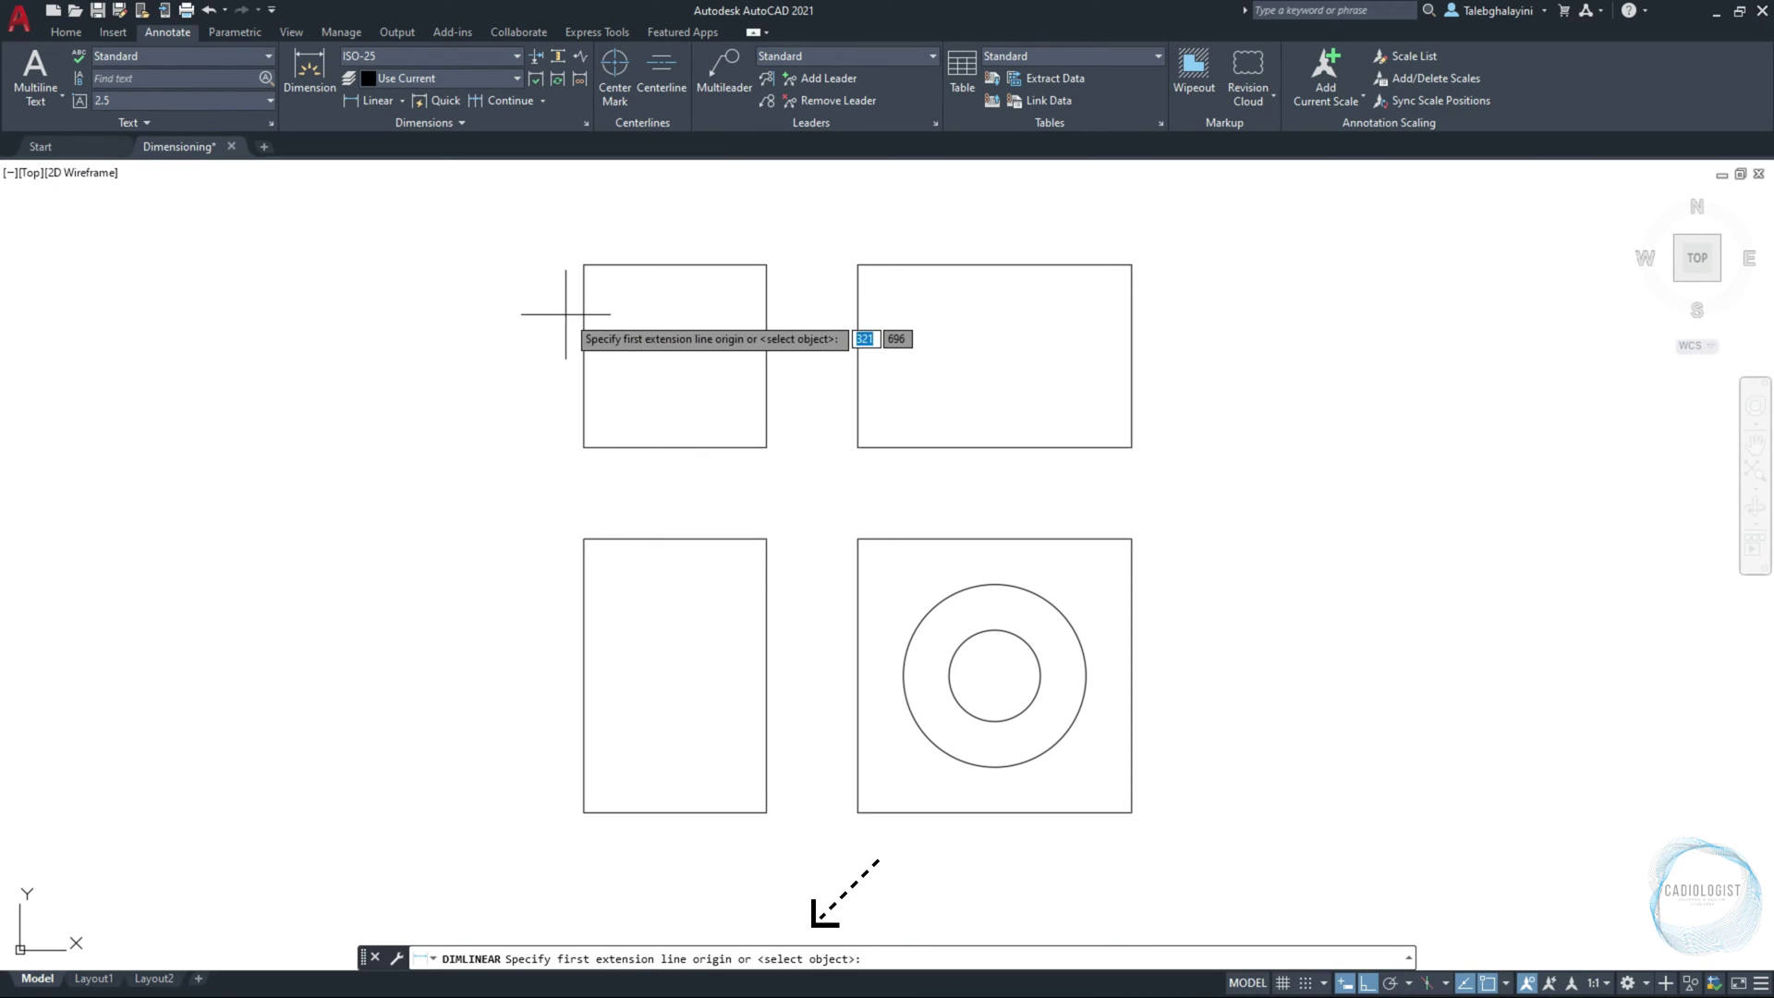
click(585, 267)
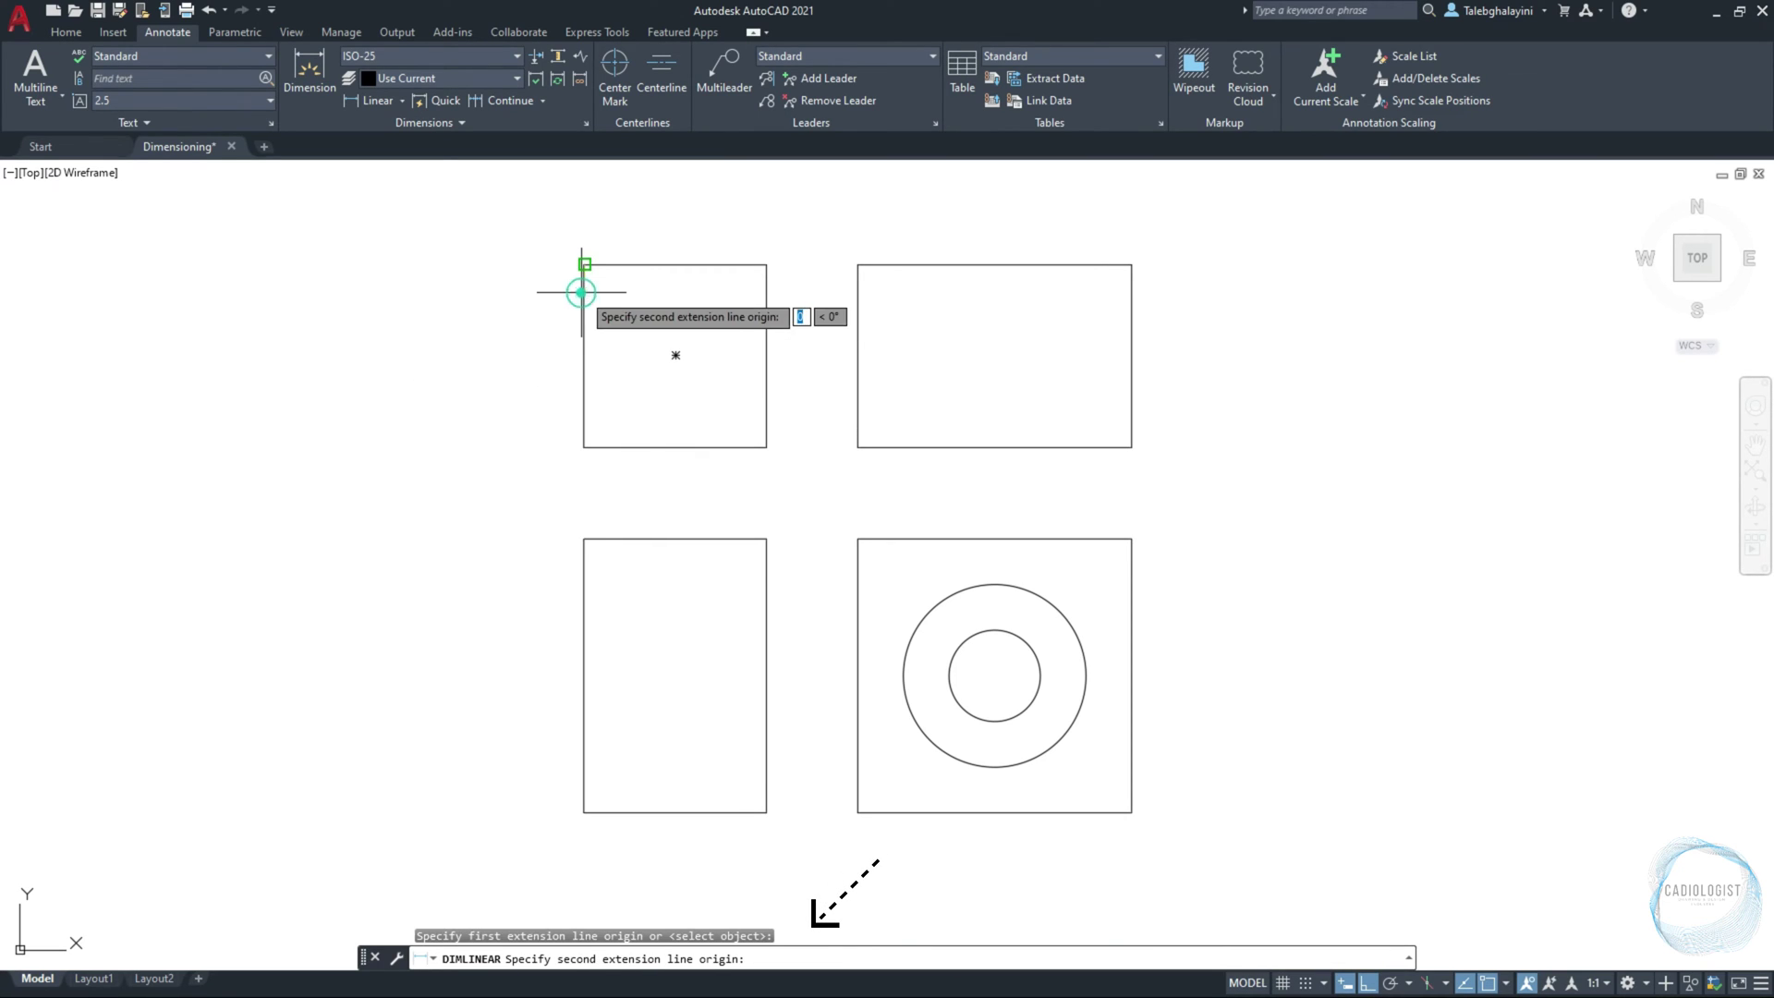
click(767, 265)
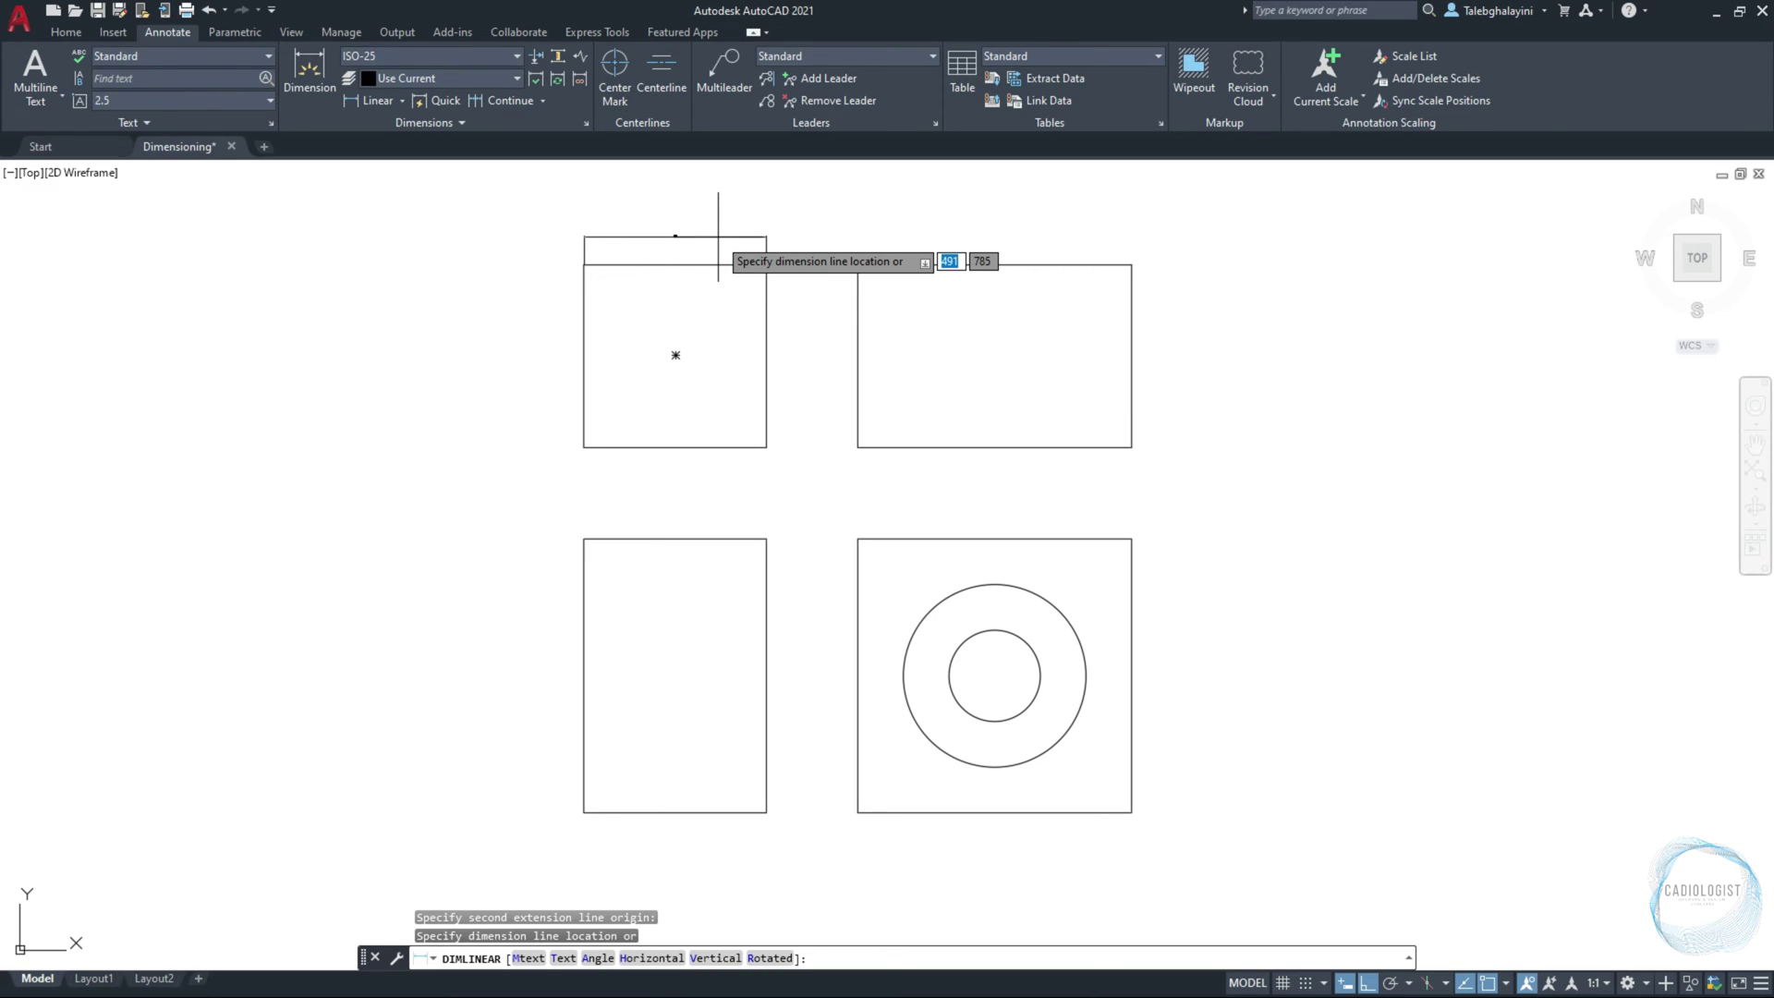
click(718, 237)
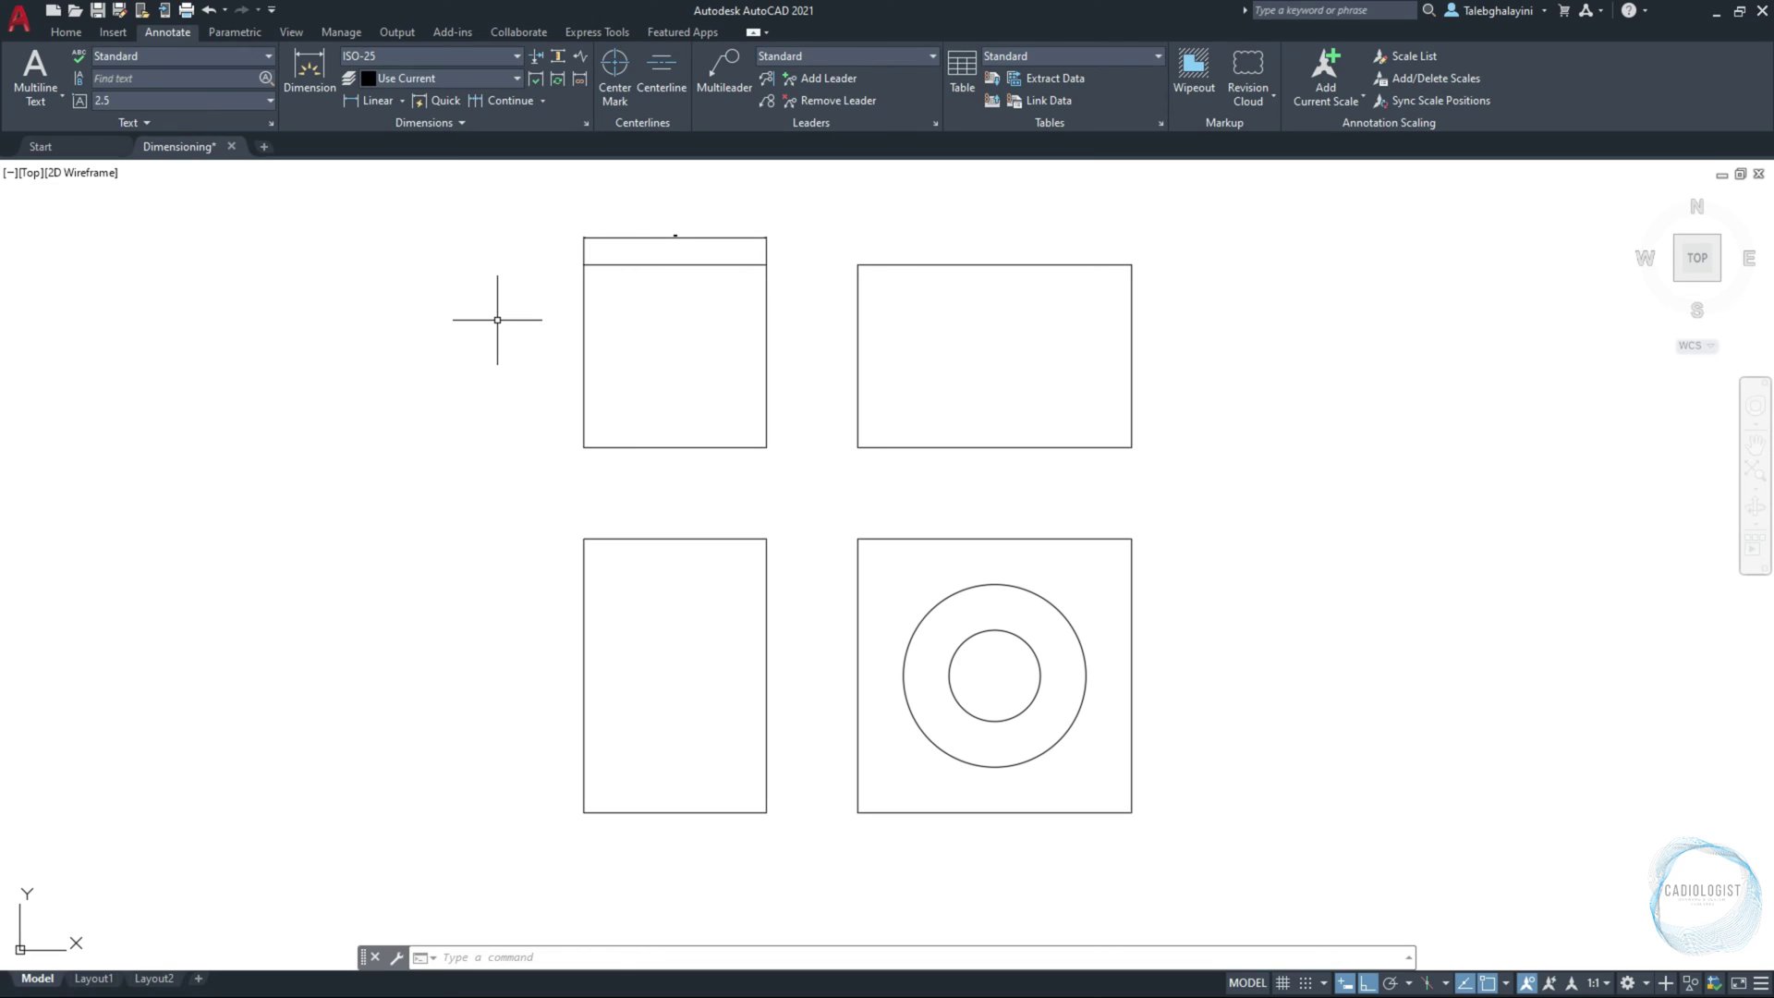
Step: Open the Dimension Style Manager and start modifying the ISO-25 style
click(517, 56)
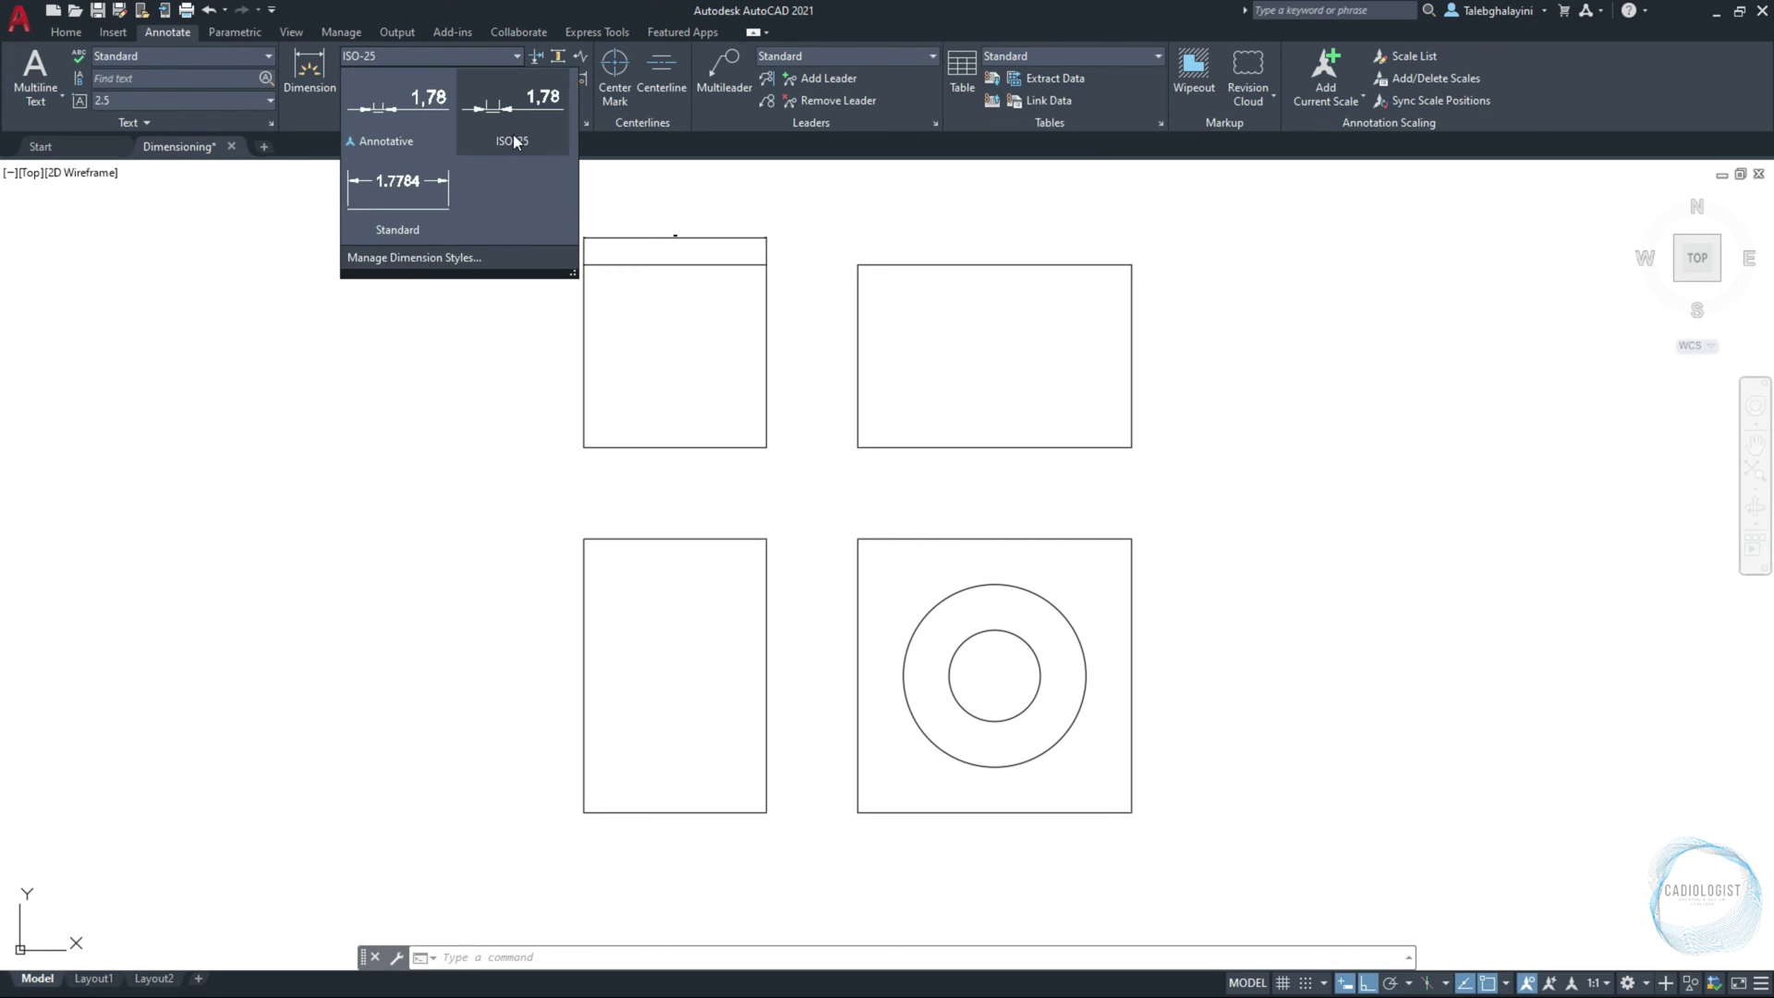
click(519, 255)
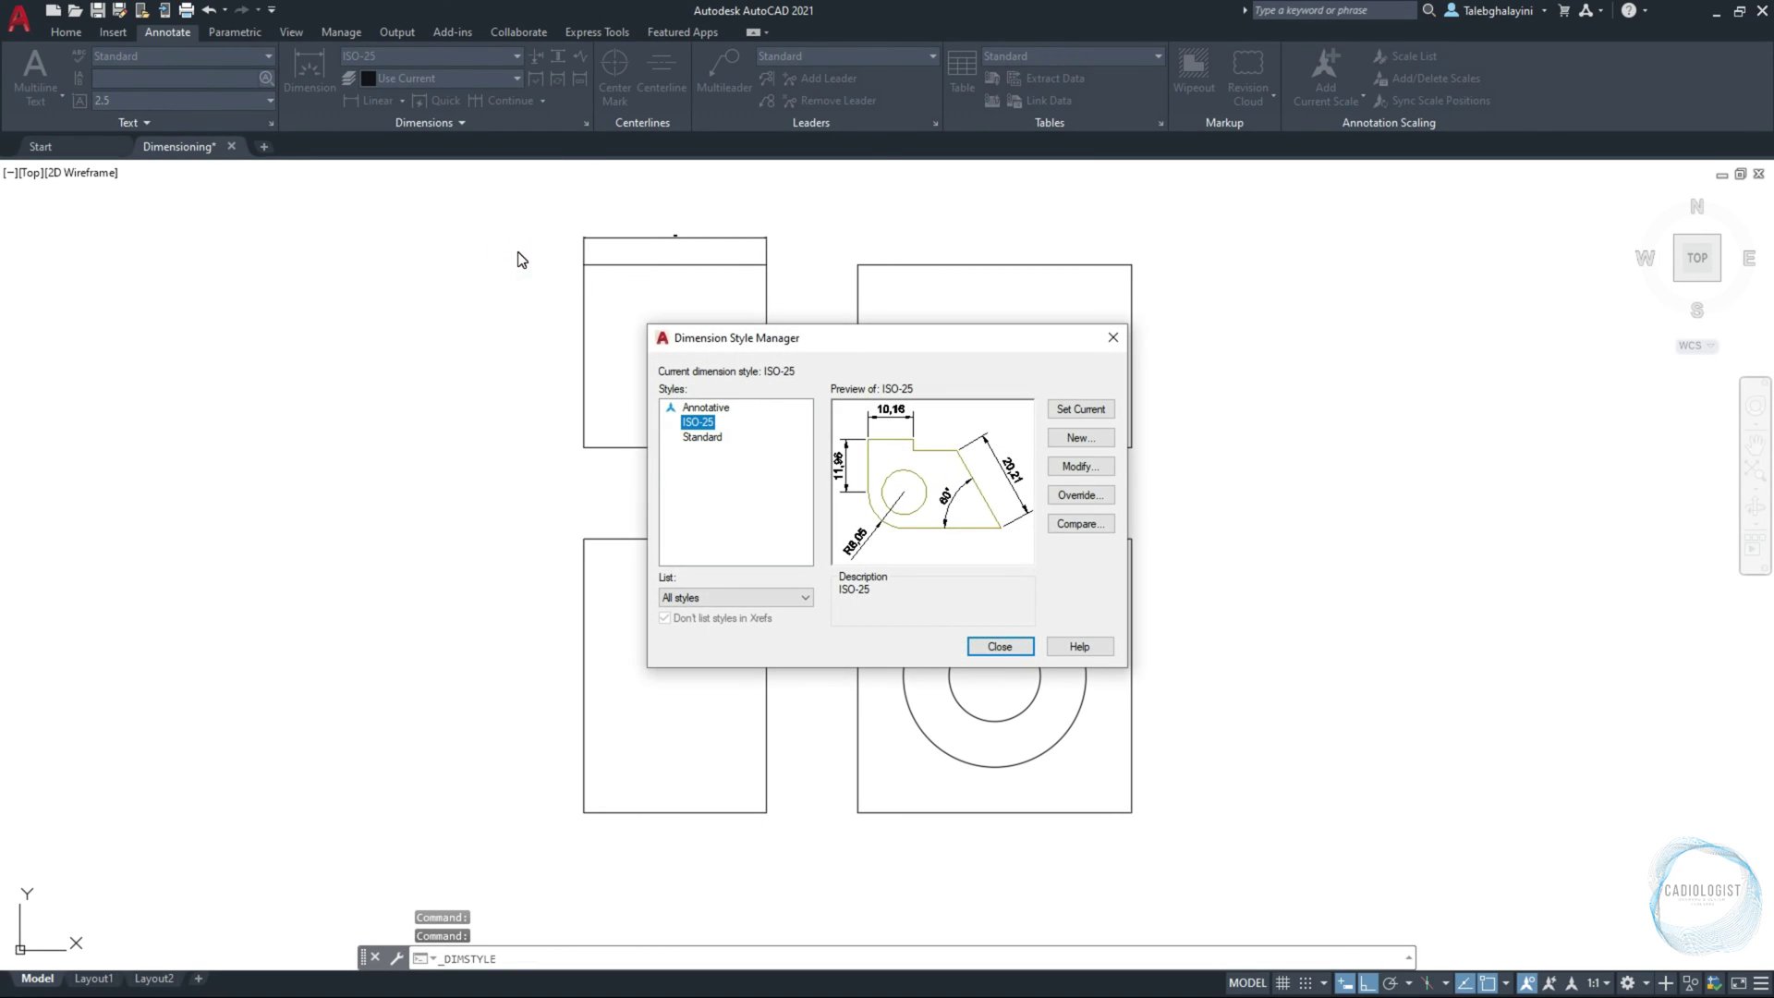
key(d)
key(d)
click(1081, 466)
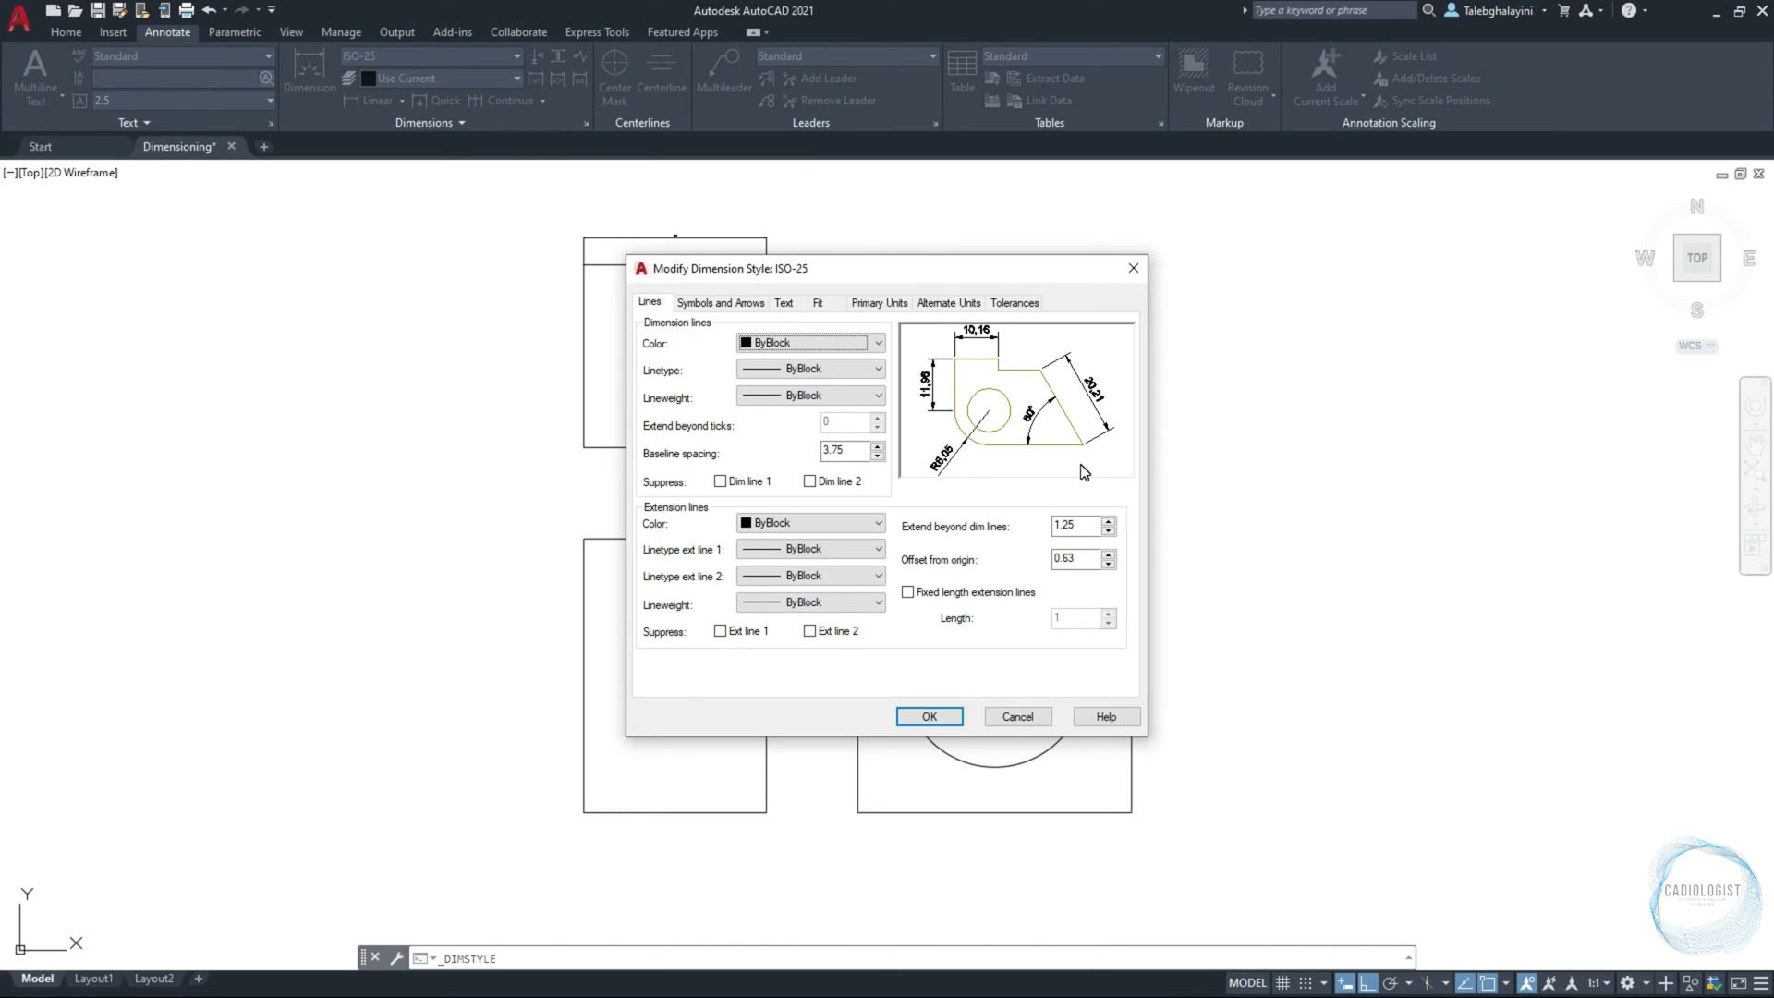
Step: Set baseline spacing to 3.5 and extension beyond dimension lines to 1
double_click(852, 448)
text(3.5)
key(Tab)
double_click(1090, 527)
text(1)
key(Tab)
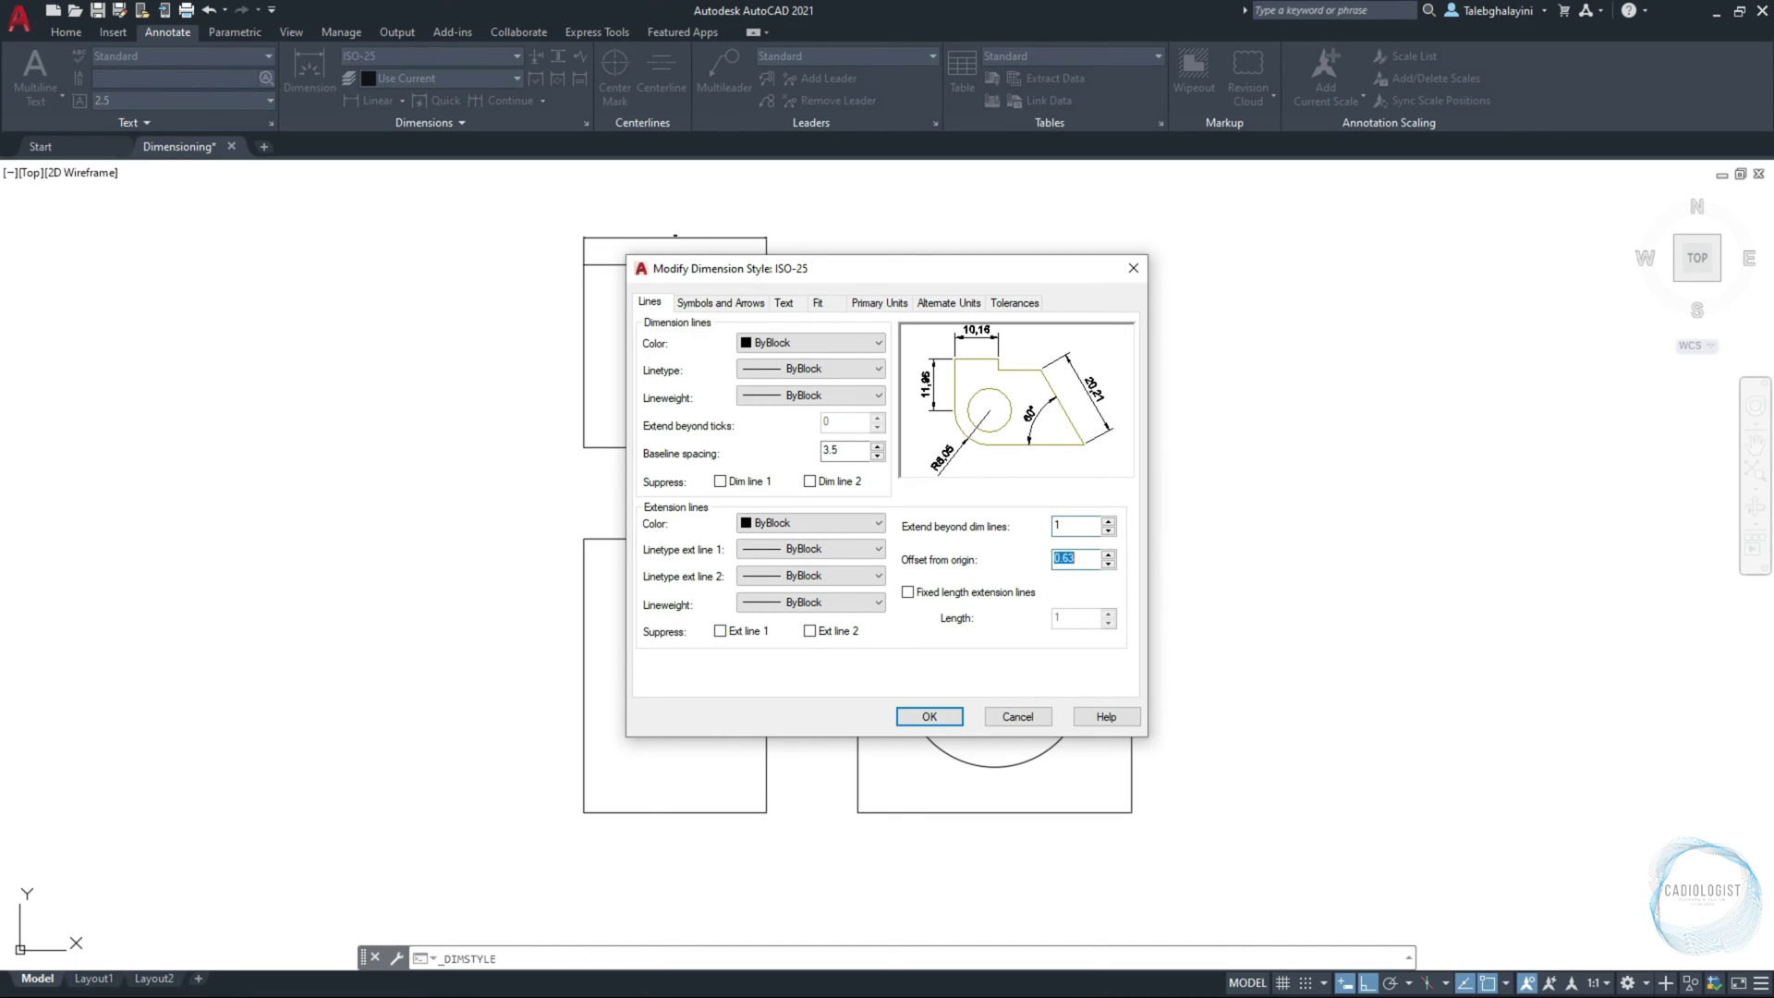
key(Tab)
Step: Set arrow size to 2.5 and break size to 1.5 under Symbols and Arrows
click(739, 305)
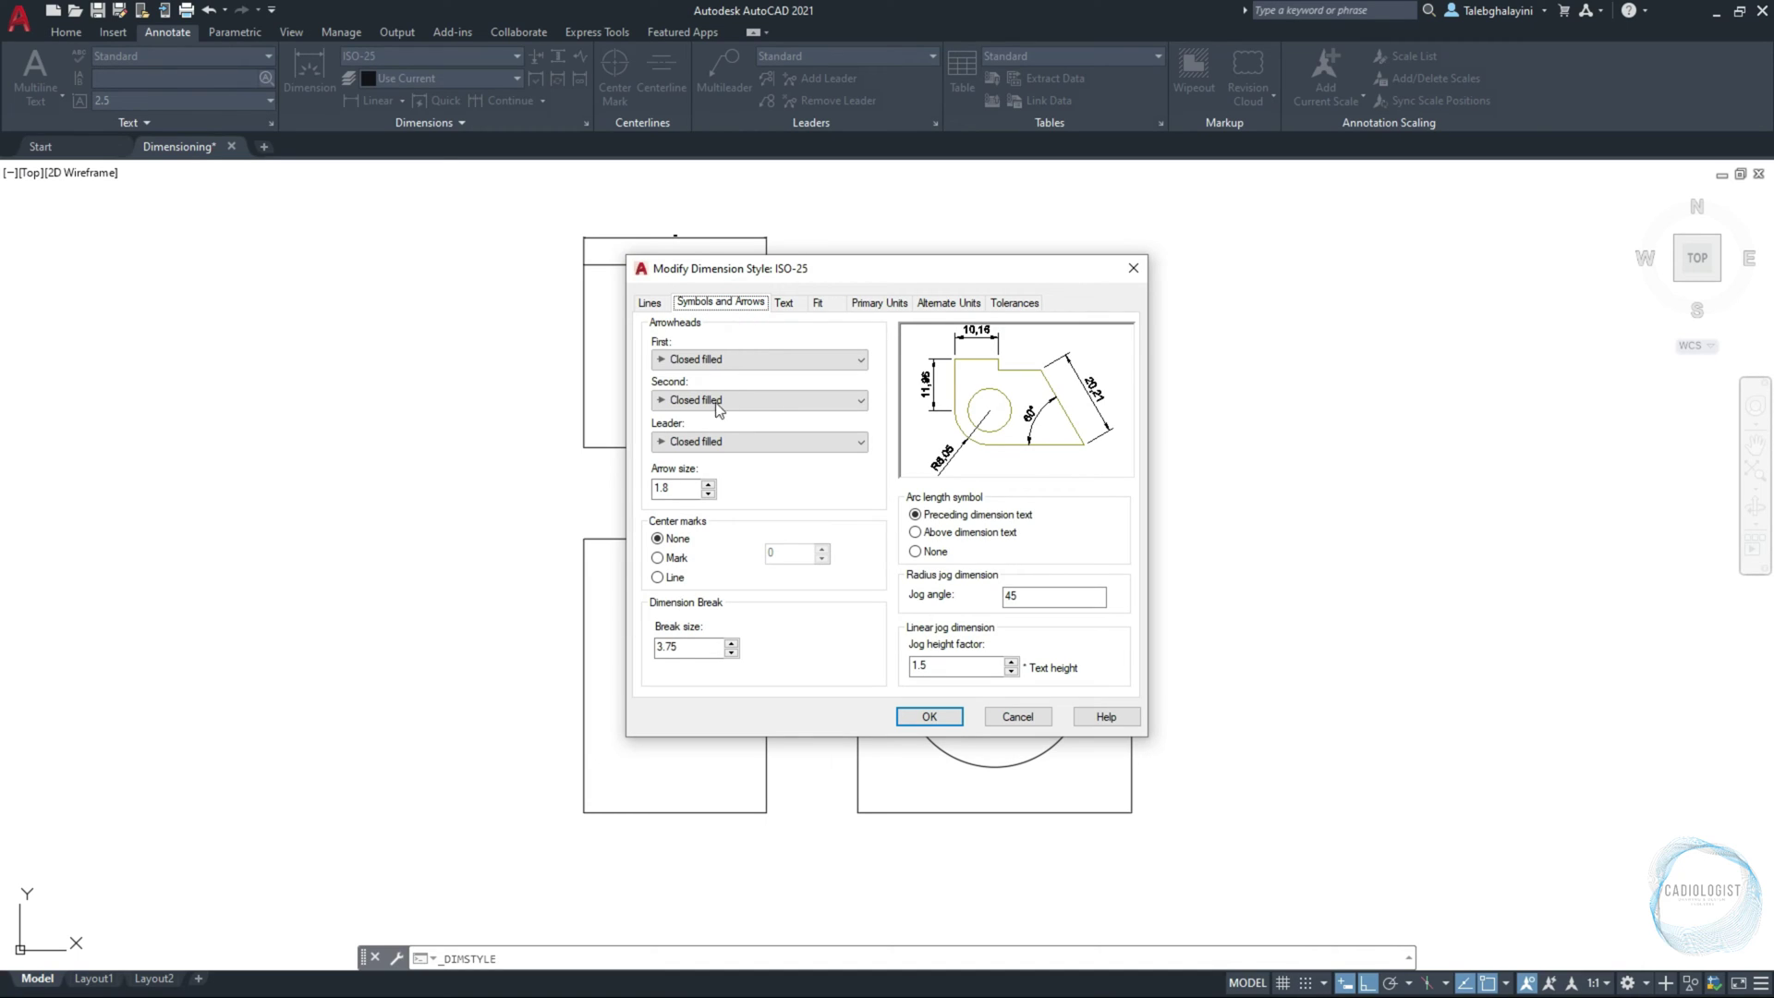
double_click(691, 486)
text(2.5)
key(Tab)
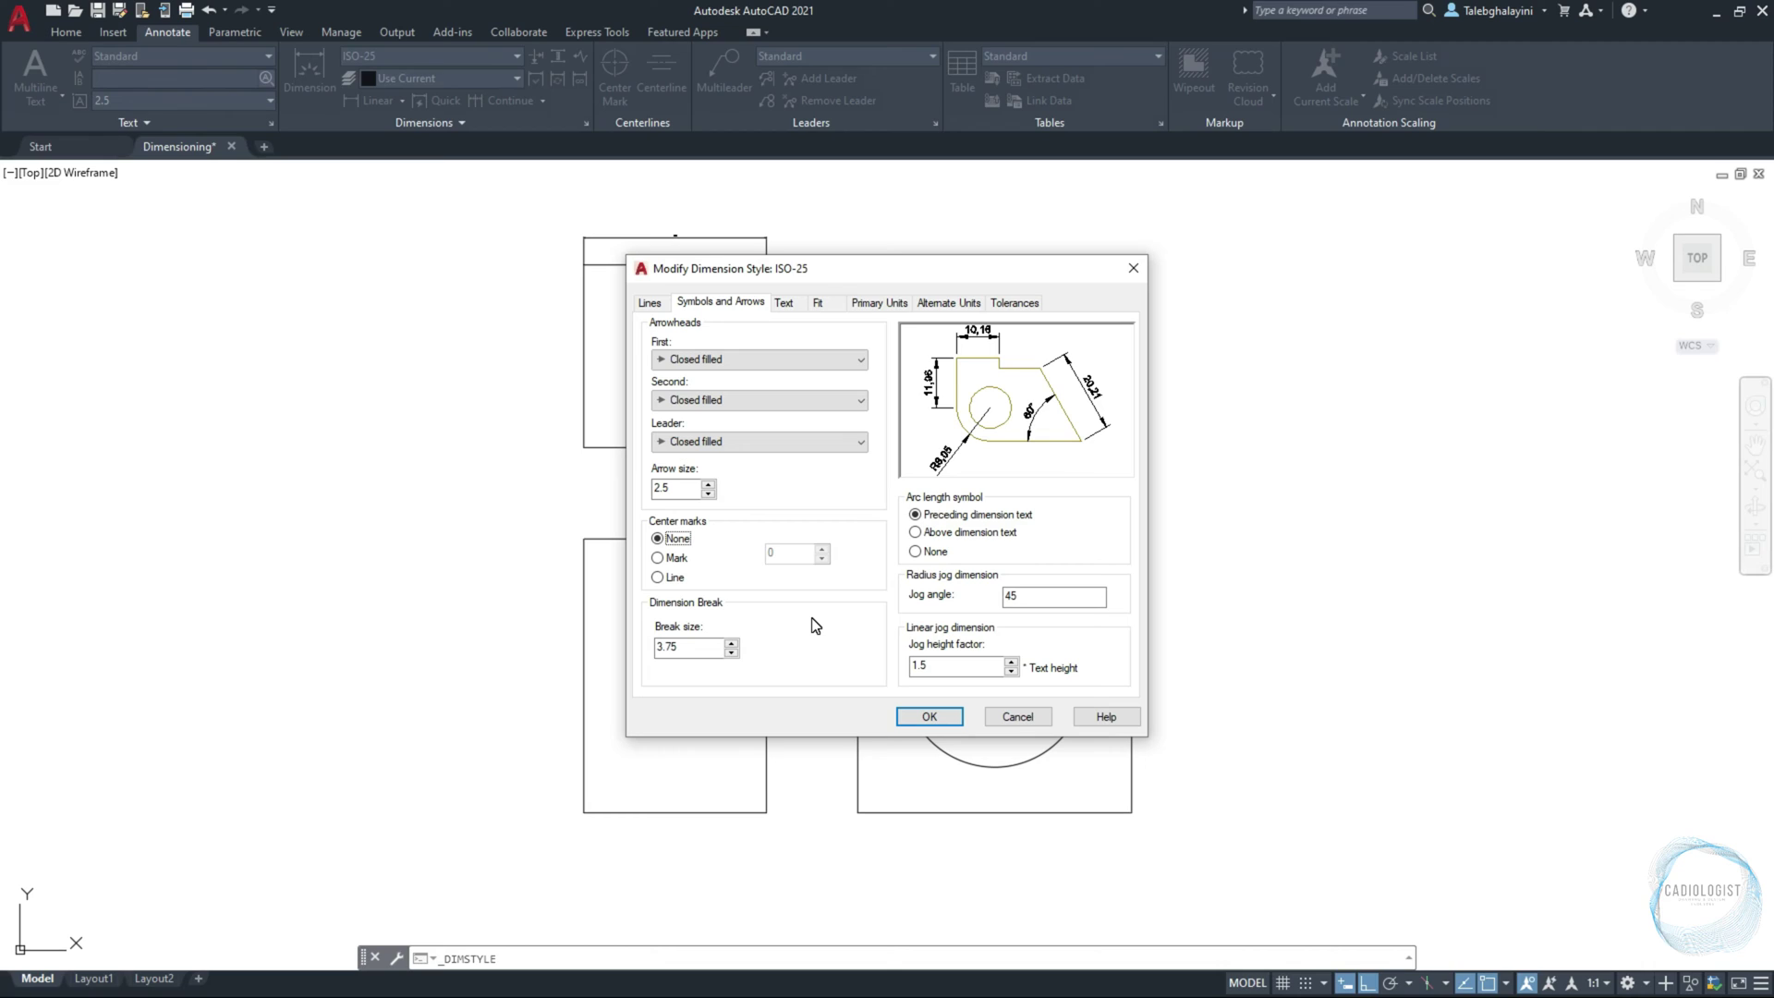
double_click(679, 647)
text(1.5)
key(Tab)
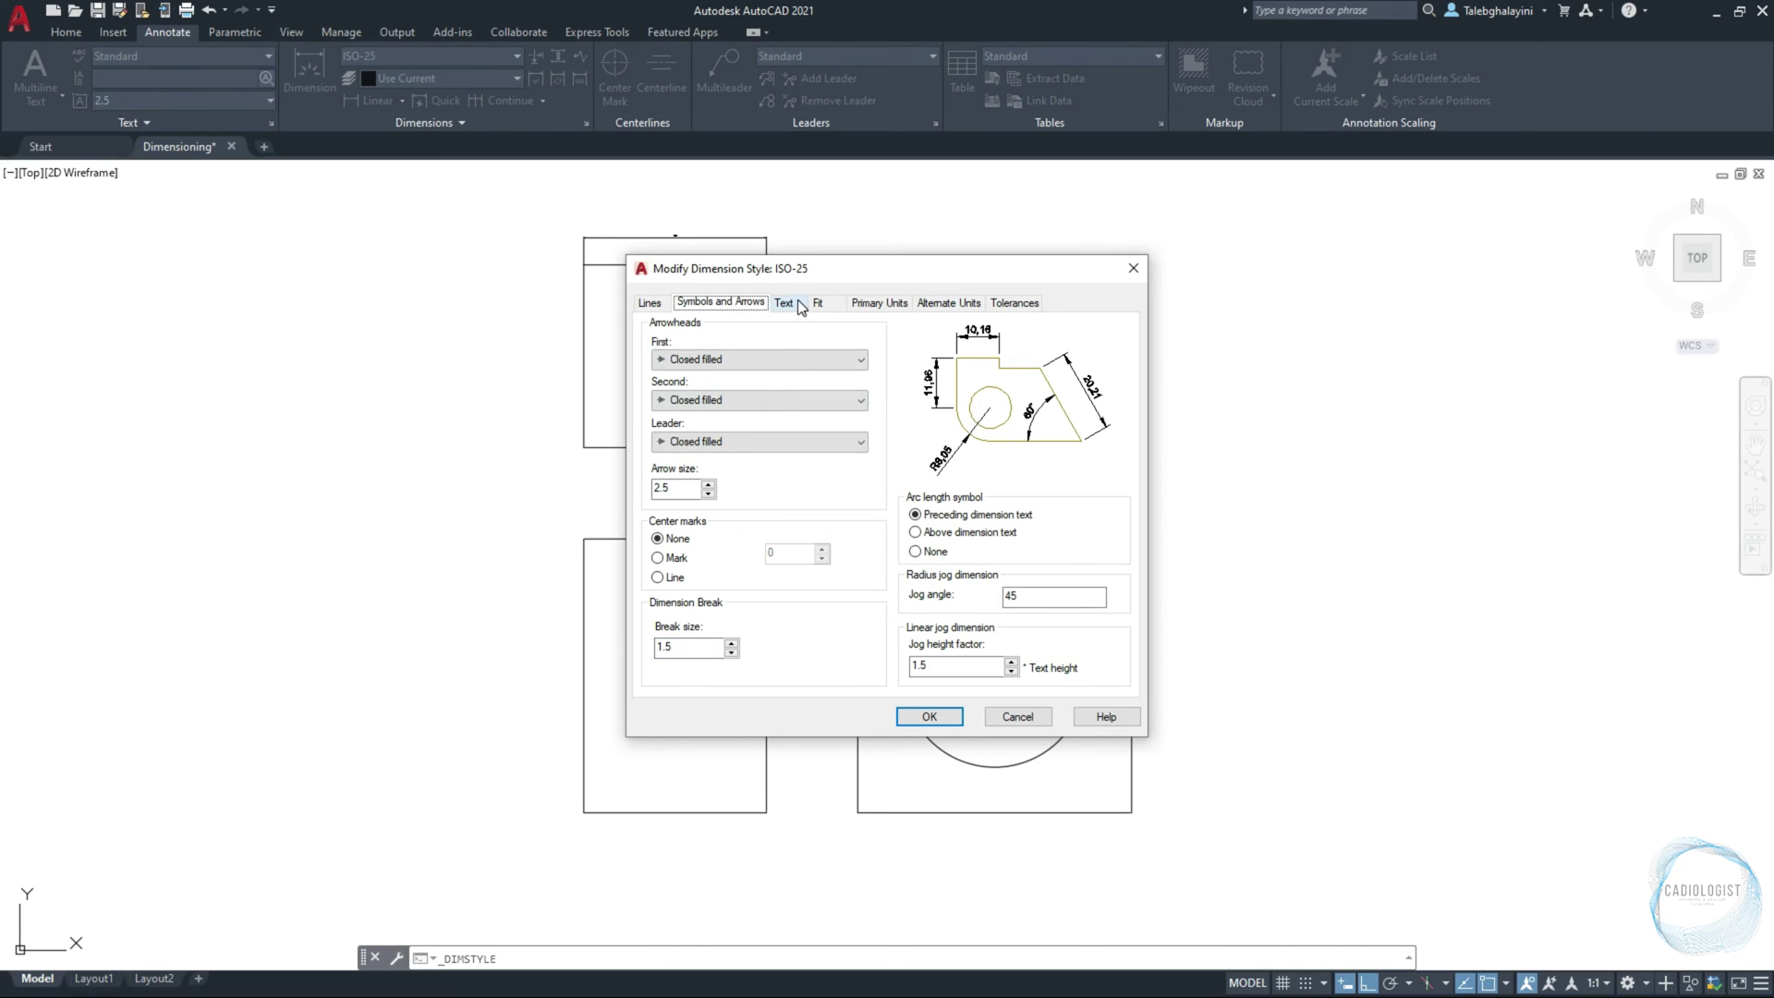
Step: Set text height 2.5 and offset 1.5, keeping text above, centered and aligned
click(800, 305)
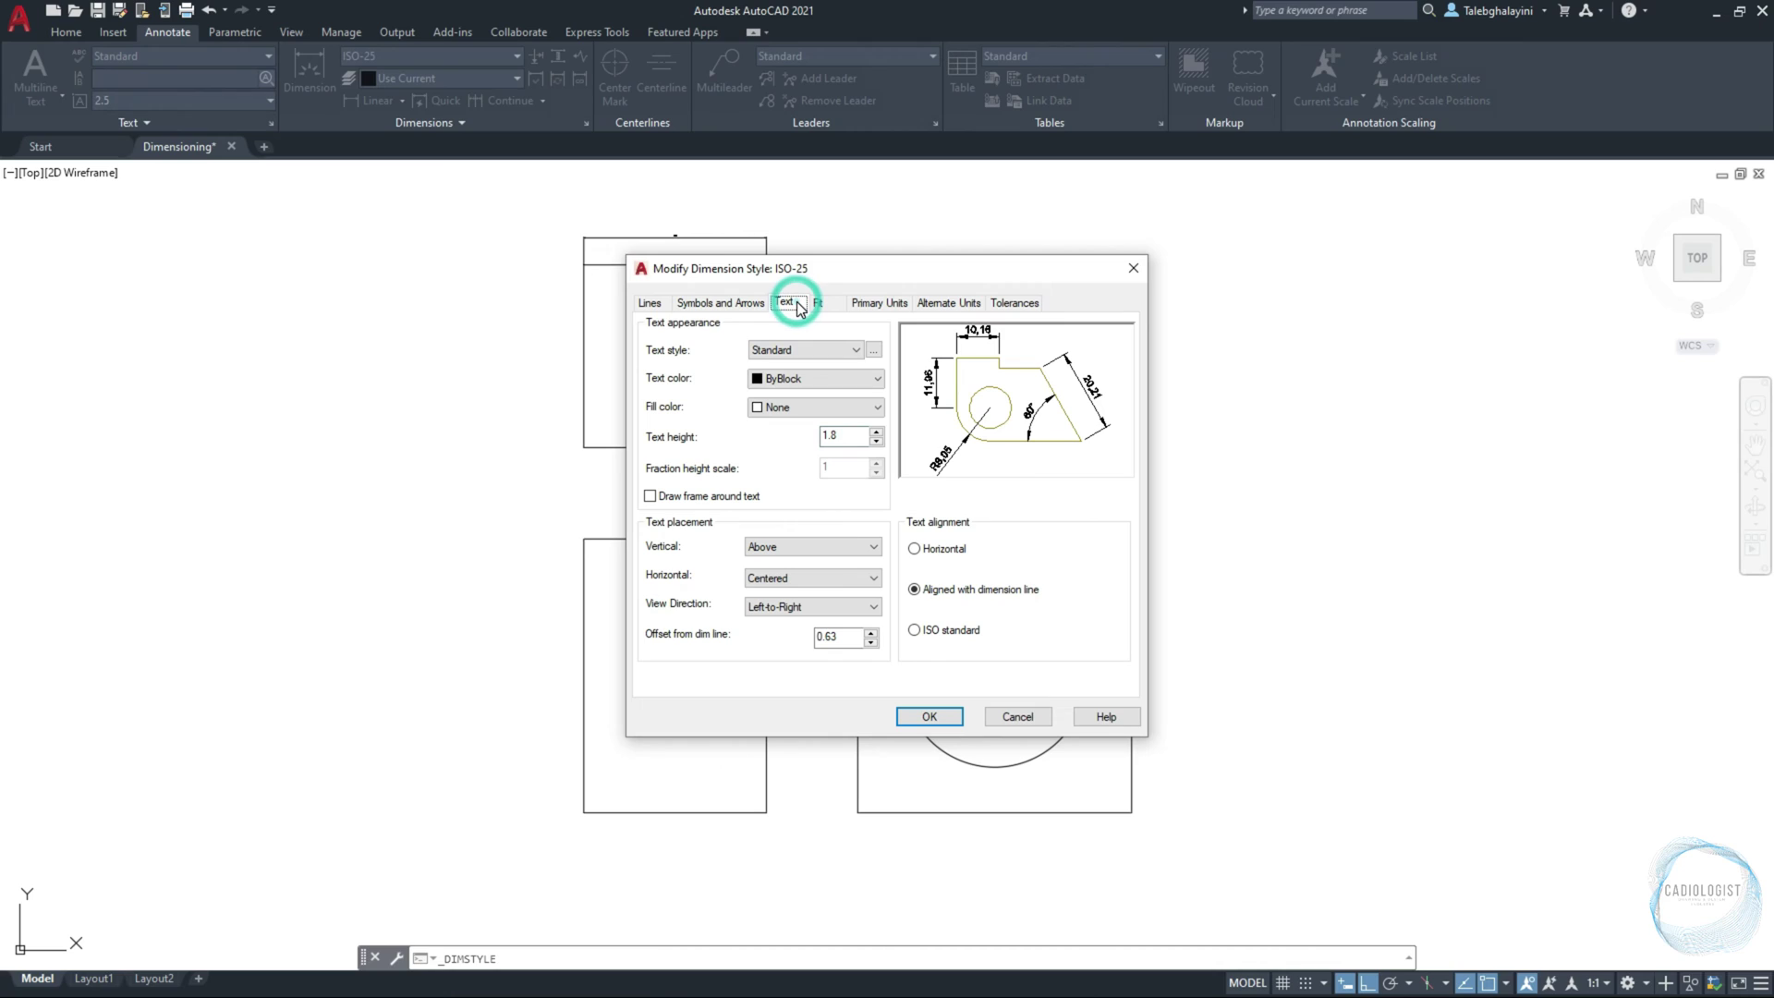
double_click(846, 434)
text(2.5)
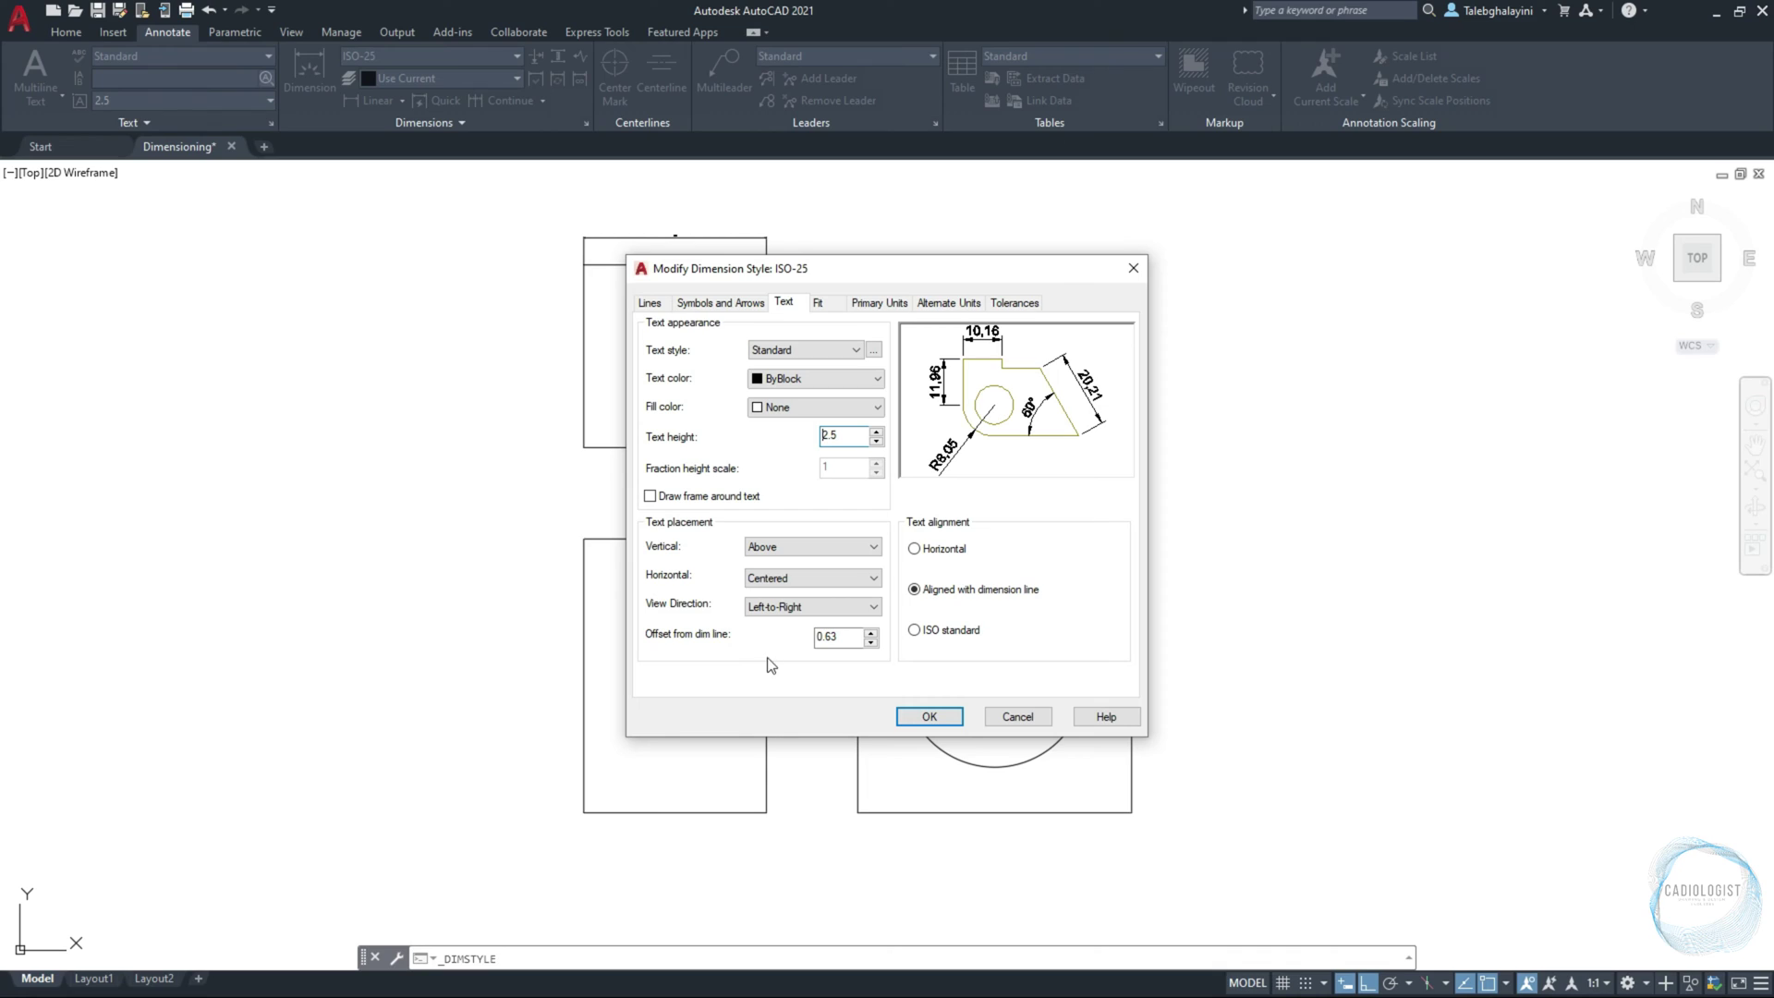
double_click(827, 636)
text(1.5)
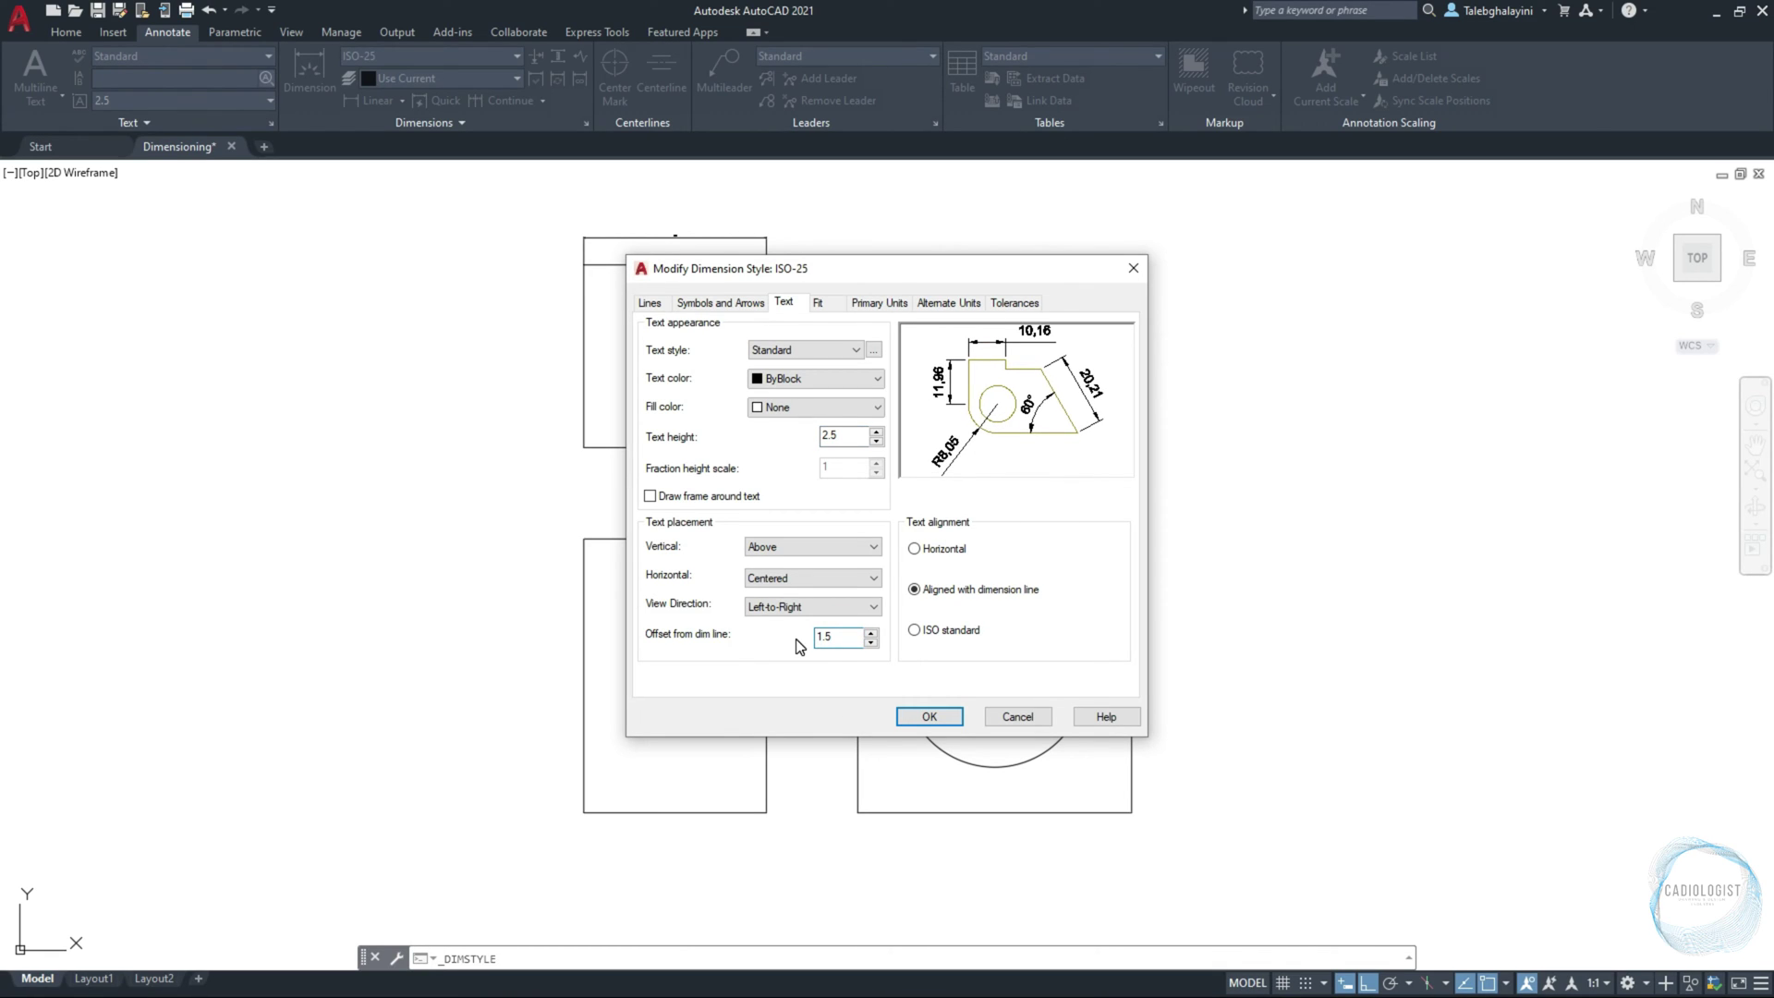
click(865, 547)
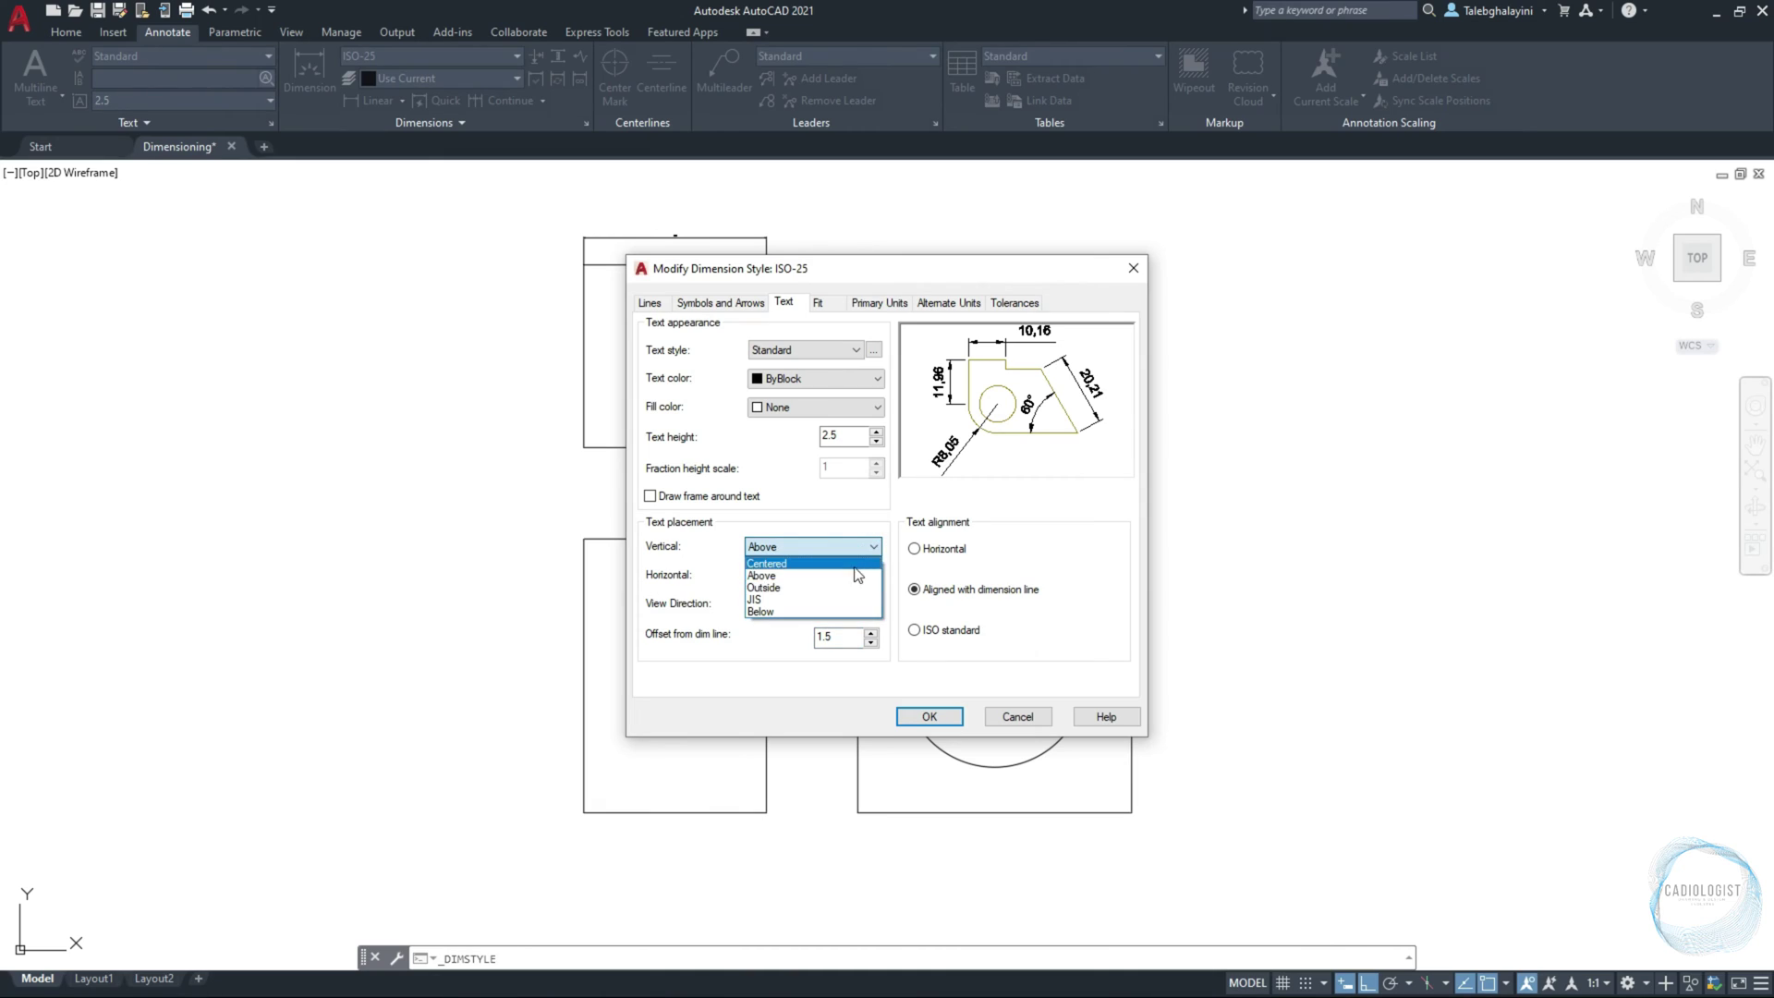
click(858, 575)
click(859, 579)
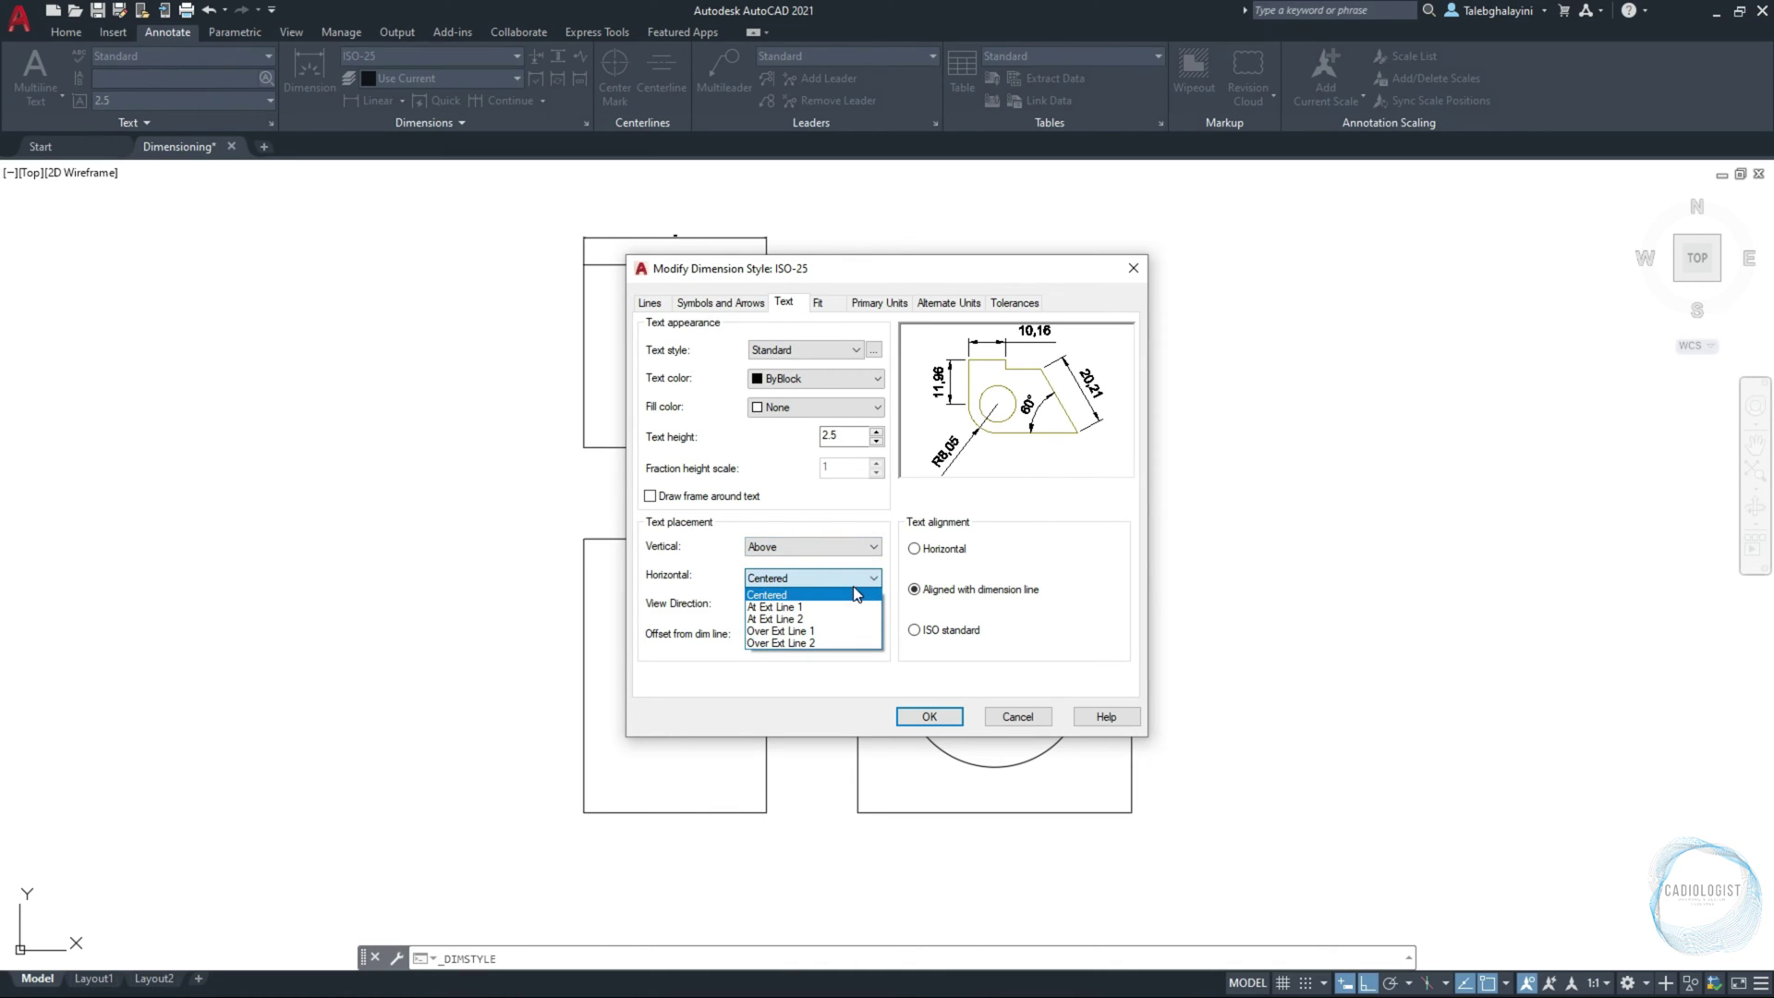
click(857, 594)
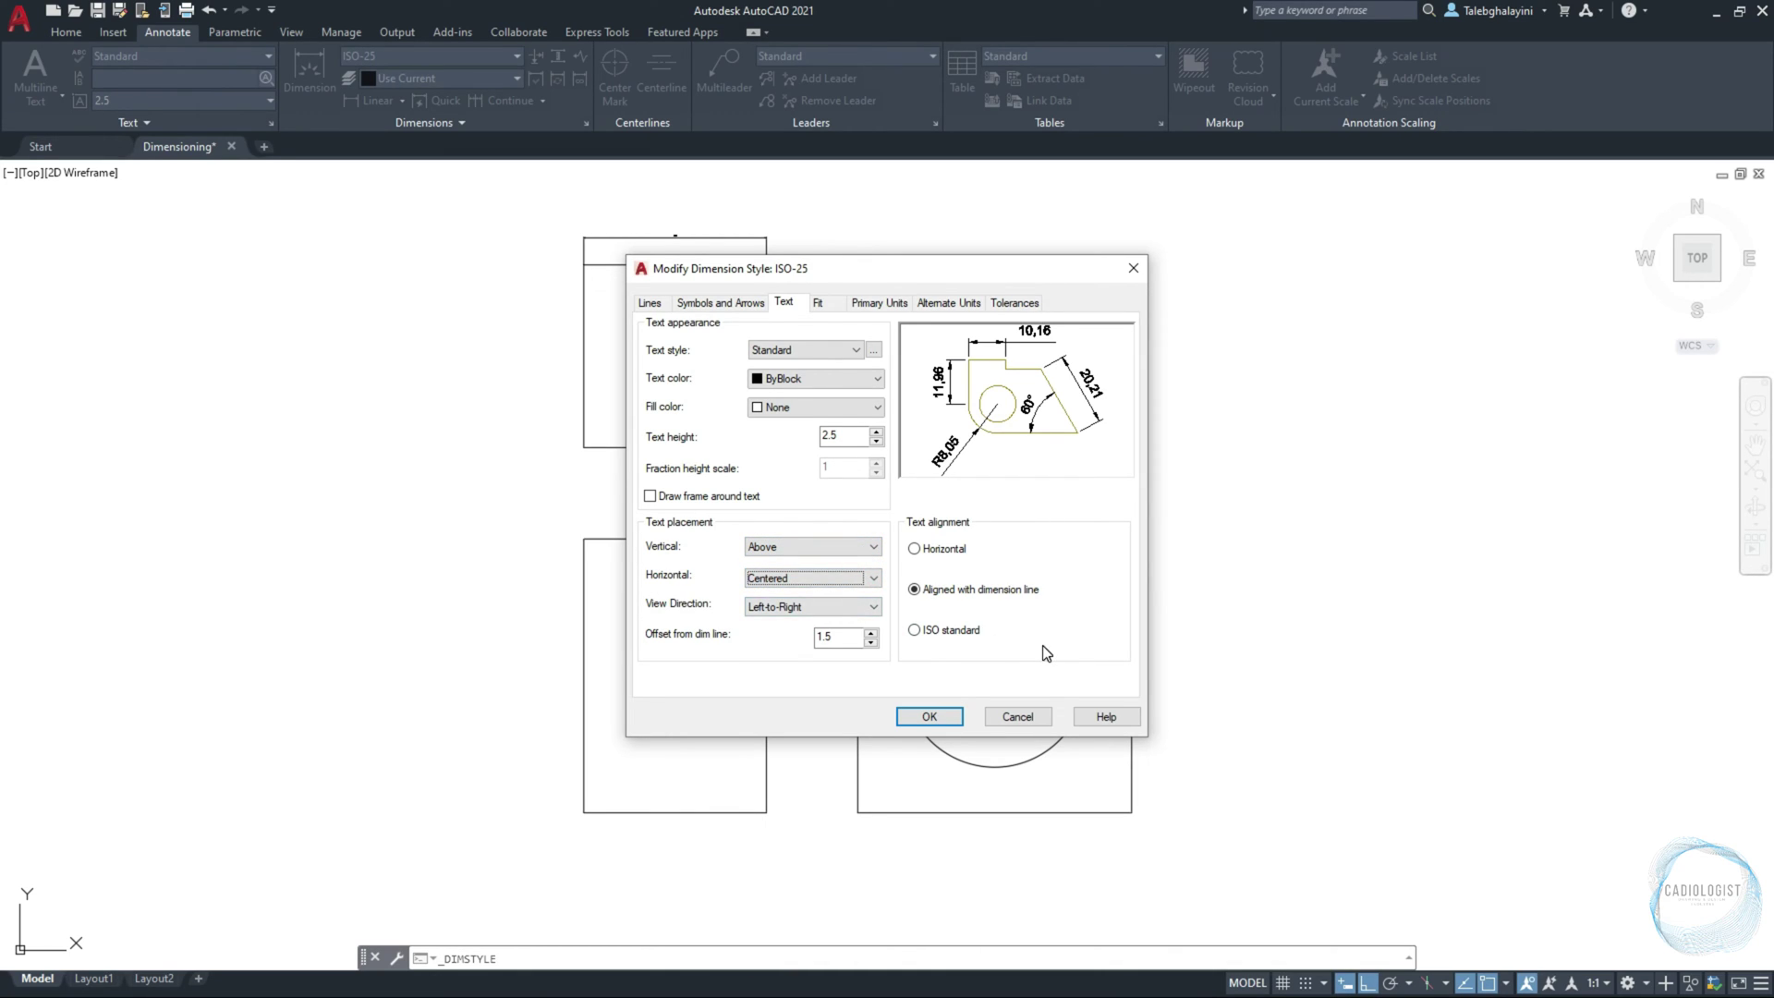
click(1026, 590)
Step: Set linear and angular precision to 0 in Primary Units and apply the changes
click(904, 308)
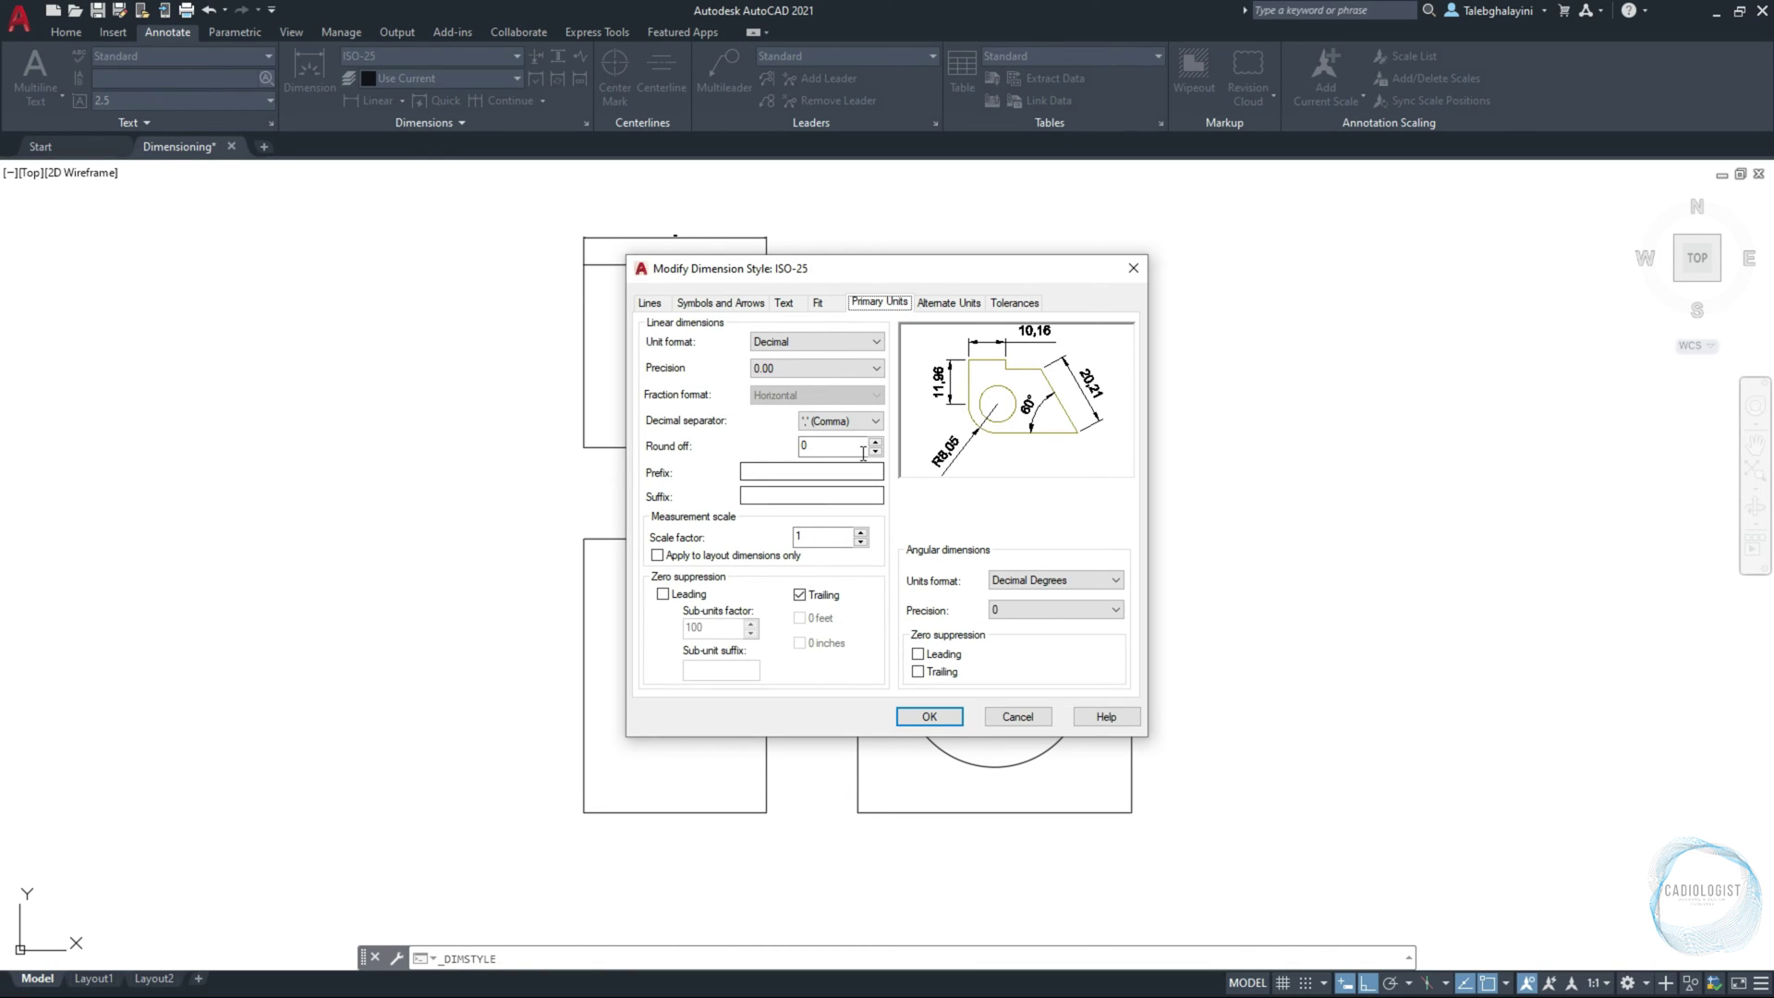
click(875, 369)
click(866, 384)
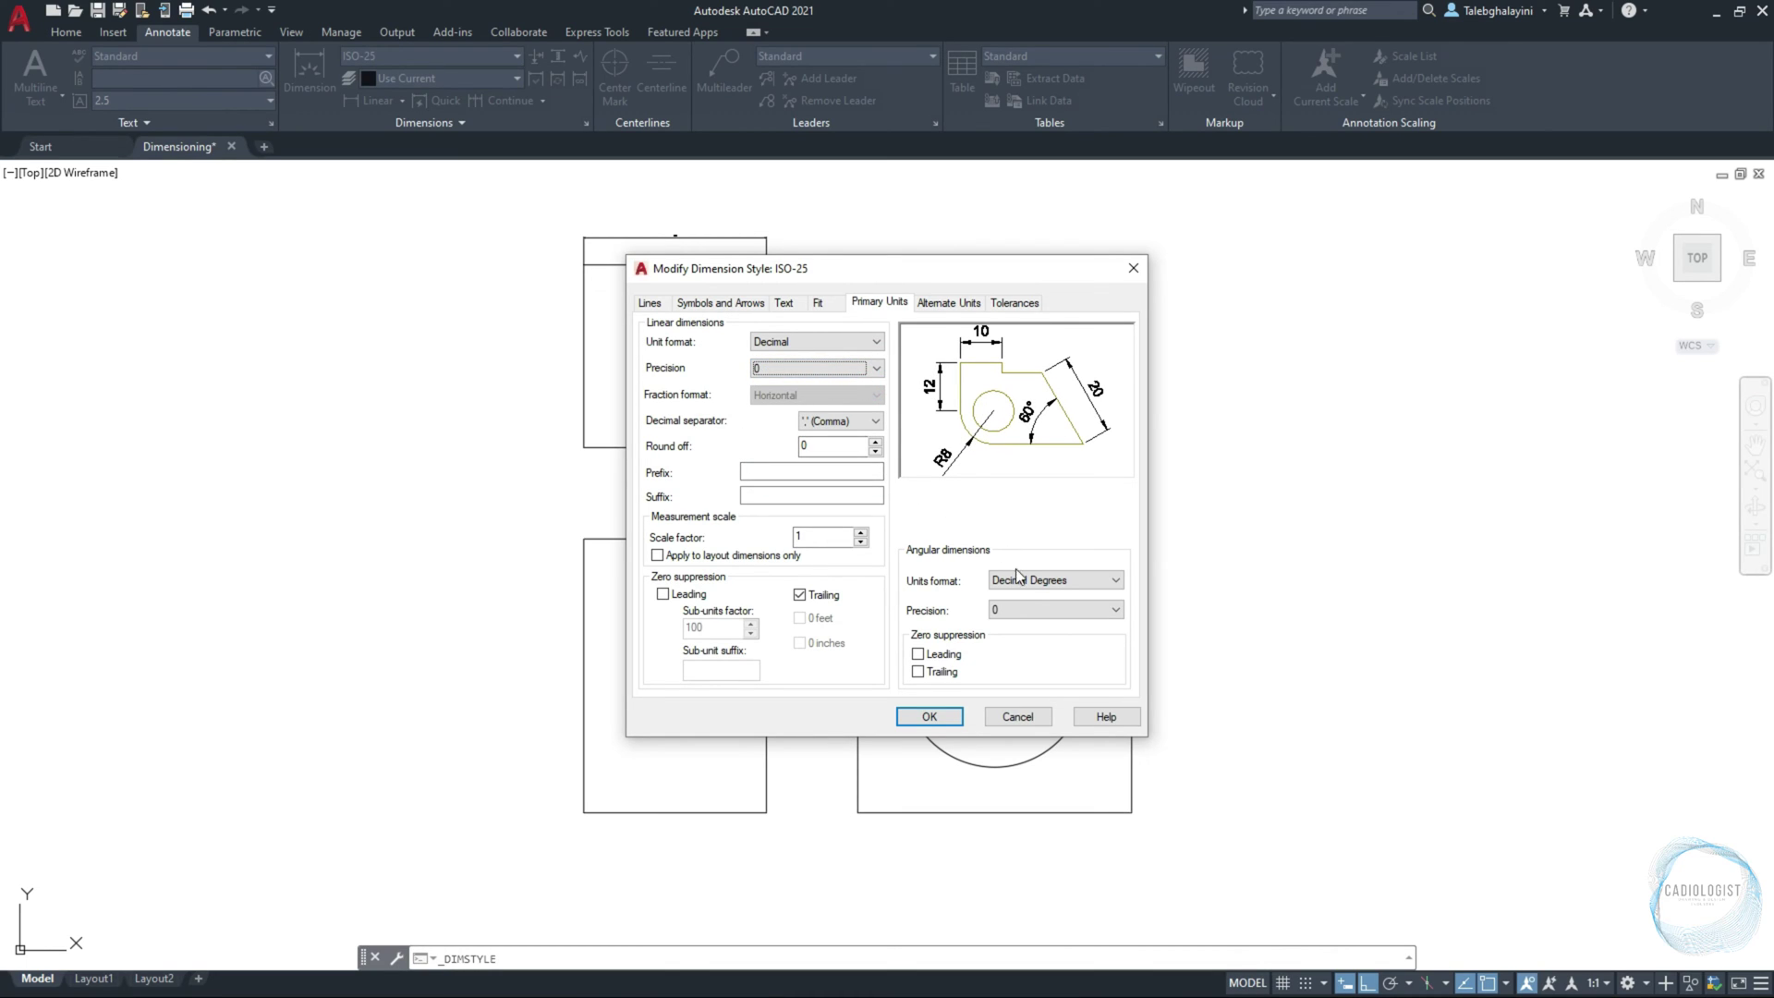
click(1035, 609)
click(1037, 626)
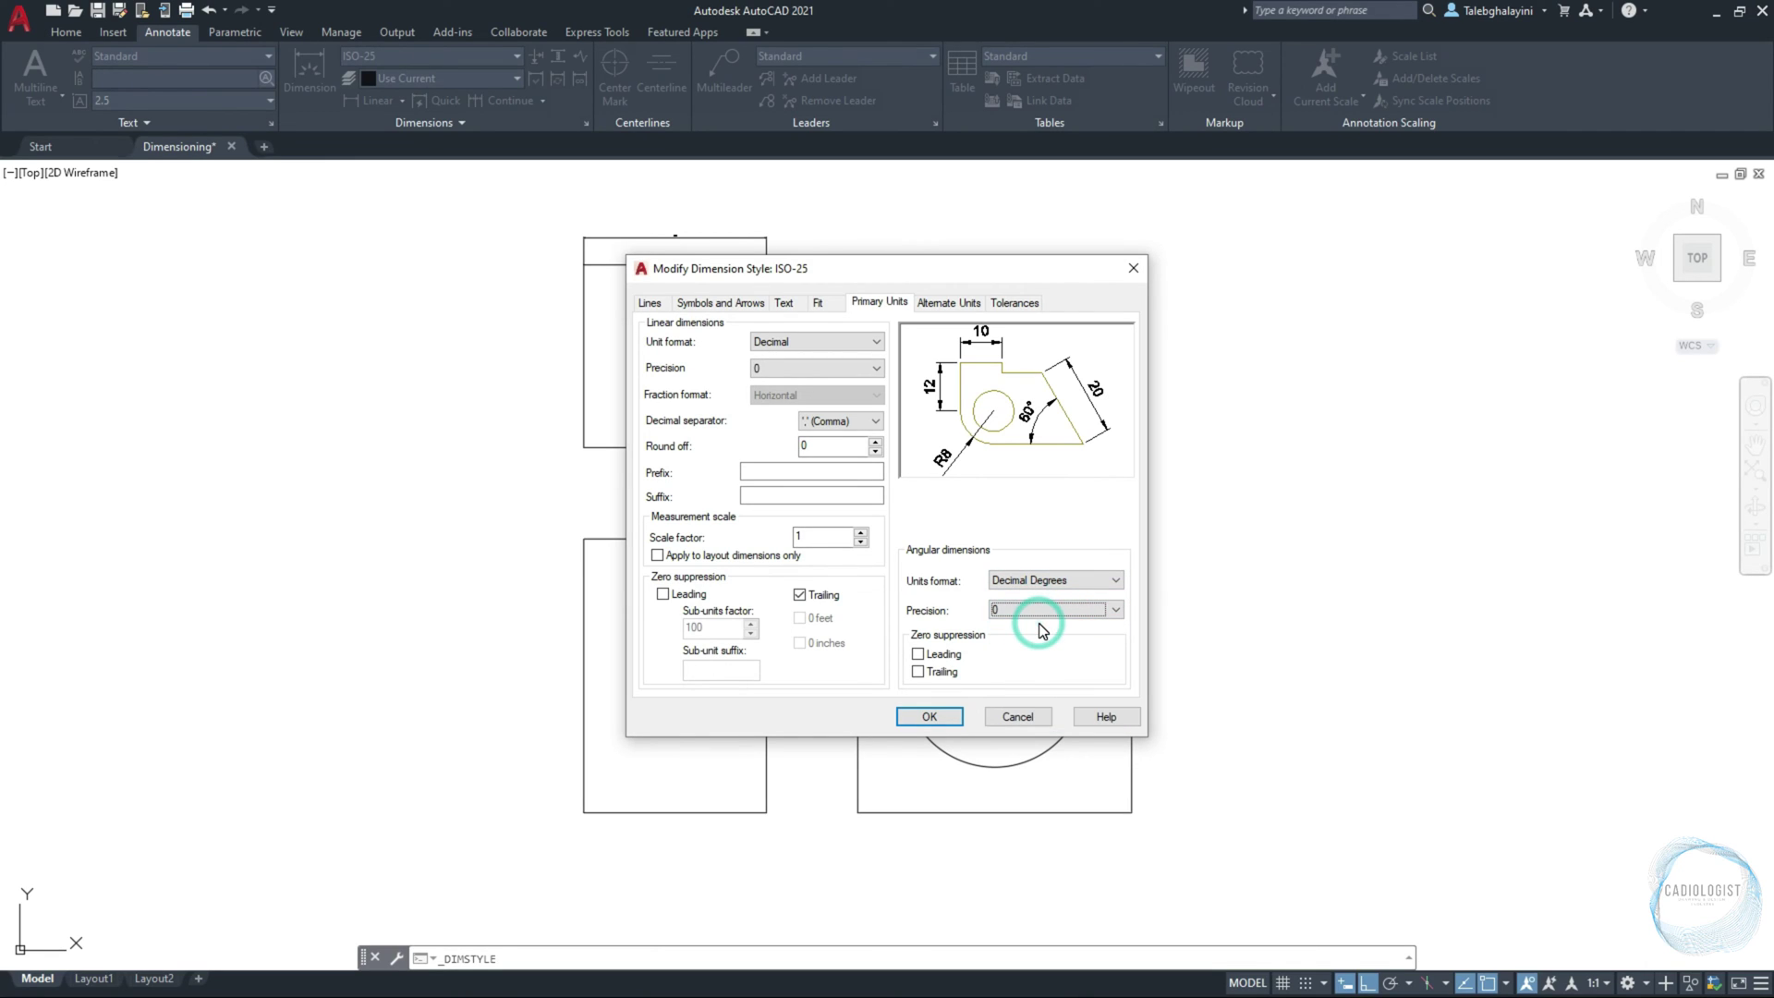
click(956, 718)
Step: Reopen ISO-25 via D and set its overall Fit scale to 5, enlarging the 200 dimension
click(996, 647)
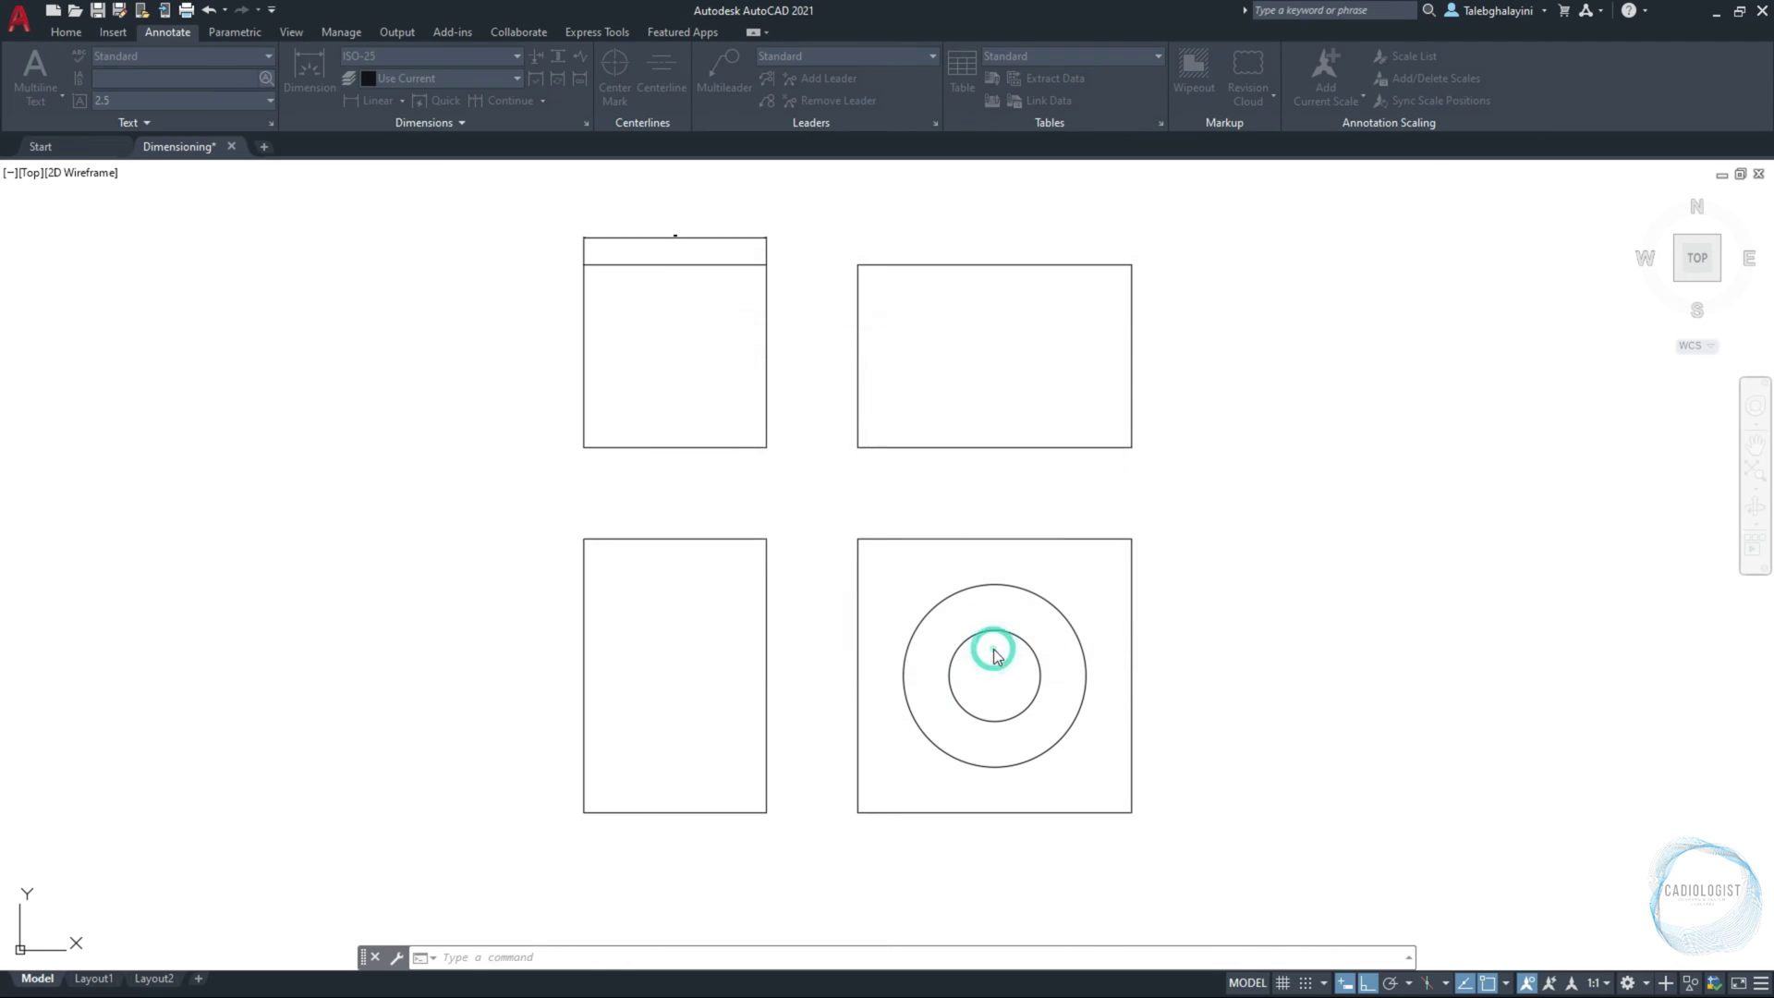
scroll(550, 226, up, 3)
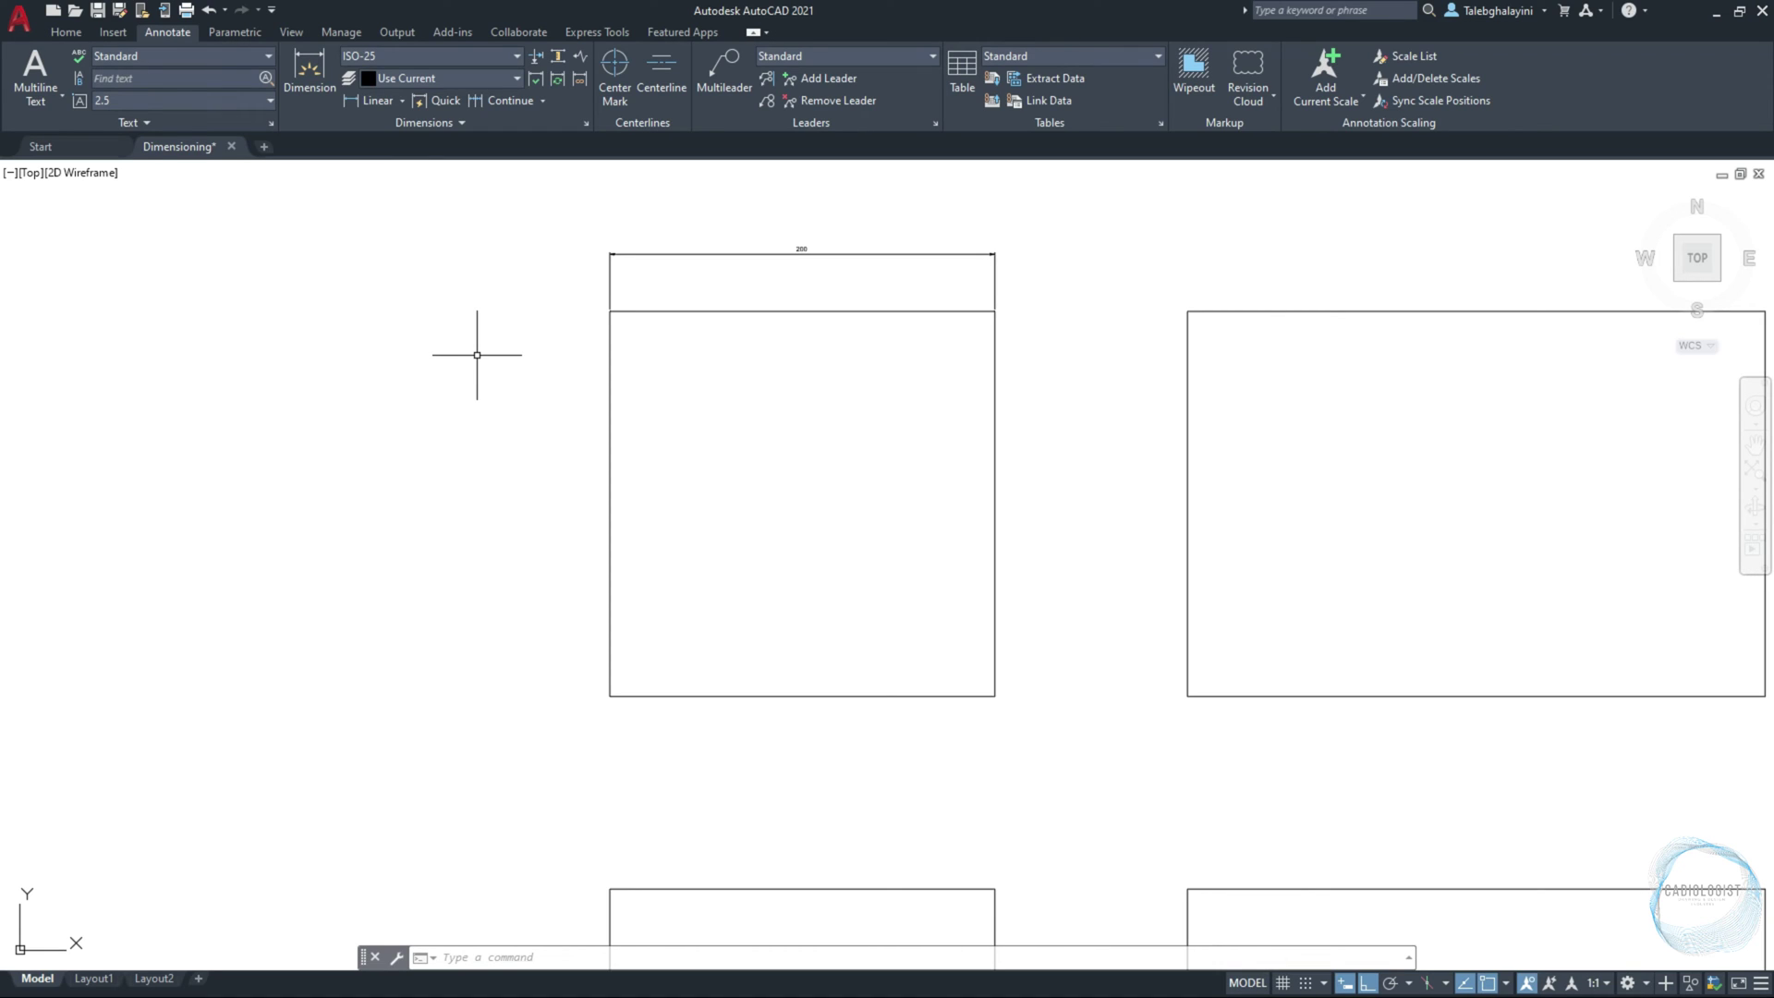
text(d)
key(Return)
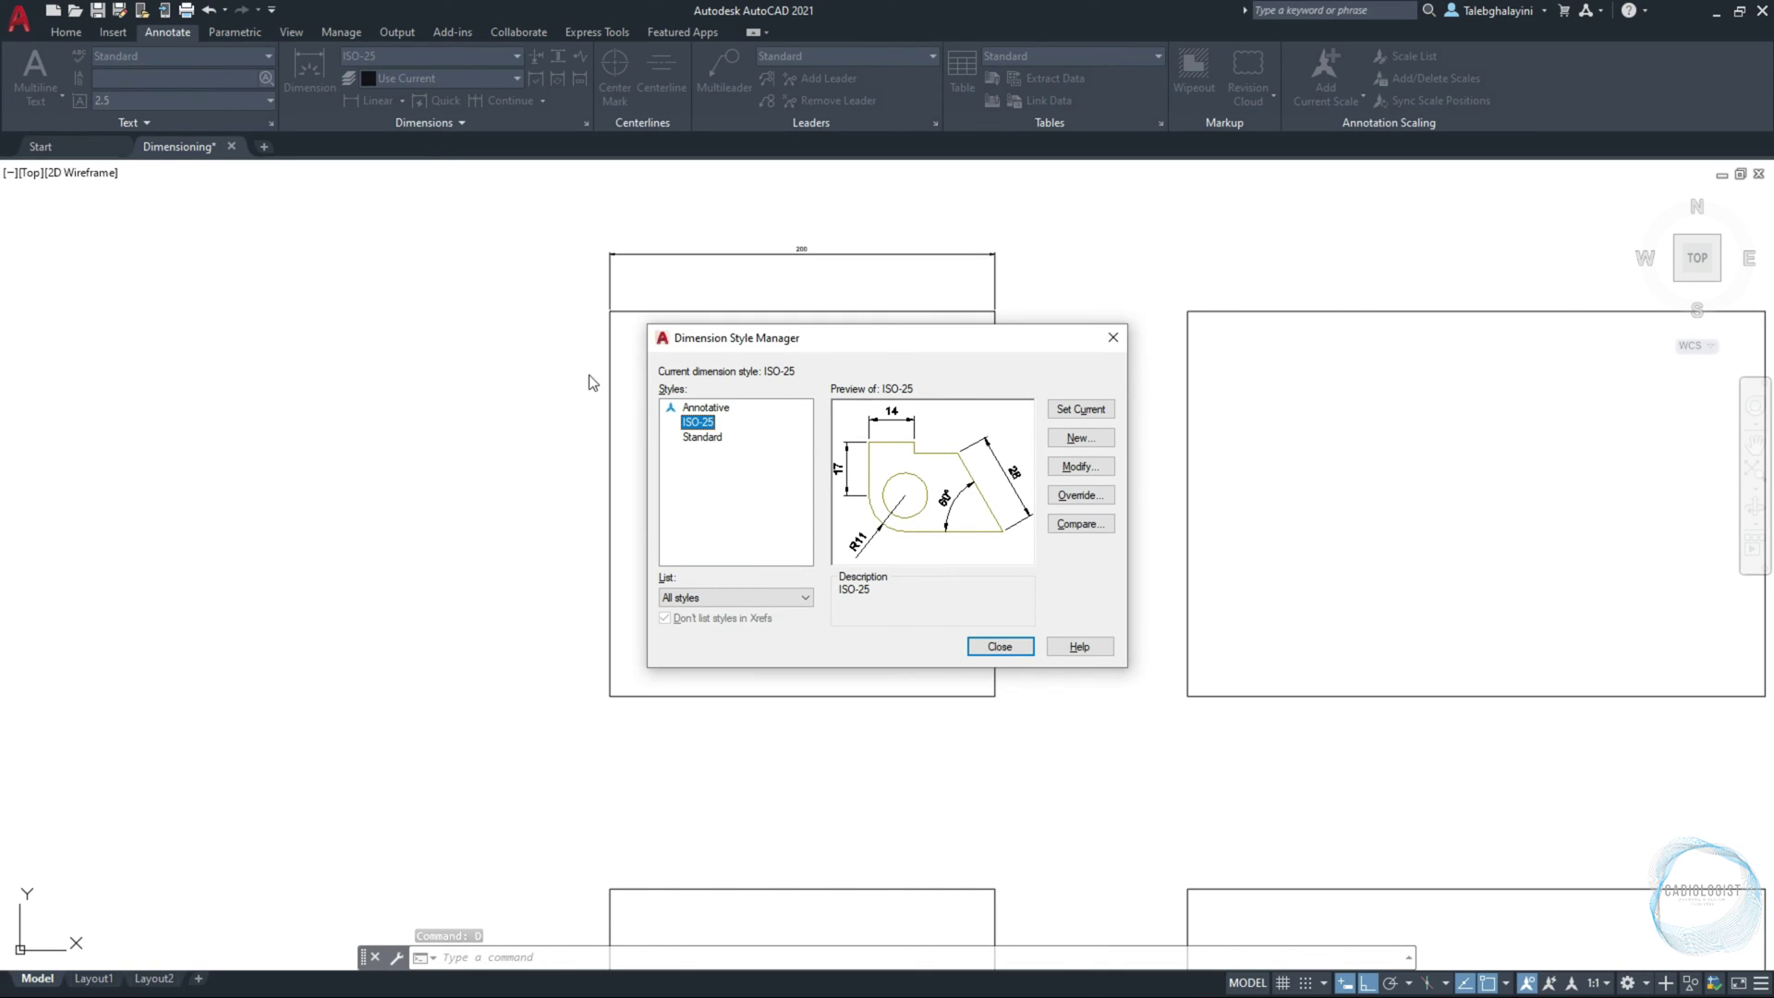
click(1076, 466)
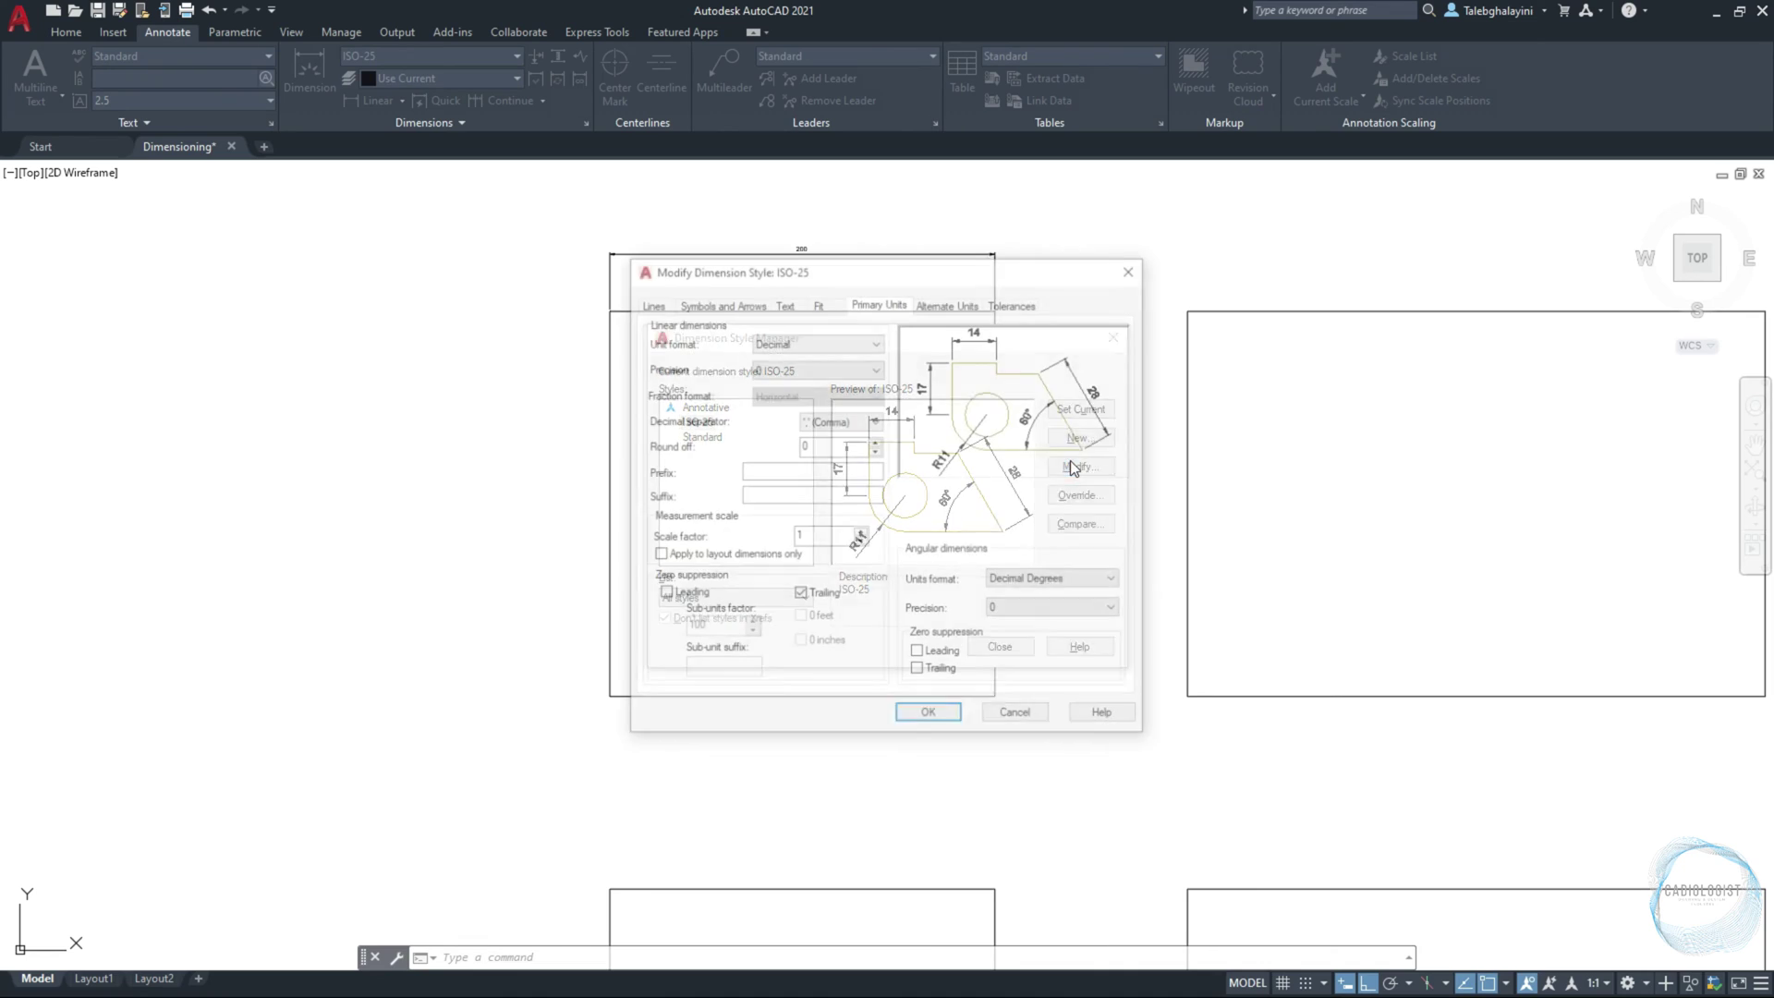
click(819, 303)
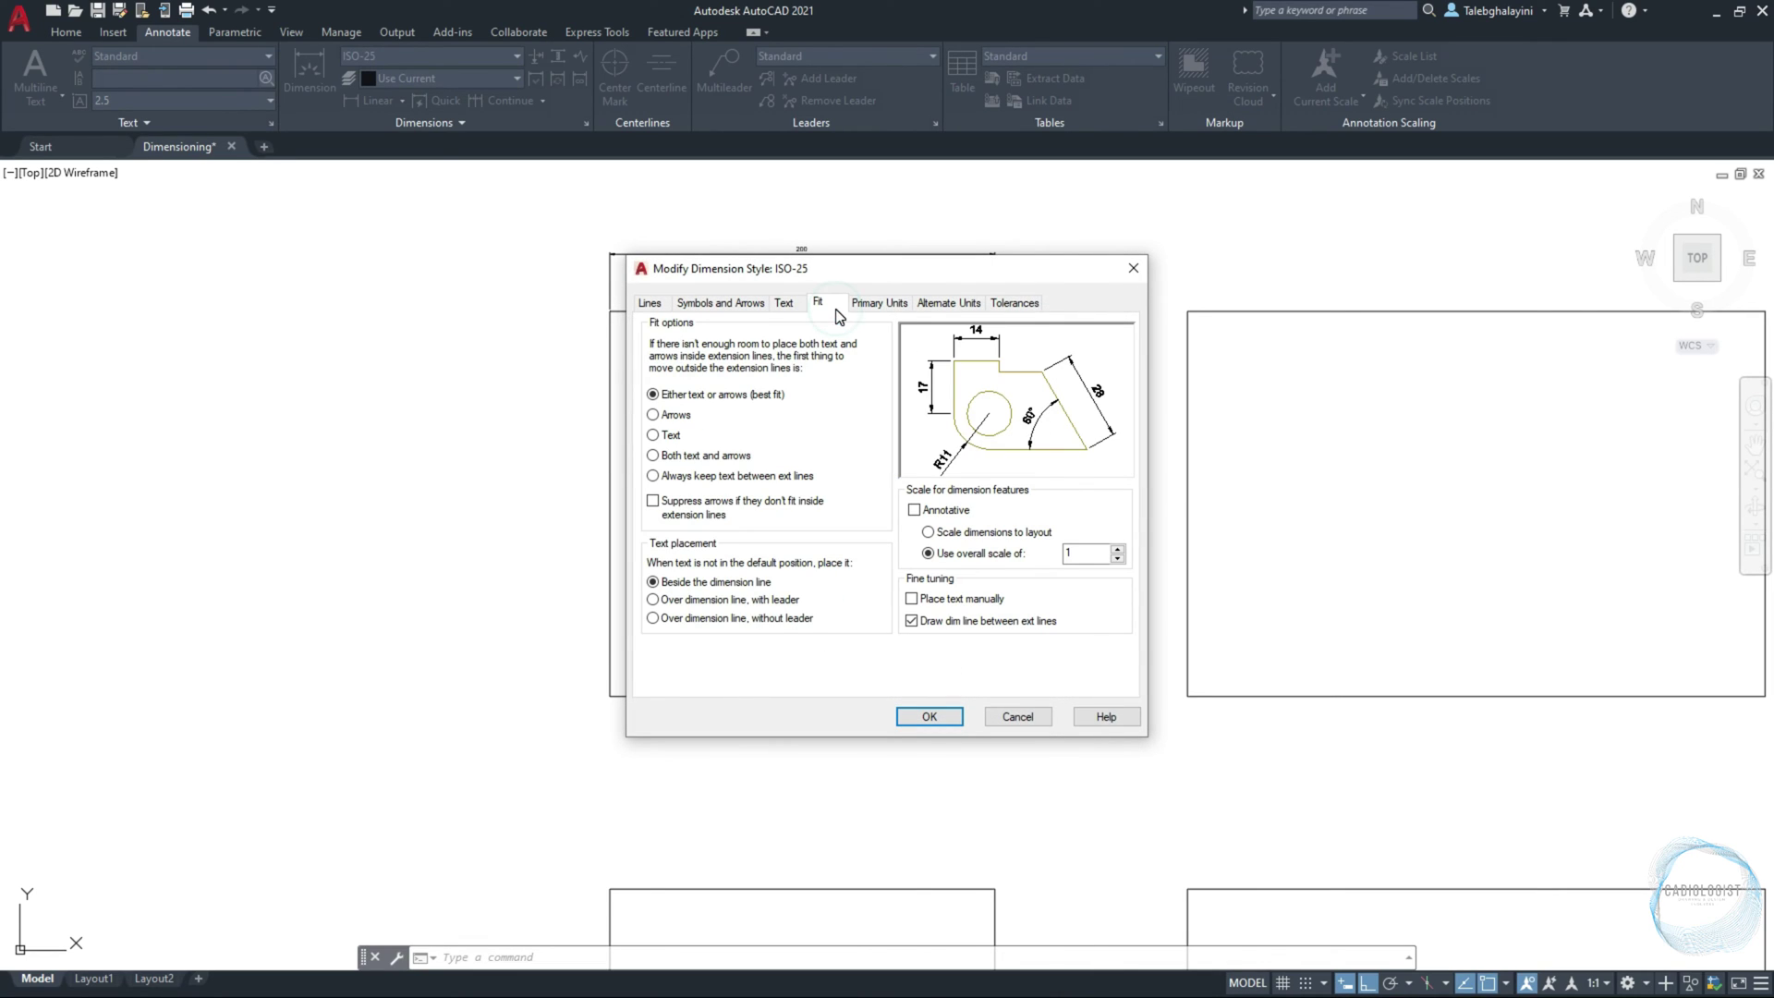
double_click(1077, 554)
text(5)
click(946, 715)
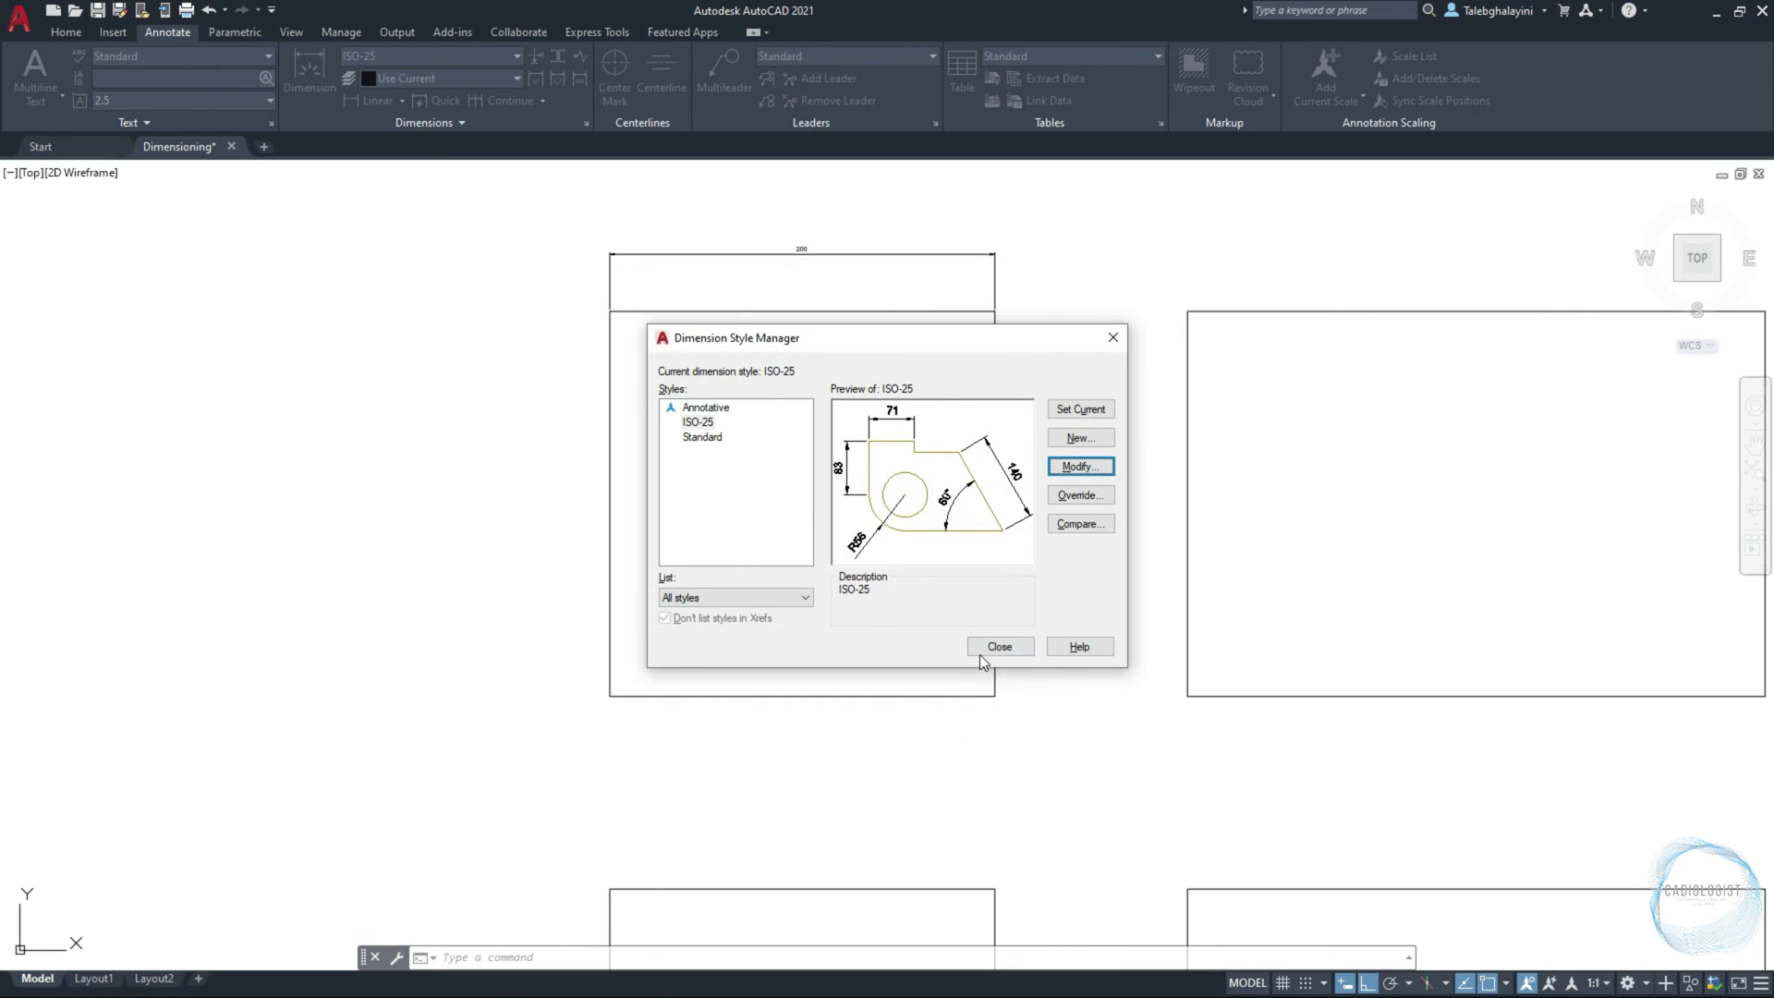
click(982, 649)
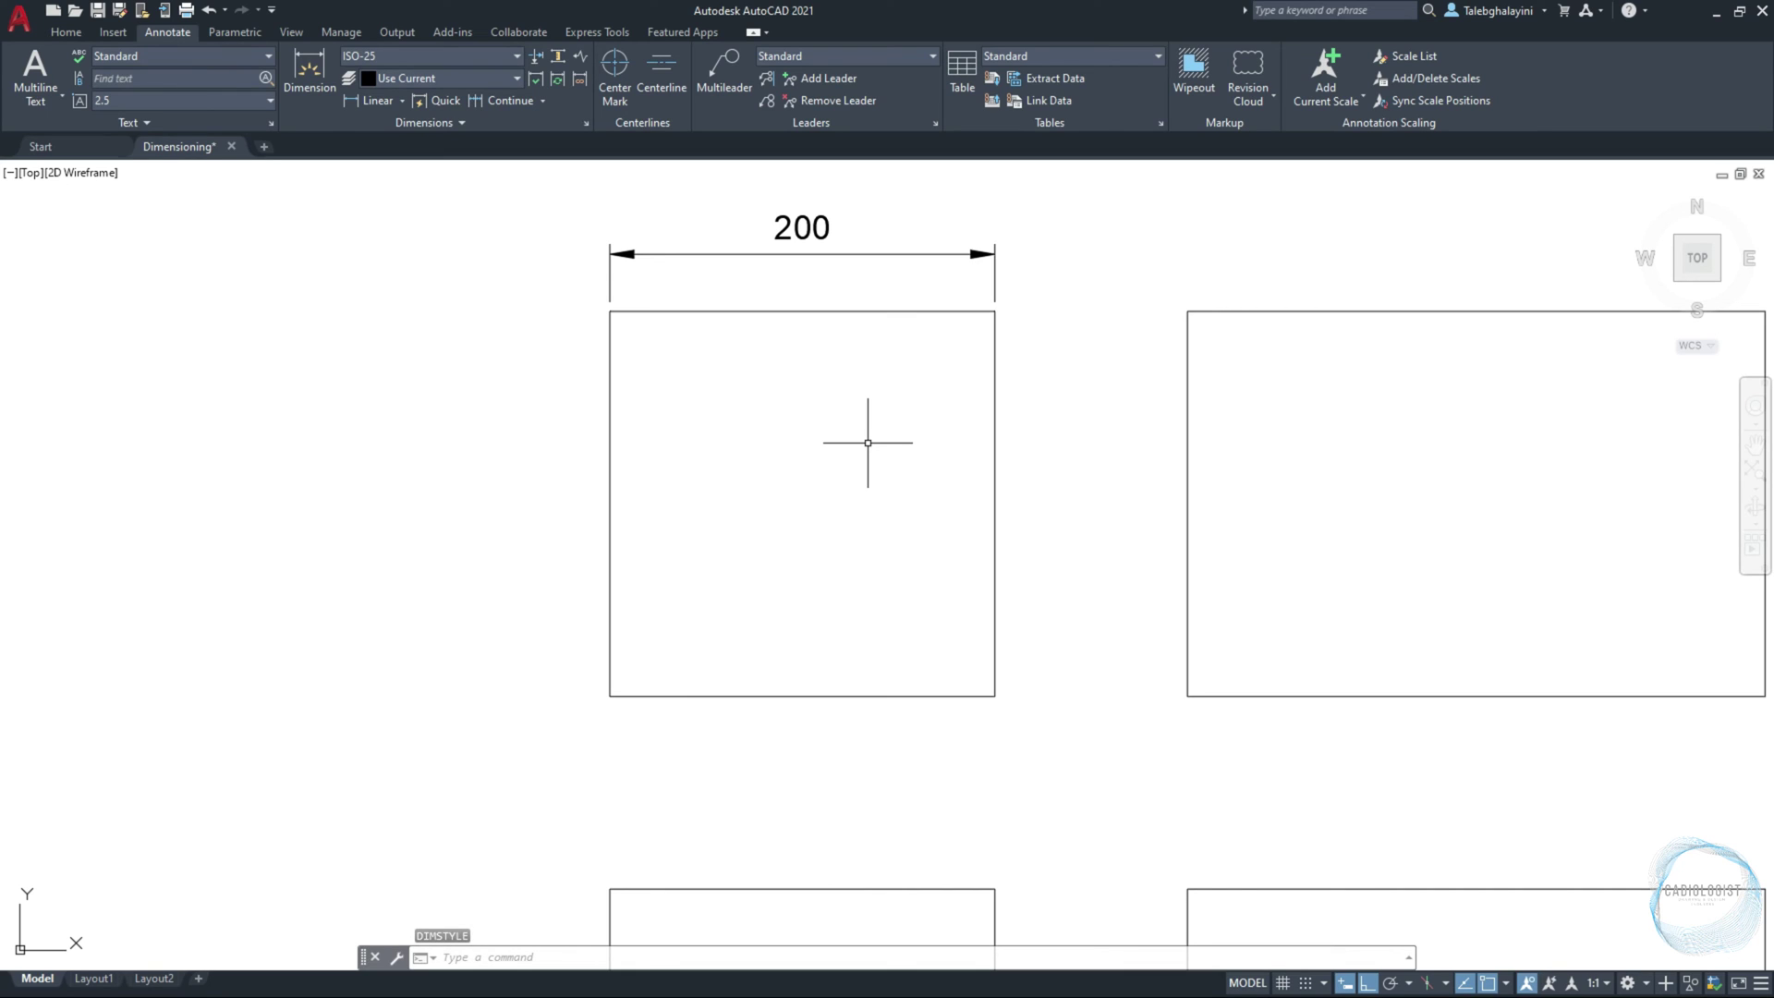
scroll(868, 443, down, 4)
middle_drag(868, 447, 716, 311)
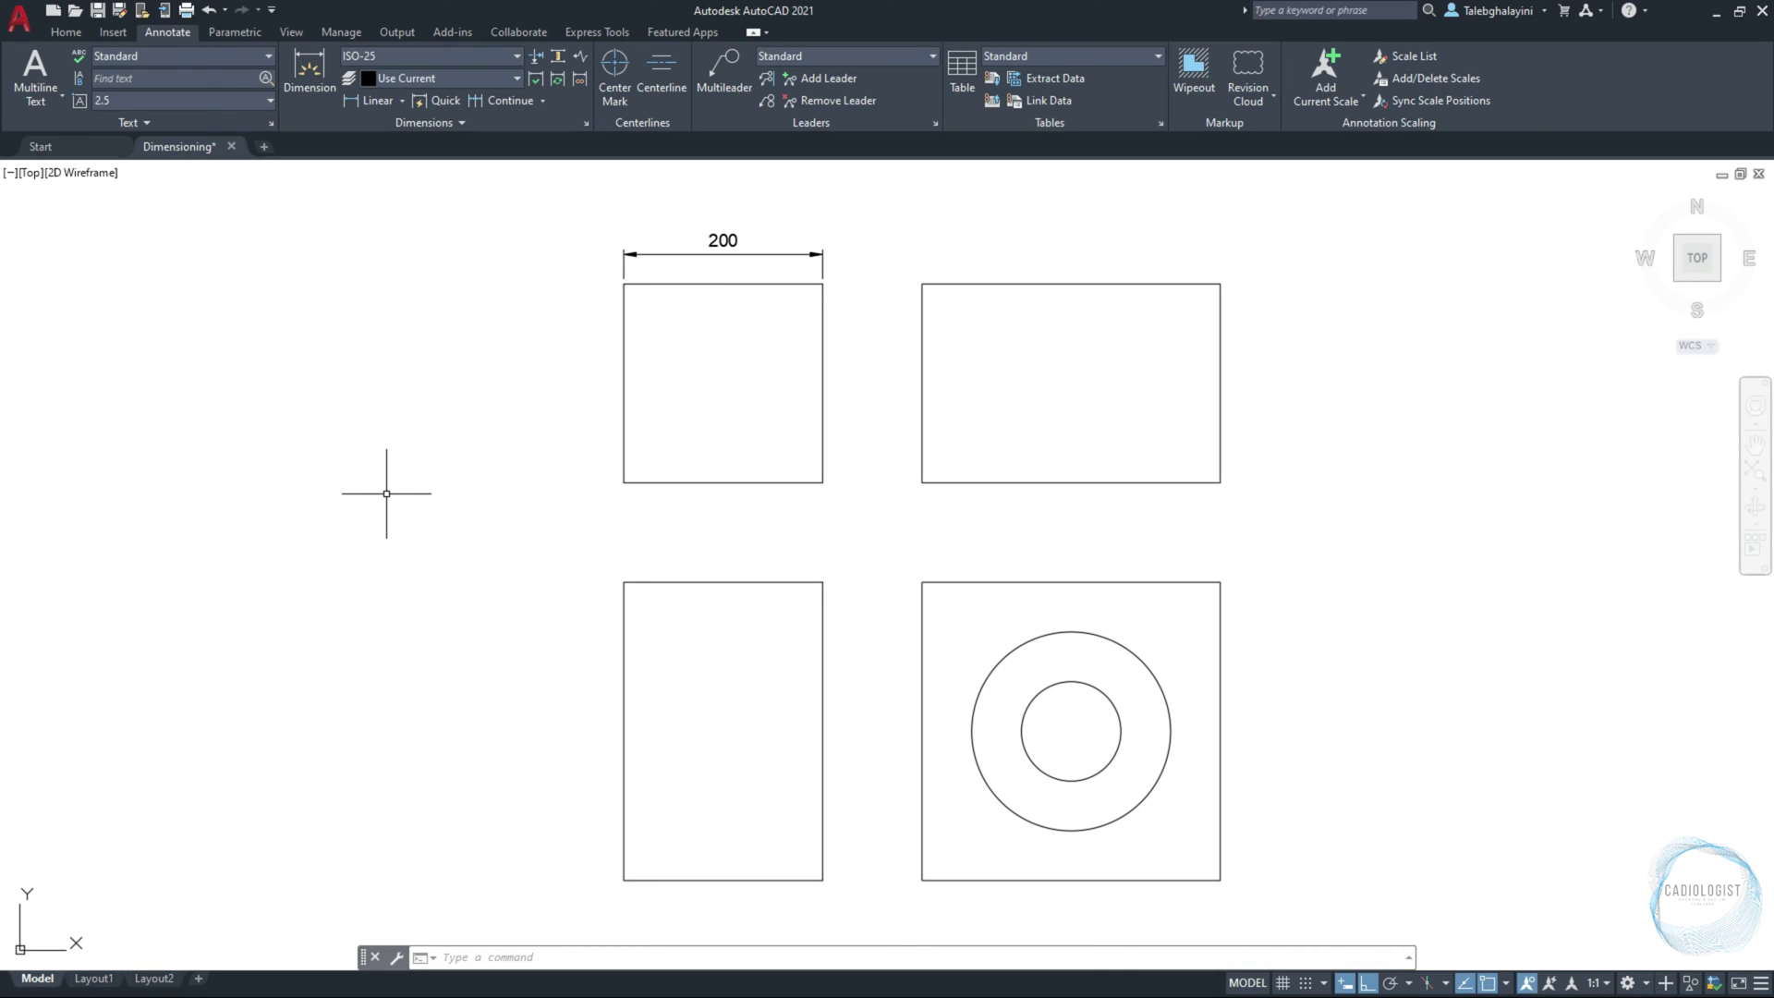
Step: Add linear 100 gap and 300 width dimensions across the top, in line with the 200
click(400, 99)
click(388, 150)
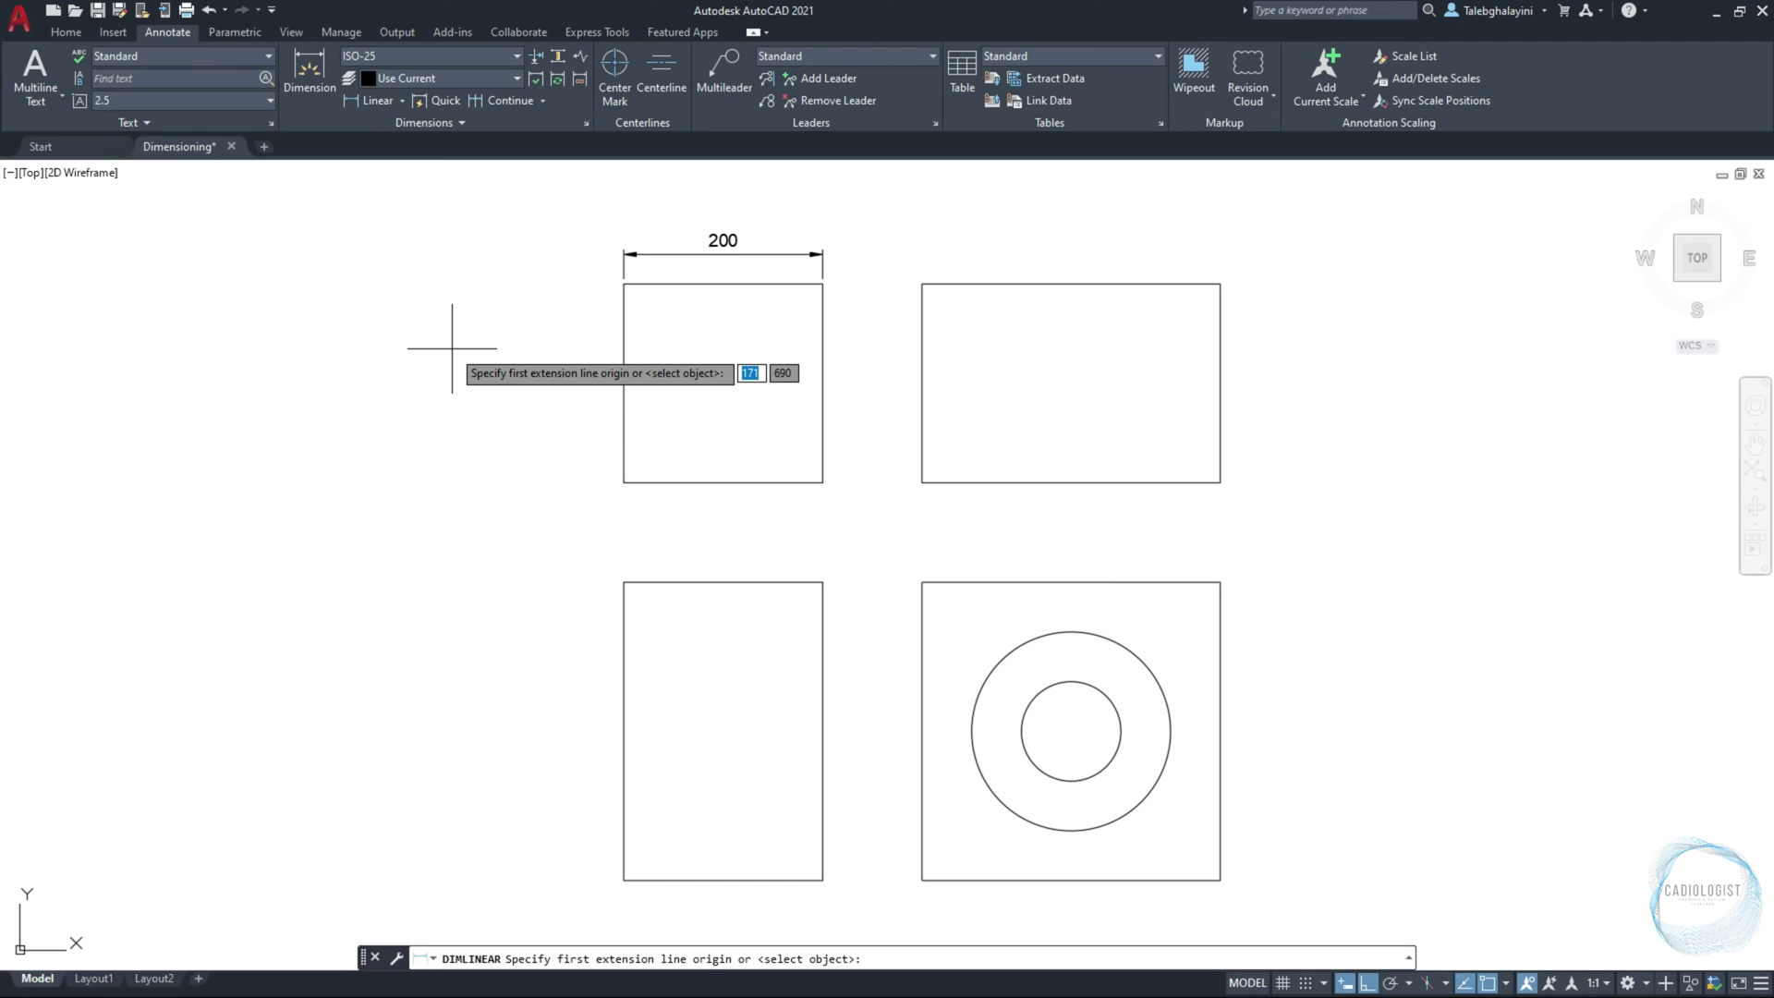
click(823, 287)
click(920, 287)
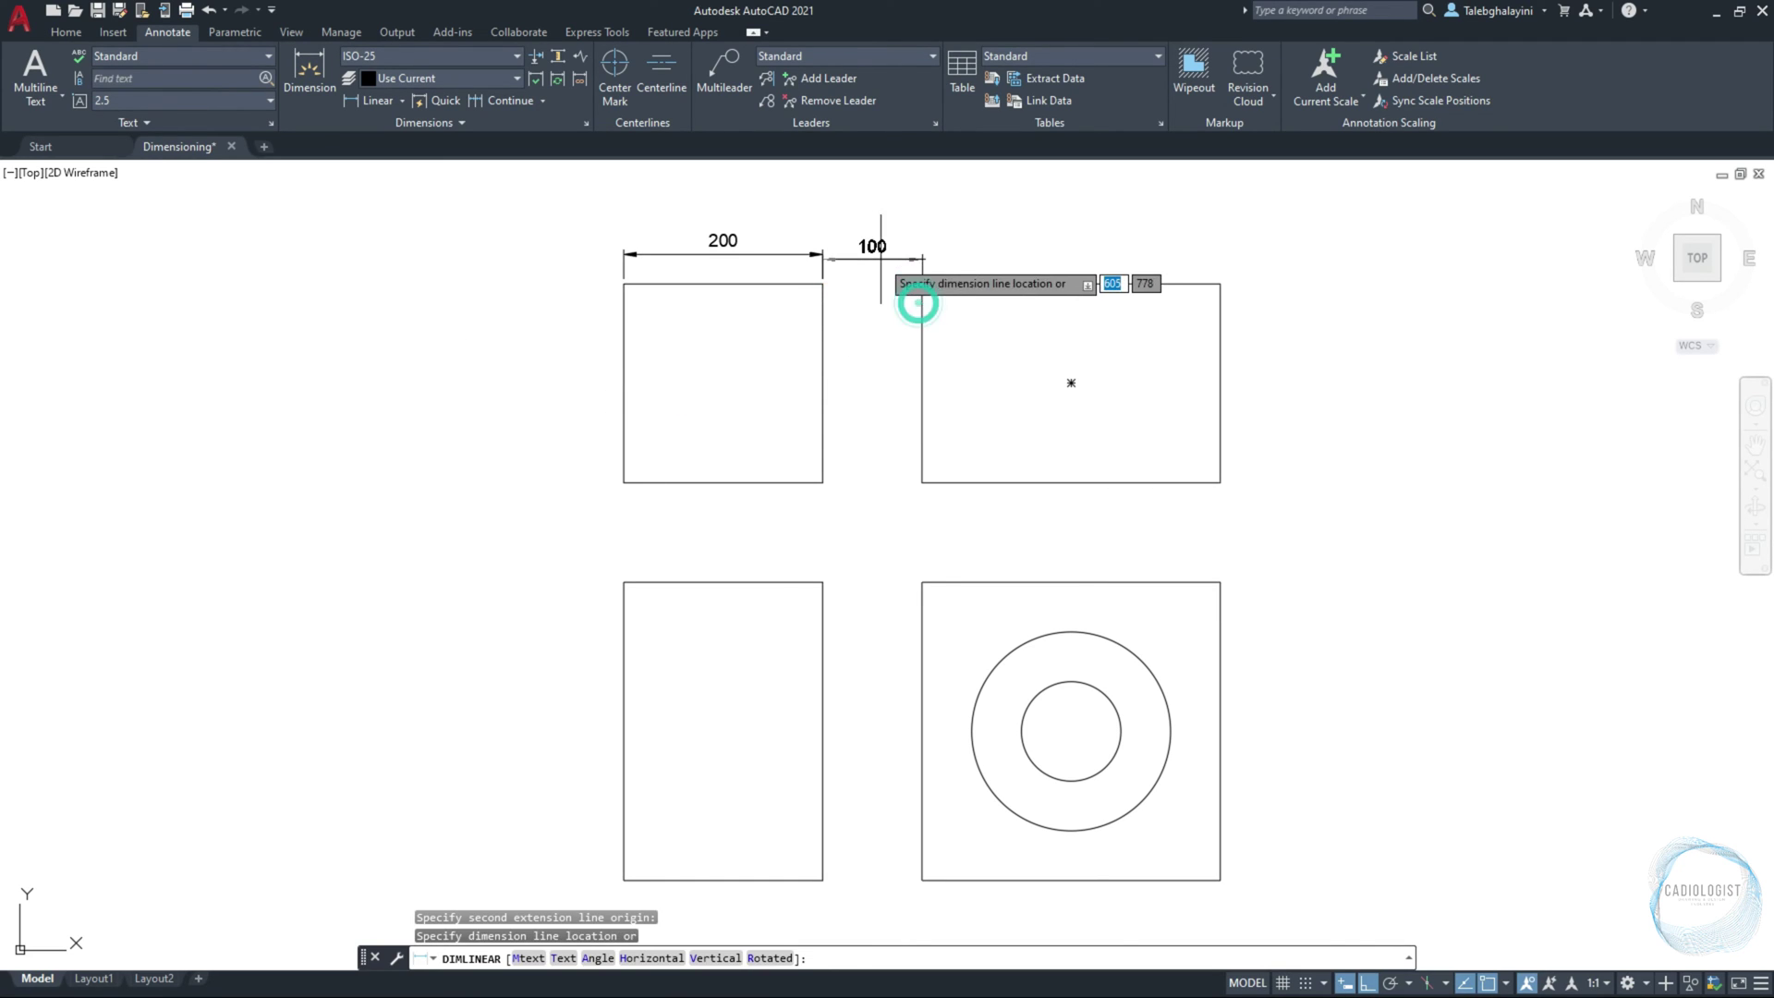
click(821, 254)
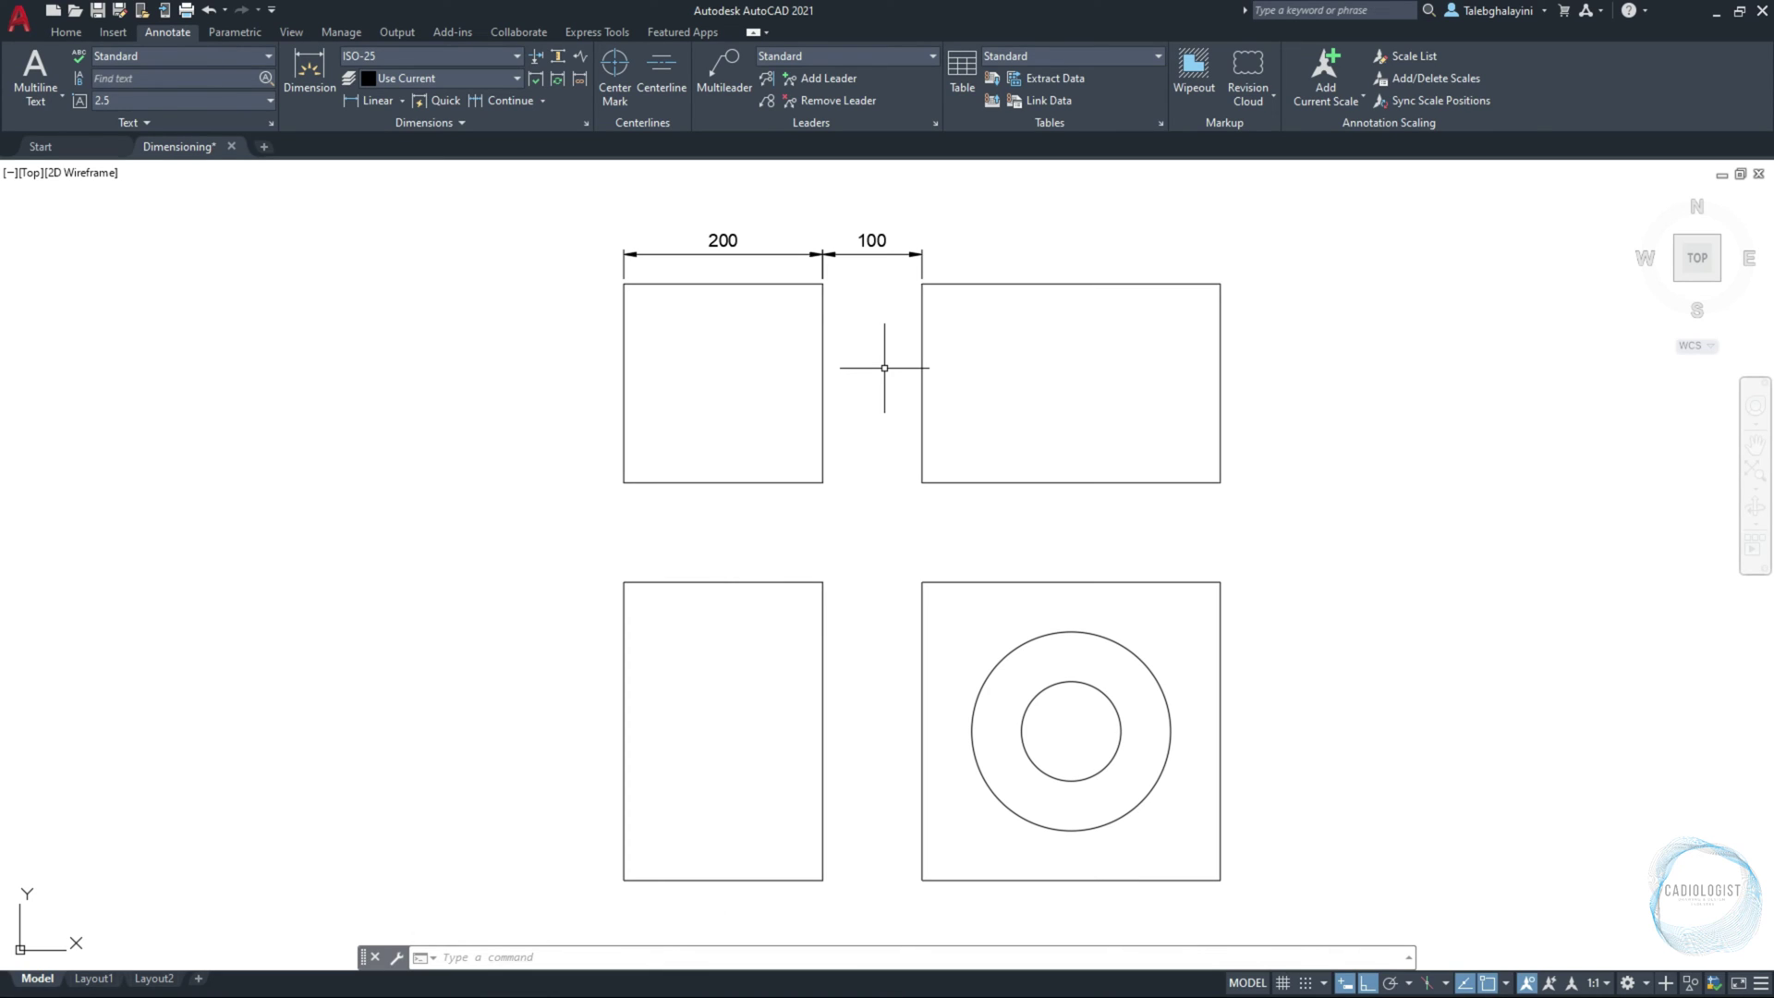
key(space)
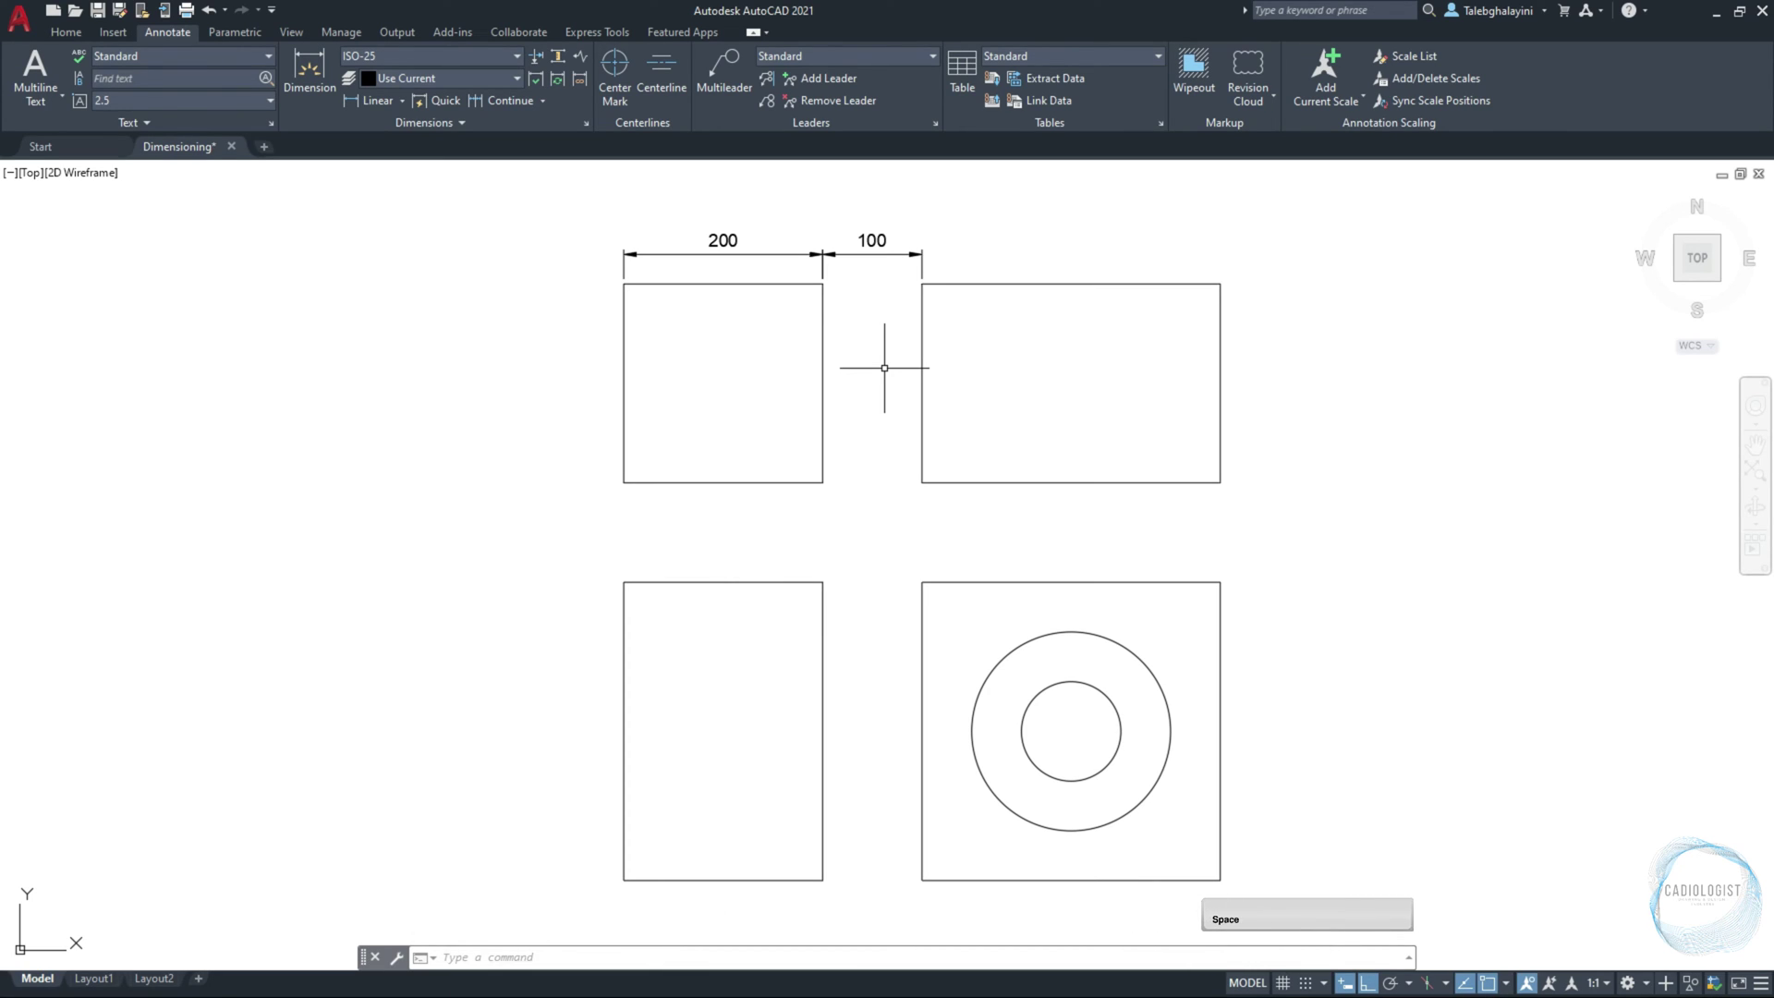
key(space)
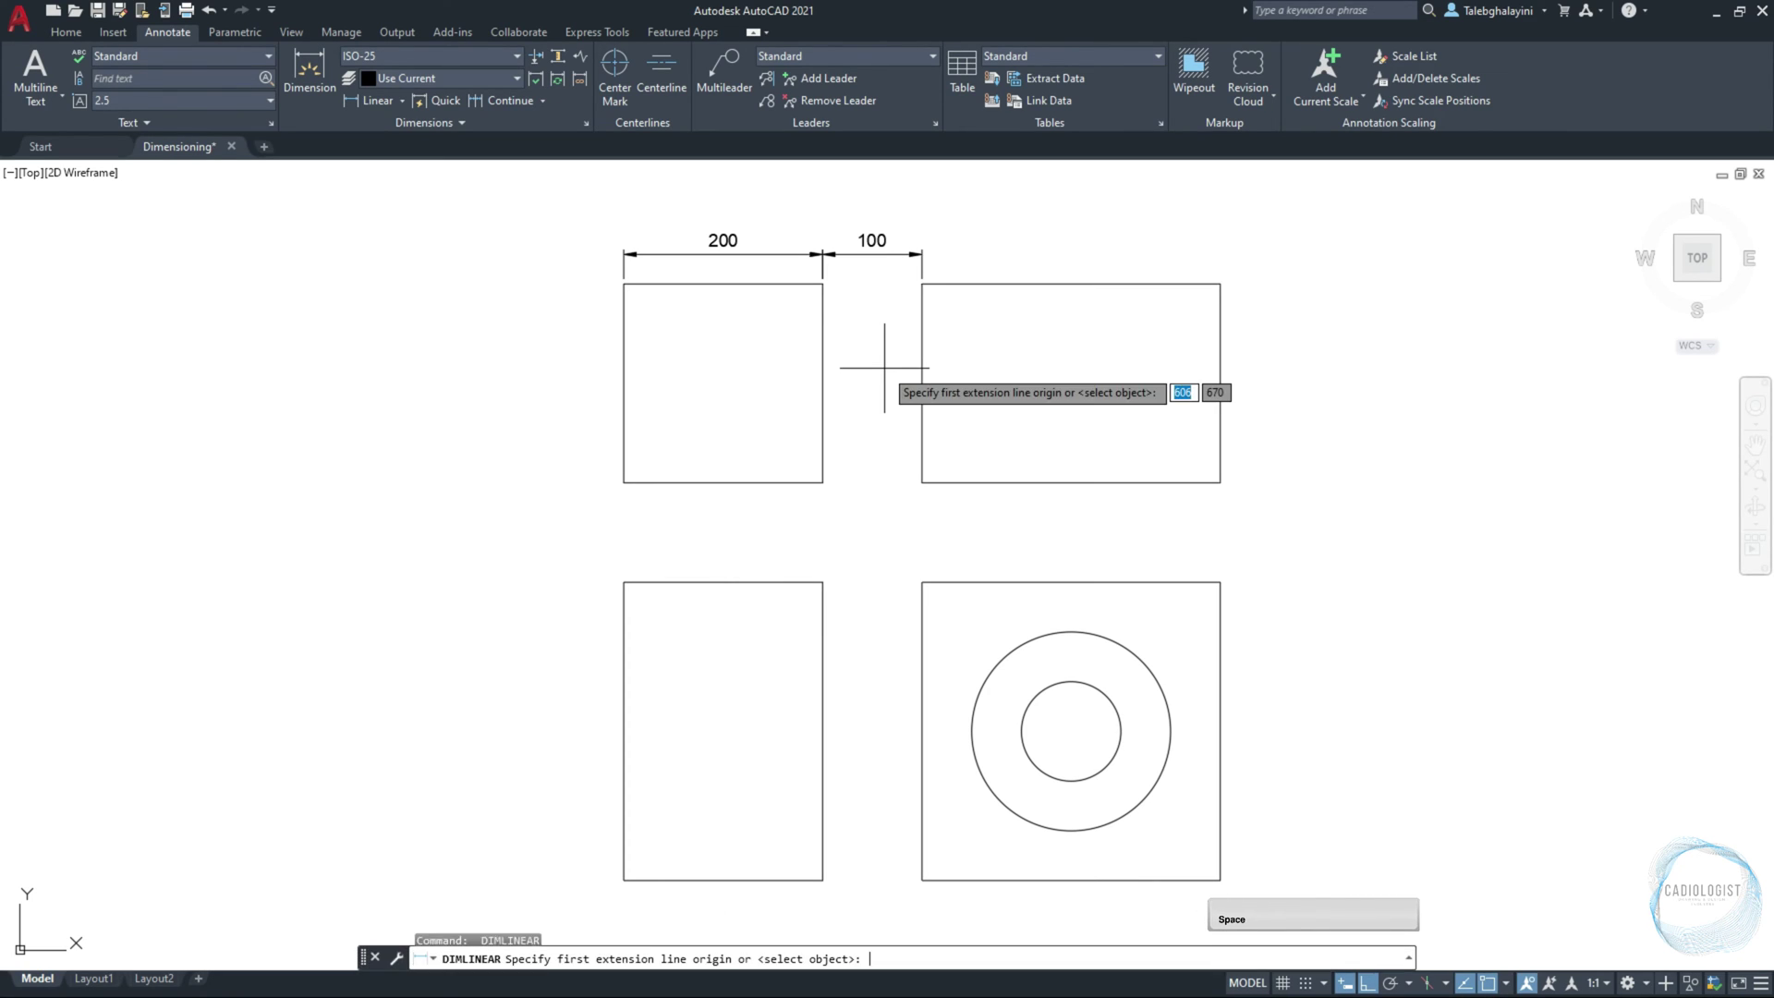
click(915, 311)
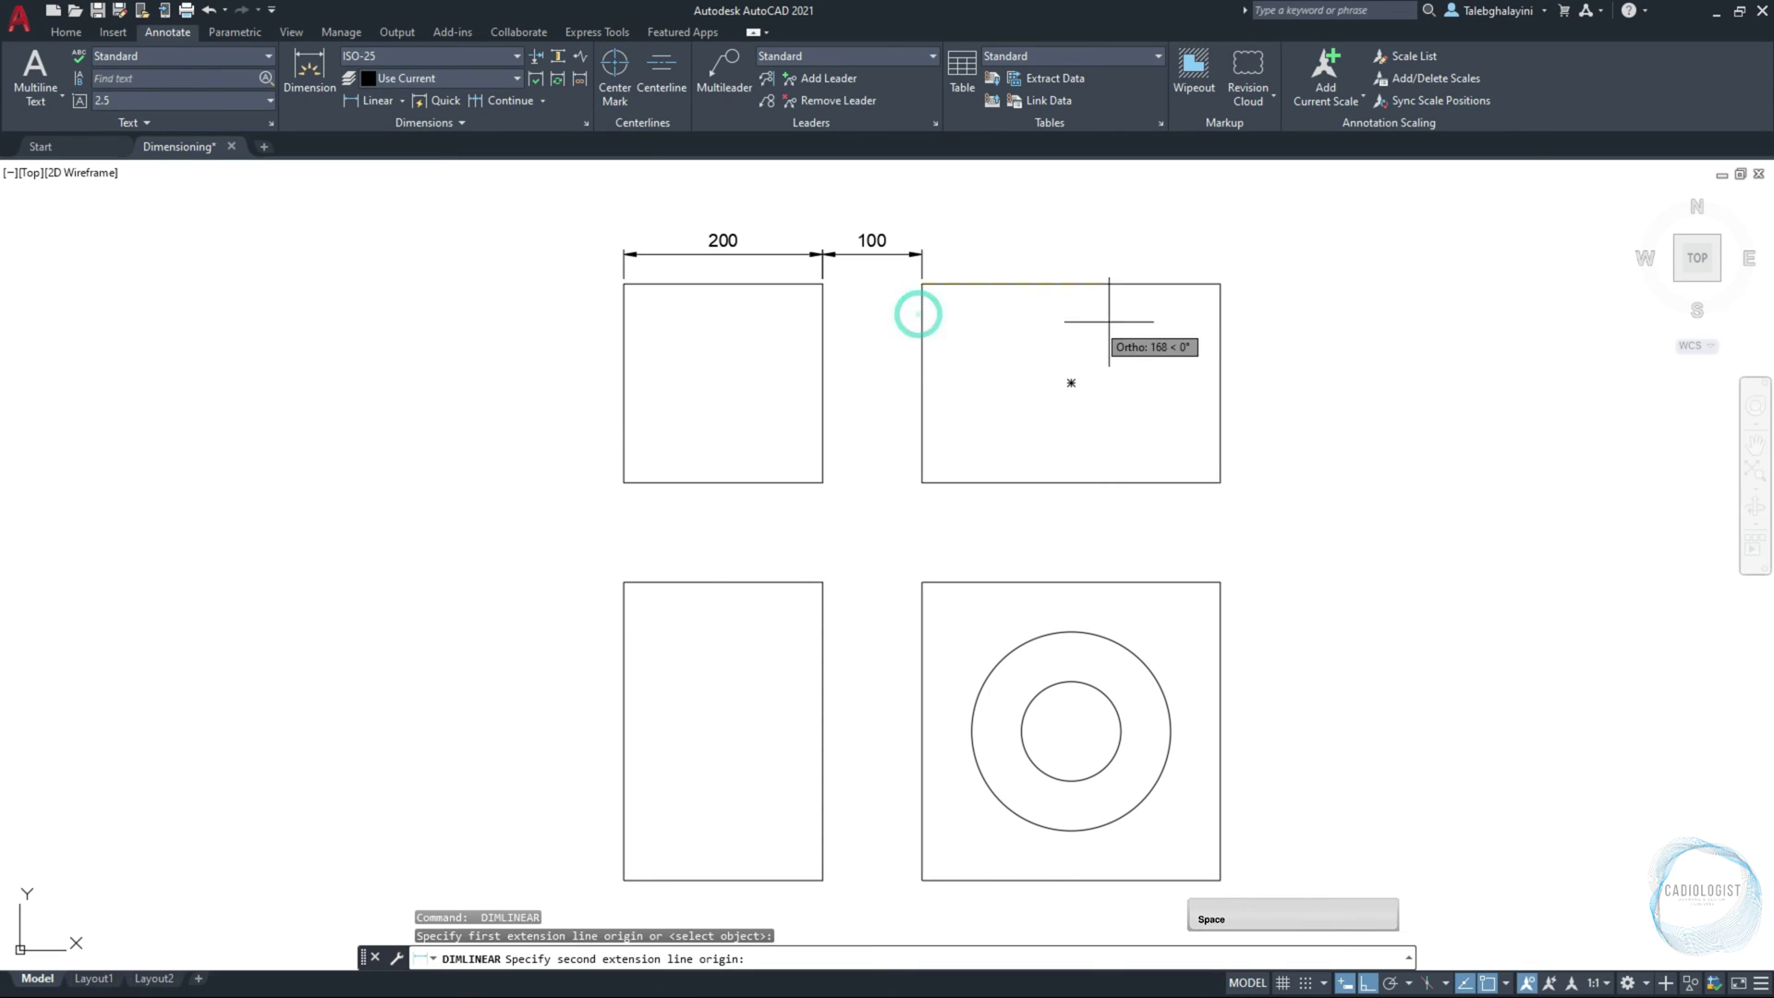
click(1223, 295)
click(889, 254)
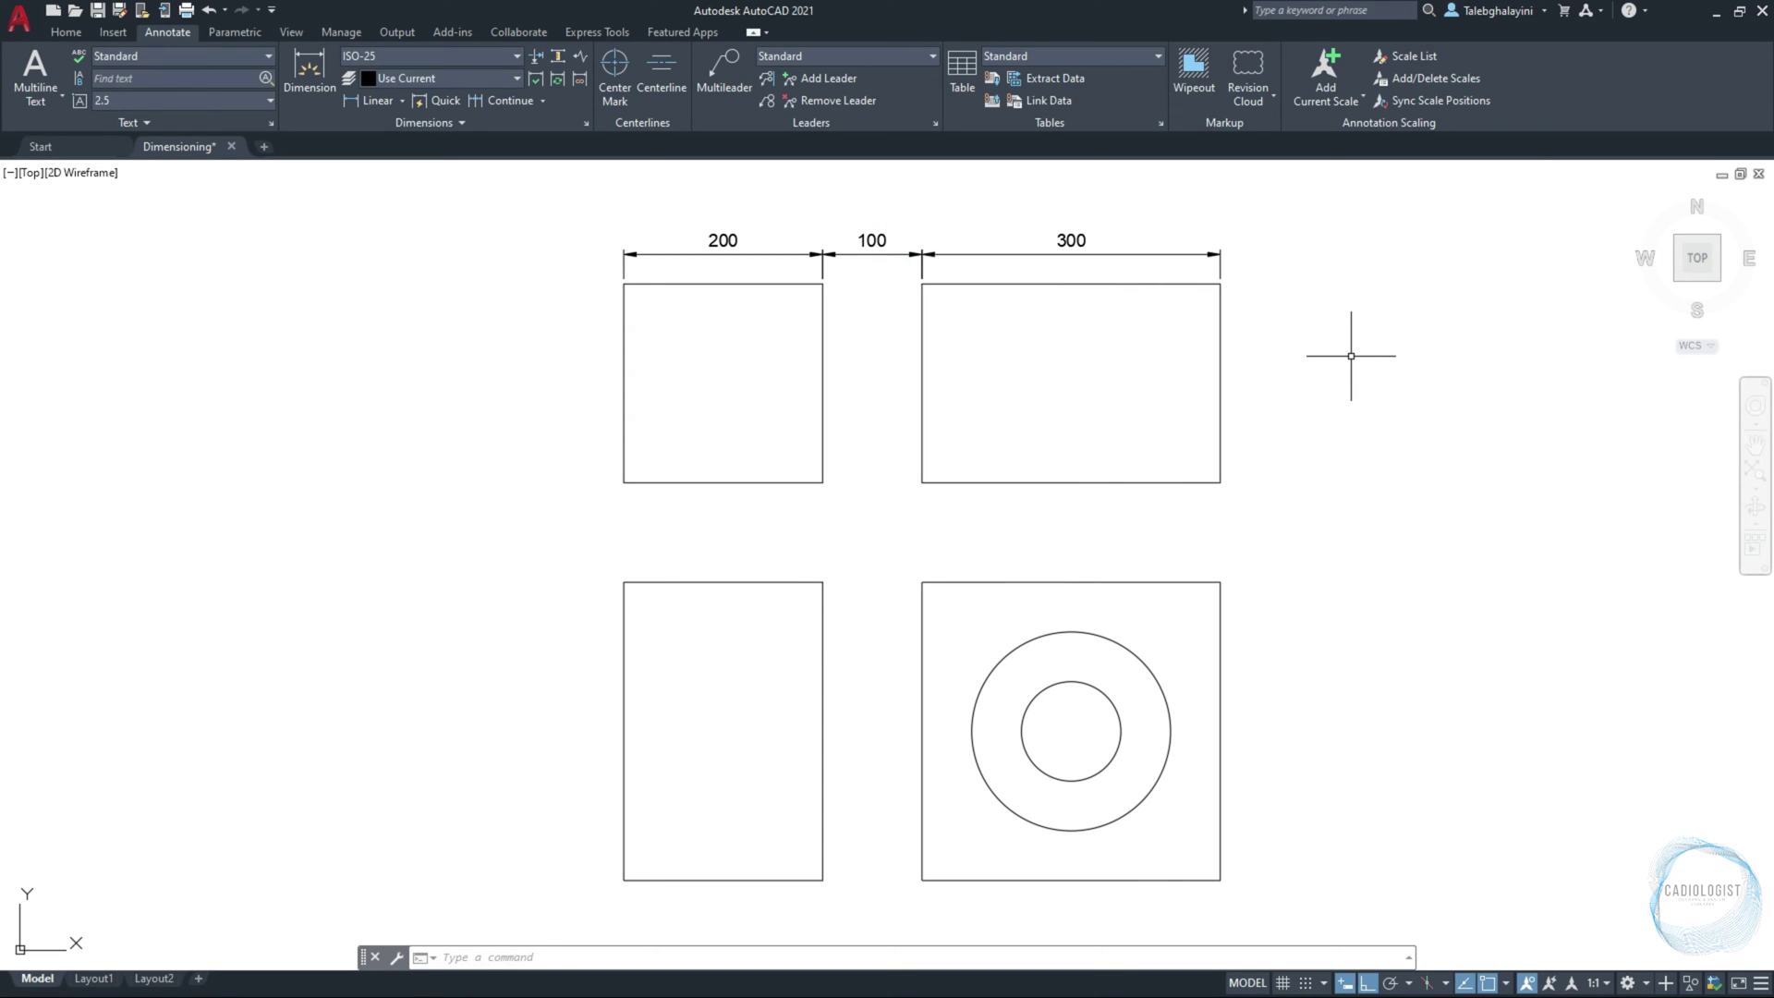
Step: Add a vertical 200 dimension on the left, continued with 100 and 300 using DIMCONTINUE
text(DLI)
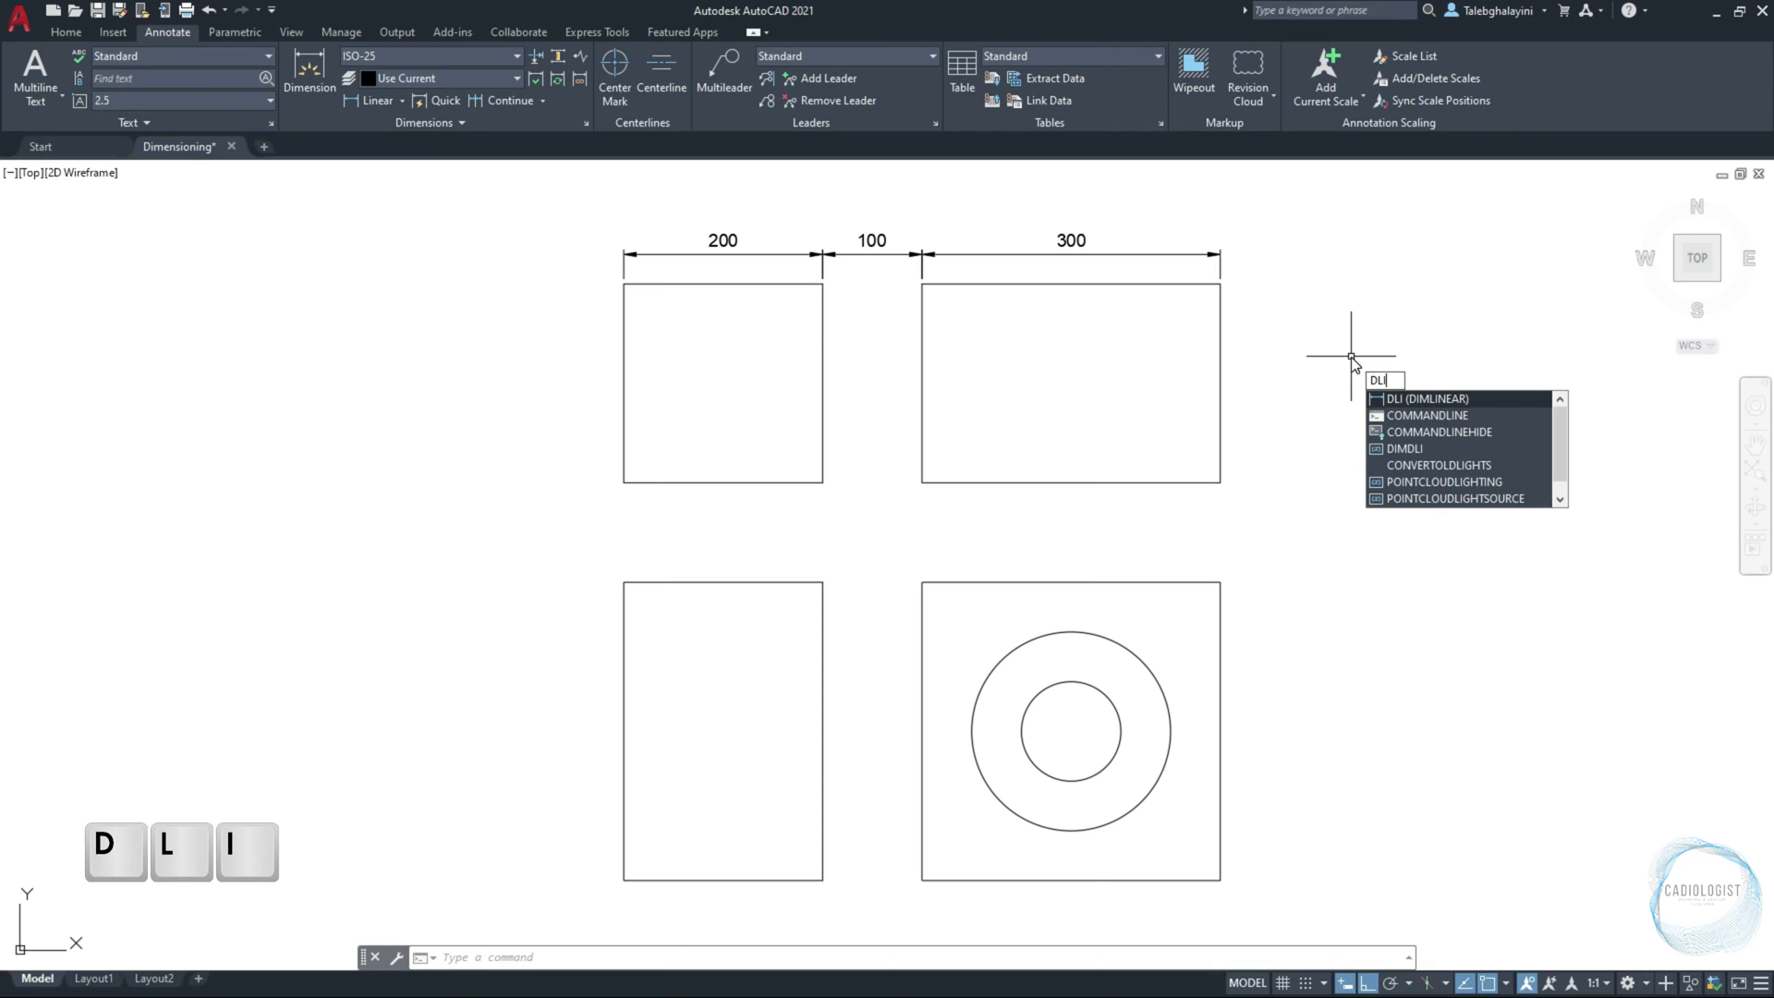
key(Return)
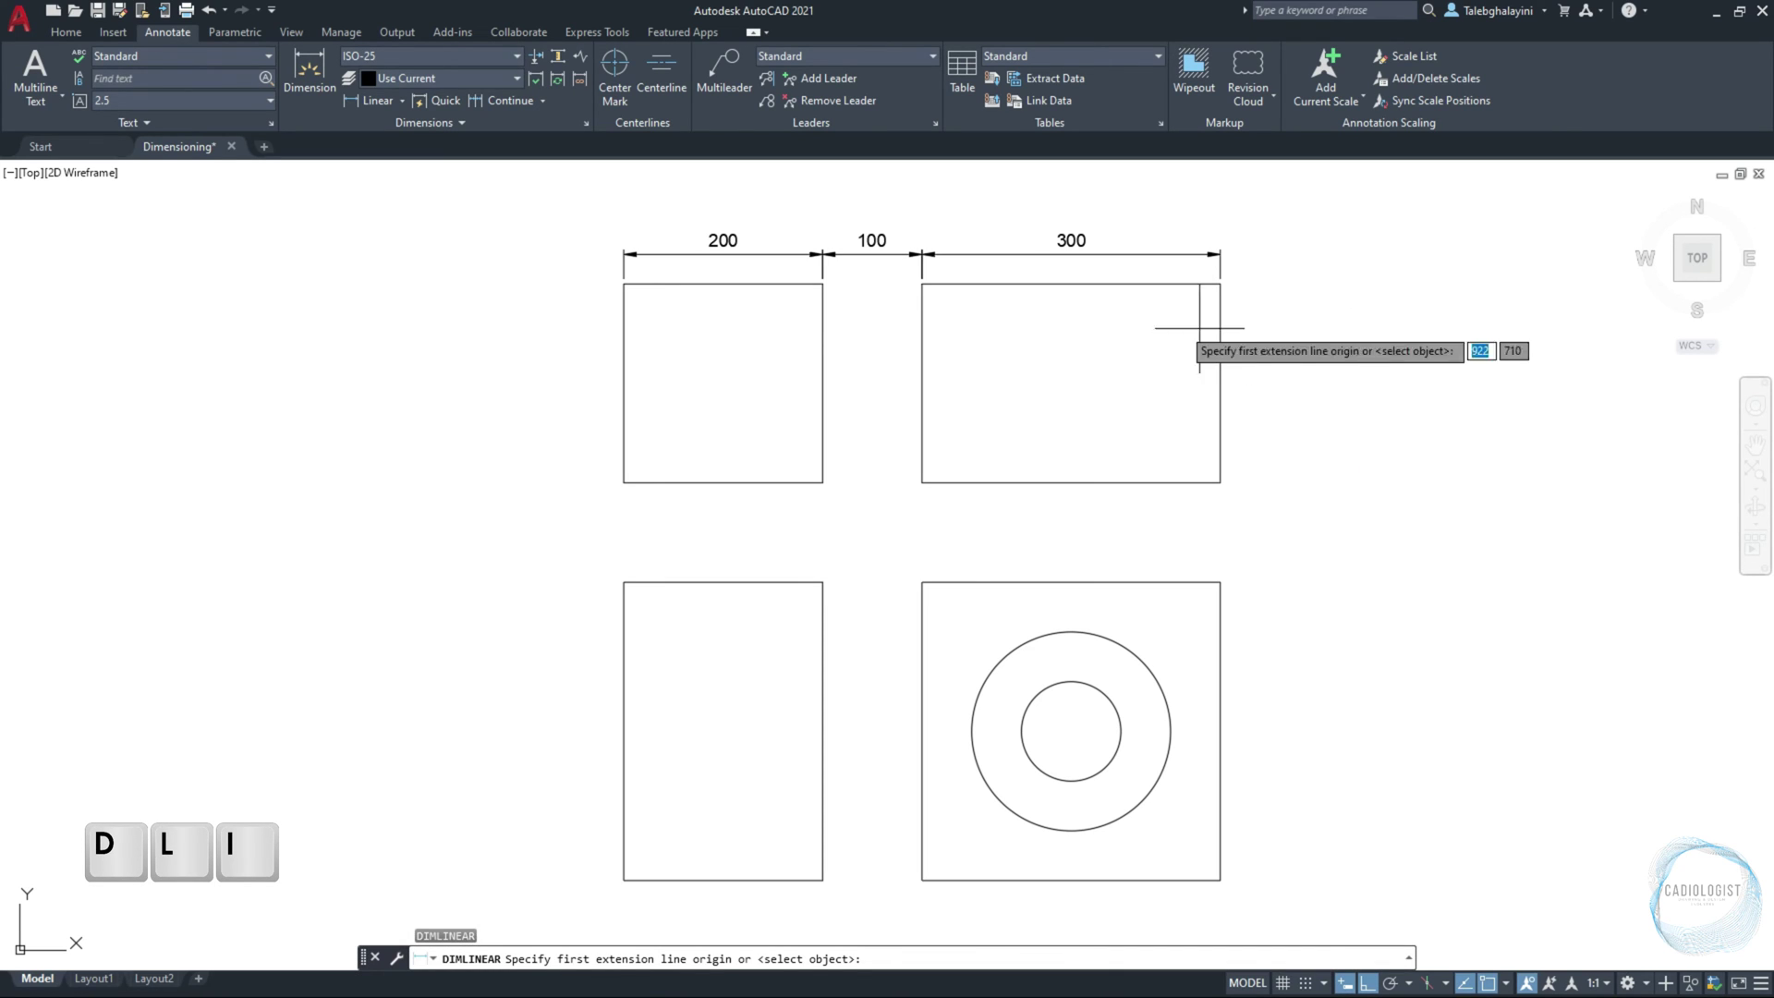
click(621, 322)
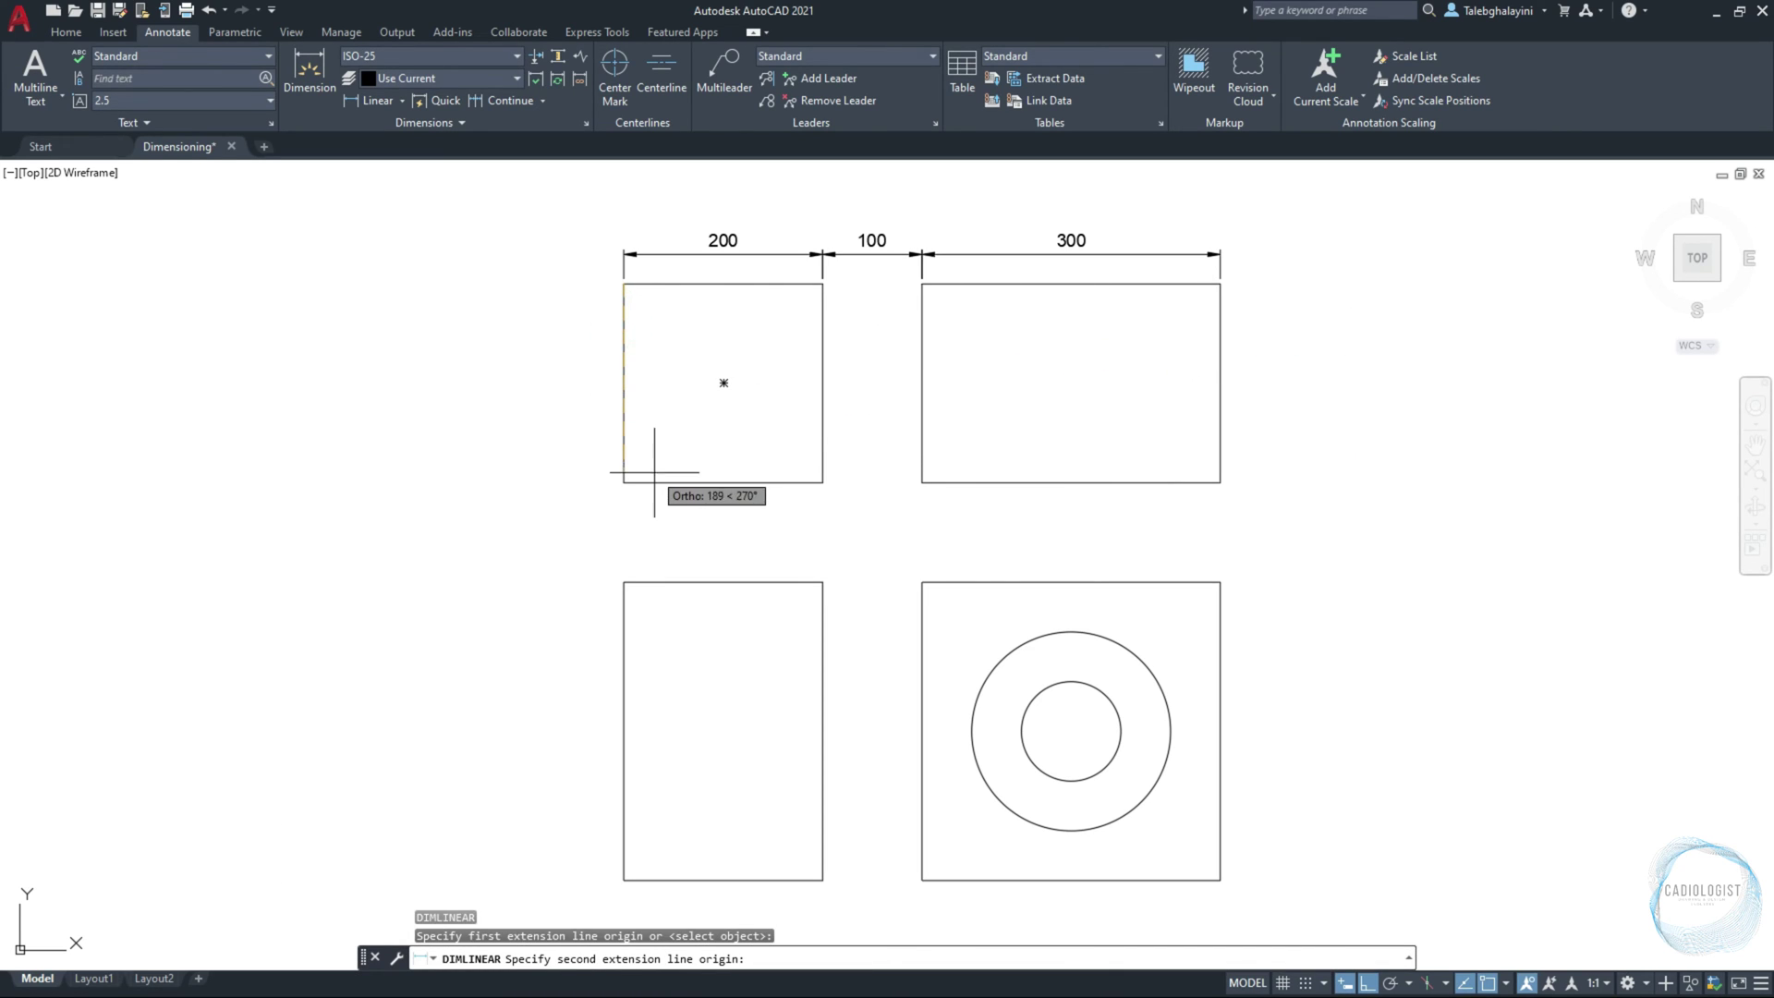
click(625, 481)
click(584, 446)
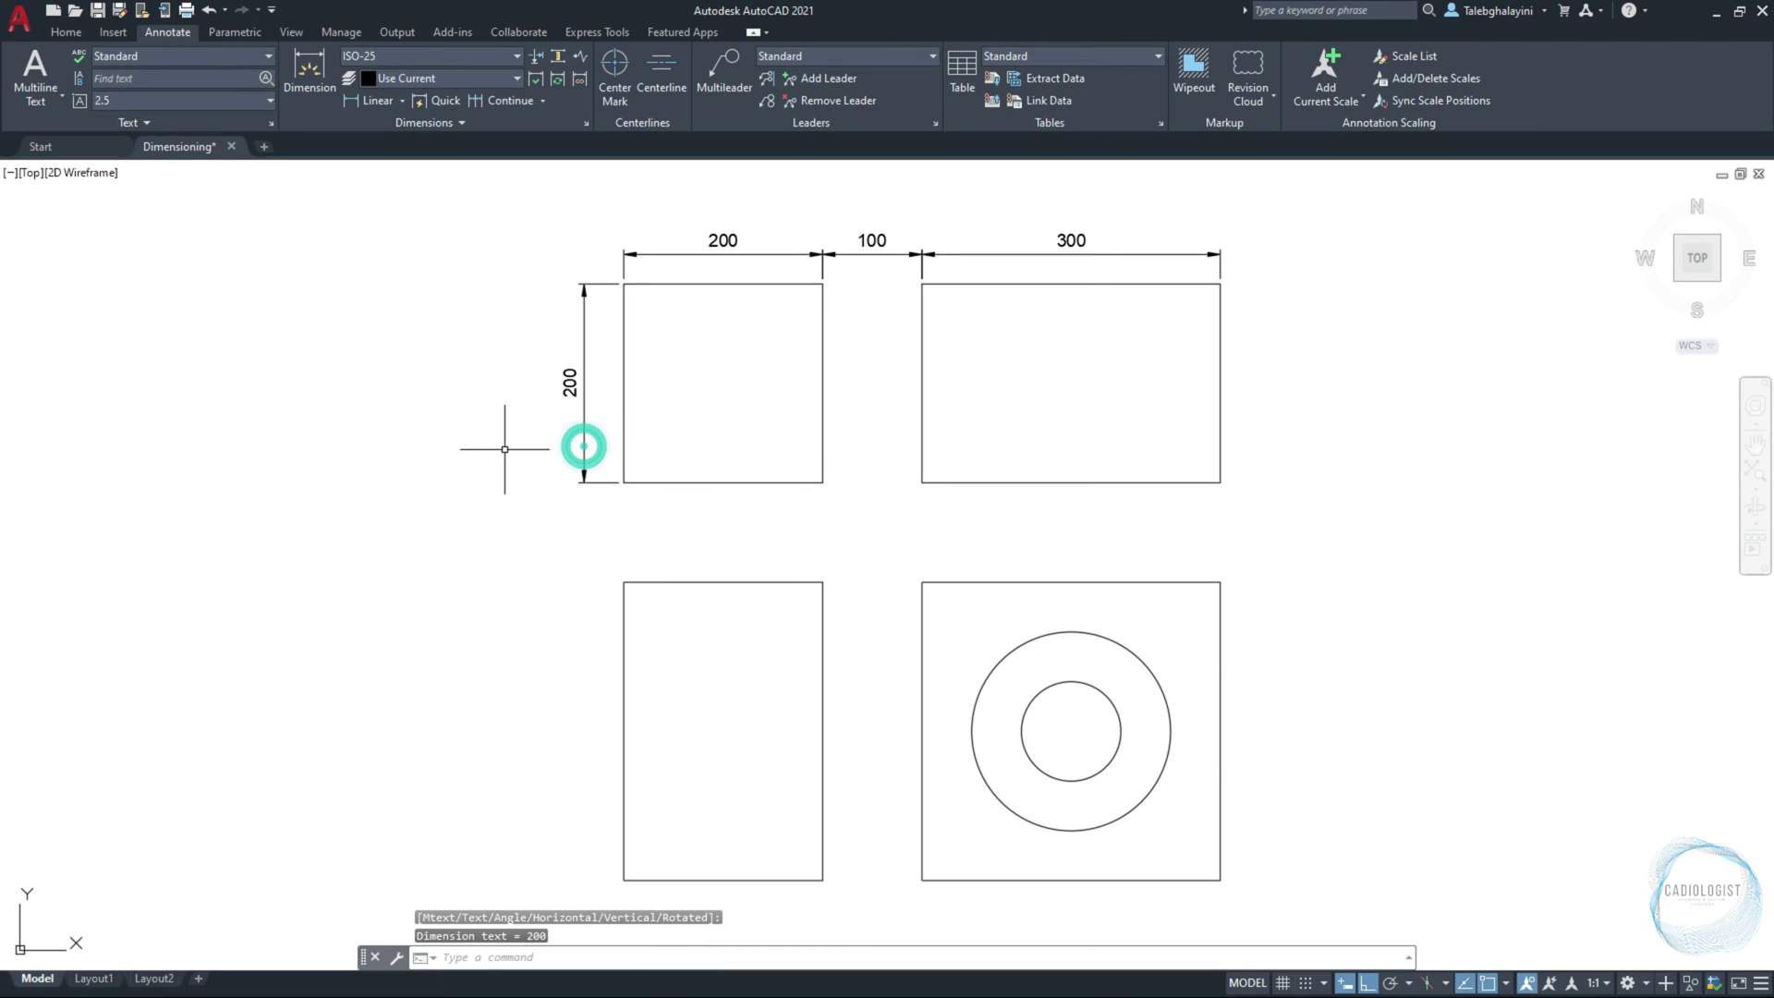
text(DIMCONT)
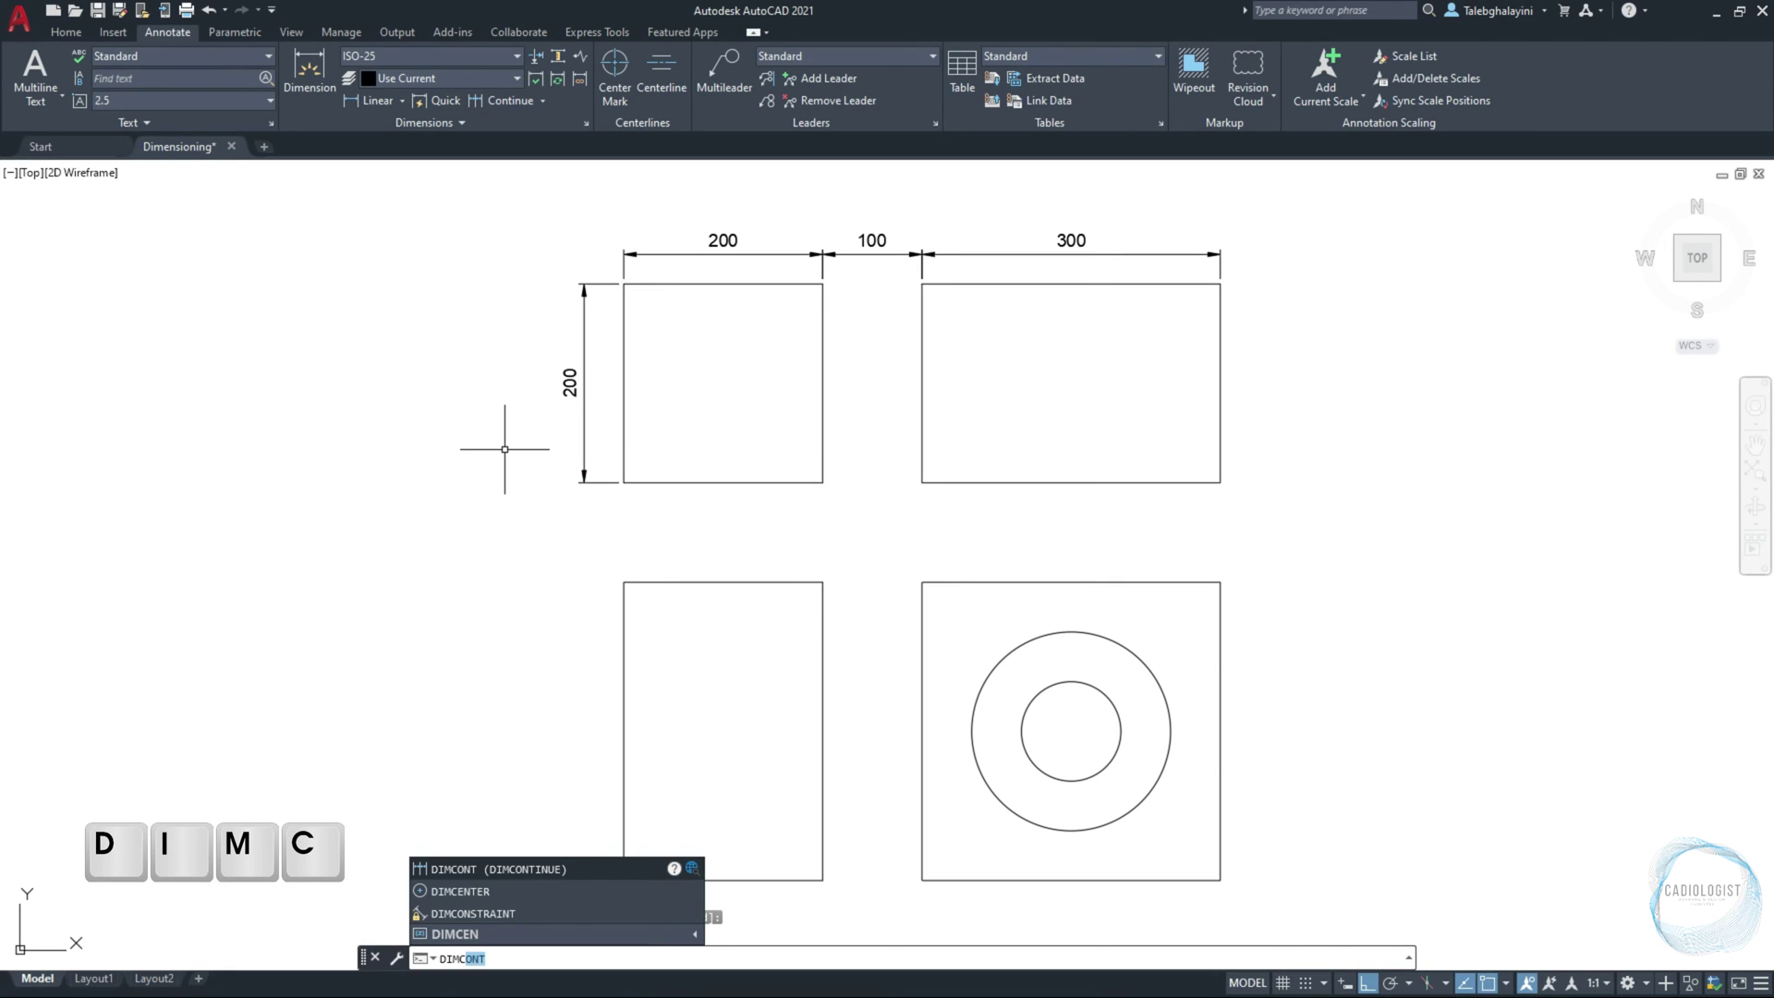
key(Return)
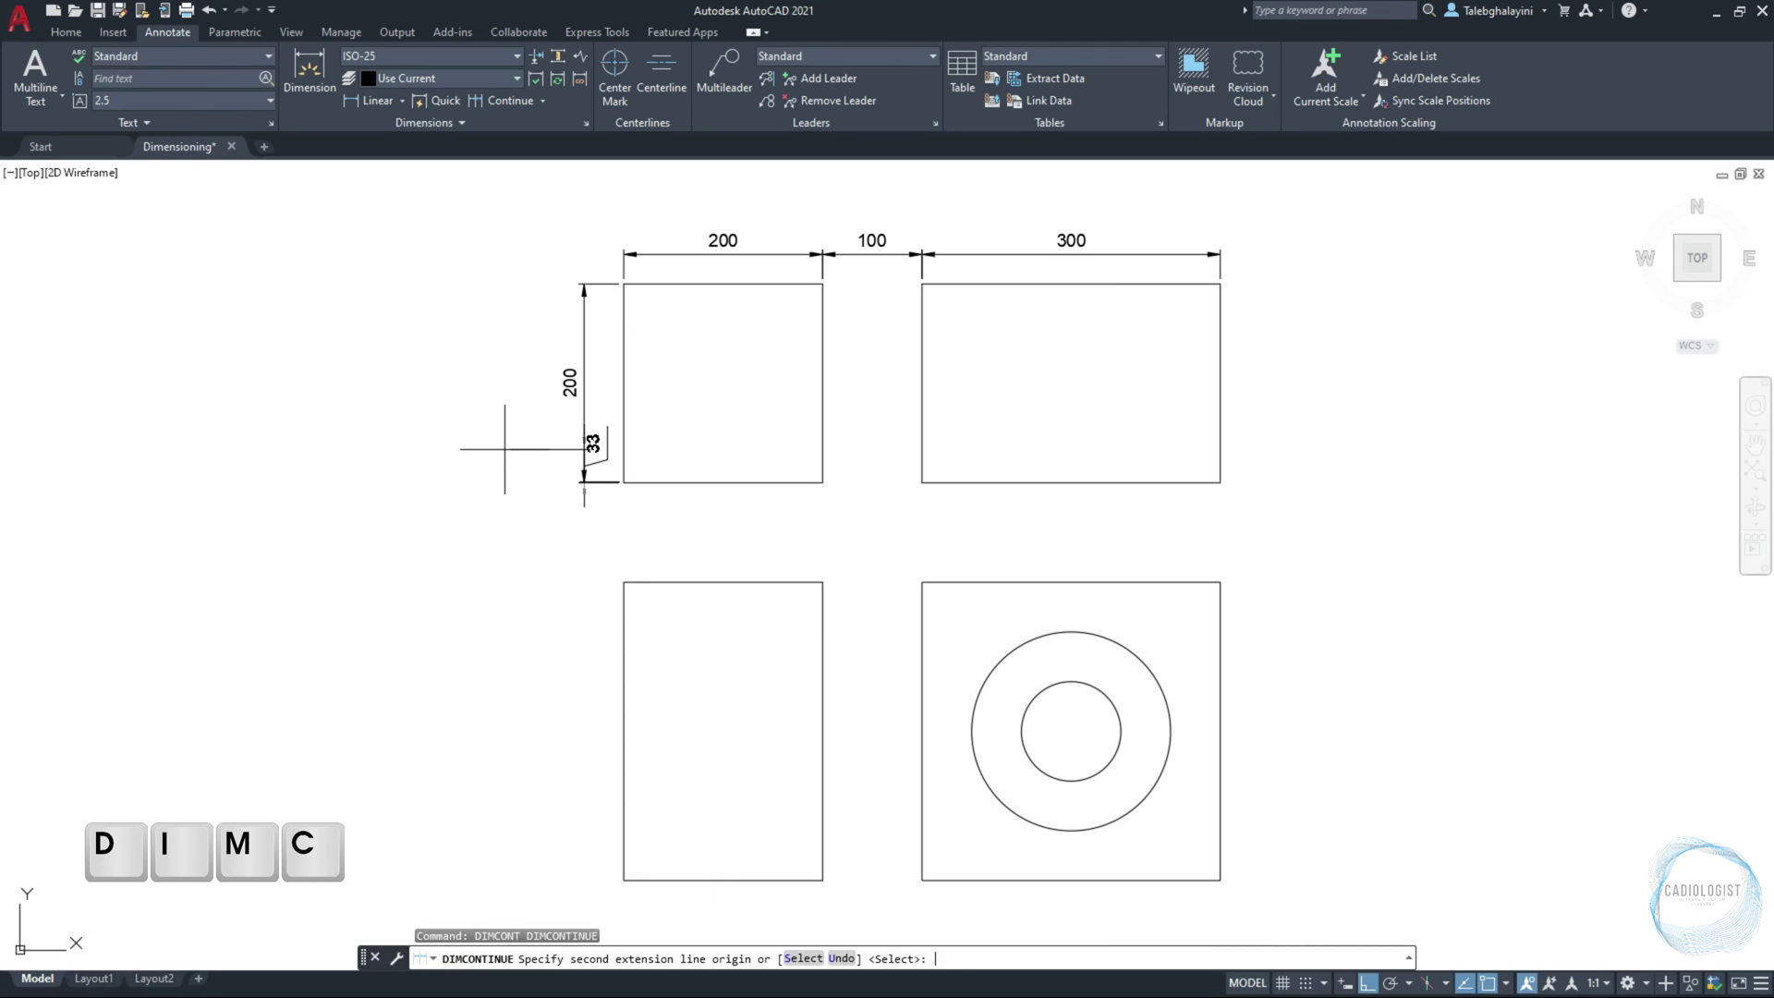
click(622, 583)
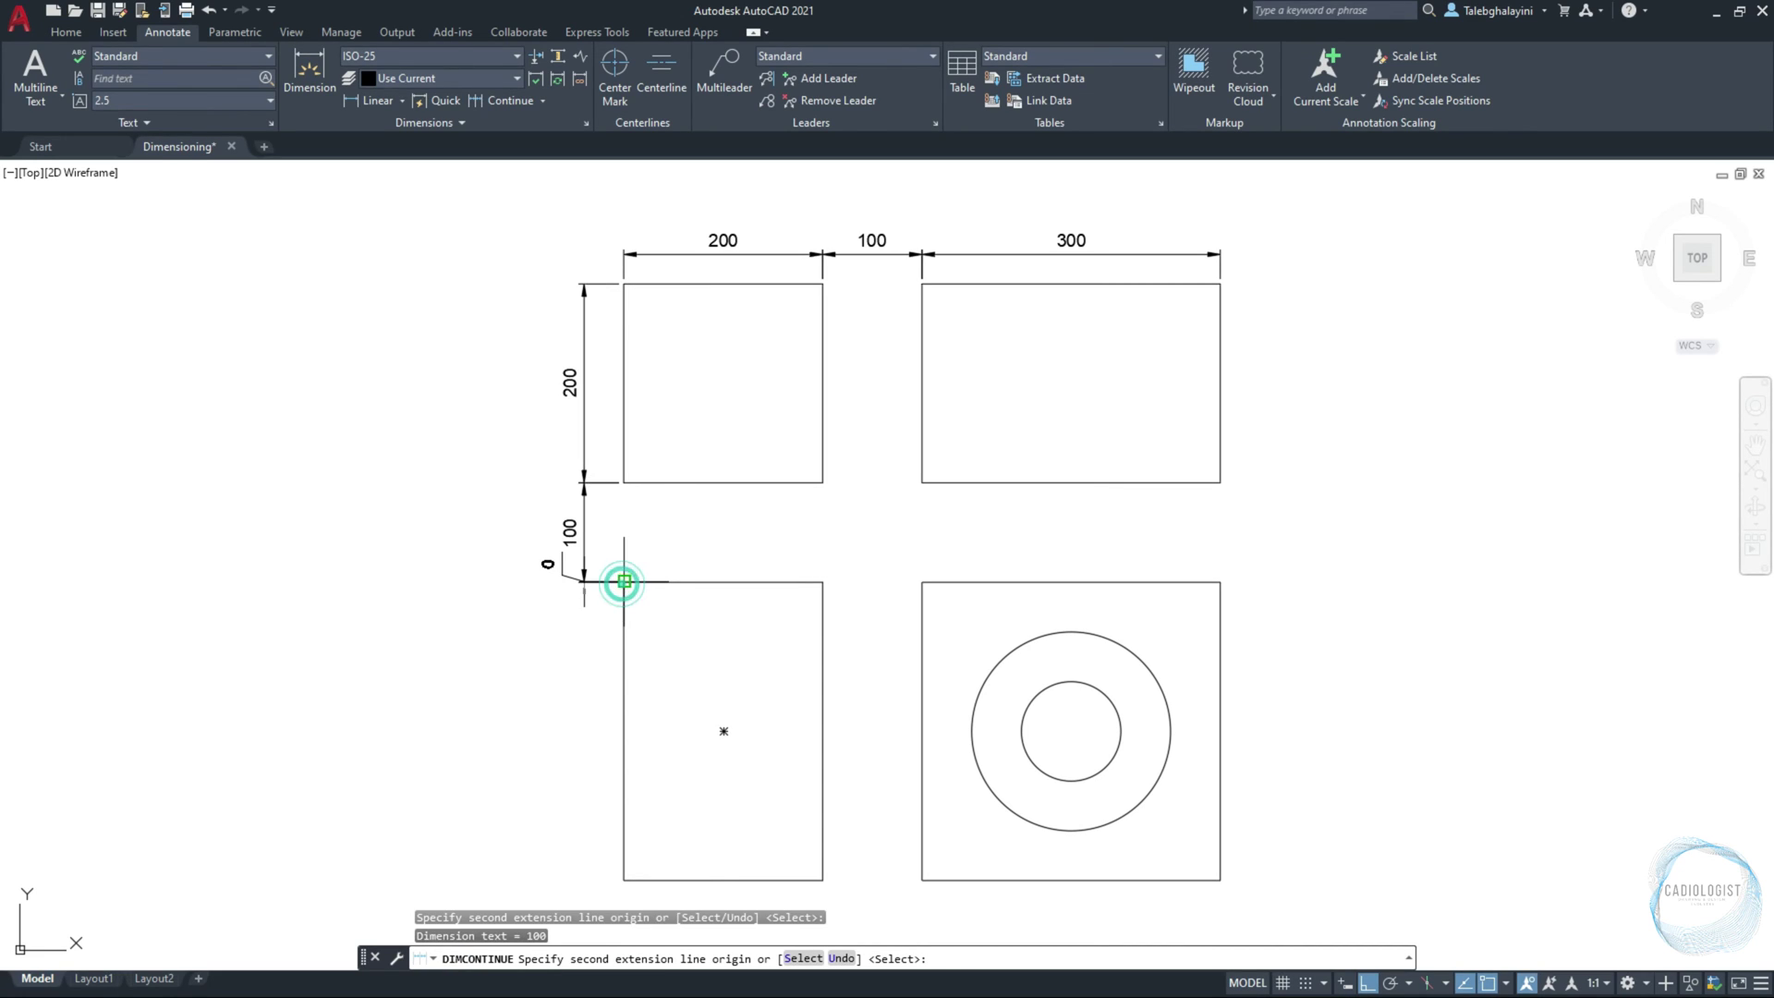
click(624, 879)
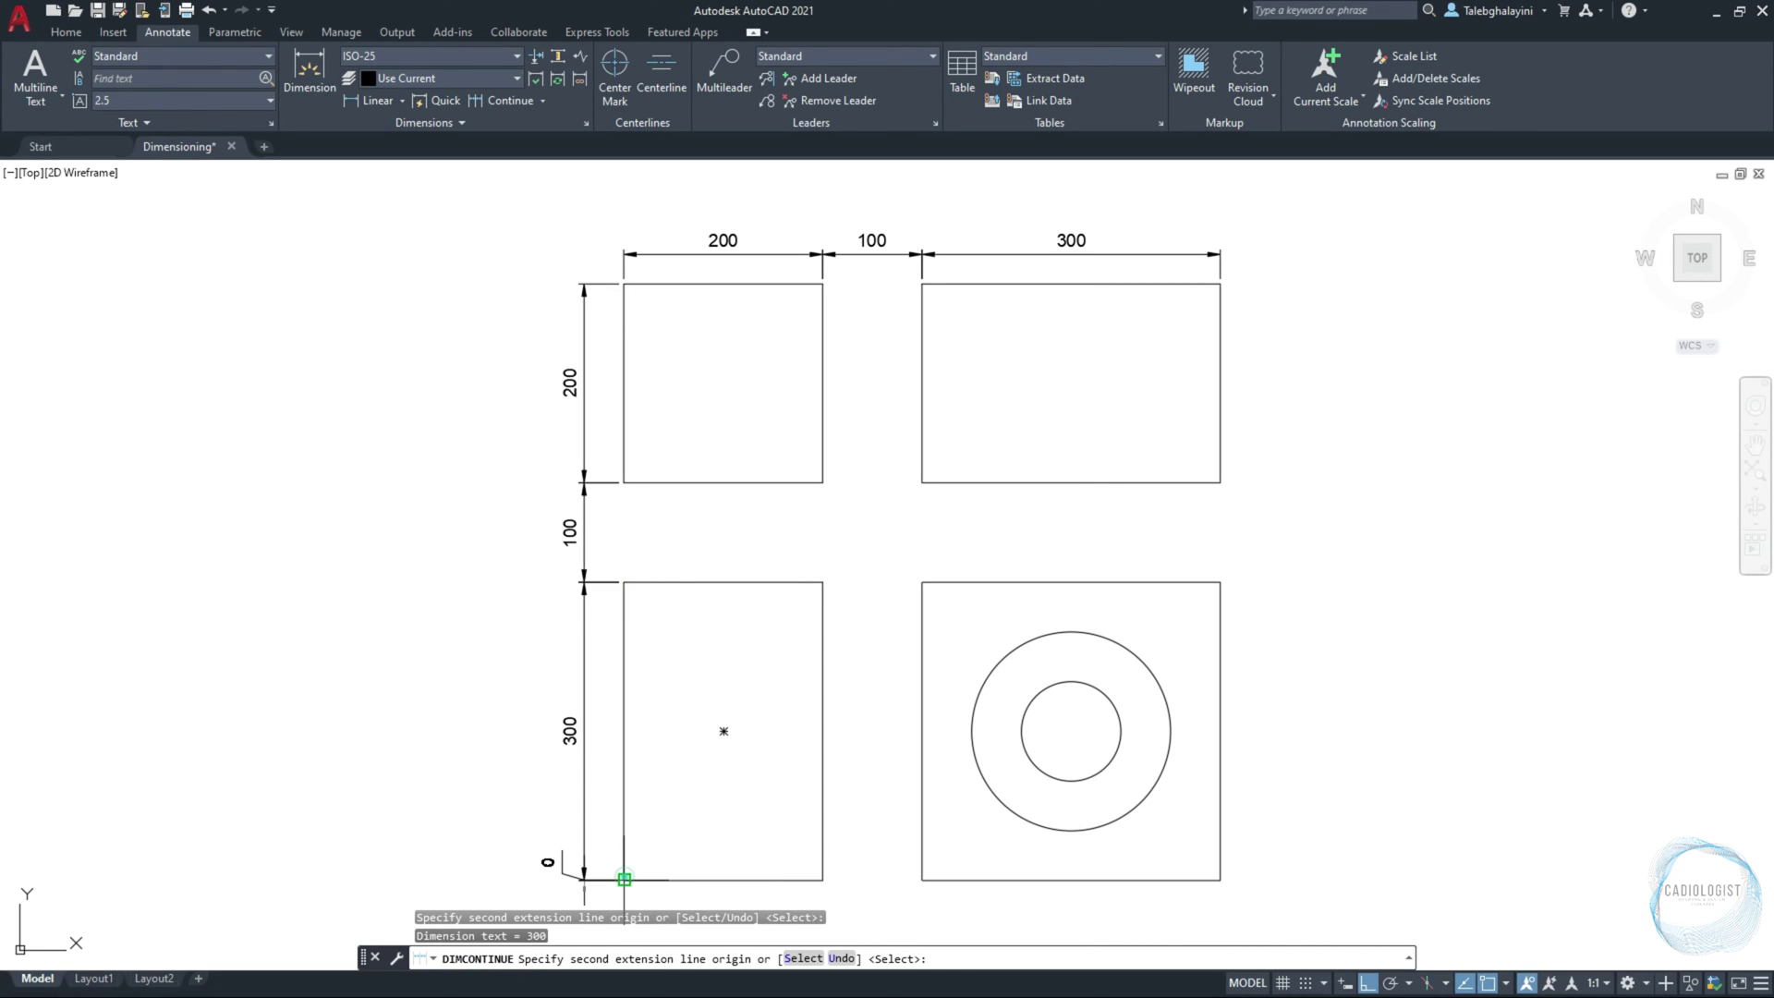
key(Return)
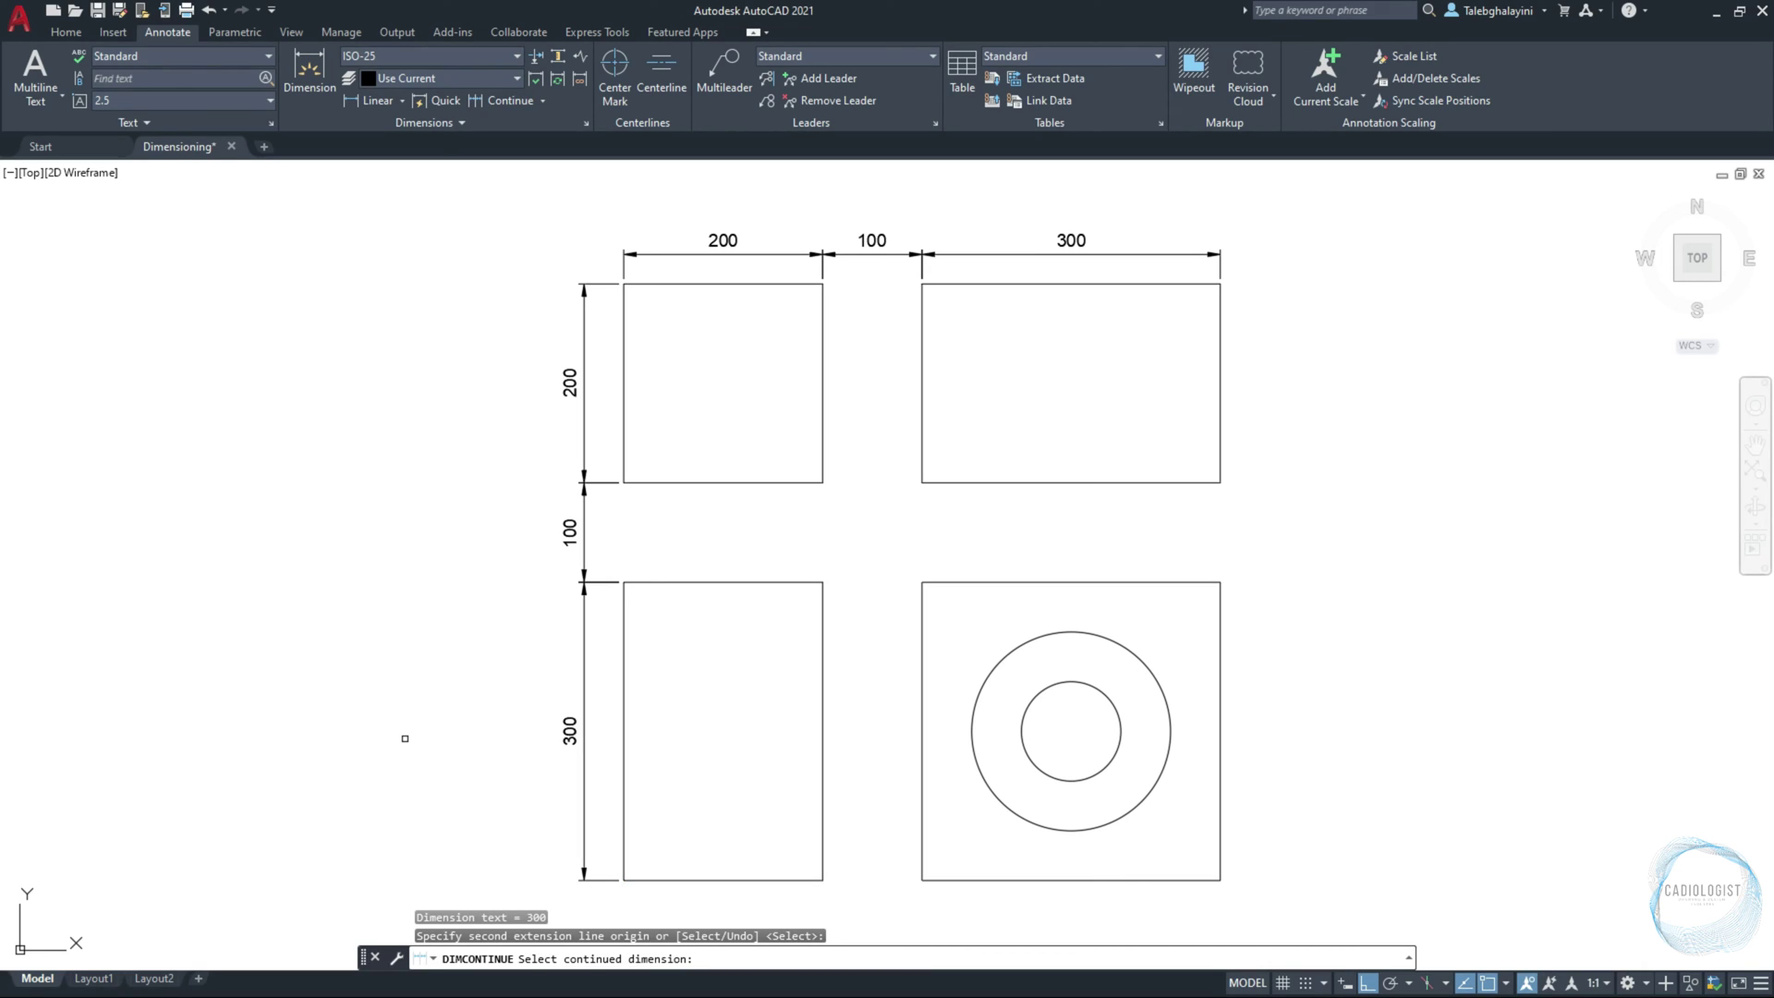
key(Escape)
Step: Dimension the diagonals: 361 across the top-right rectangle and 283 across the top-left square
click(404, 102)
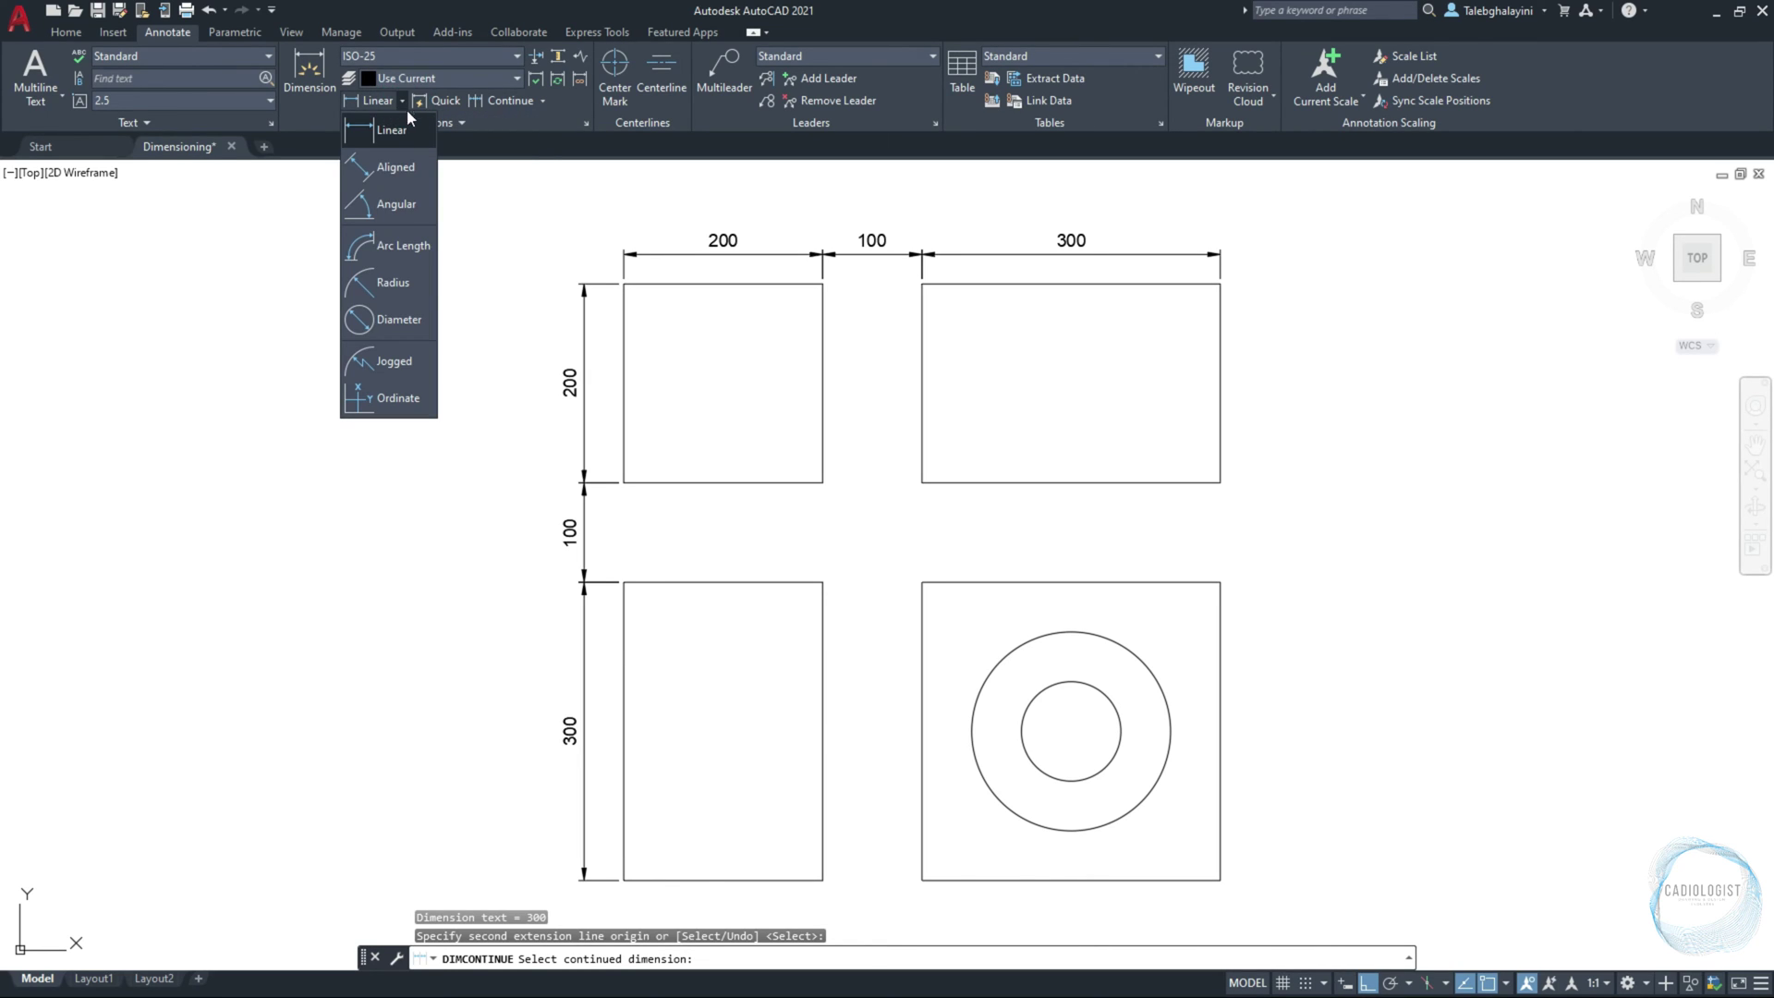
click(395, 167)
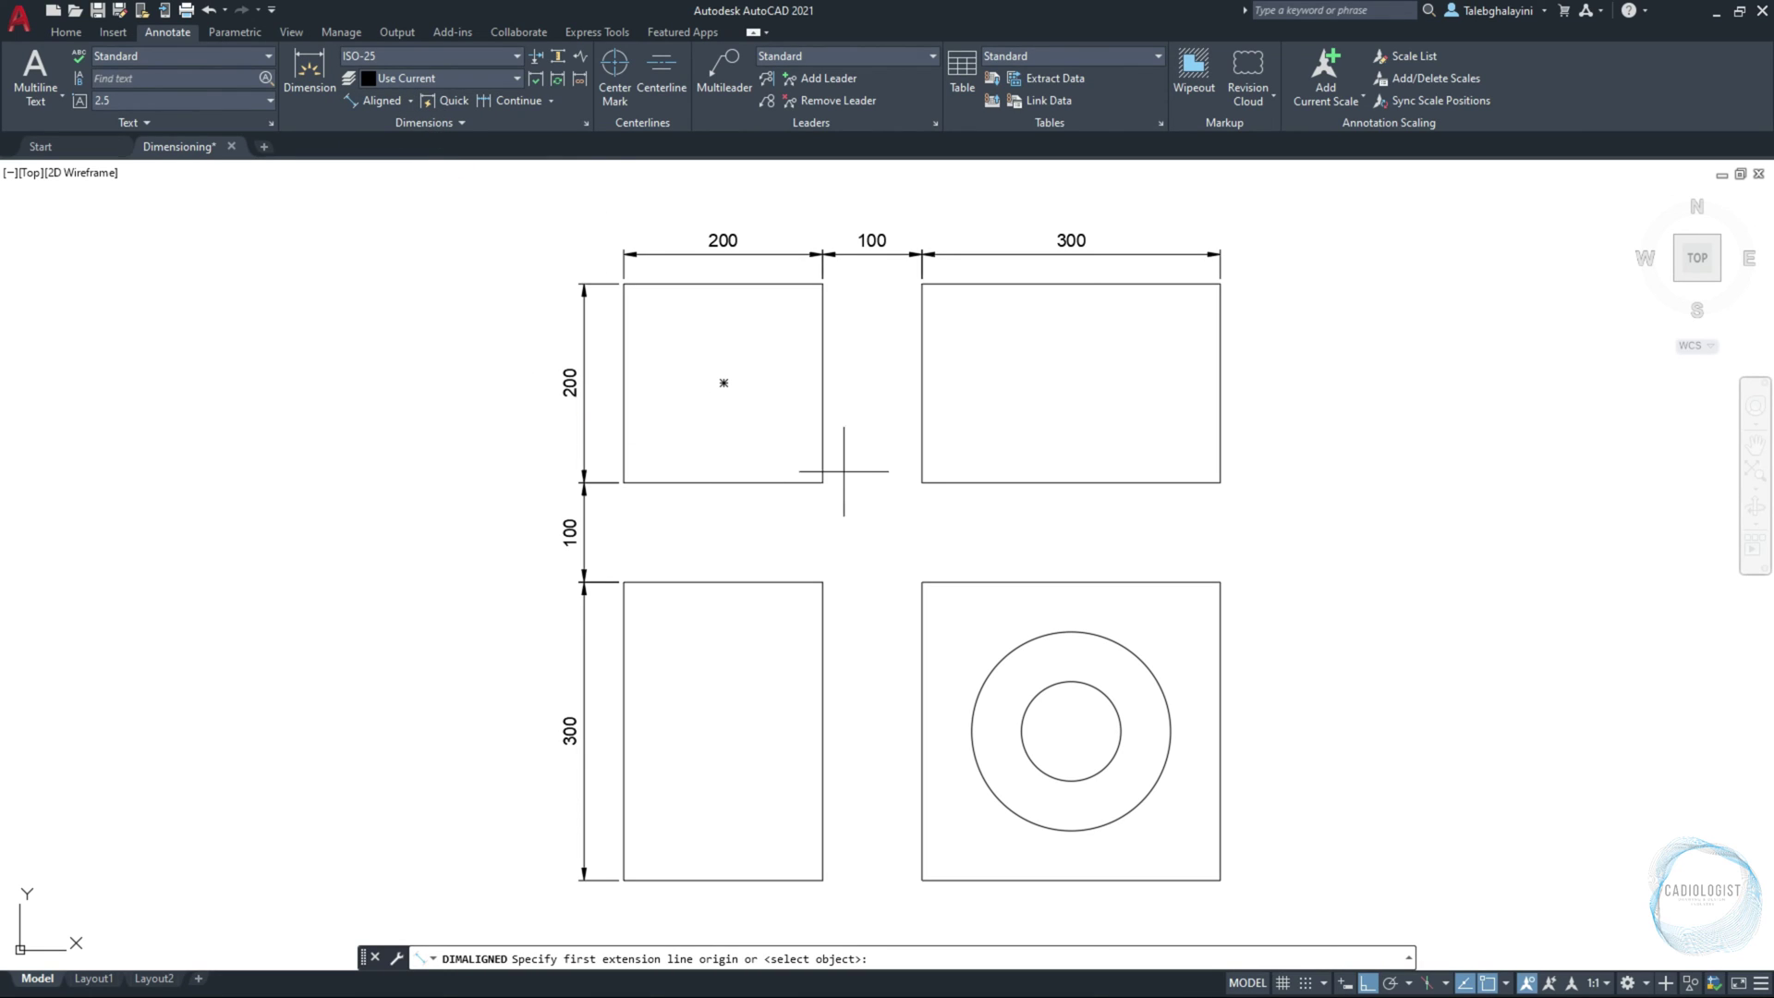
click(922, 483)
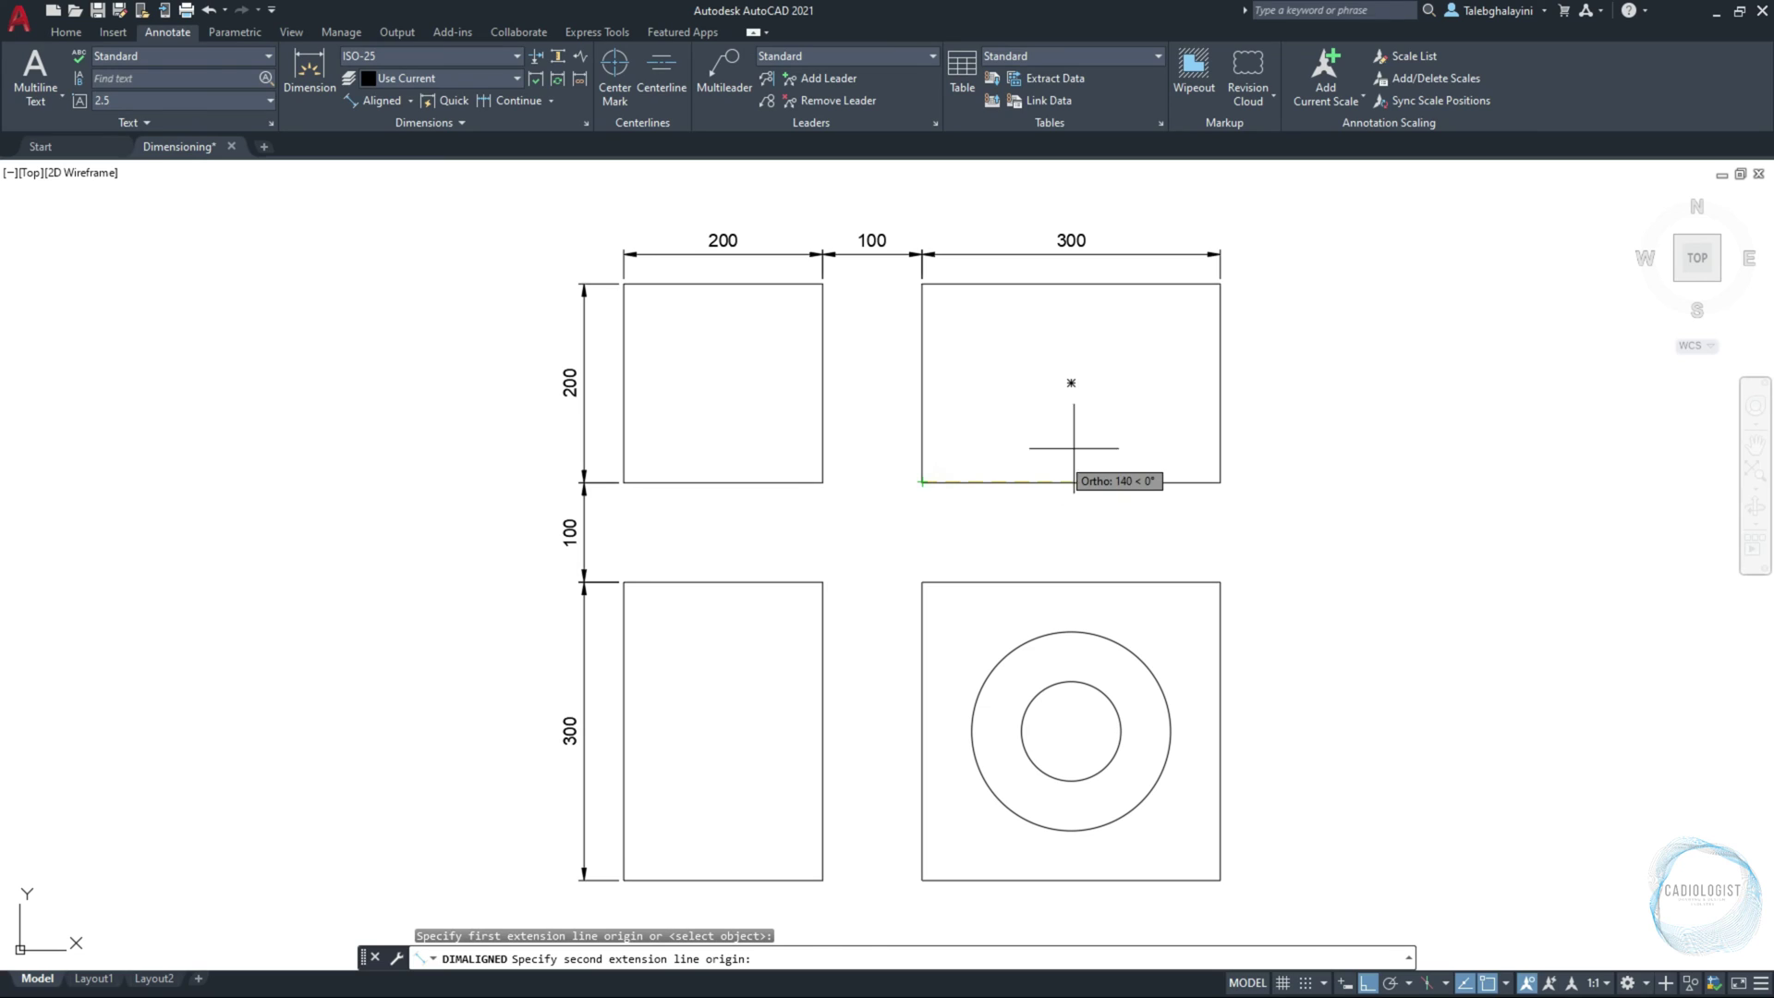
click(1221, 284)
click(1221, 286)
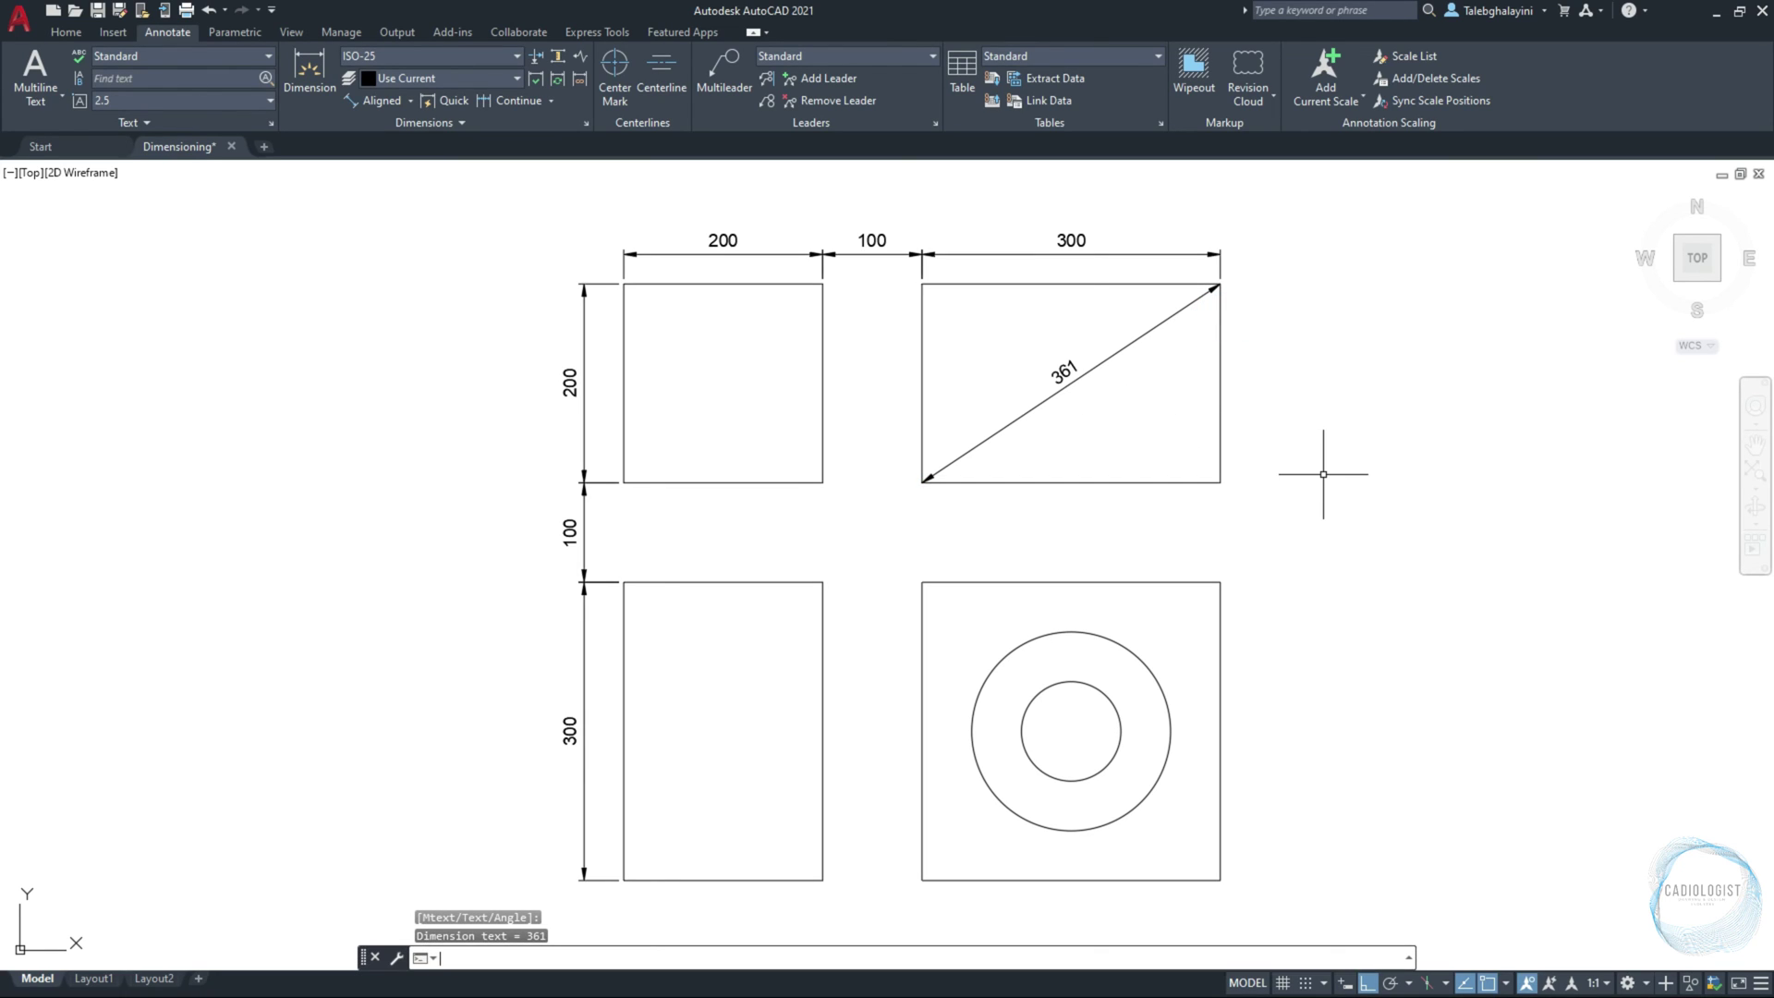
text(dal)
key(Return)
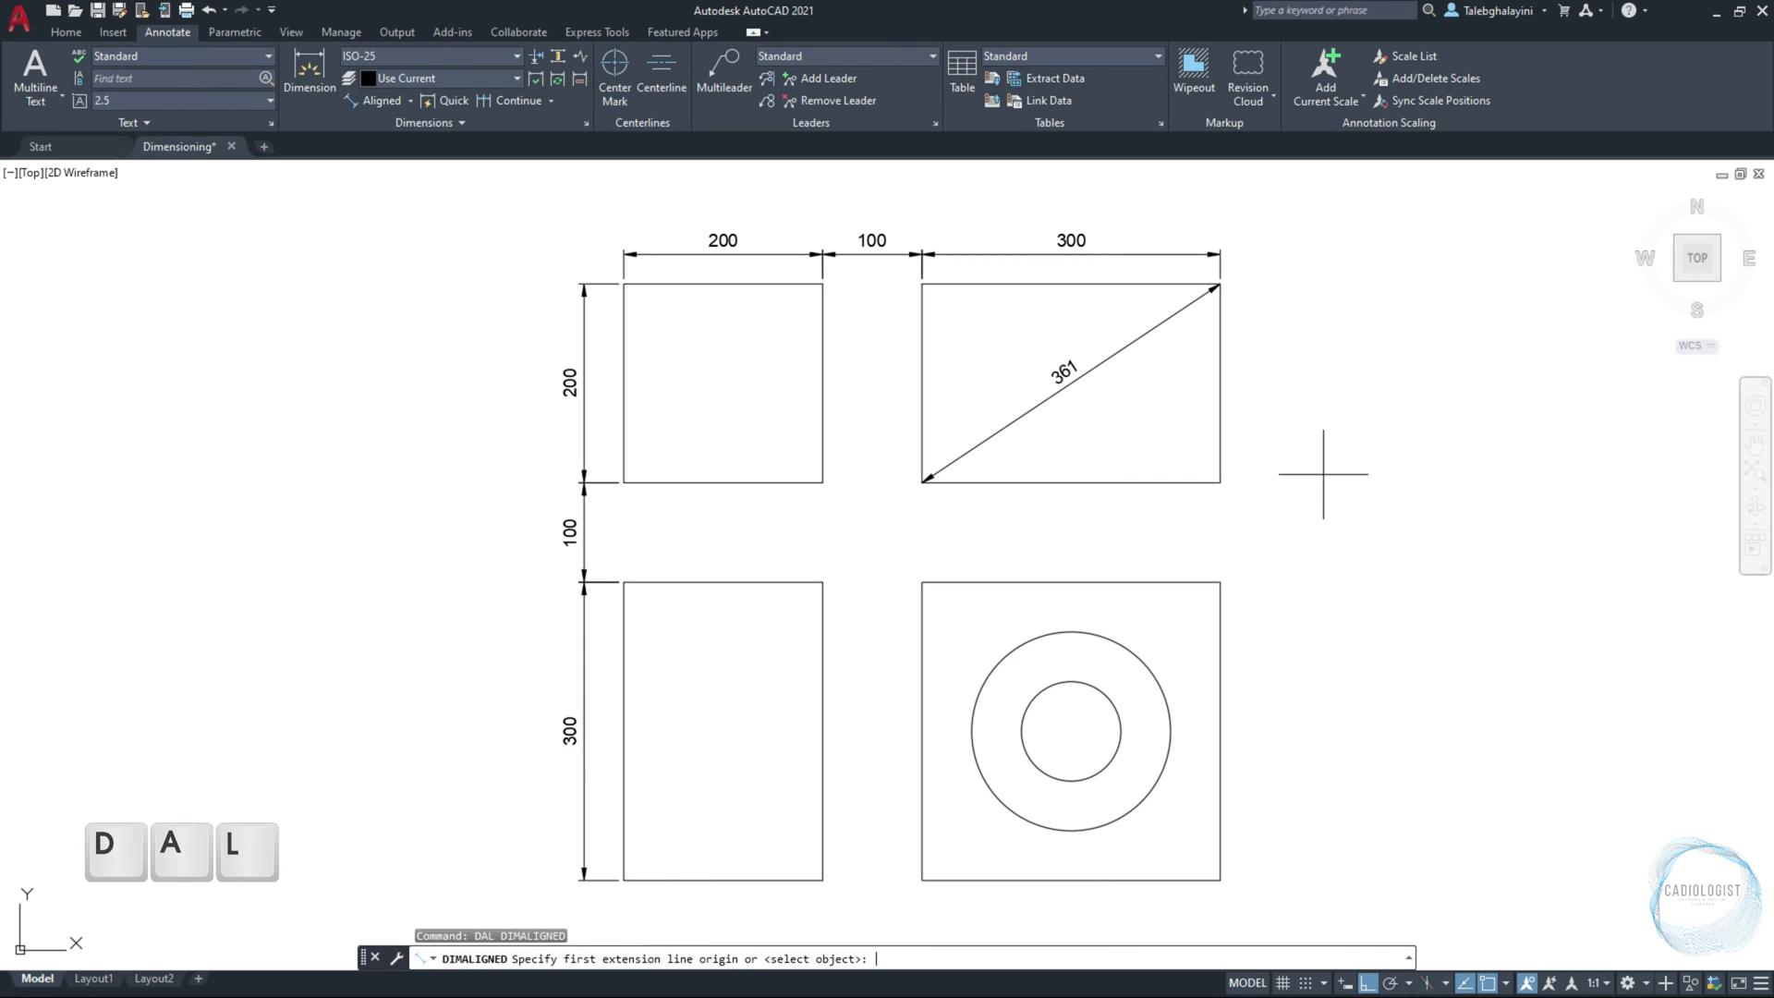
click(823, 482)
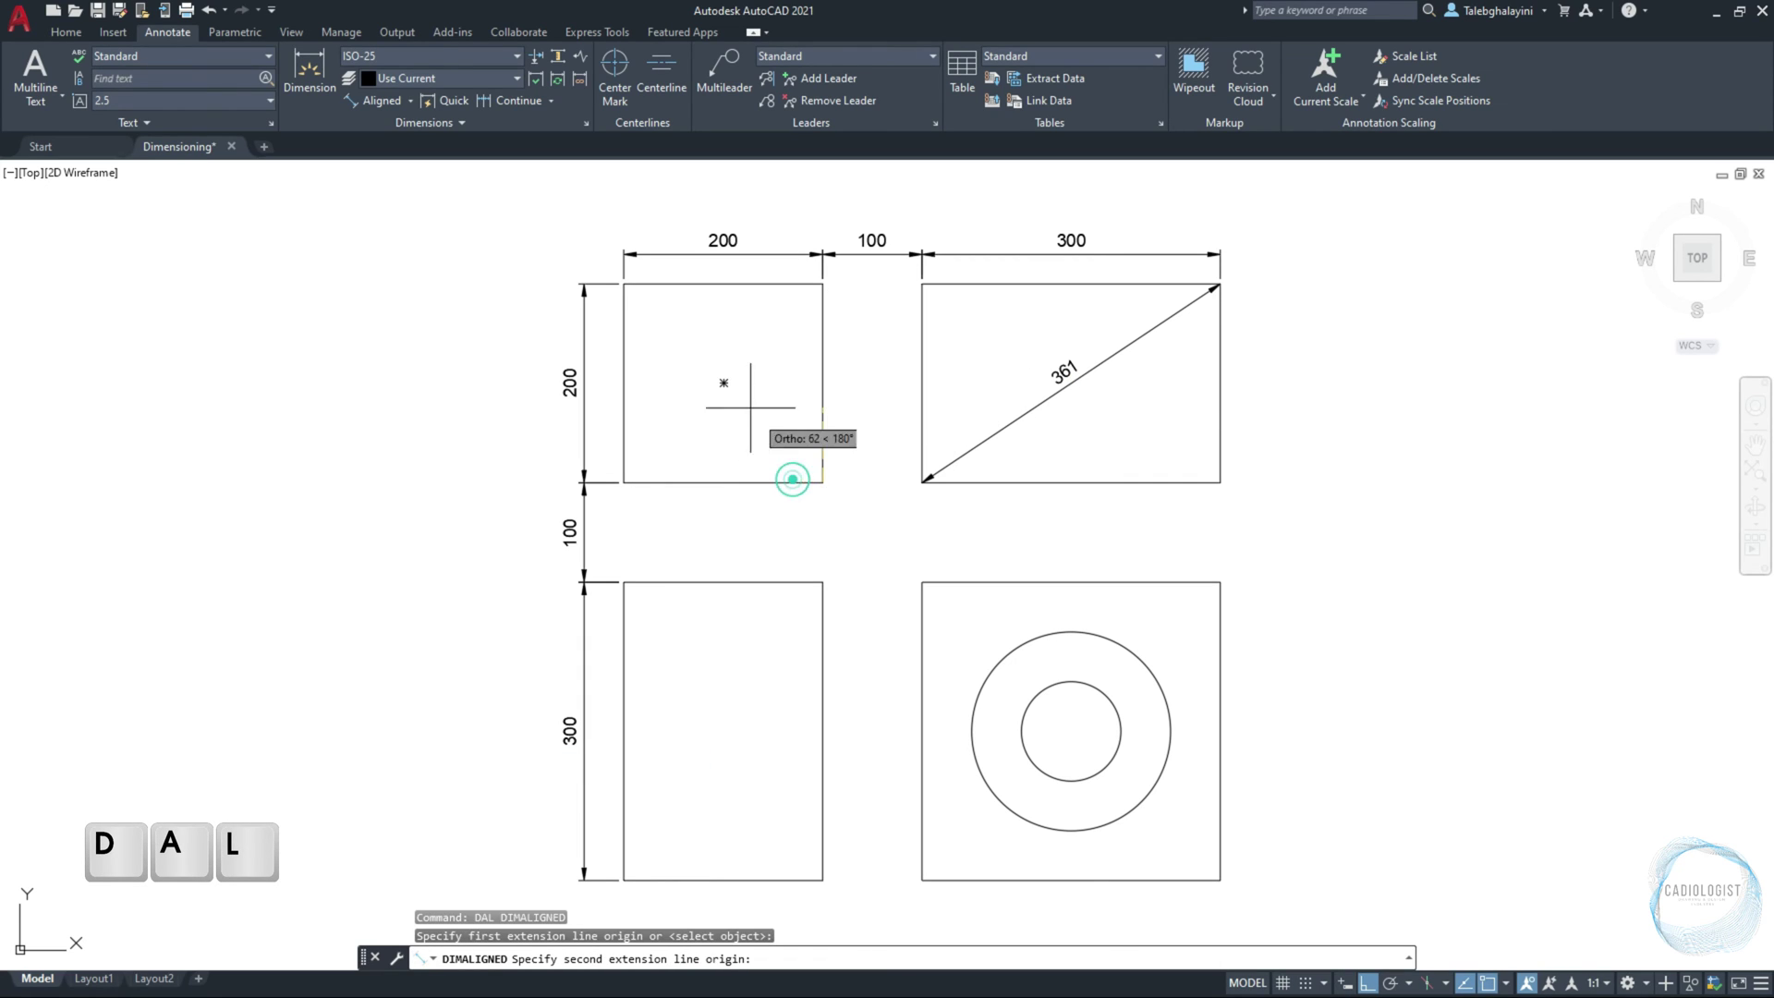
click(624, 285)
click(625, 287)
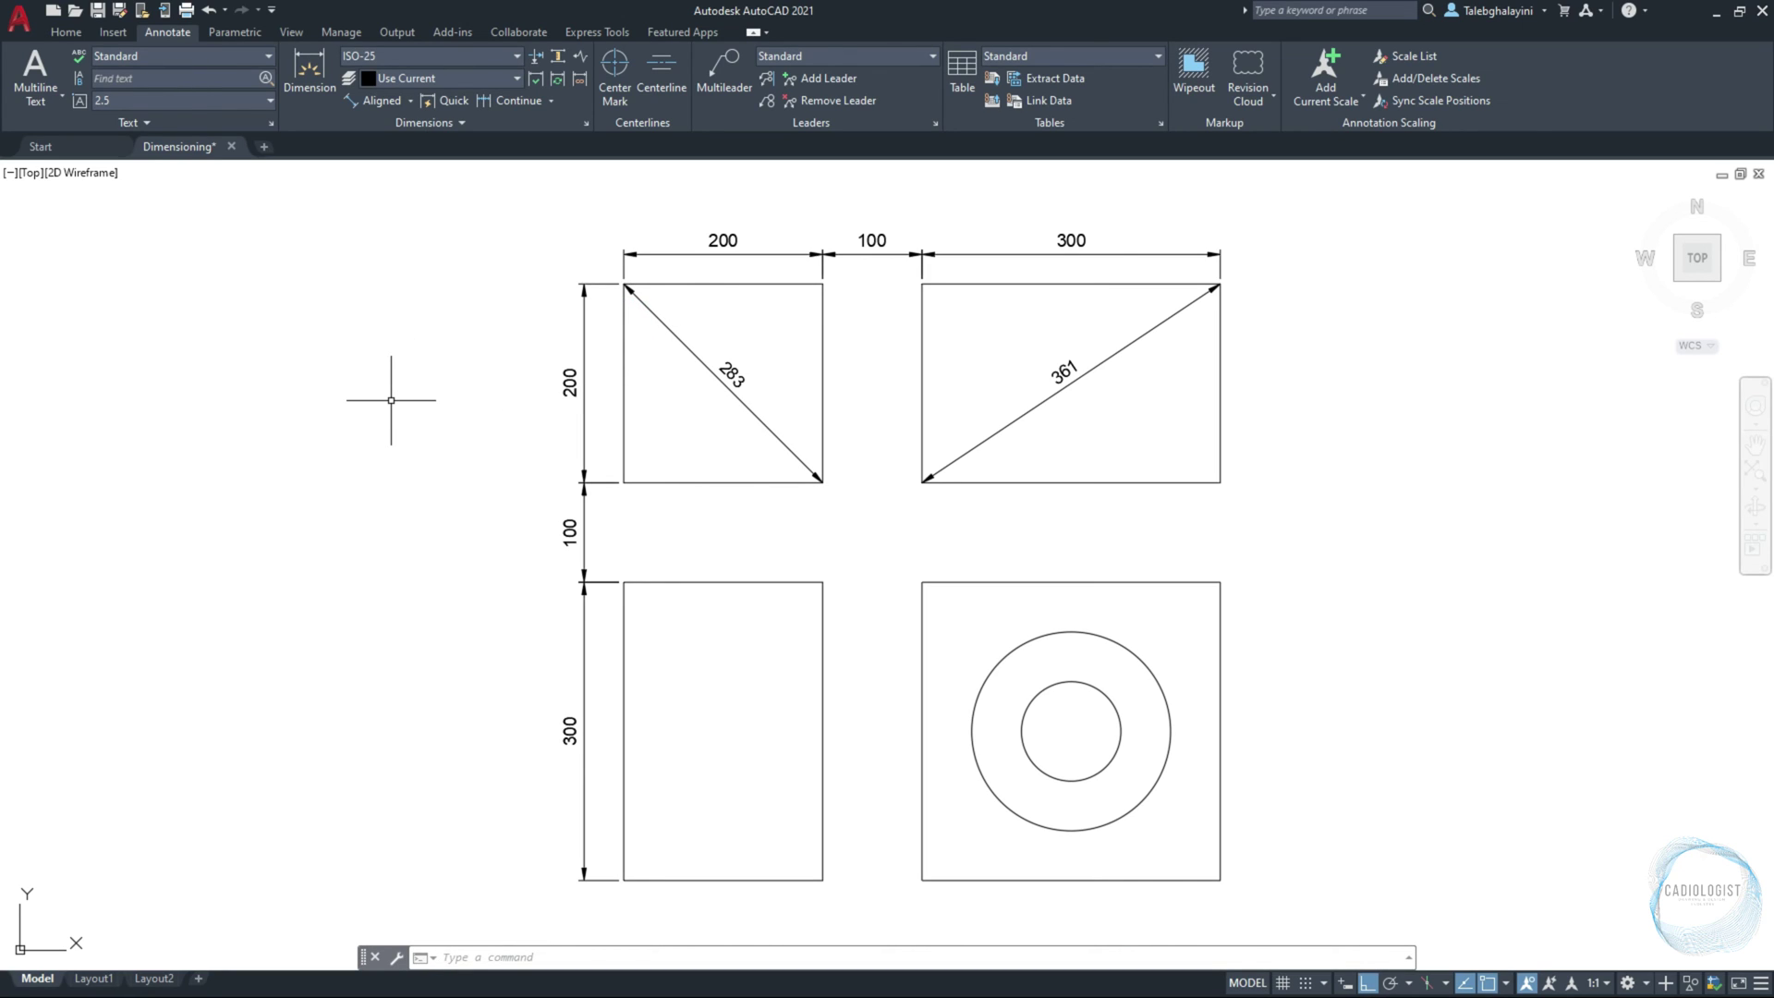
Step: Add 90° angular dimensions at the top-right rectangle's top-left corner and the top-left square's bottom-left corner
click(410, 99)
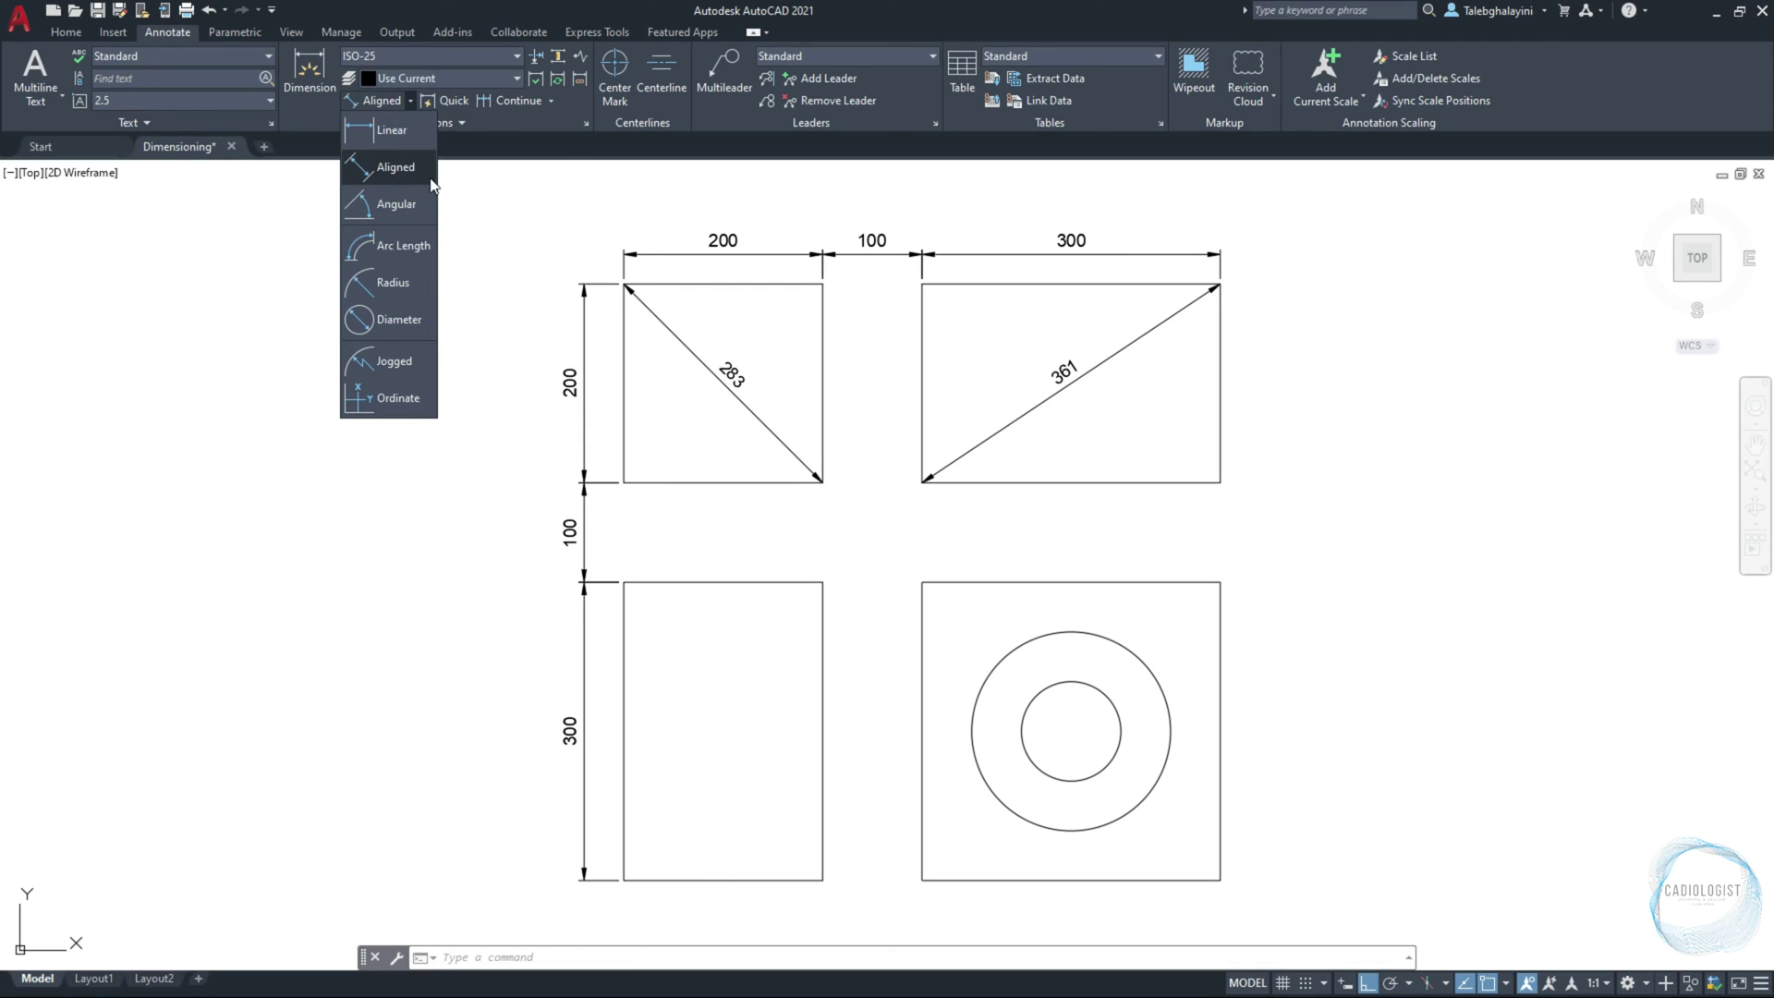
click(397, 203)
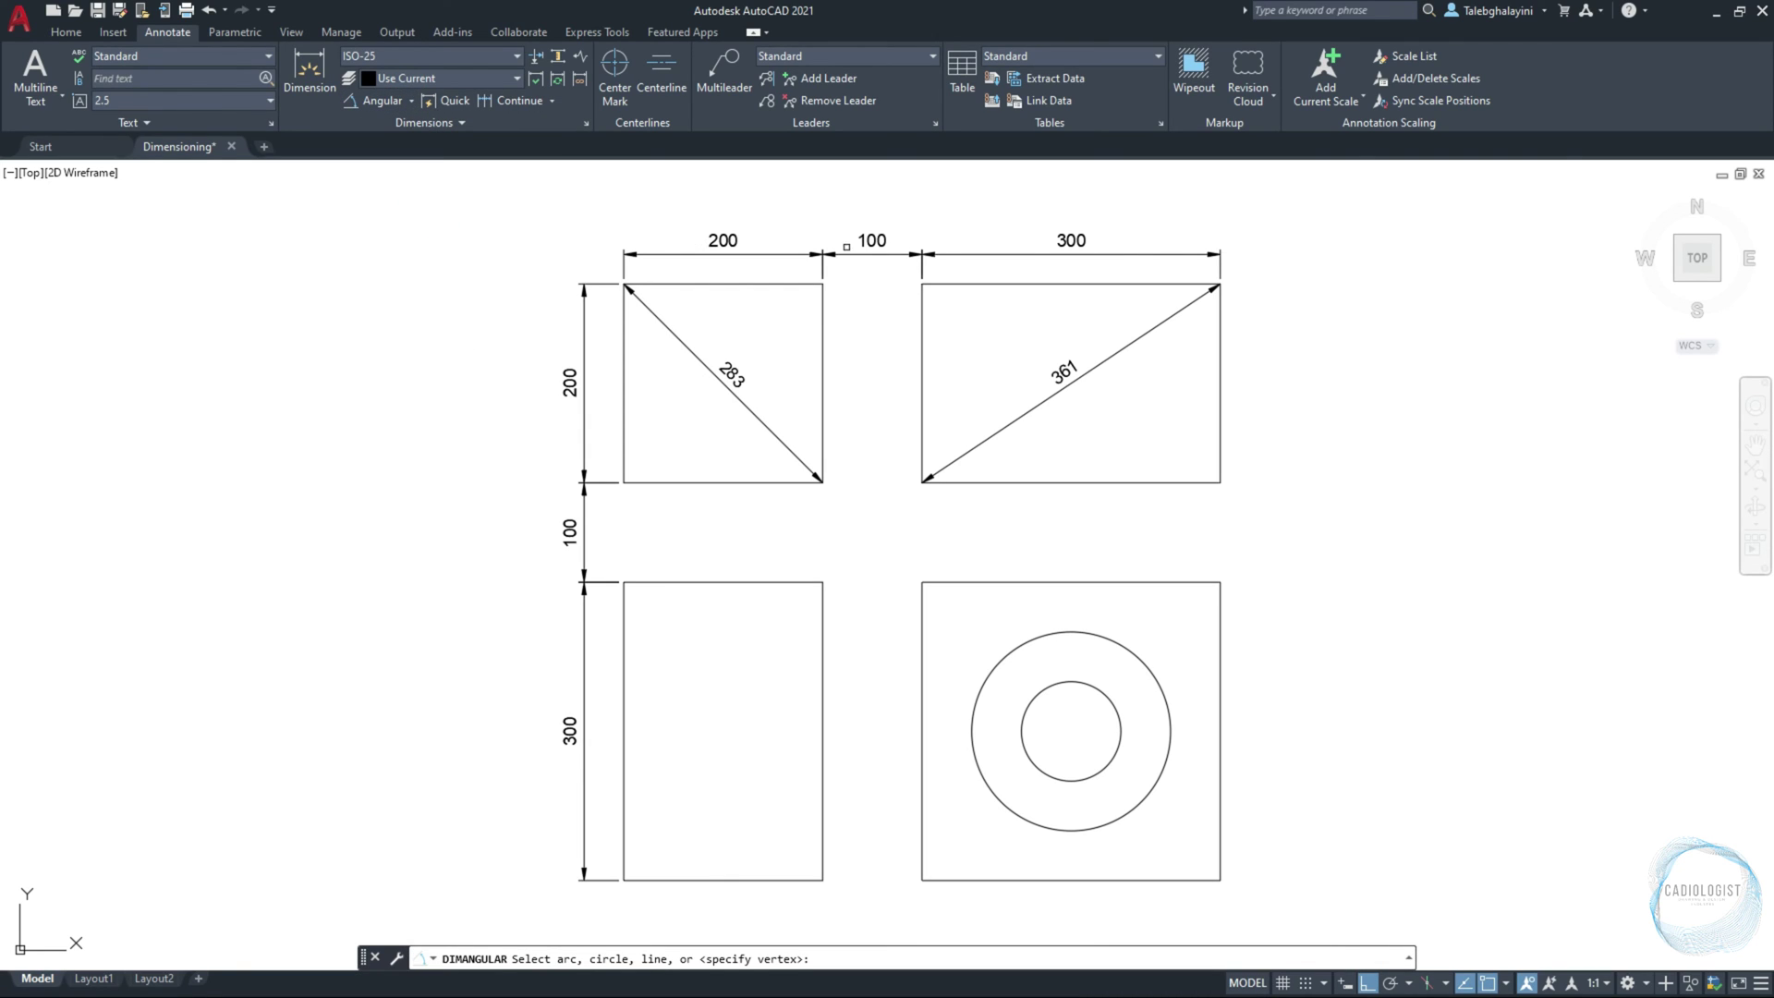
click(922, 305)
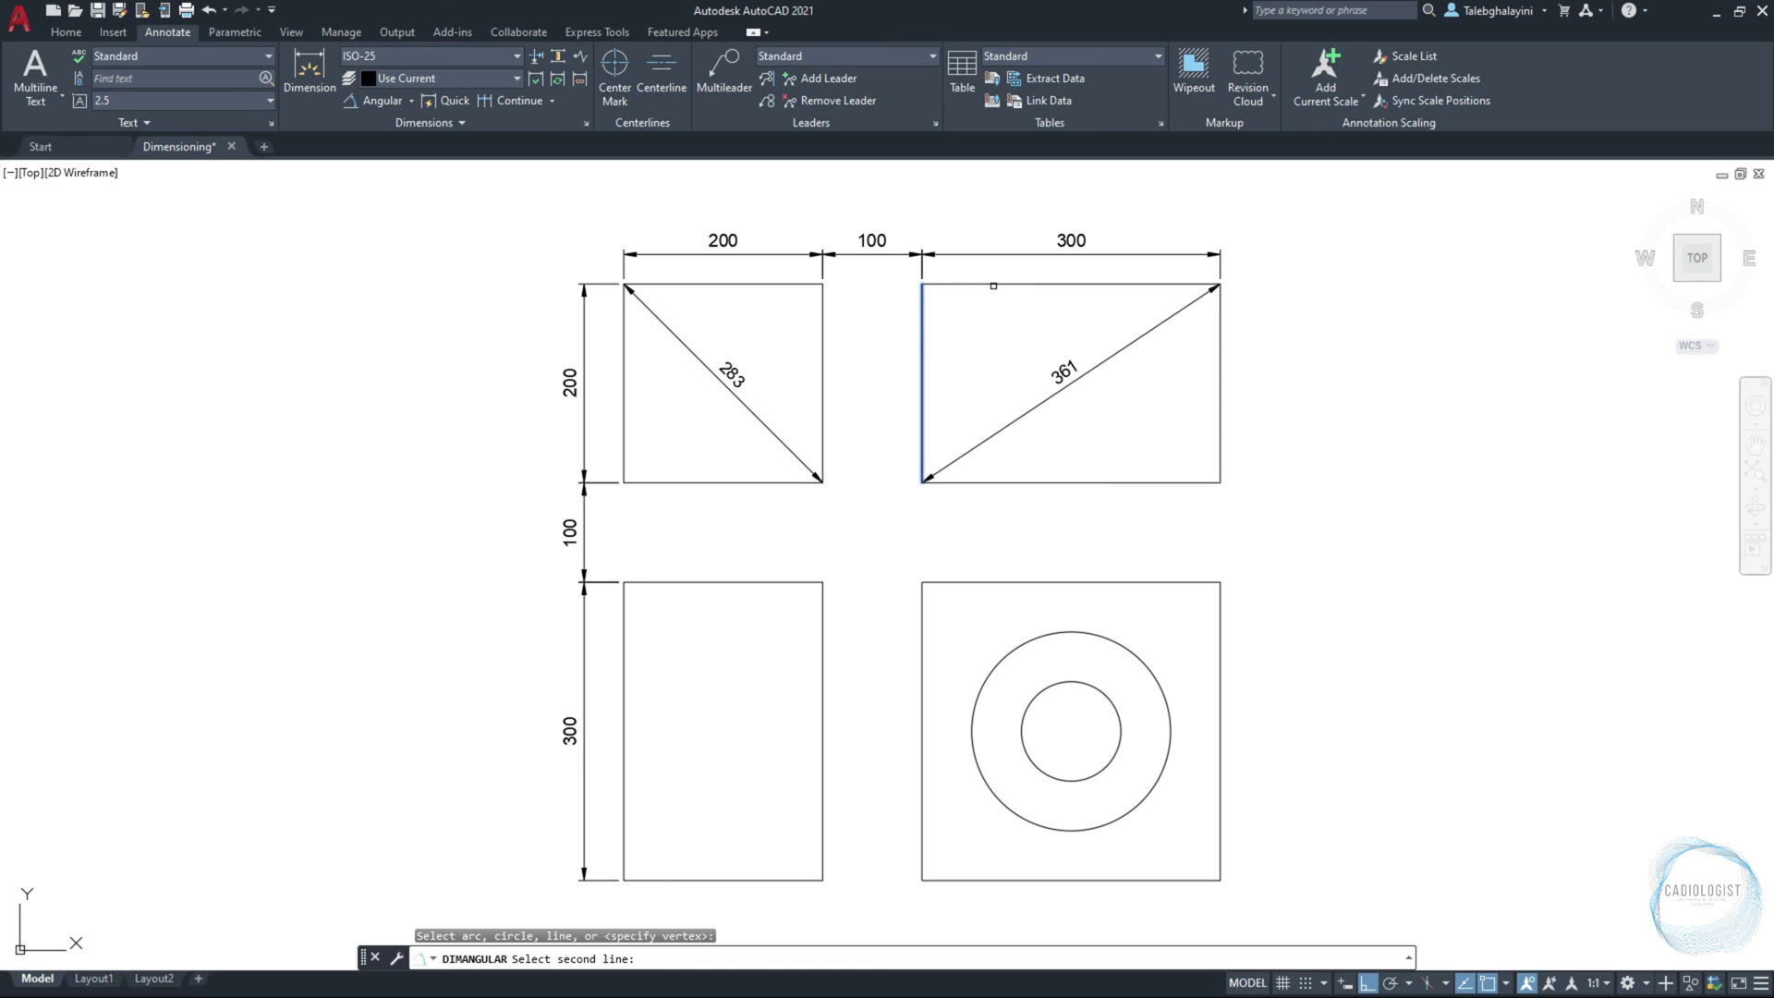
click(993, 286)
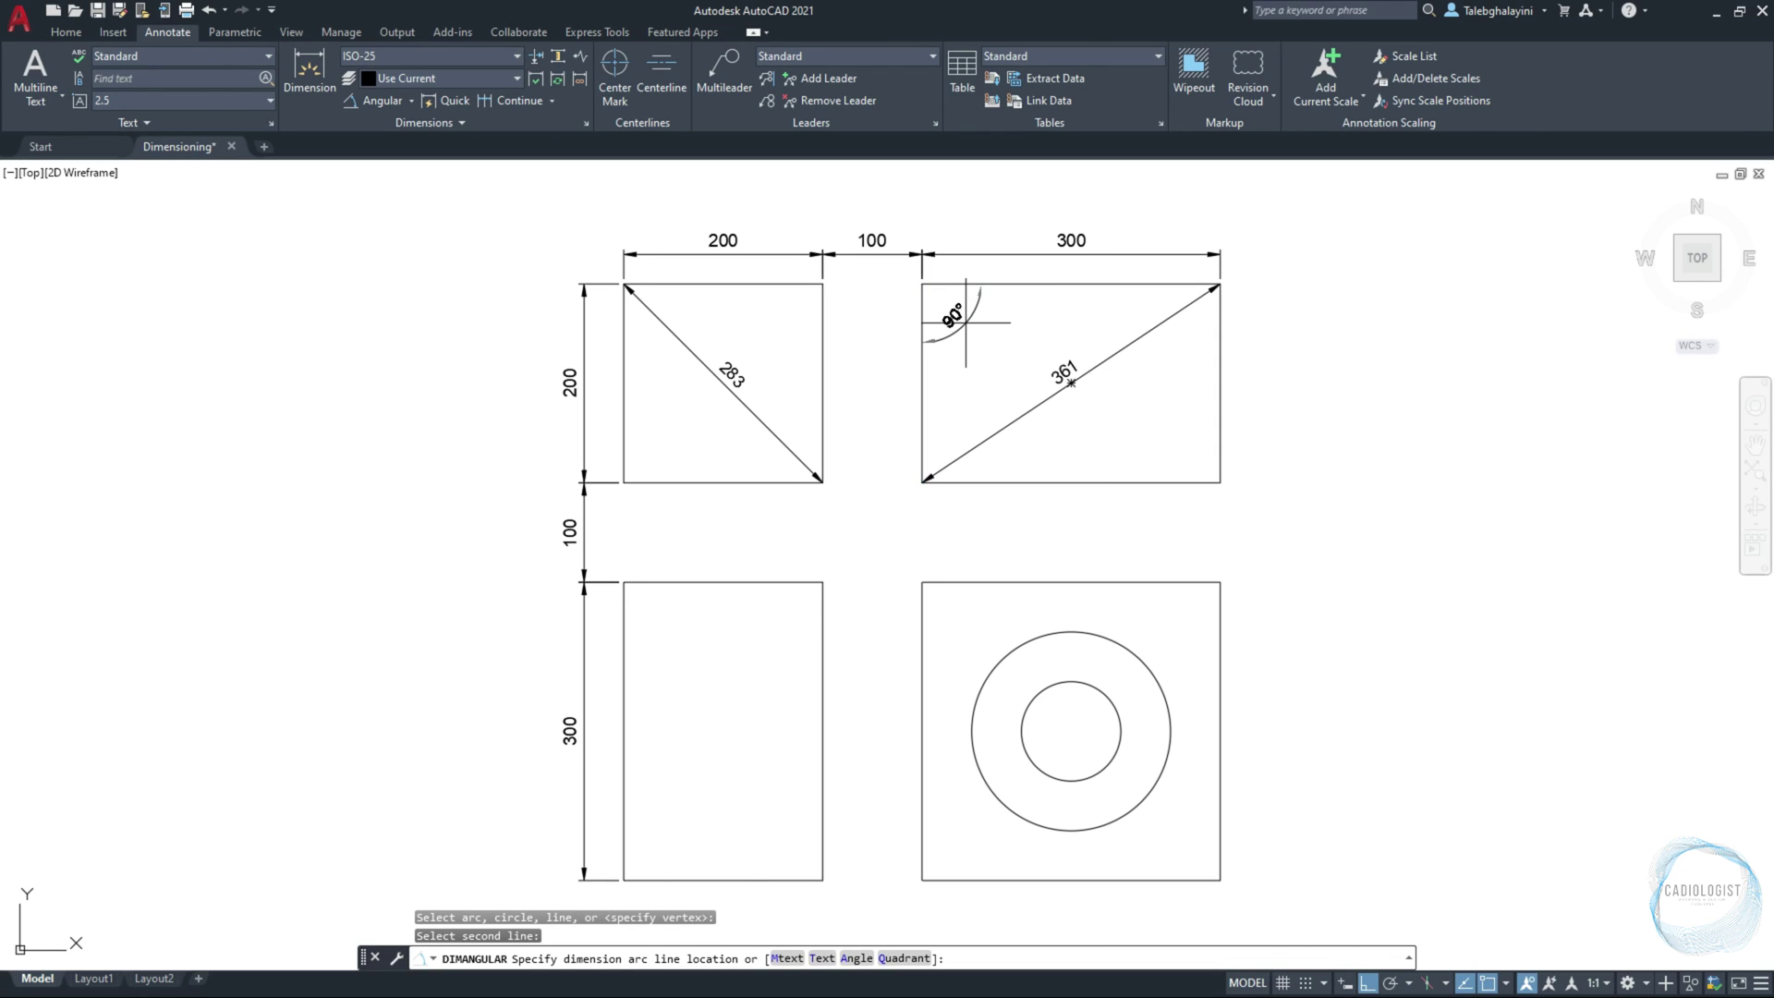
click(966, 322)
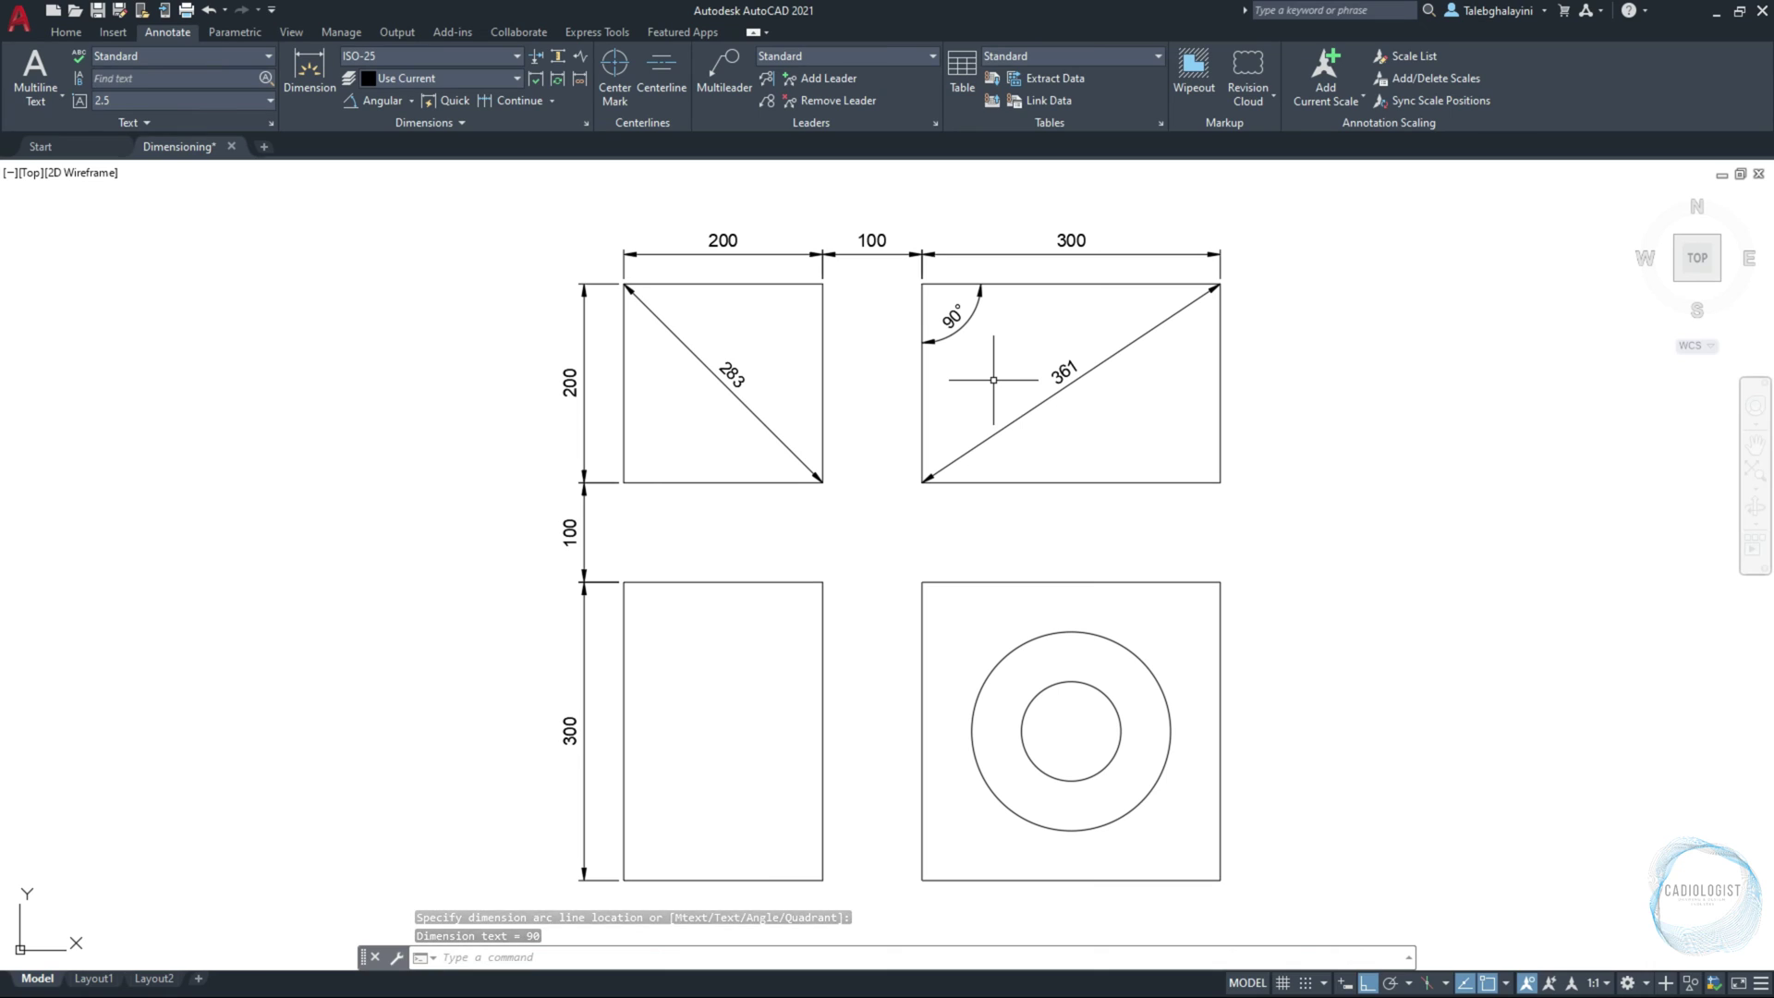
text(dimang)
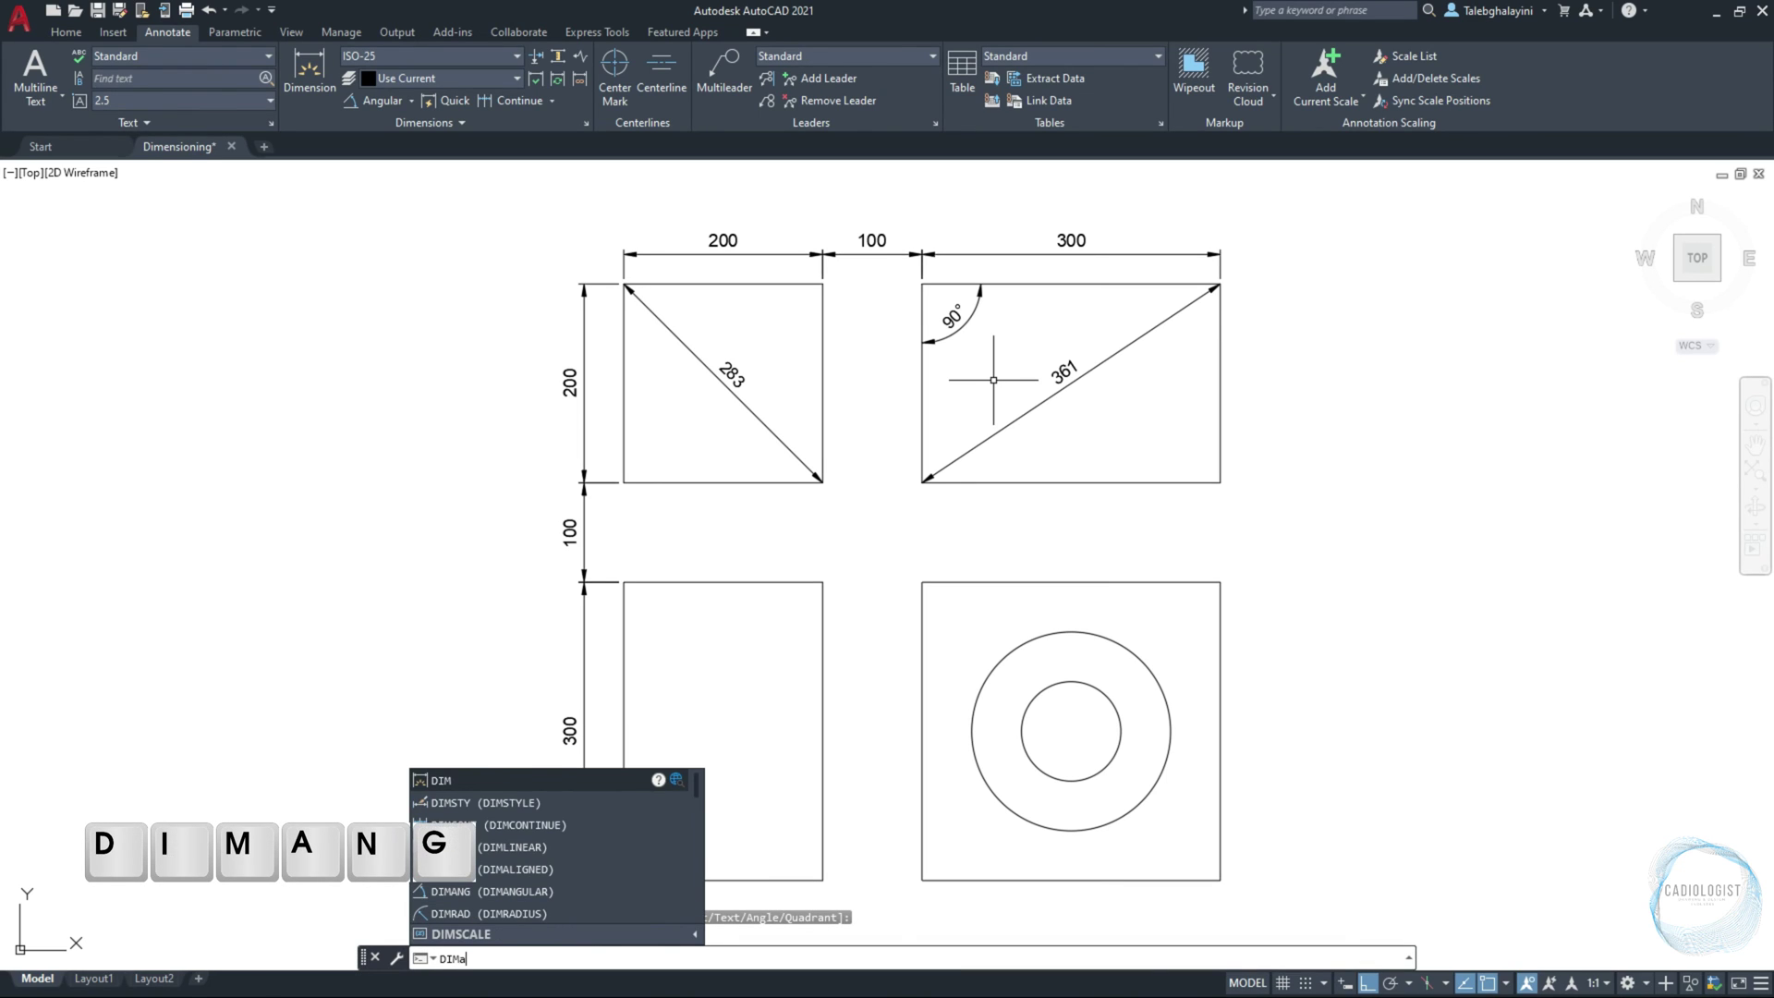
key(Return)
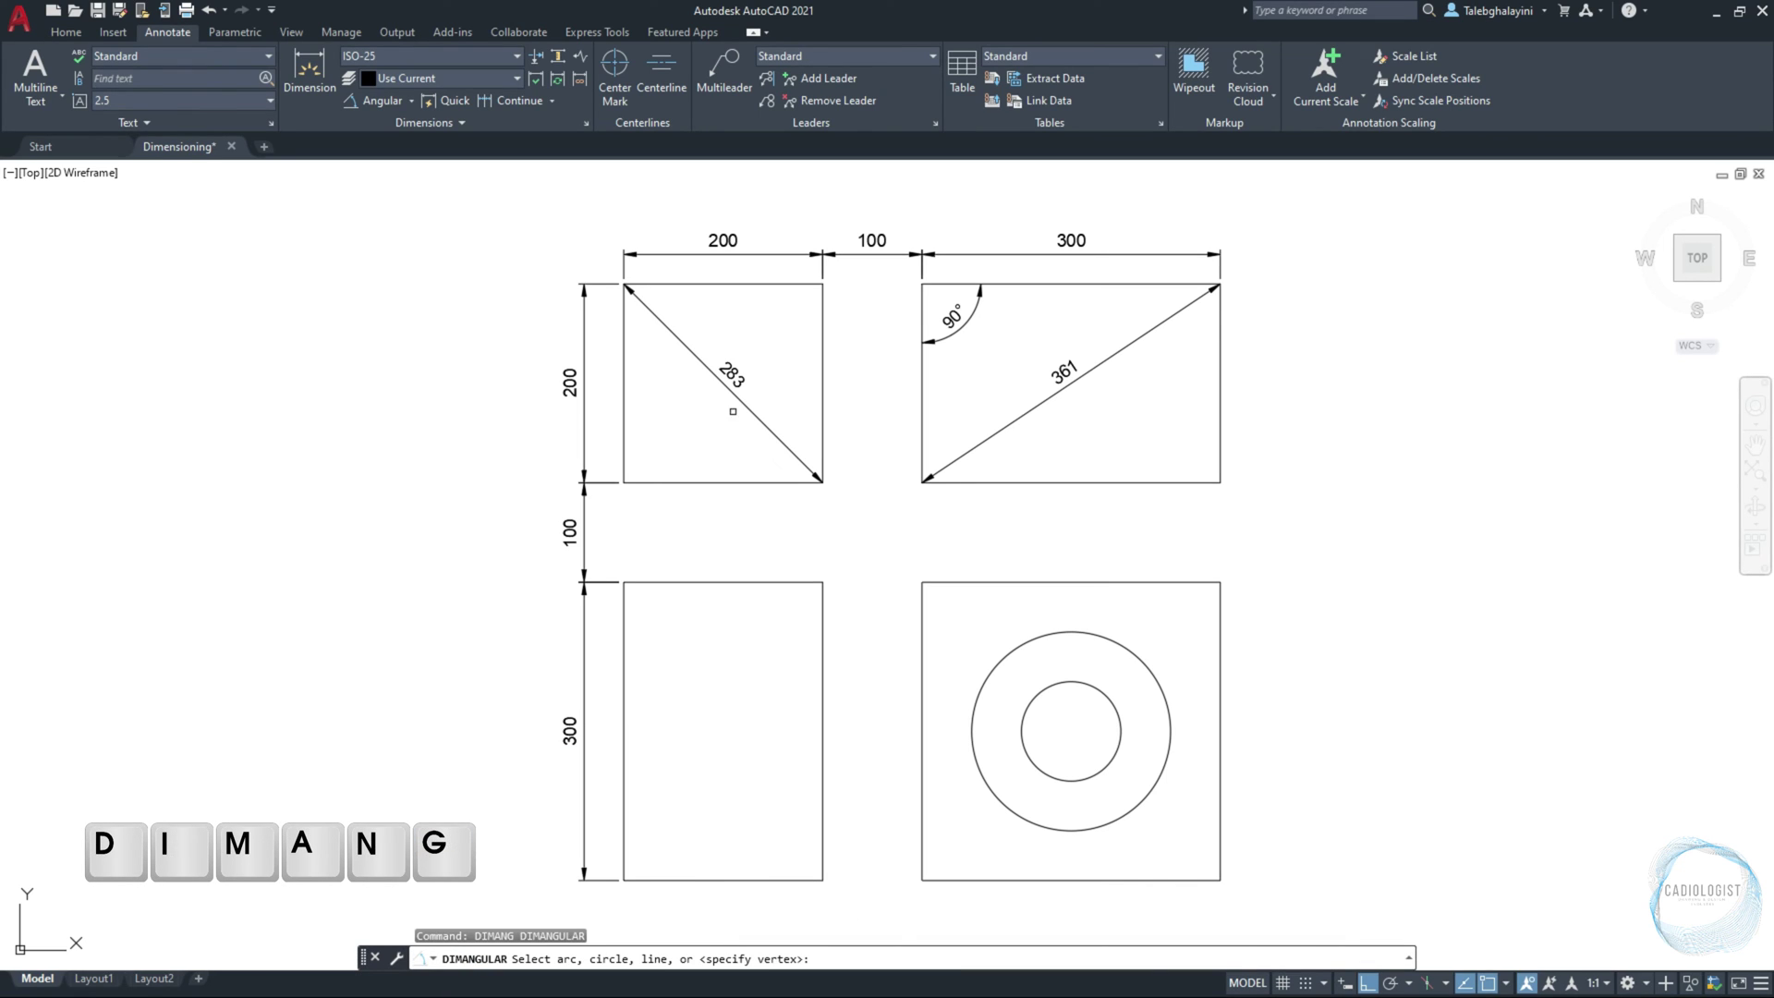
click(680, 481)
click(623, 433)
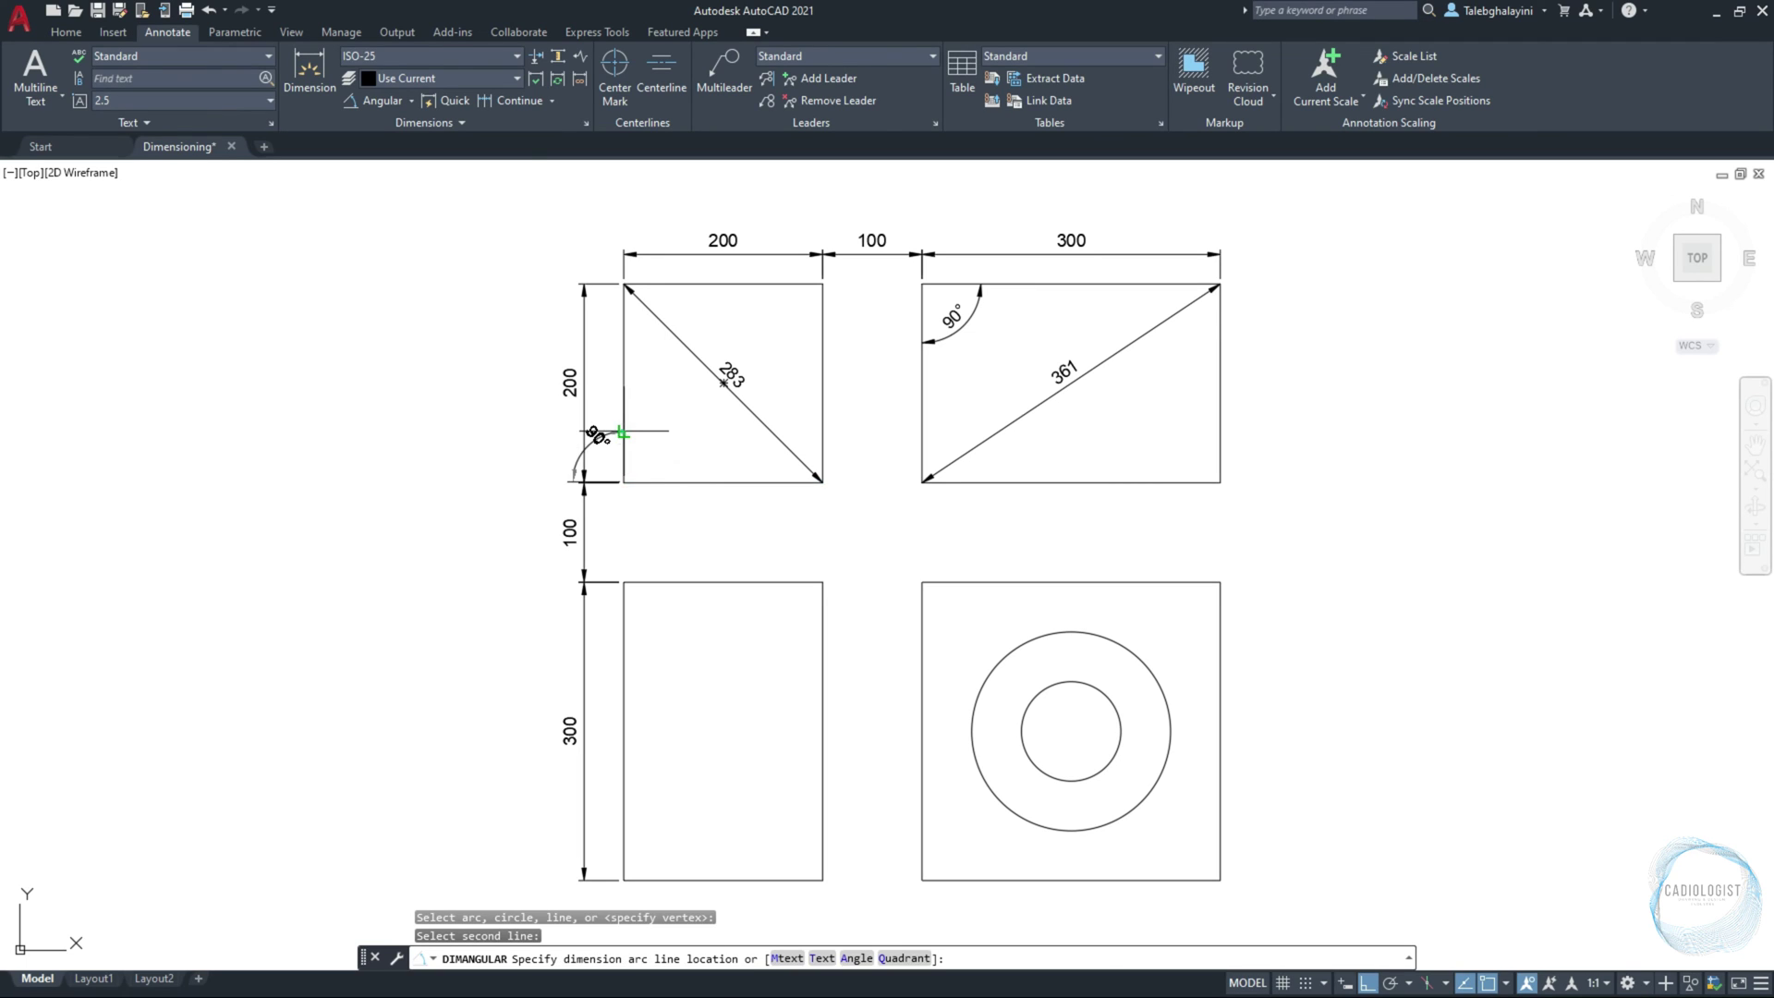
click(660, 443)
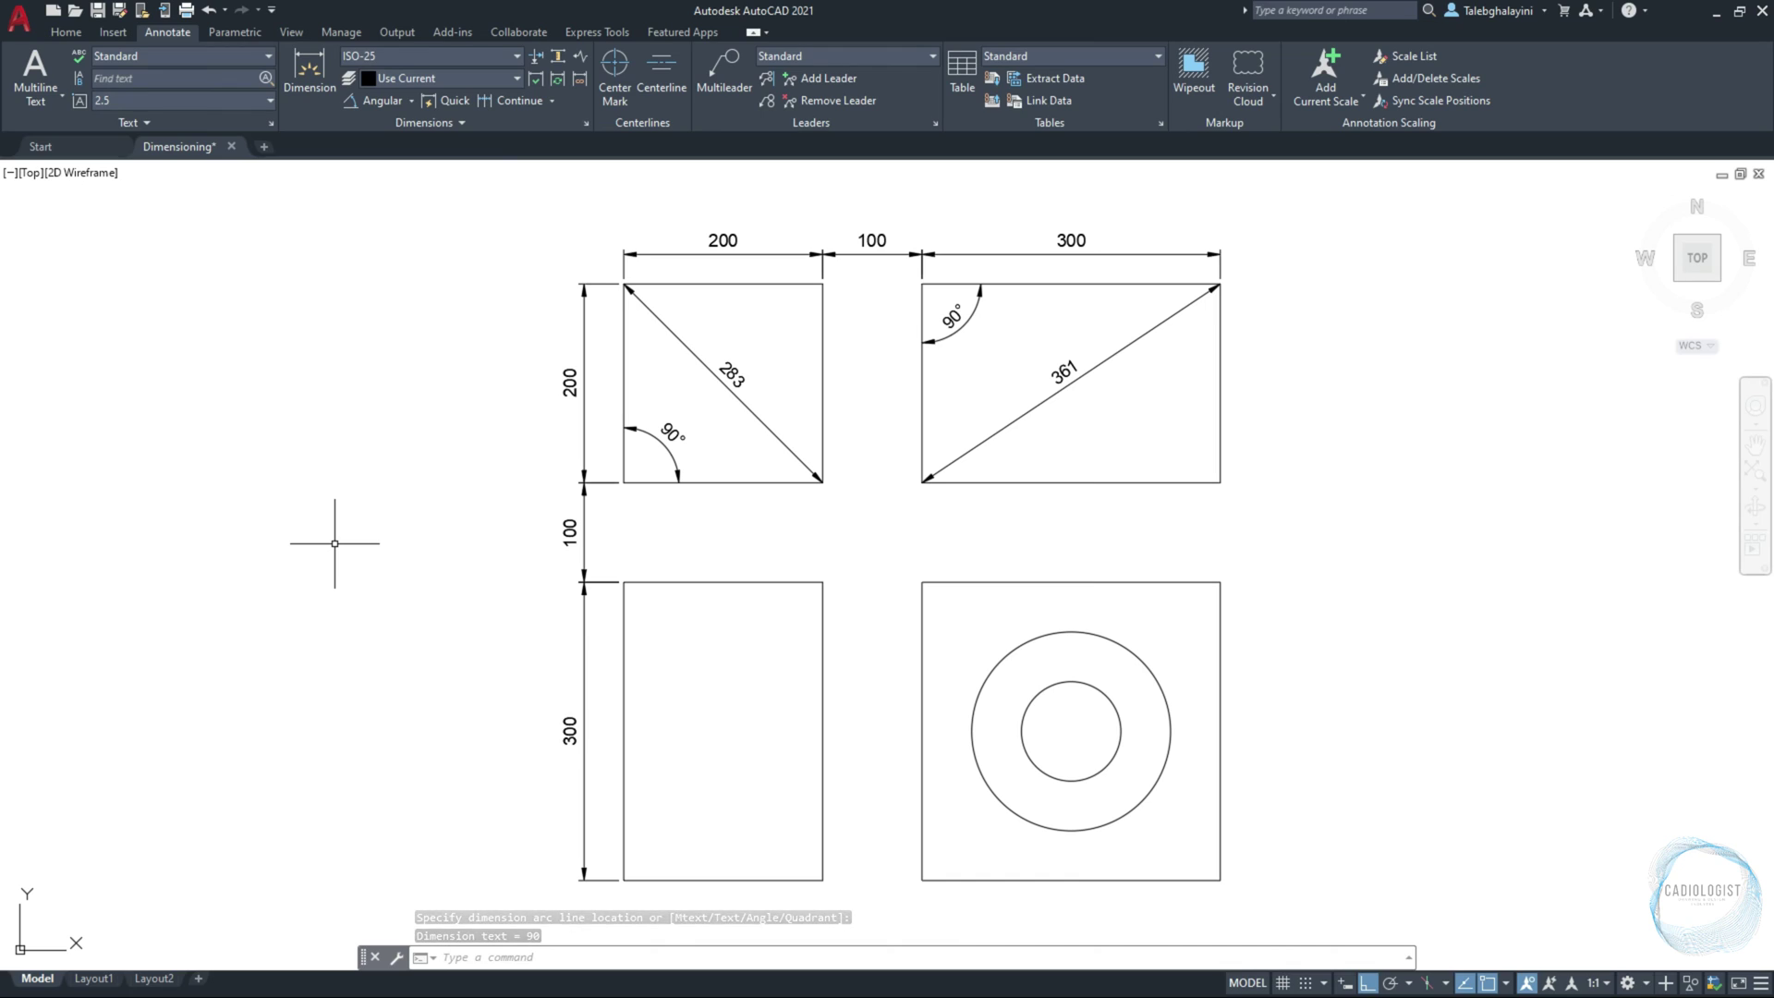
Step: Place R50 on the inner circle up-right and R100 on the outer circle lower-right
click(413, 103)
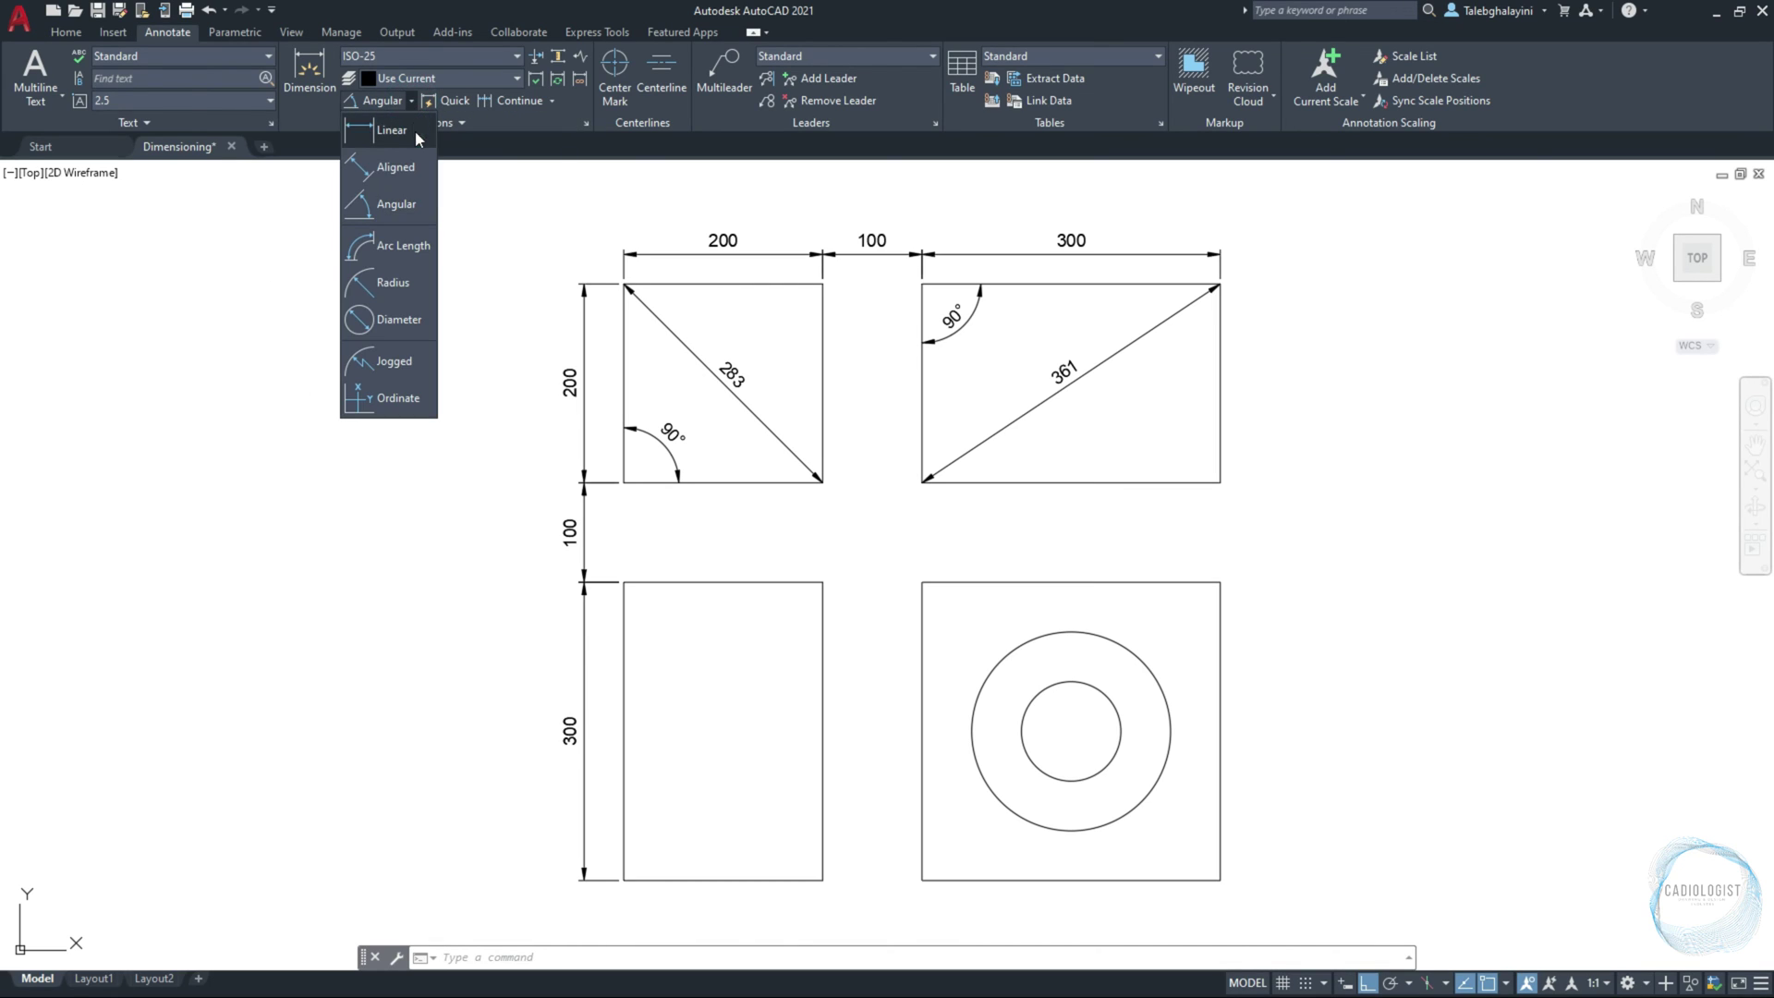
click(419, 281)
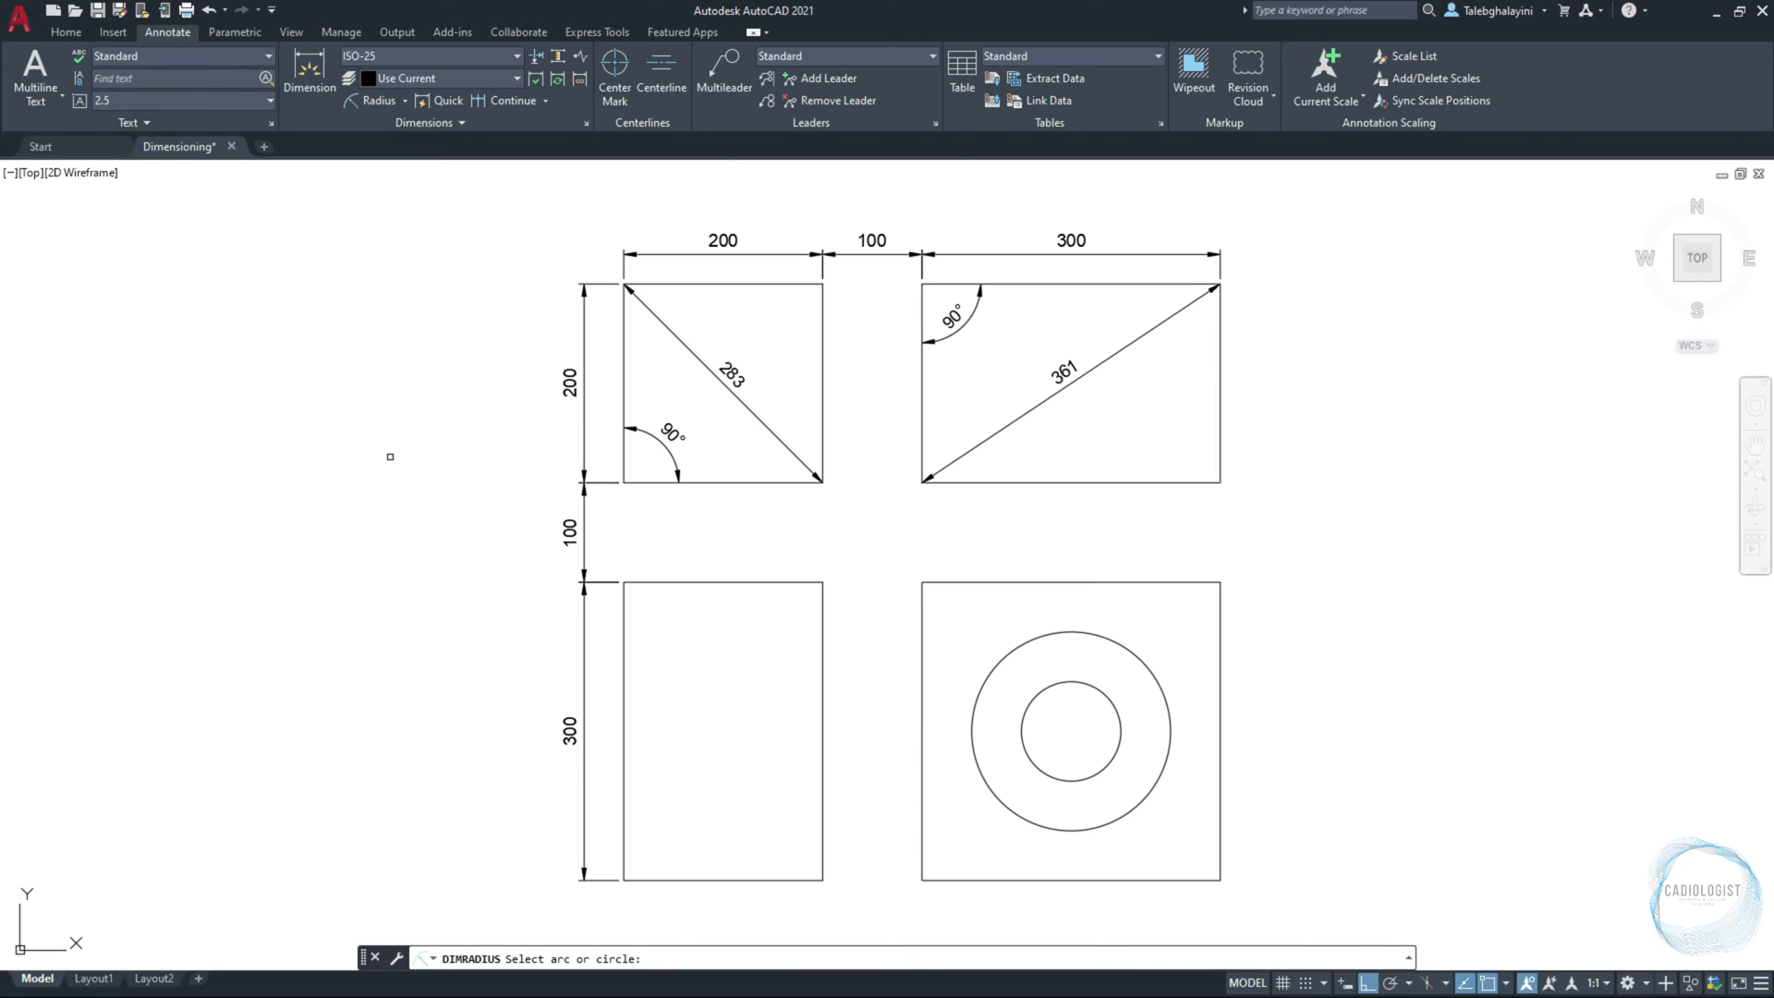
click(1114, 709)
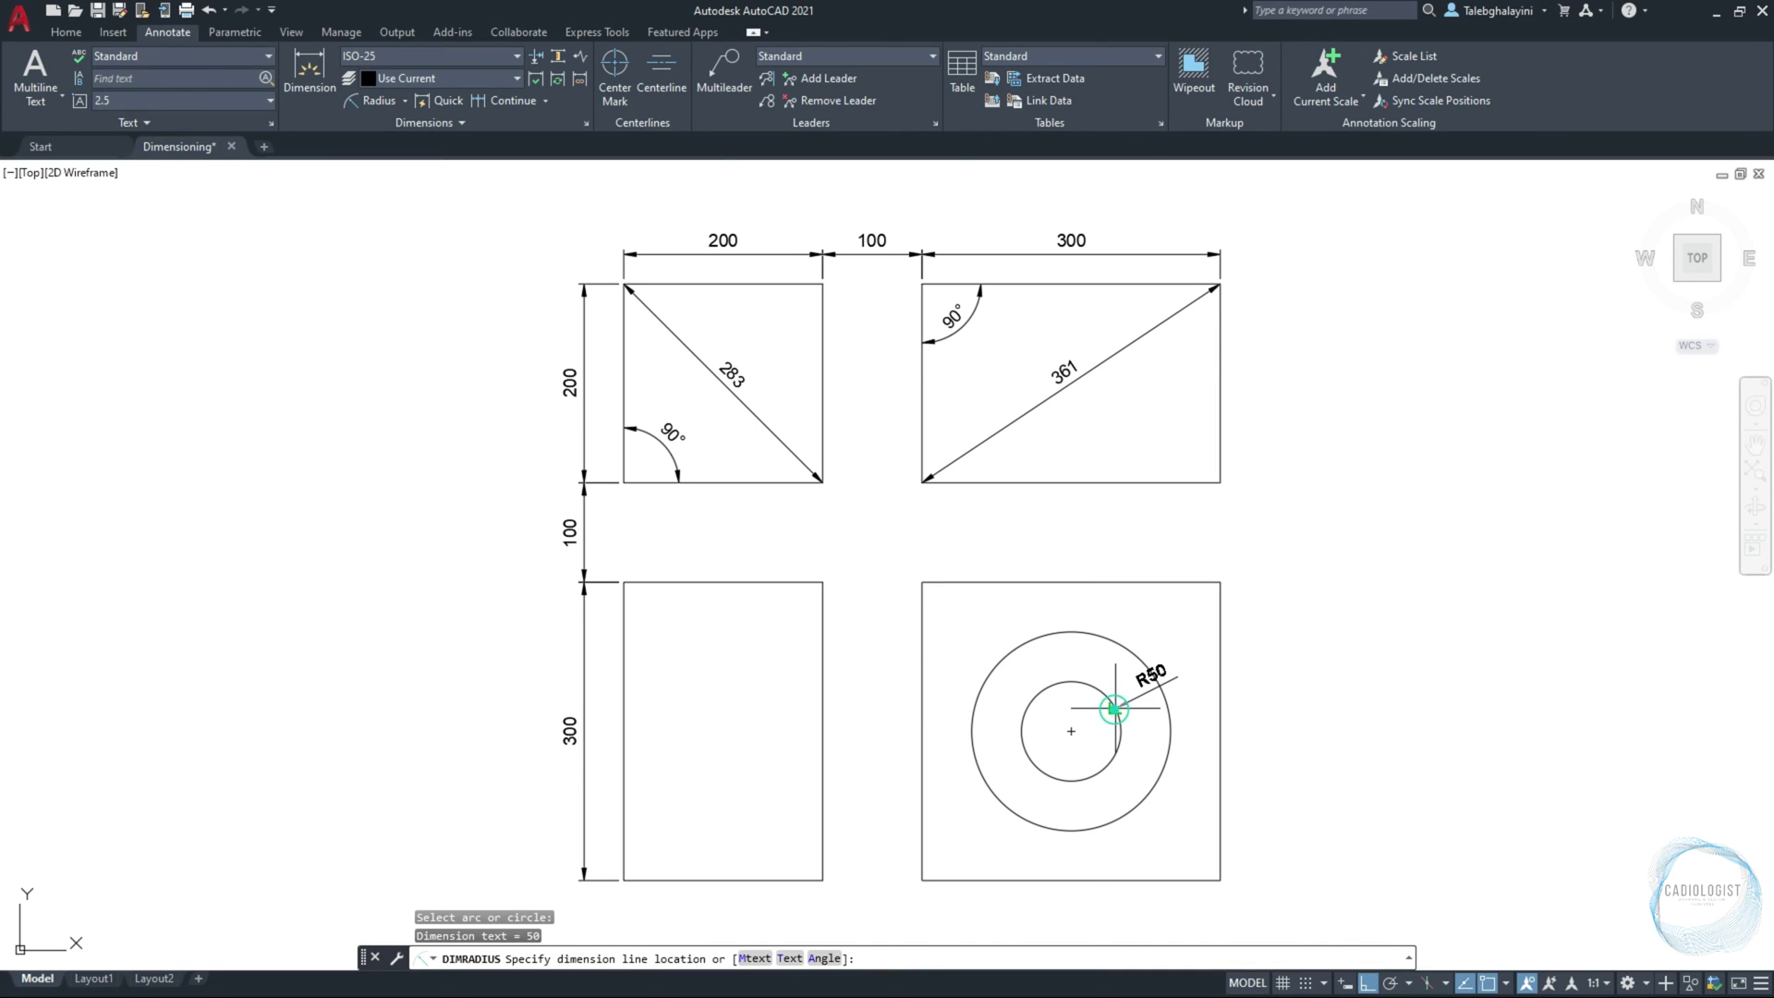
click(1317, 592)
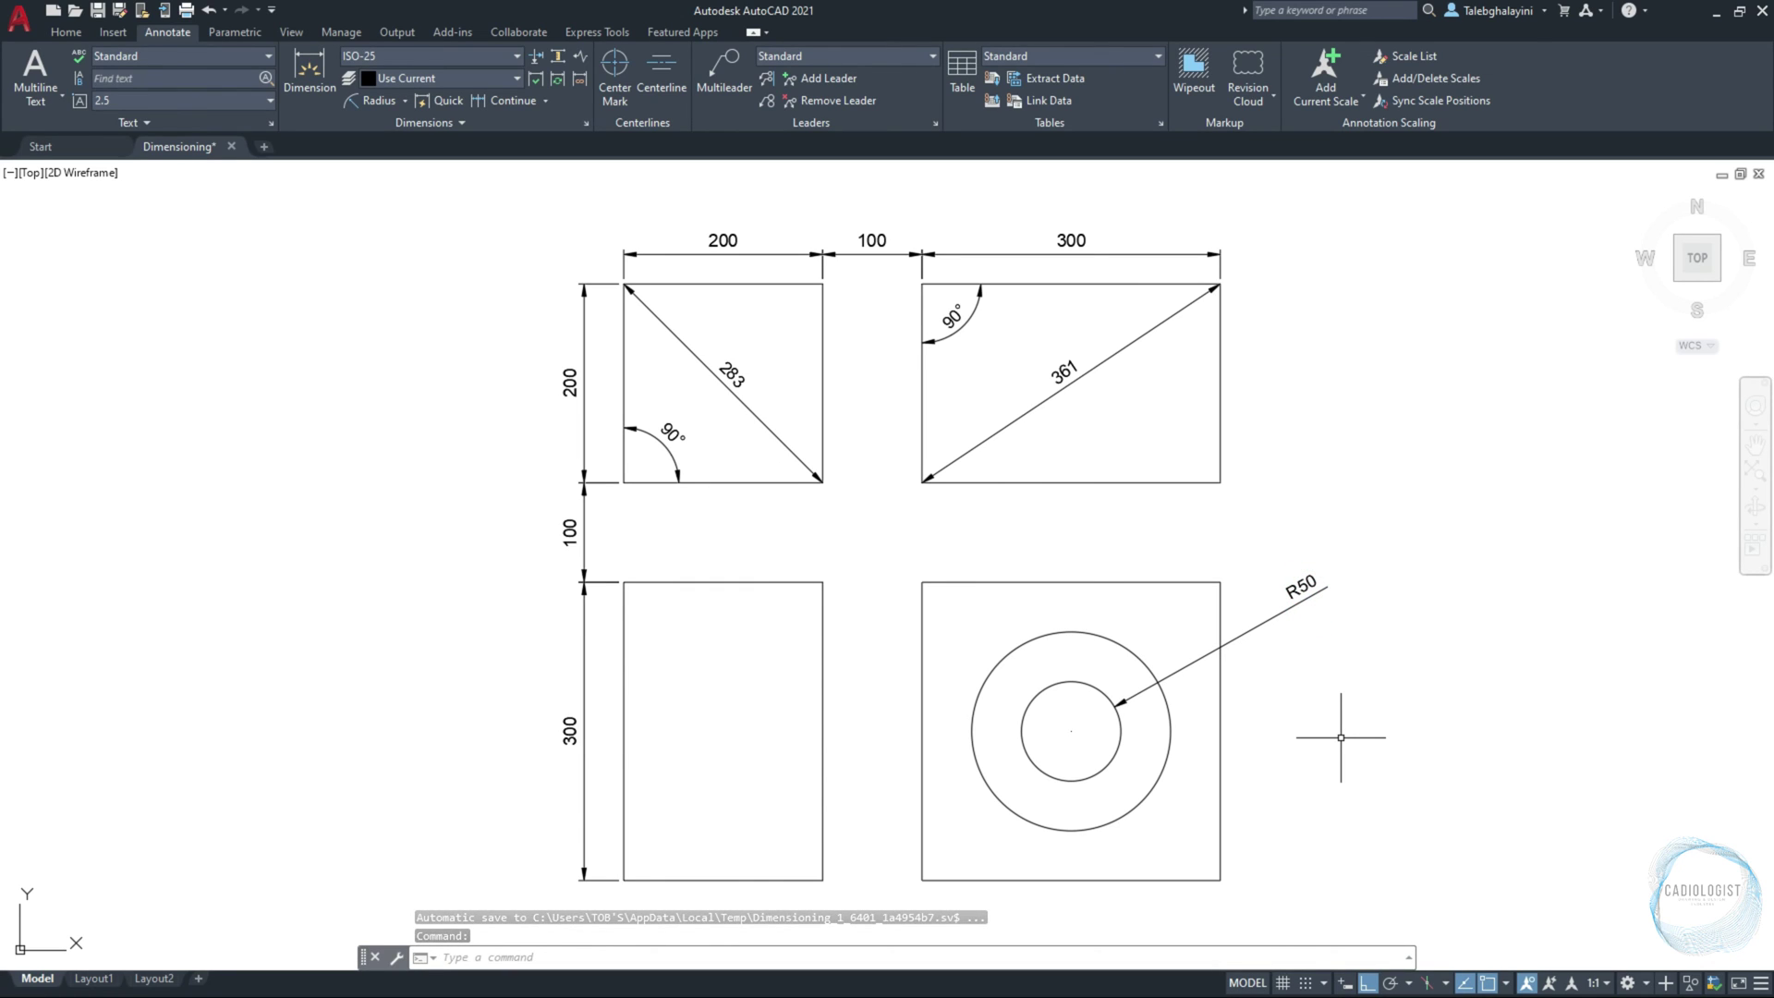
text(dimr)
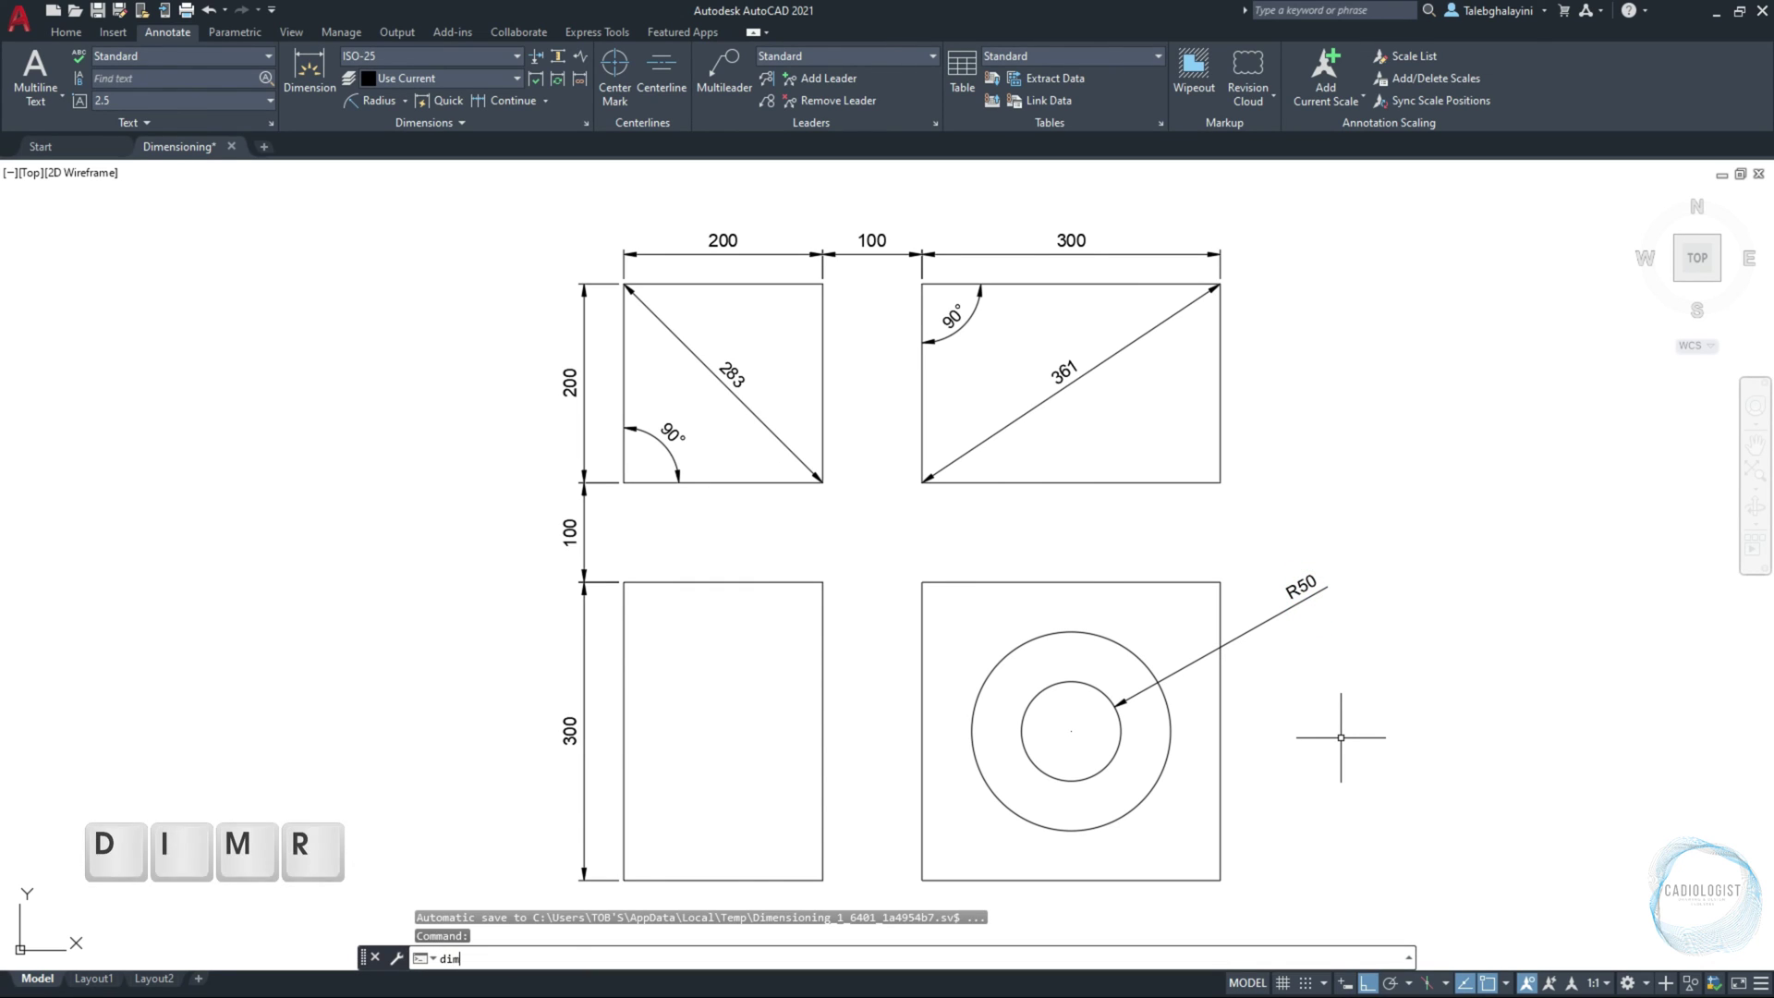
key(Return)
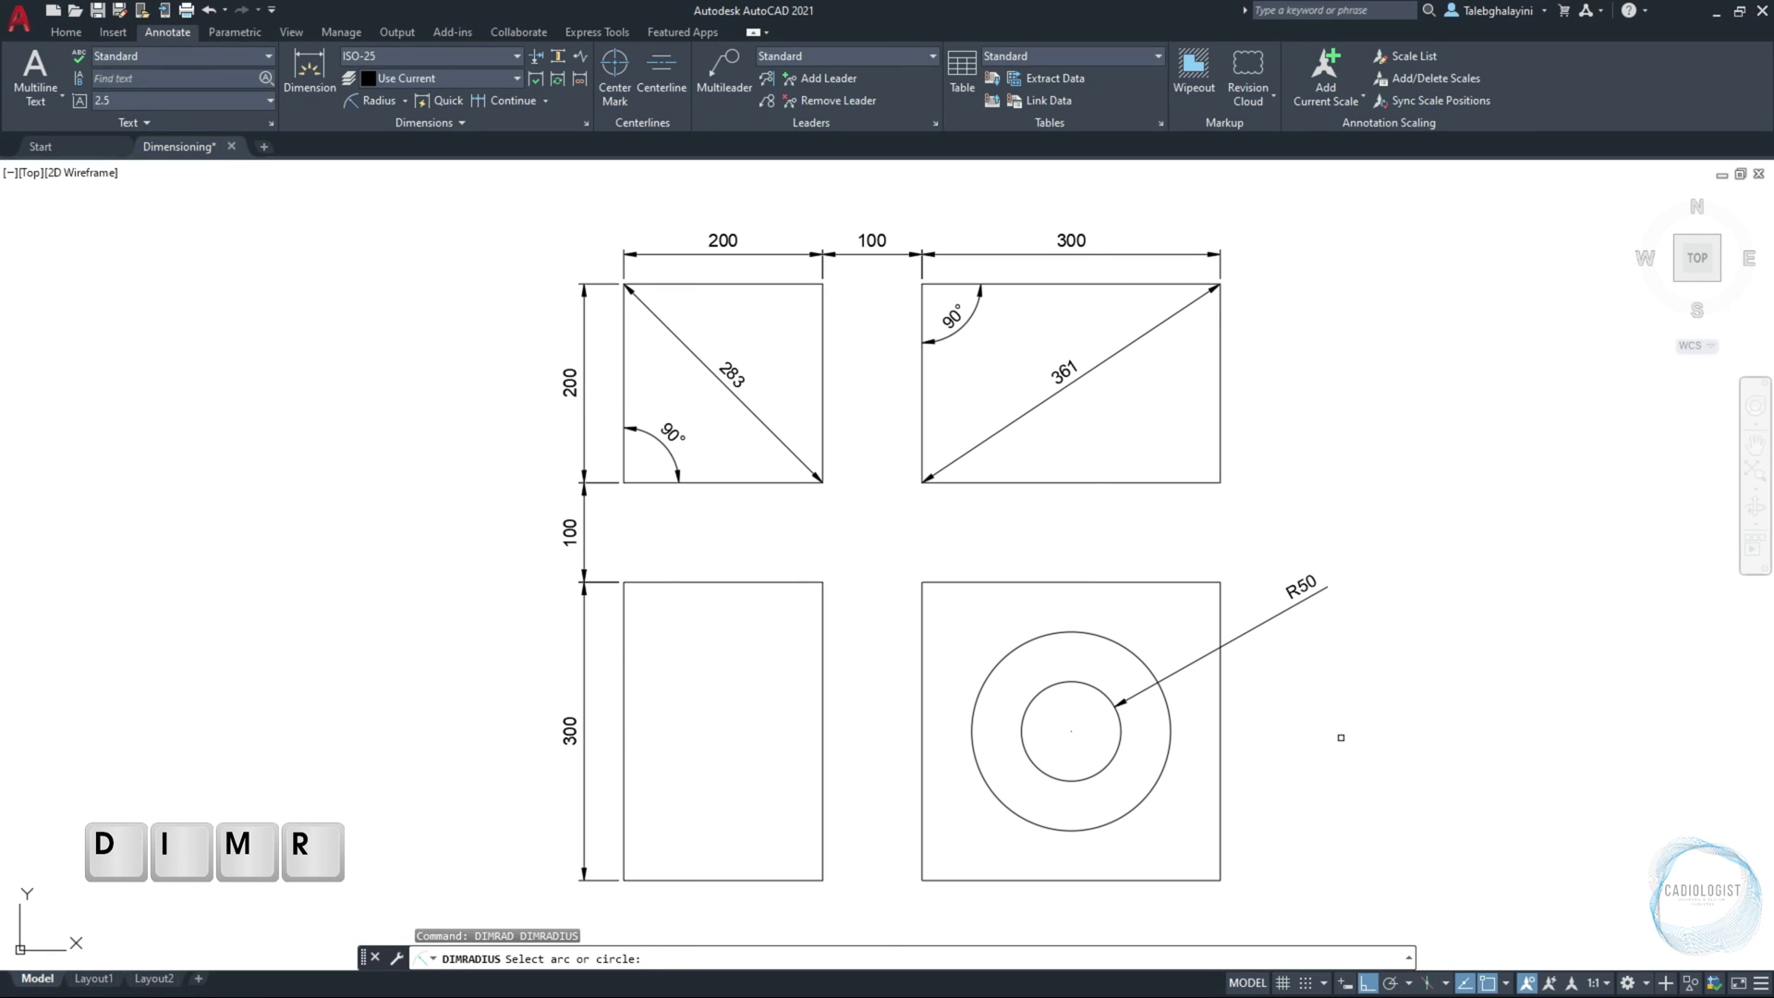
click(1165, 757)
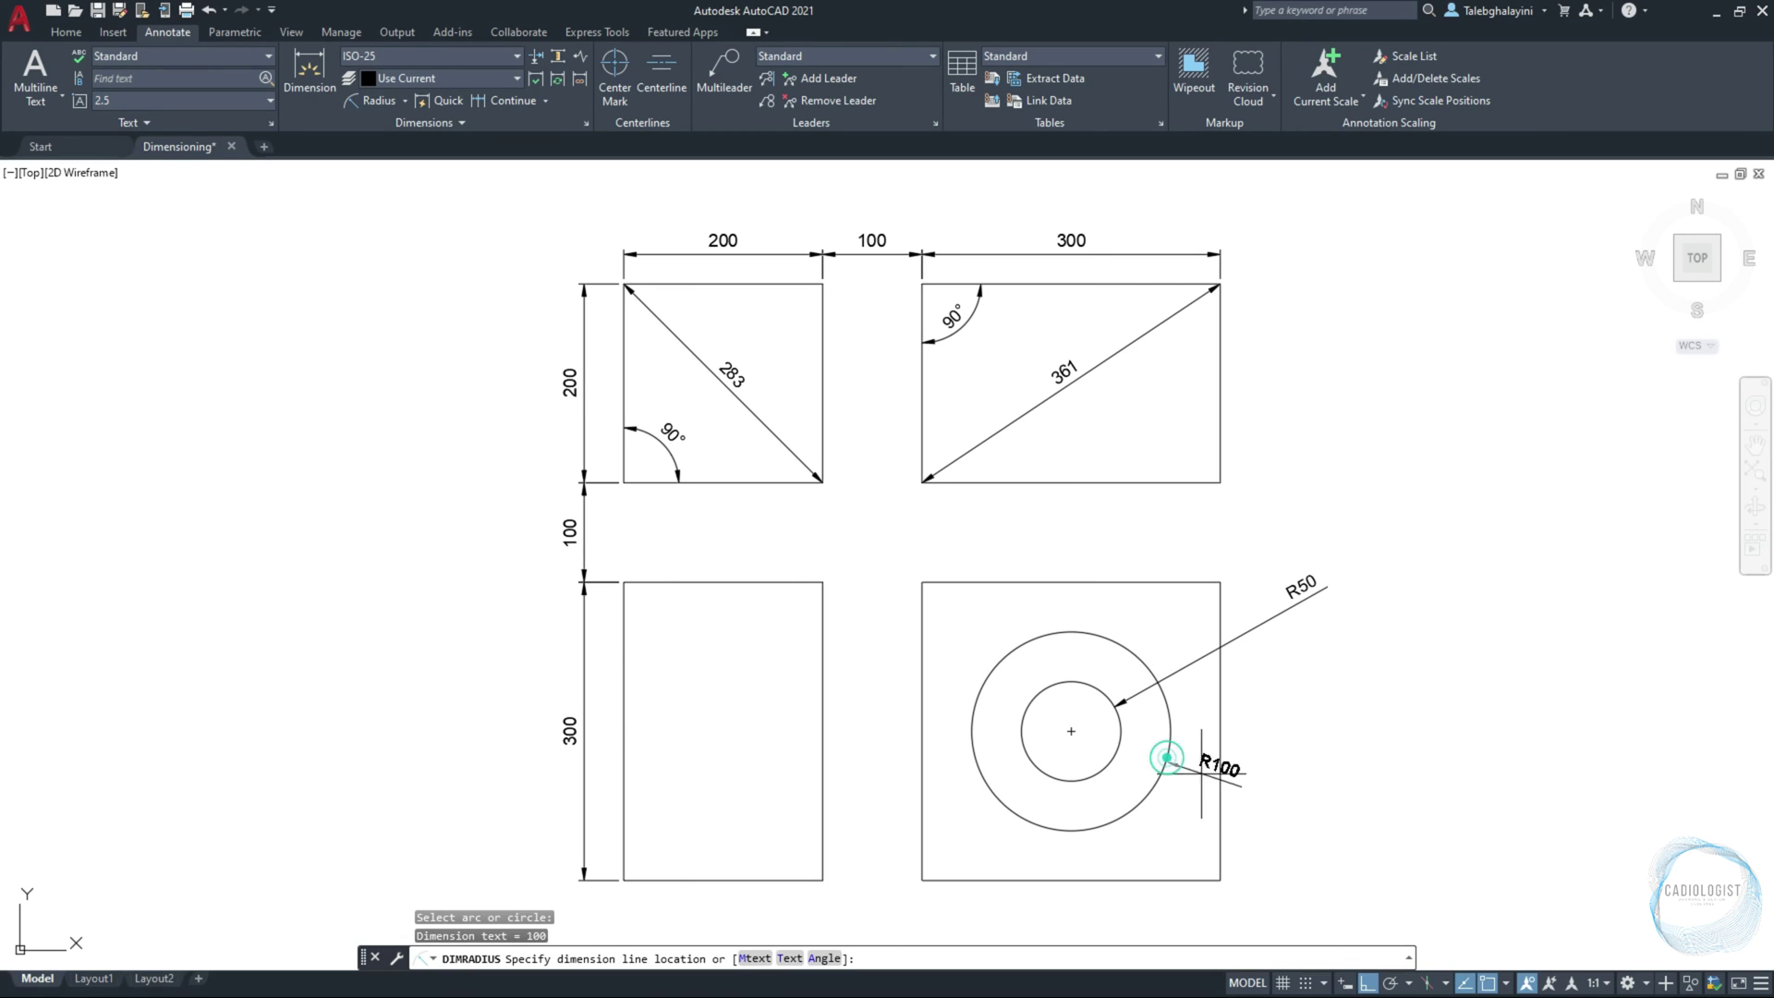
click(1331, 850)
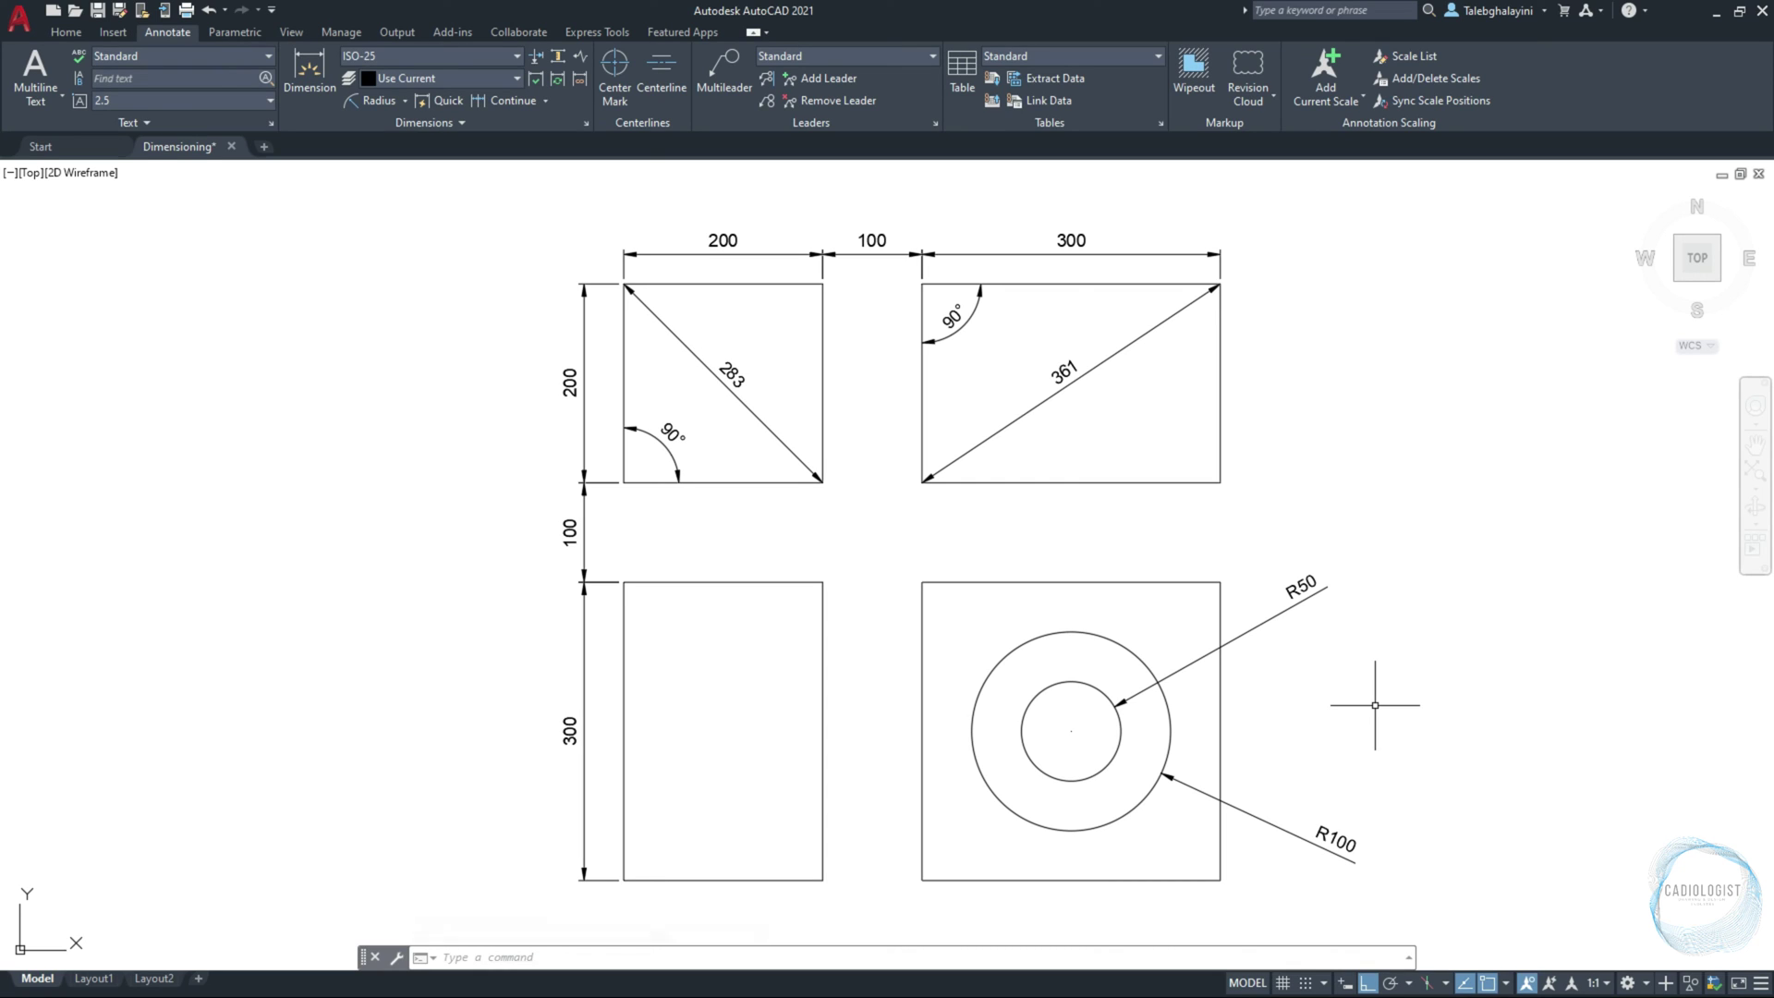
Step: Turn on 'Draw dim line between ext lines' in the ISO-25 Fit settings
text(D)
key(Return)
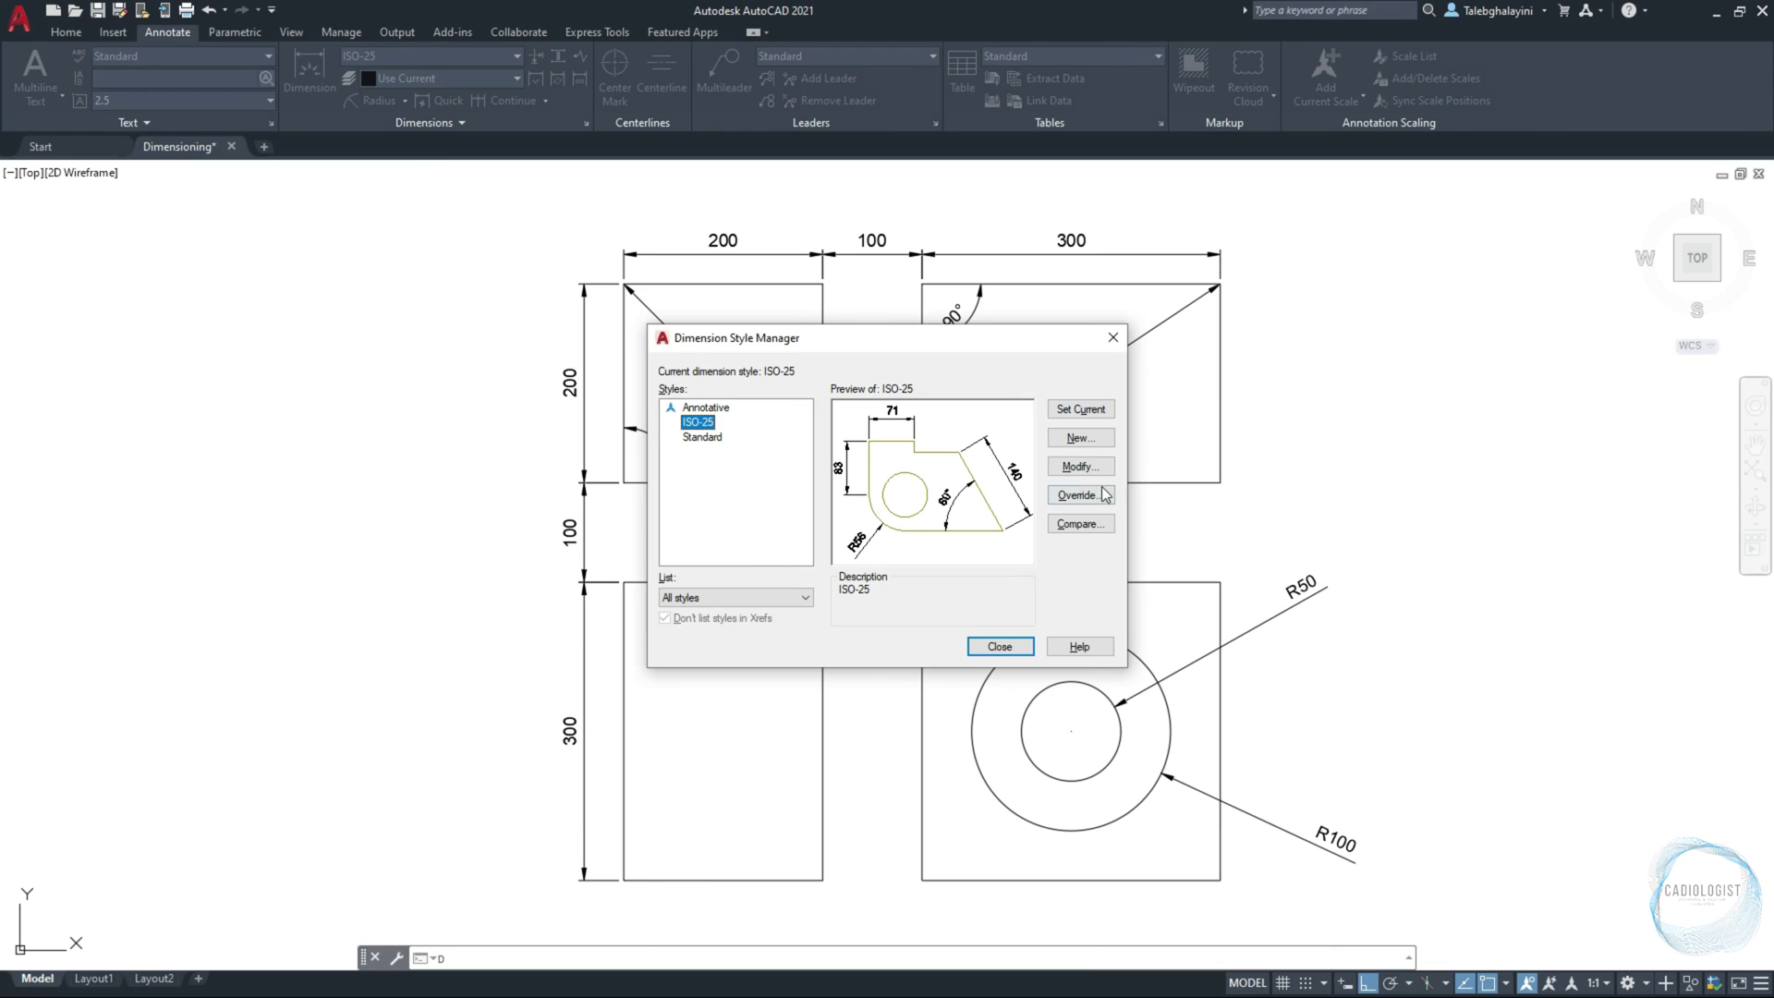
click(1080, 465)
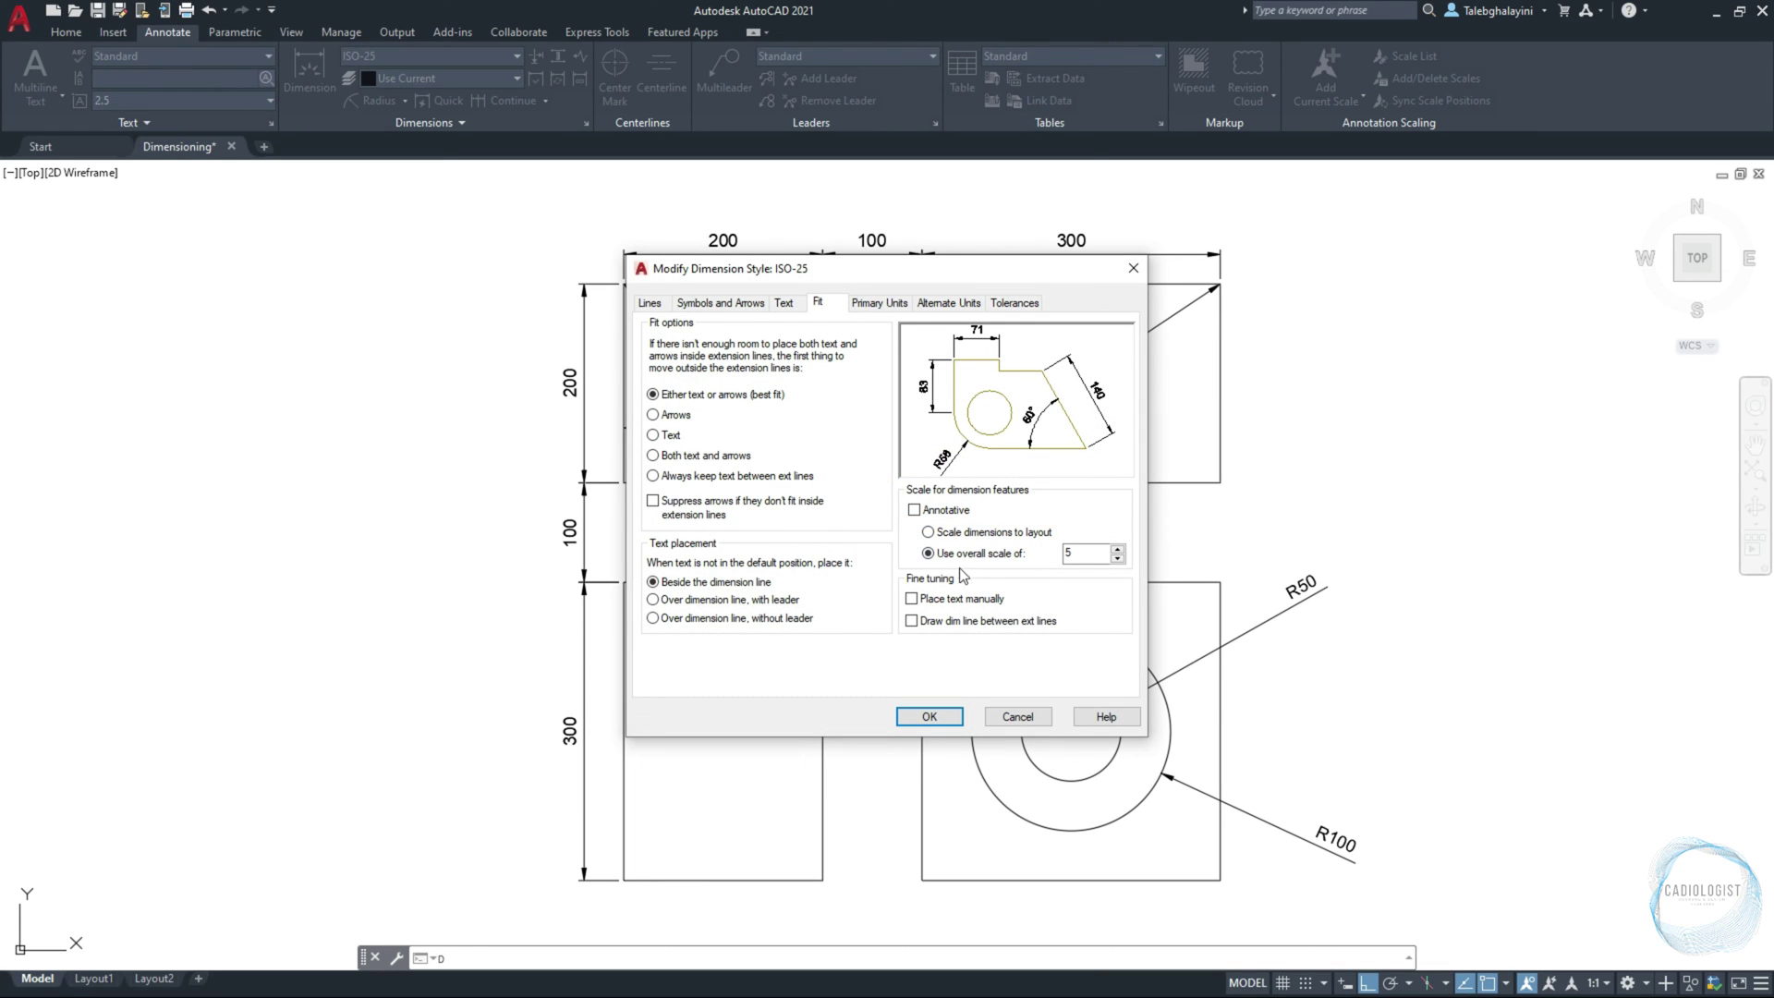
click(985, 621)
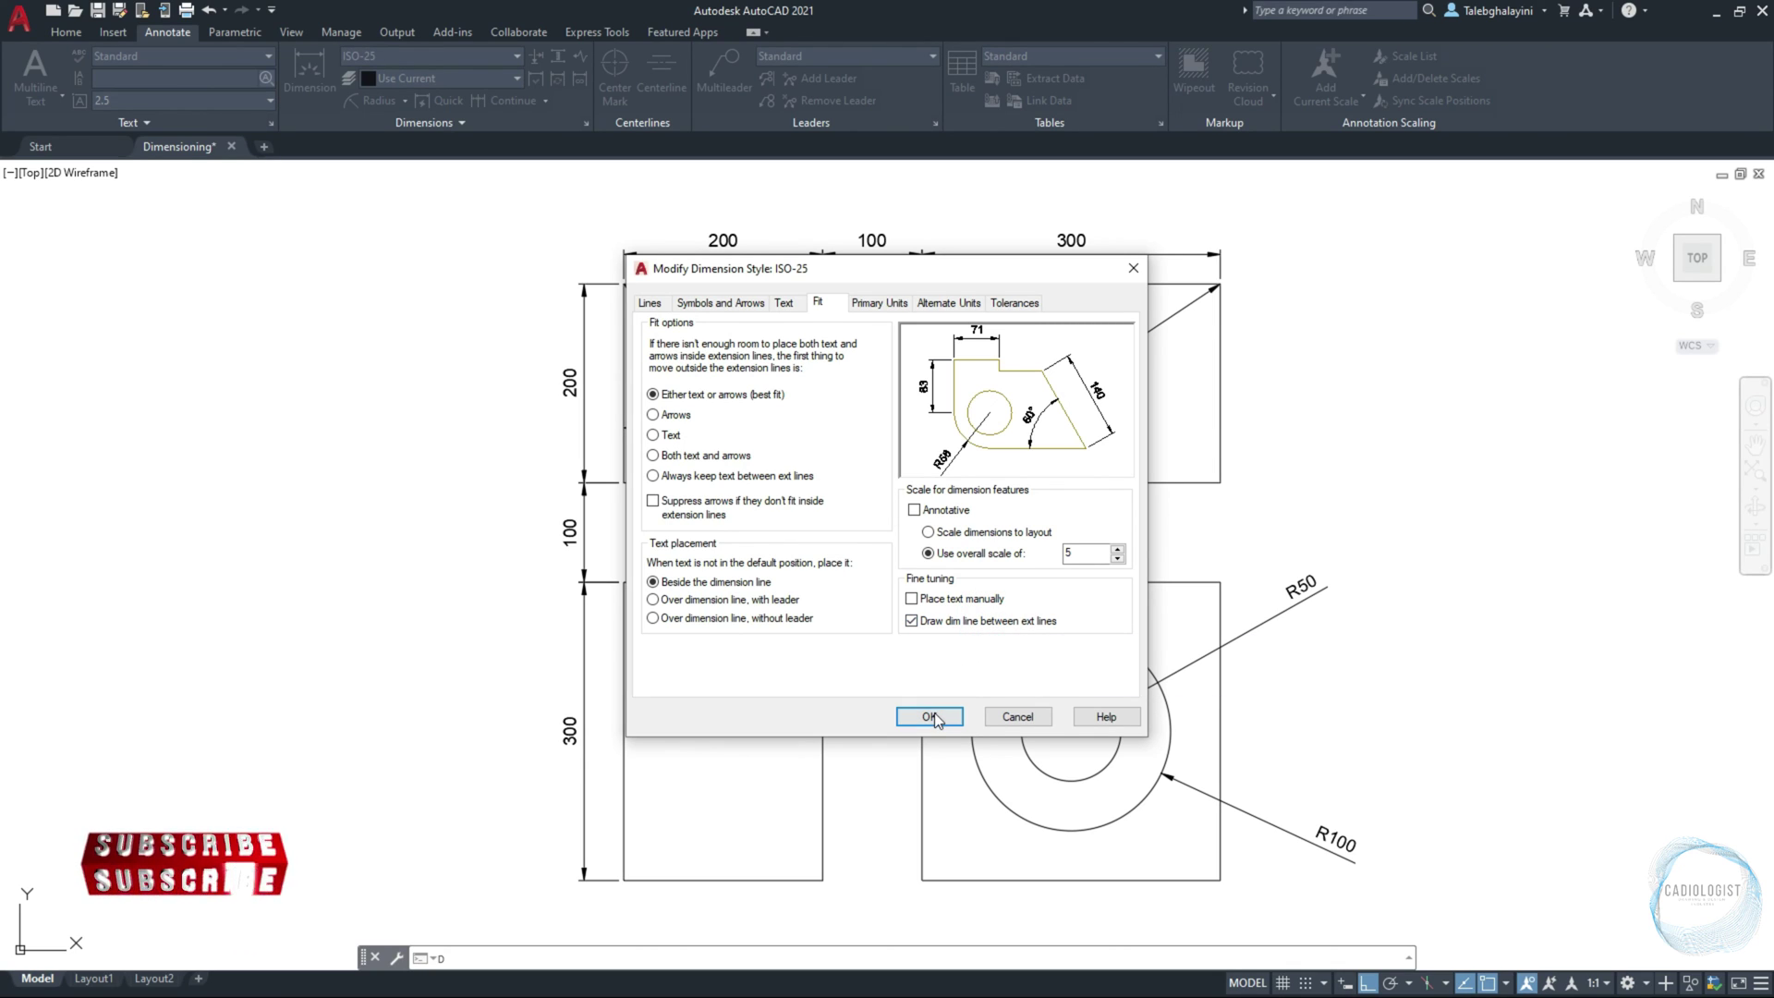
click(934, 713)
click(983, 645)
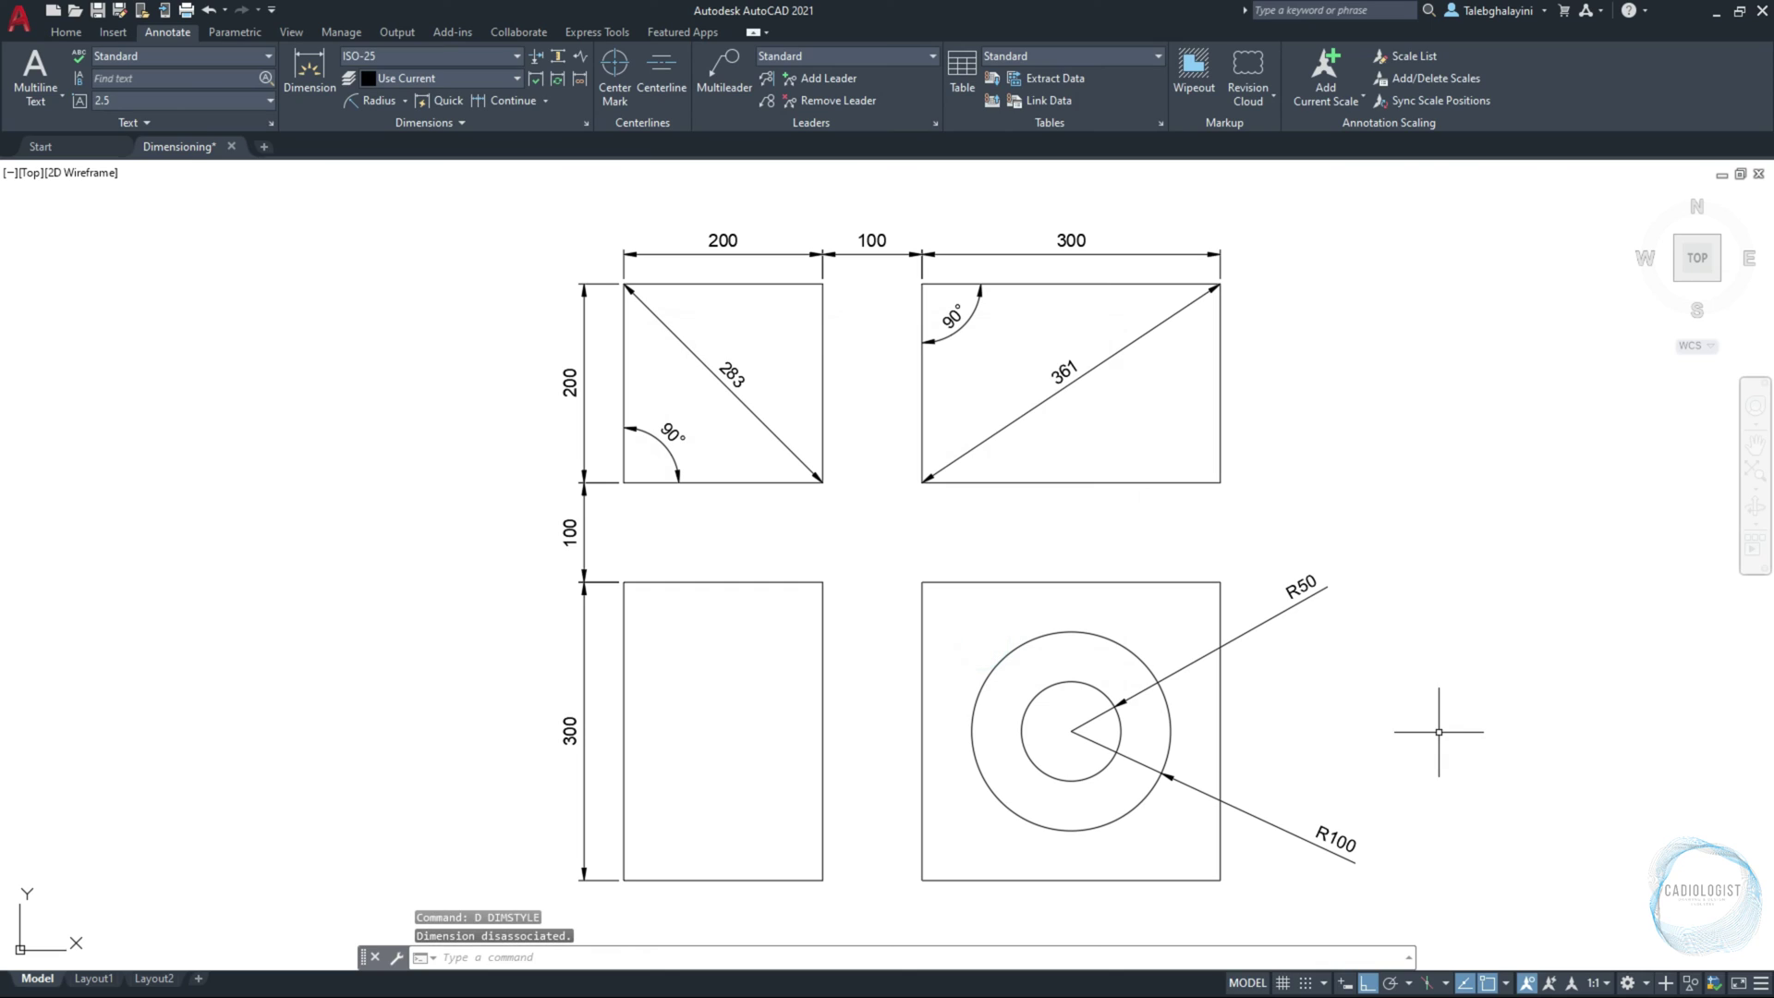
Step: Place Ø100 on the inner circle above, and Ø200 on the outer circle below right
click(406, 102)
click(418, 319)
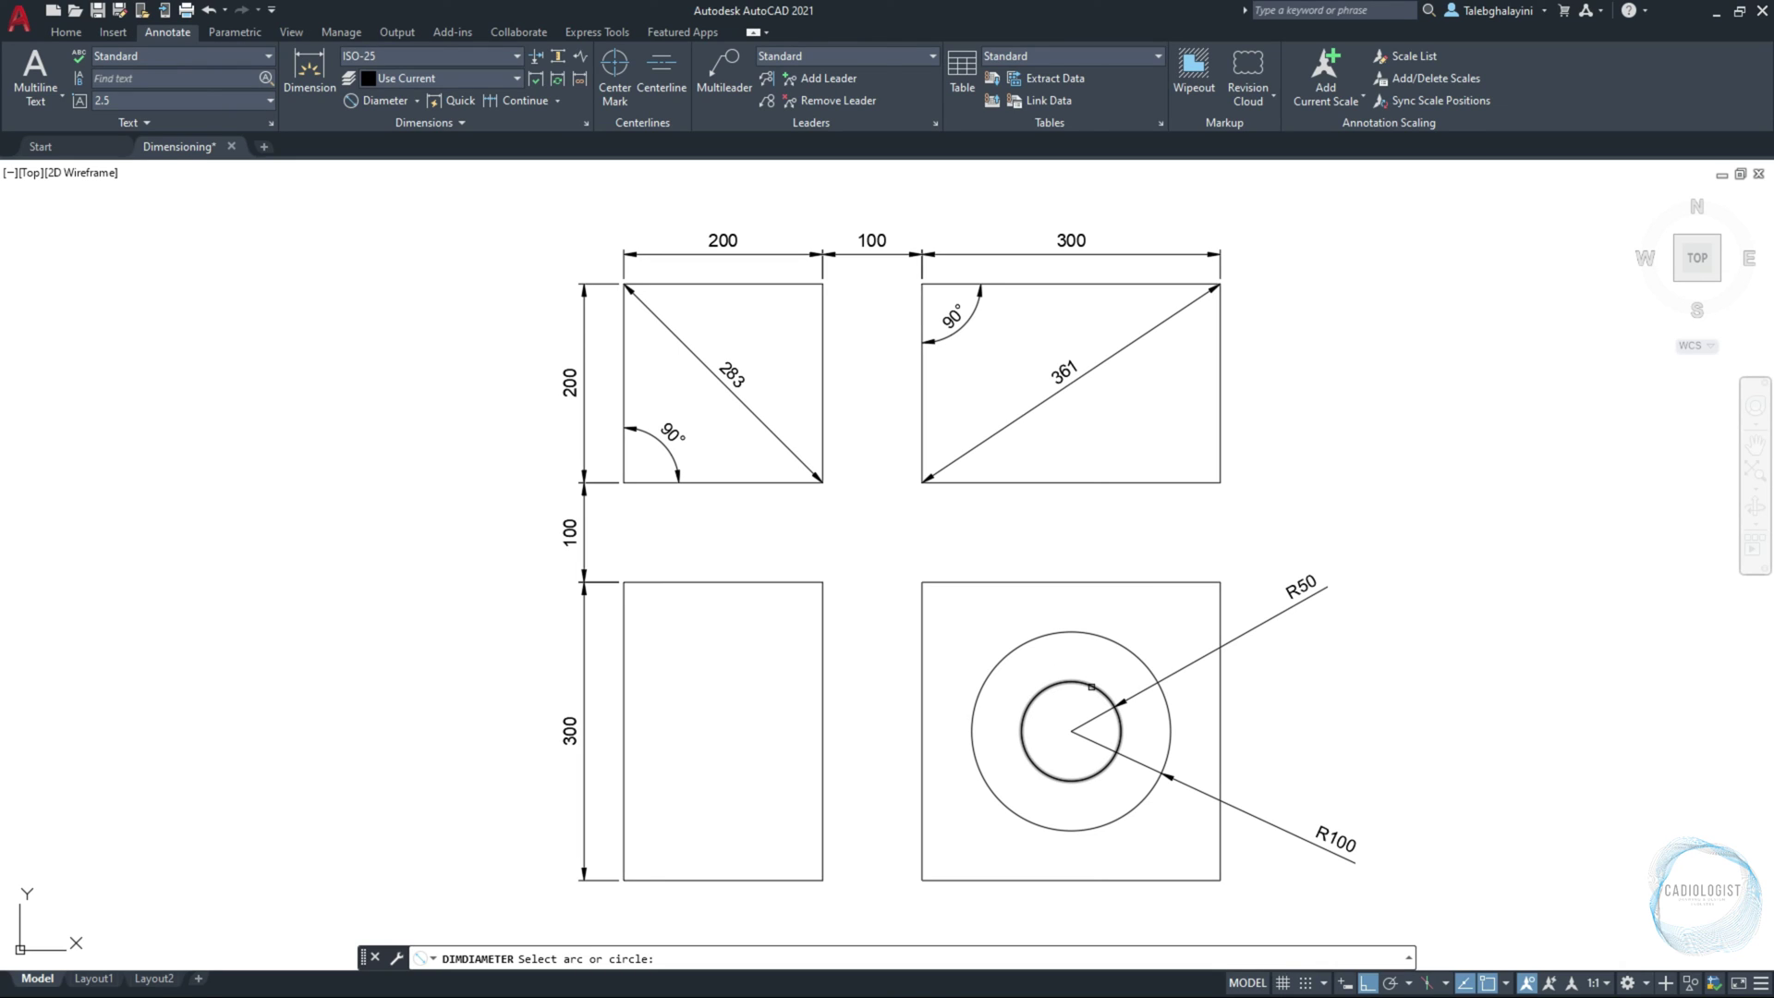
click(1091, 686)
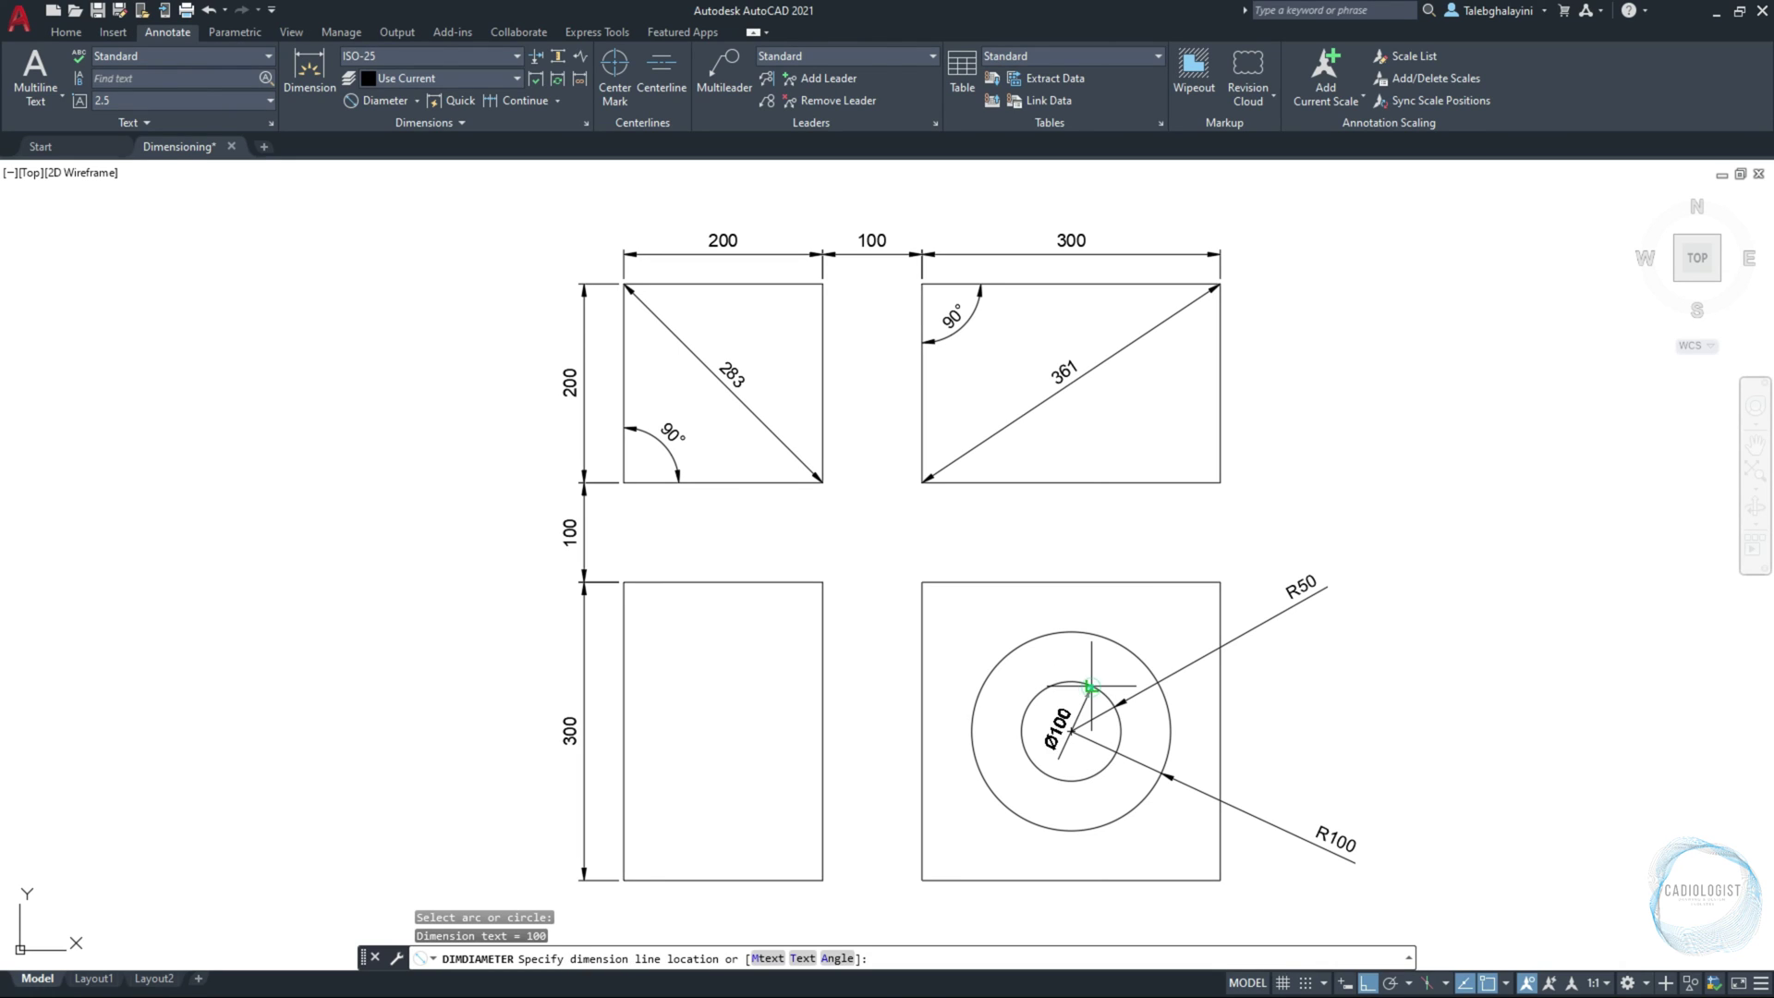
click(1179, 531)
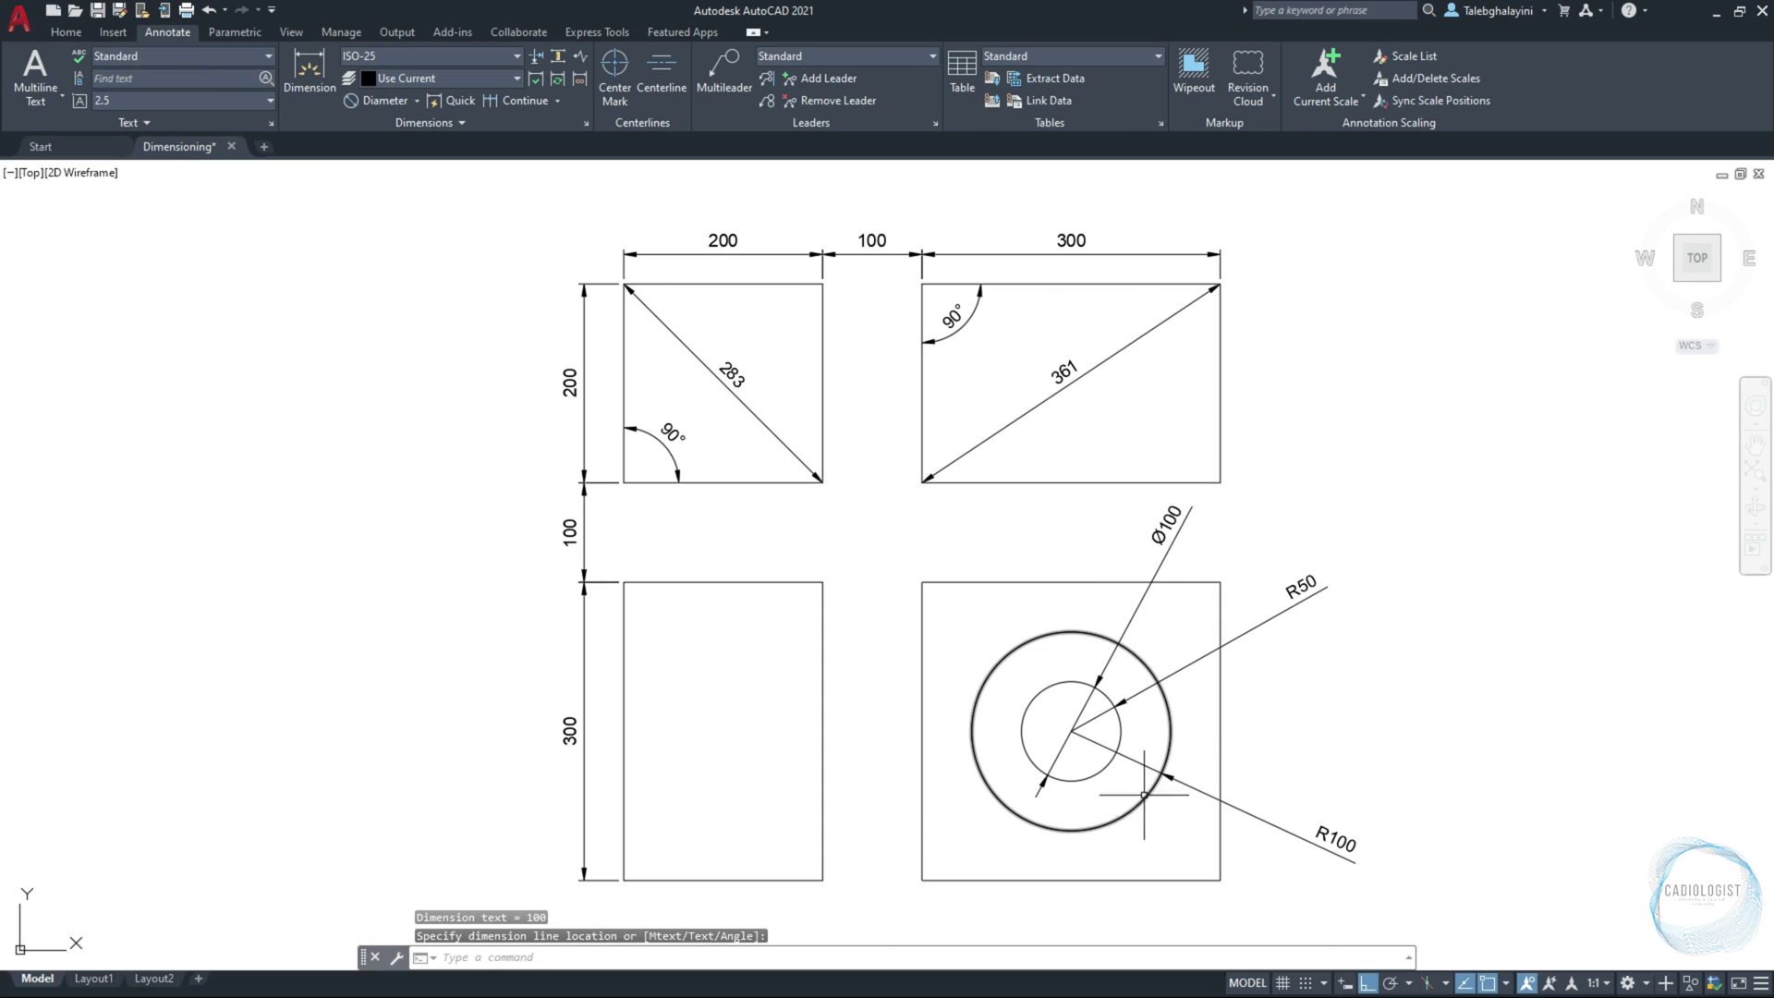
text(dimd)
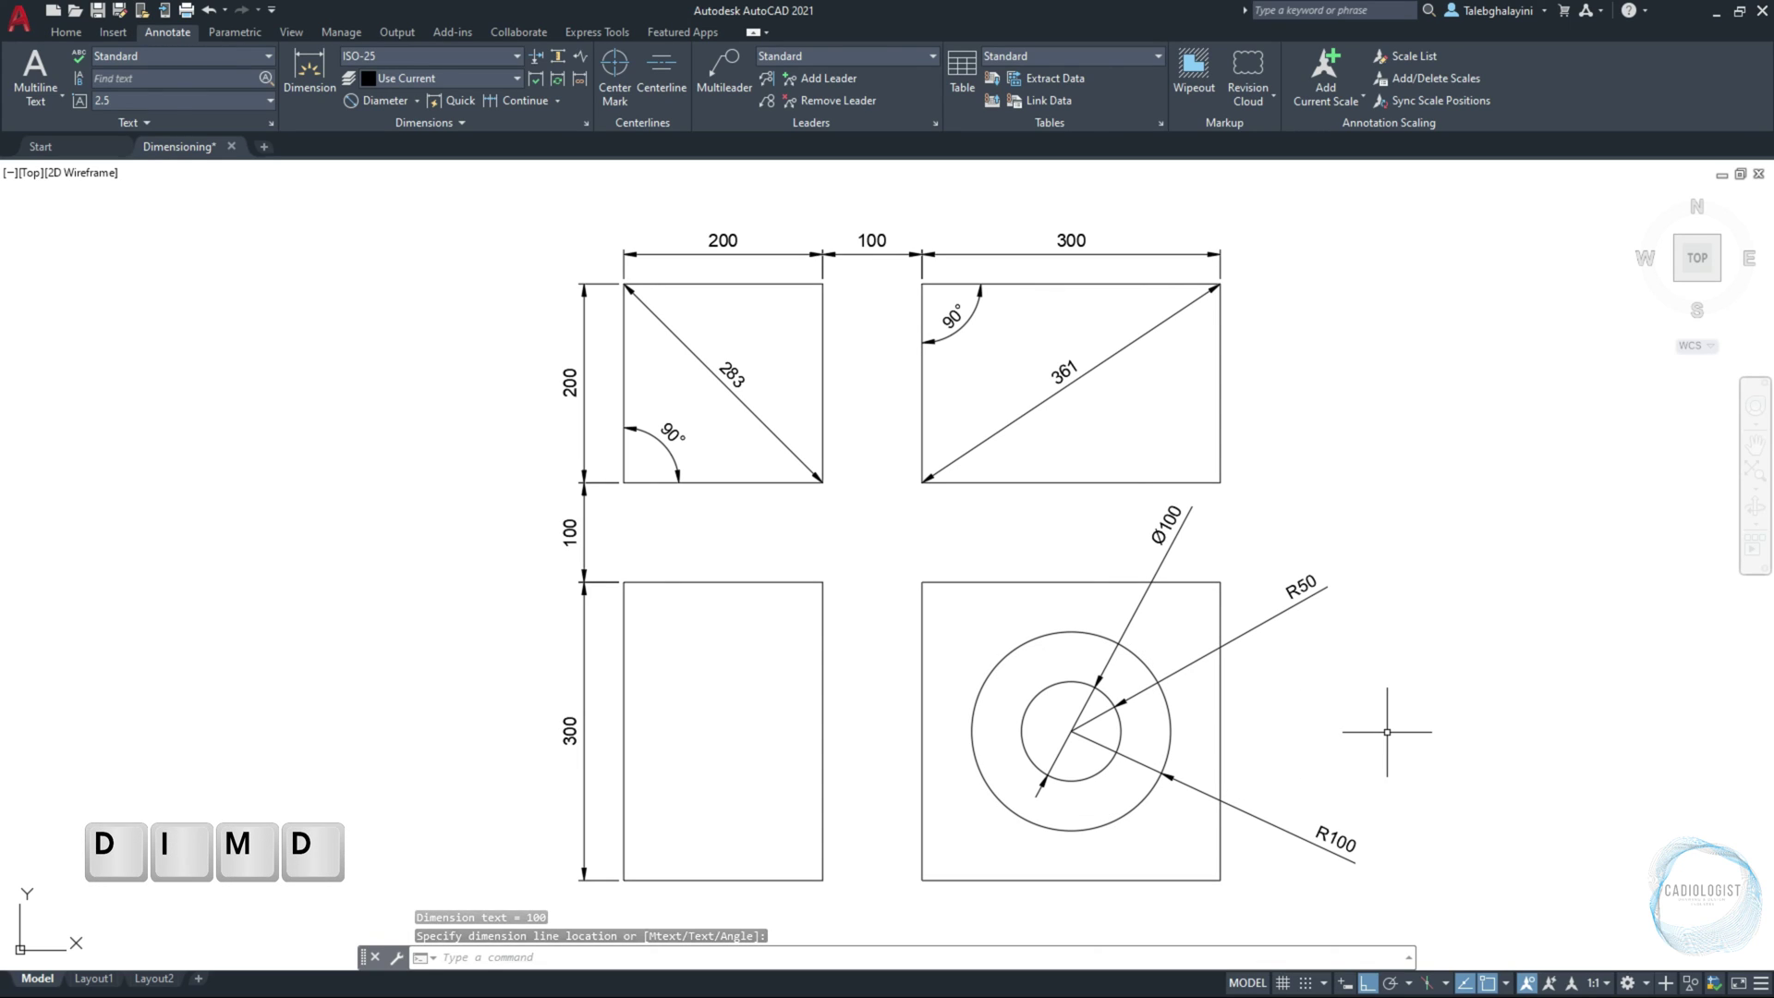
text(dim)
text(ia)
key(Return)
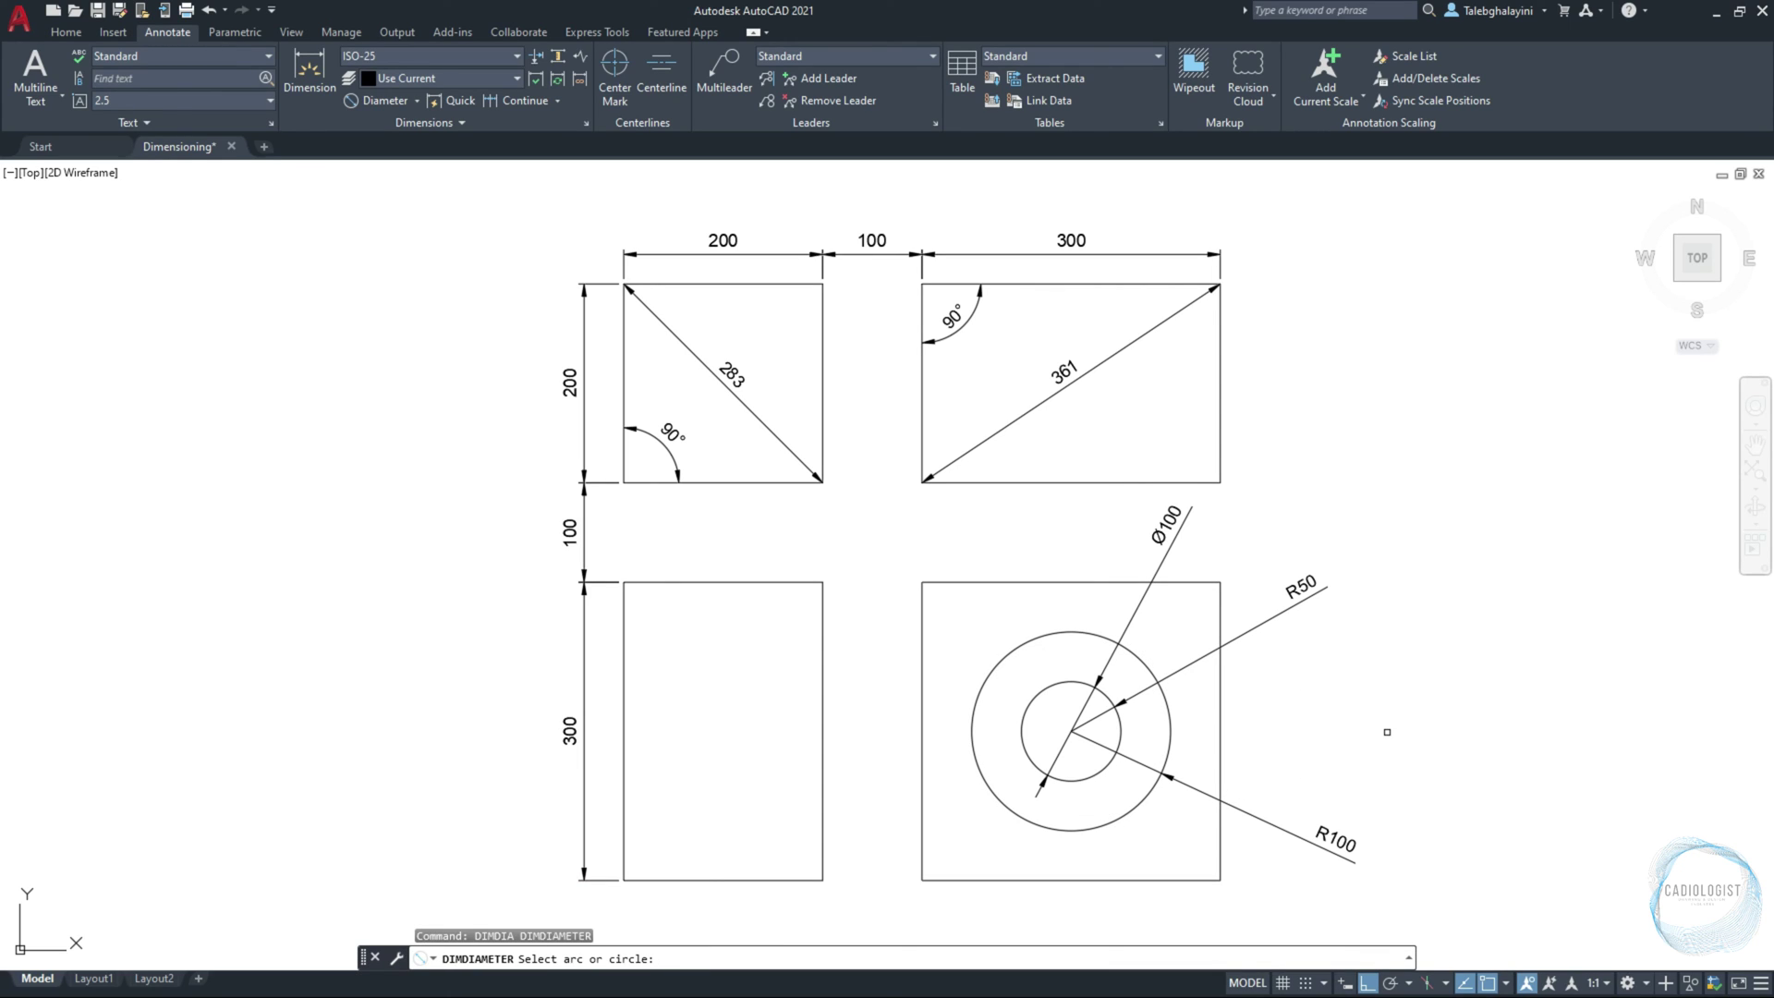
click(1146, 801)
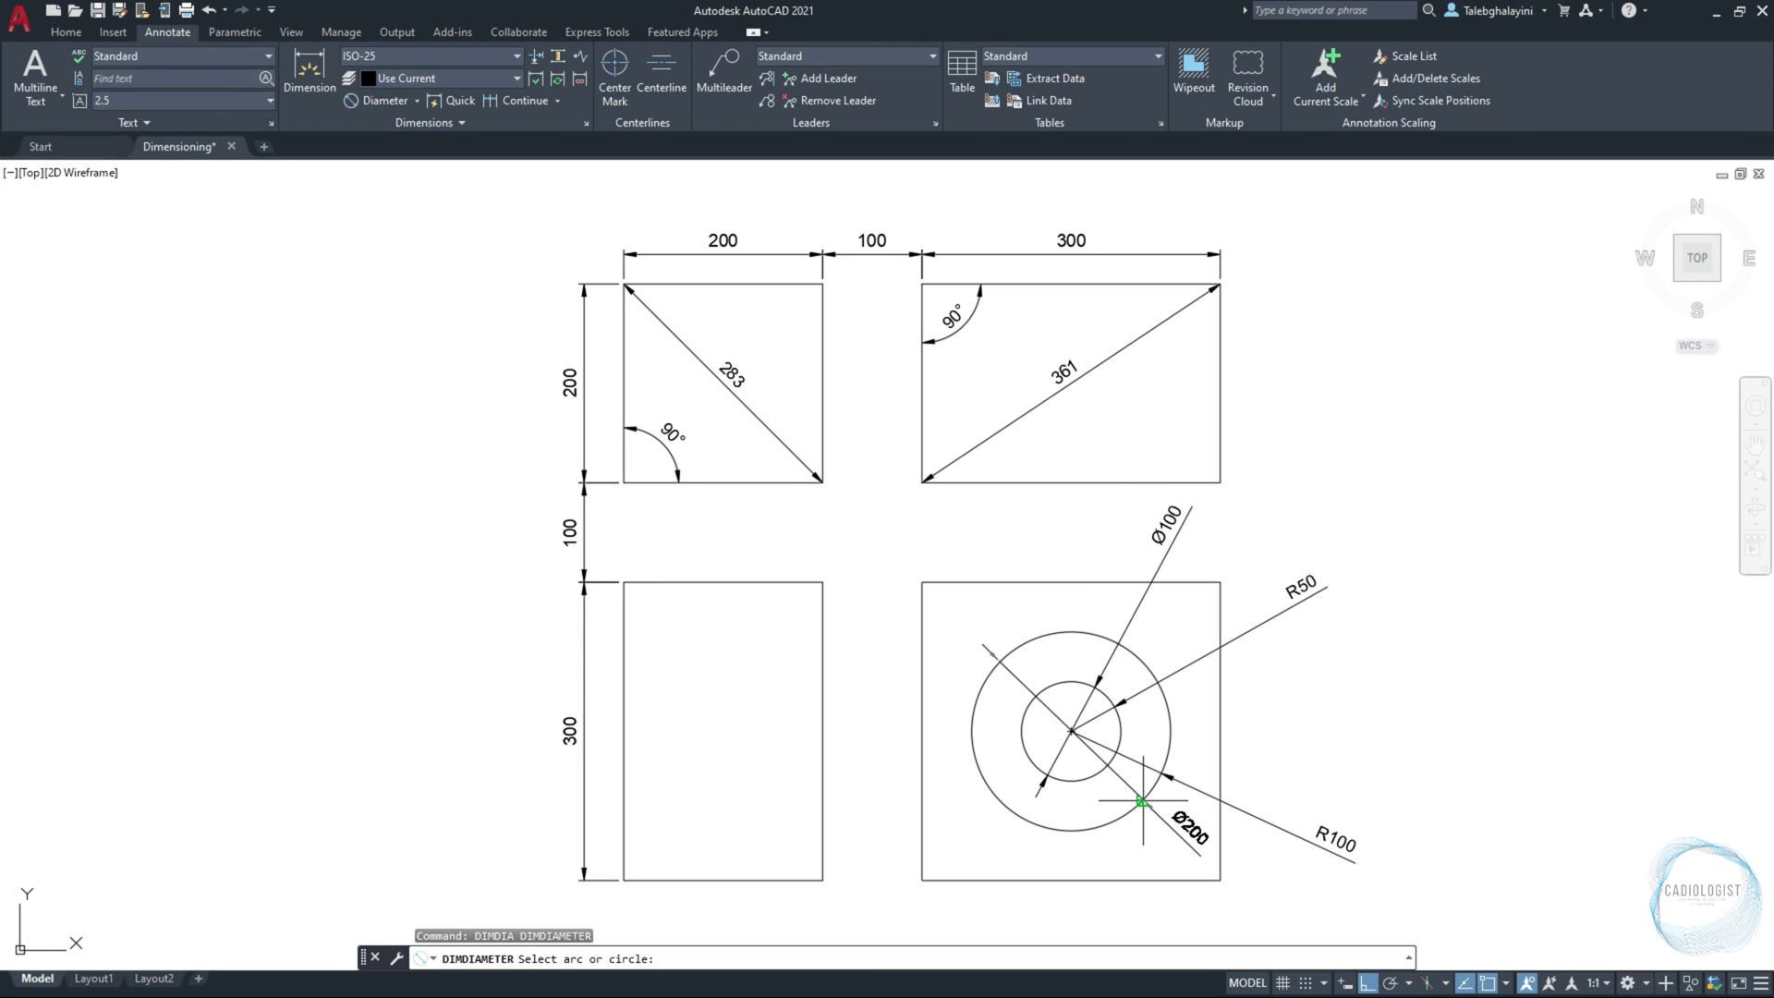
click(1218, 925)
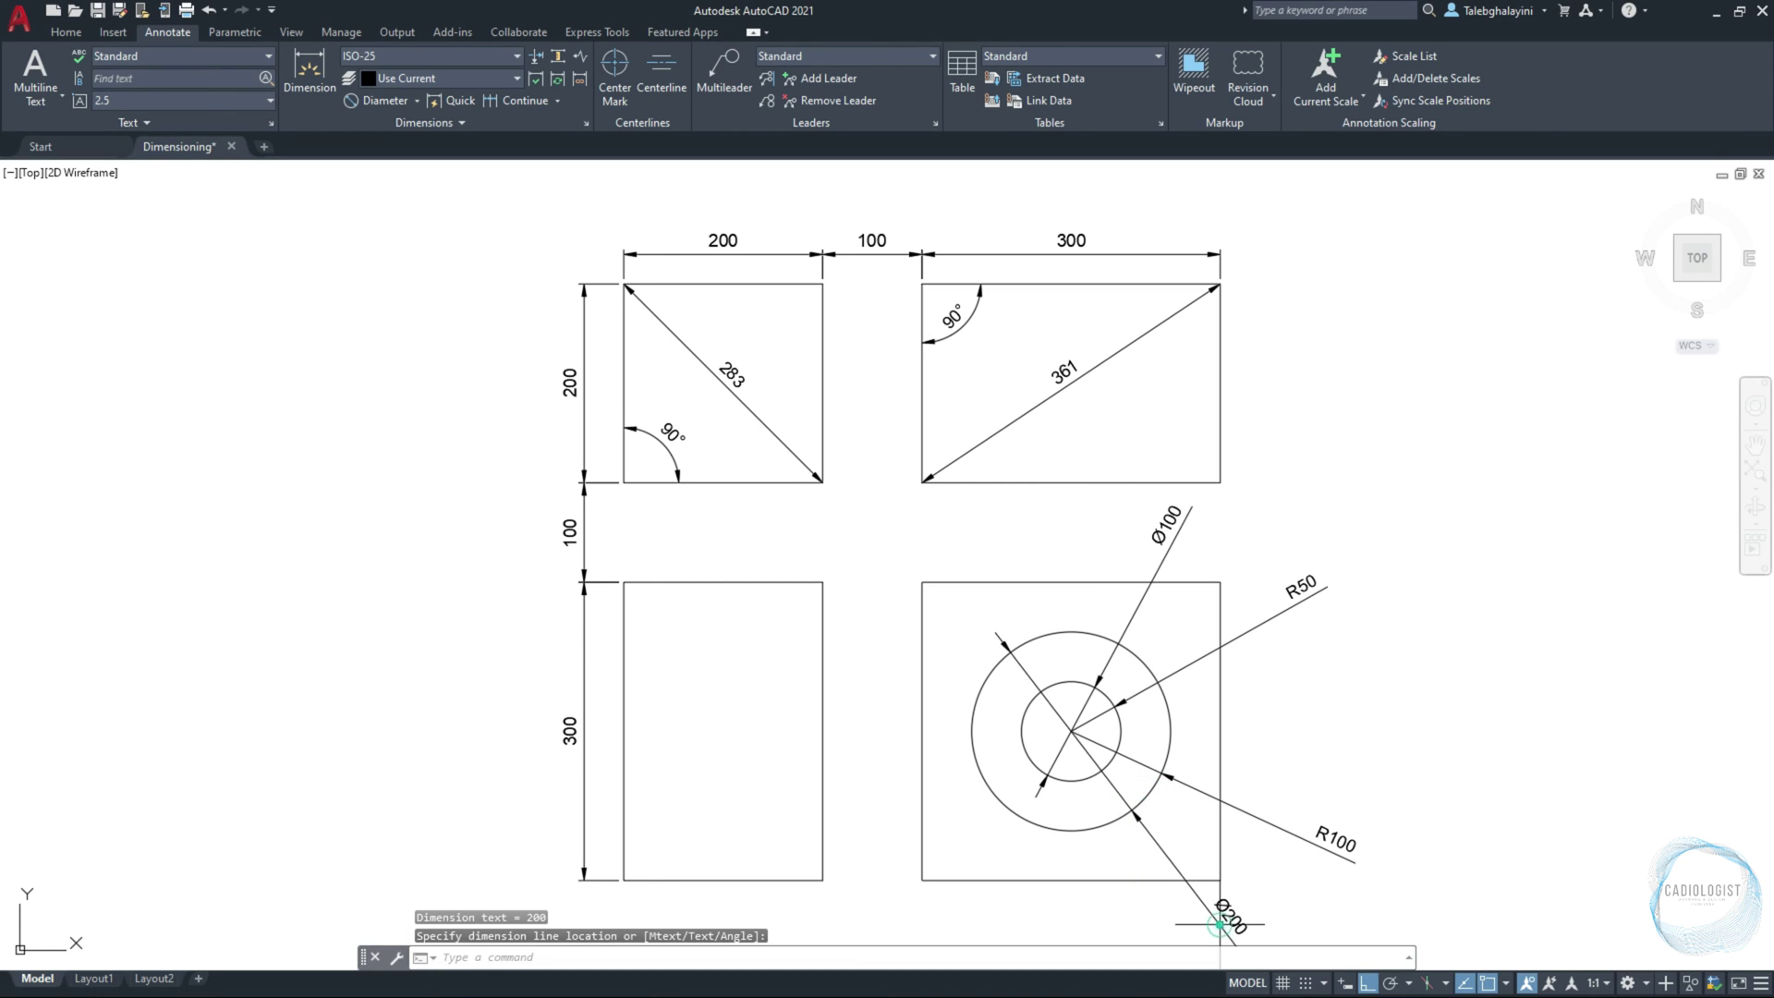
Step: Zoom and pan around the finished drawing to review the circle diameter dimensions
scroll(1331, 758, up, 1)
mouse_move(1315, 752)
middle_down()
mouse_move(1269, 671)
mouse_move(1299, 705)
middle_up()
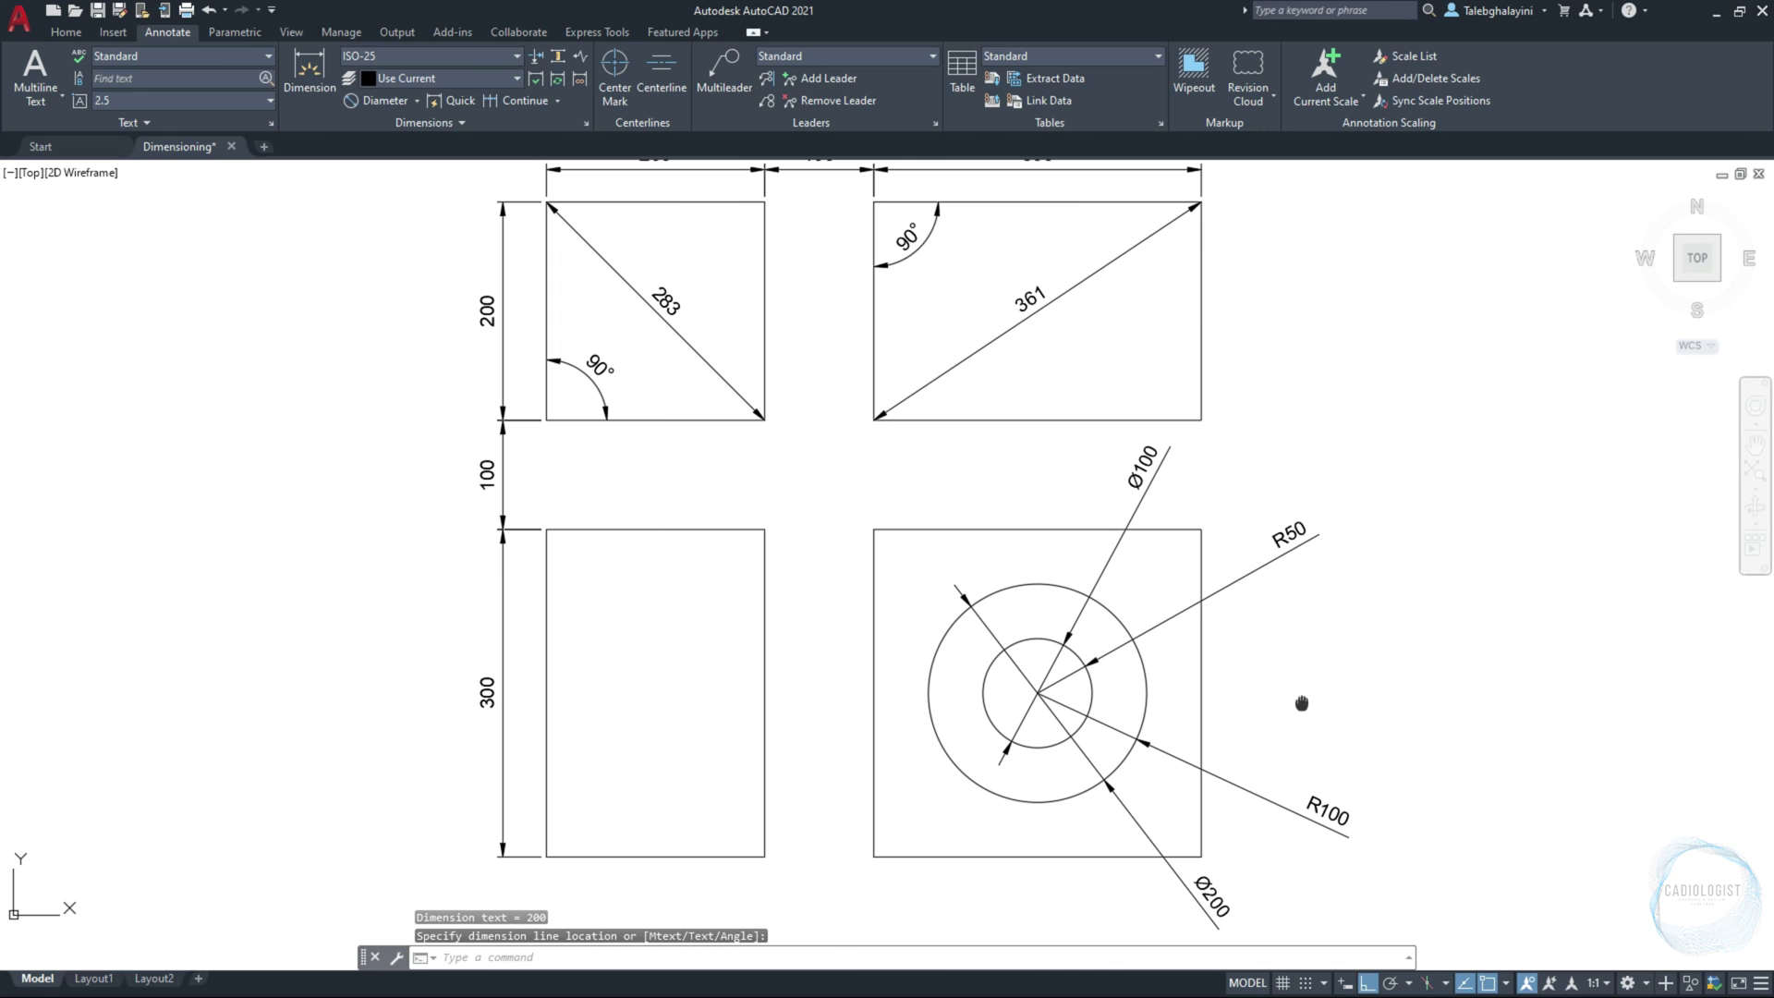
scroll(1299, 705, down, 1)
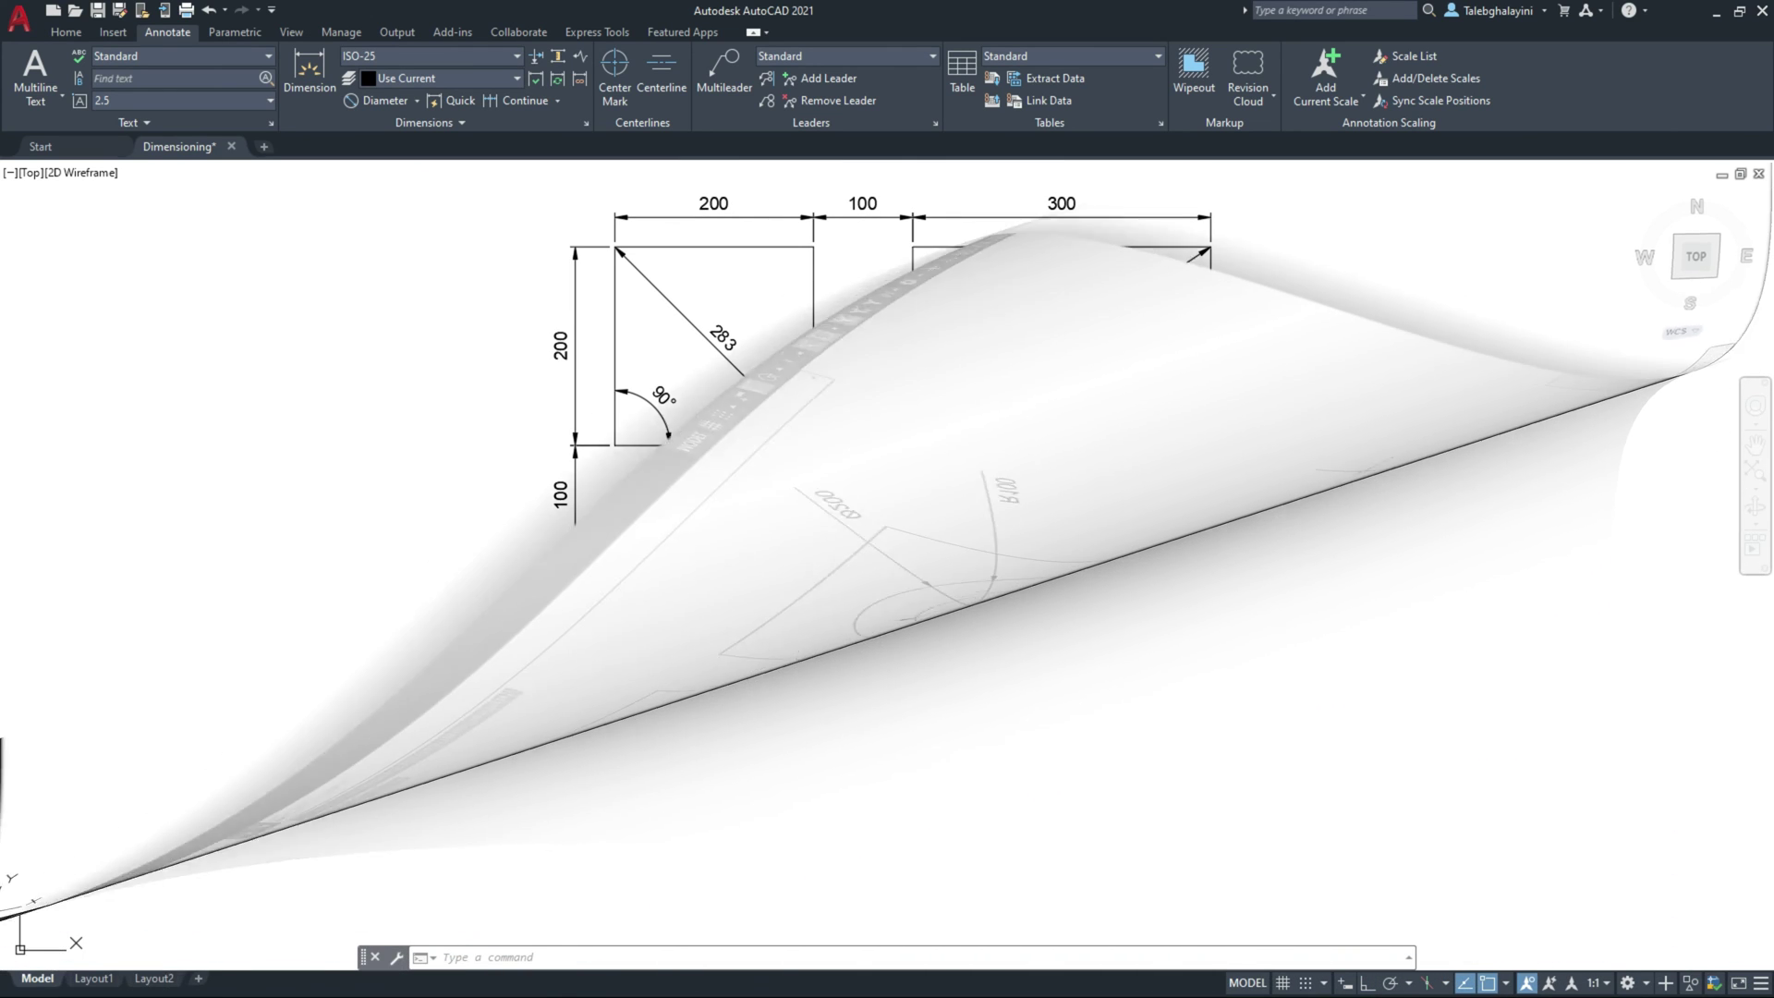